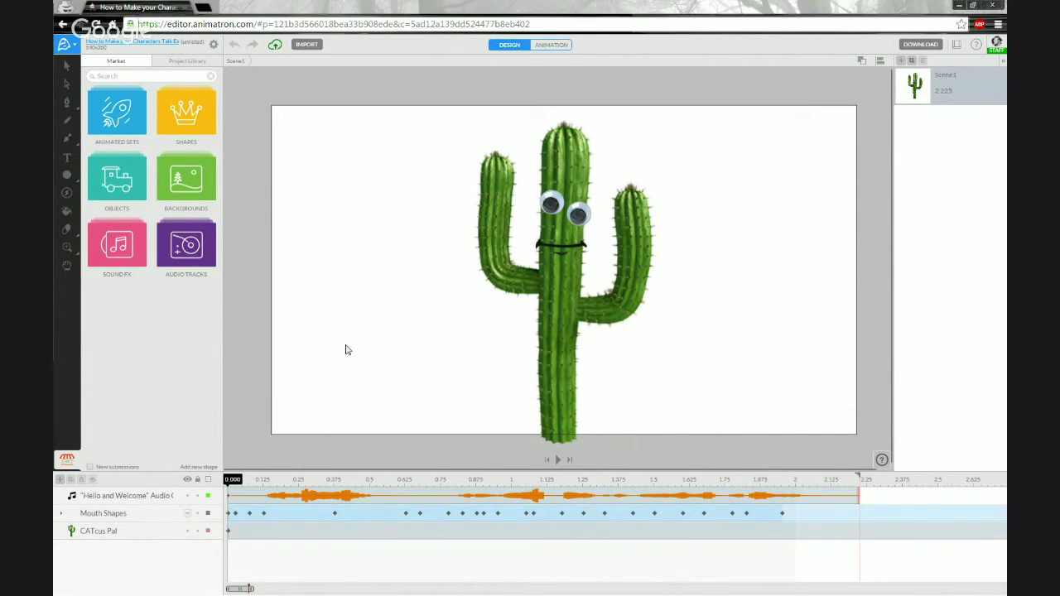
- Expand the Mouth Shapes group, enlarge the timeline area and examine the mouth layers down to the earliest ones
{"action": "left_click", "coordinate": [63, 518]}
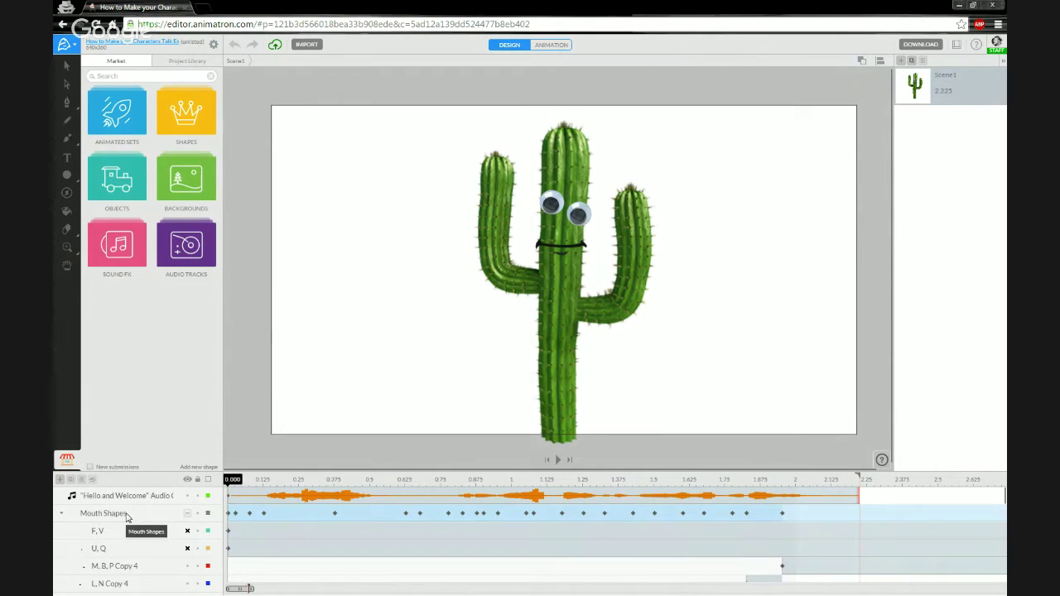
{"action": "scroll", "coordinate": [132, 518], "scroll_direction": "down", "scroll_amount": 5}
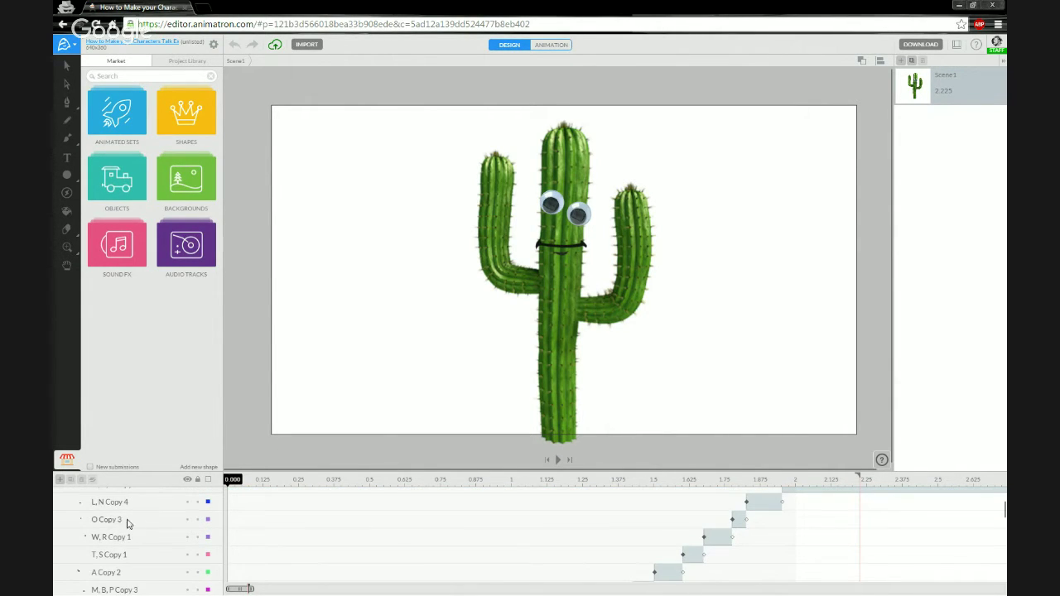
{"action": "left_click_drag", "start_coordinate": [169, 469], "coordinate": [190, 351]}
{"action": "scroll", "coordinate": [143, 474], "scroll_direction": "down", "scroll_amount": 5}
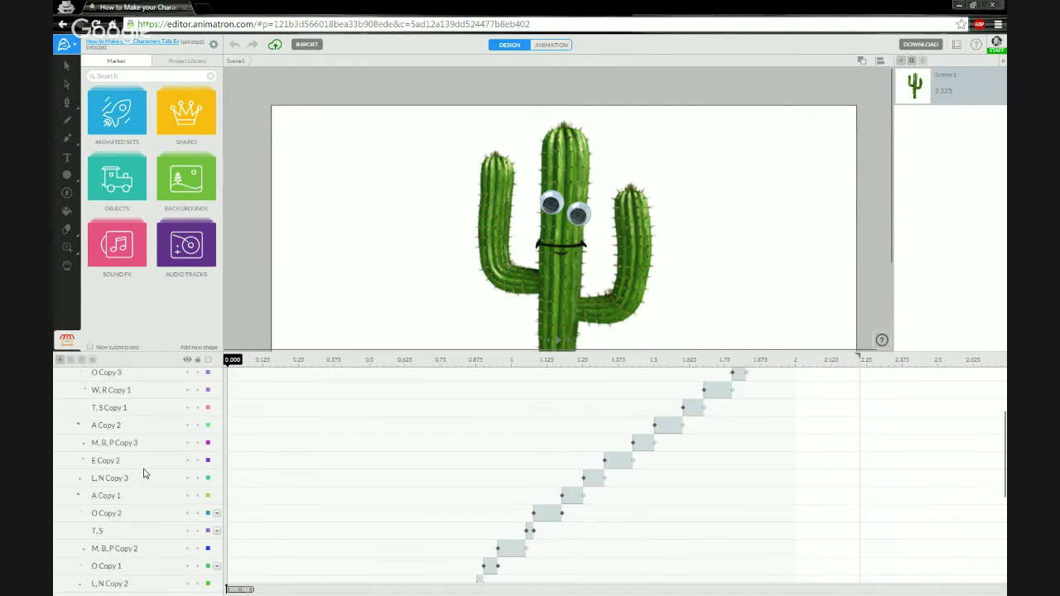
{"action": "scroll", "coordinate": [141, 472], "scroll_direction": "down", "scroll_amount": 5}
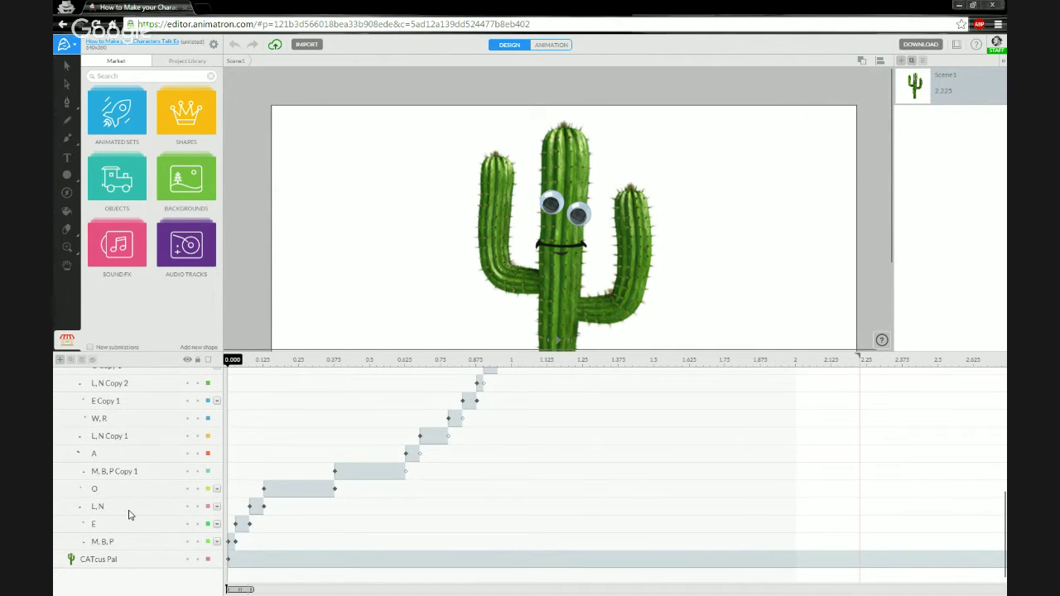
{"action": "scroll", "coordinate": [135, 517], "scroll_direction": "up", "scroll_amount": 2}
{"action": "scroll", "coordinate": [138, 520], "scroll_direction": "down", "scroll_amount": 1}
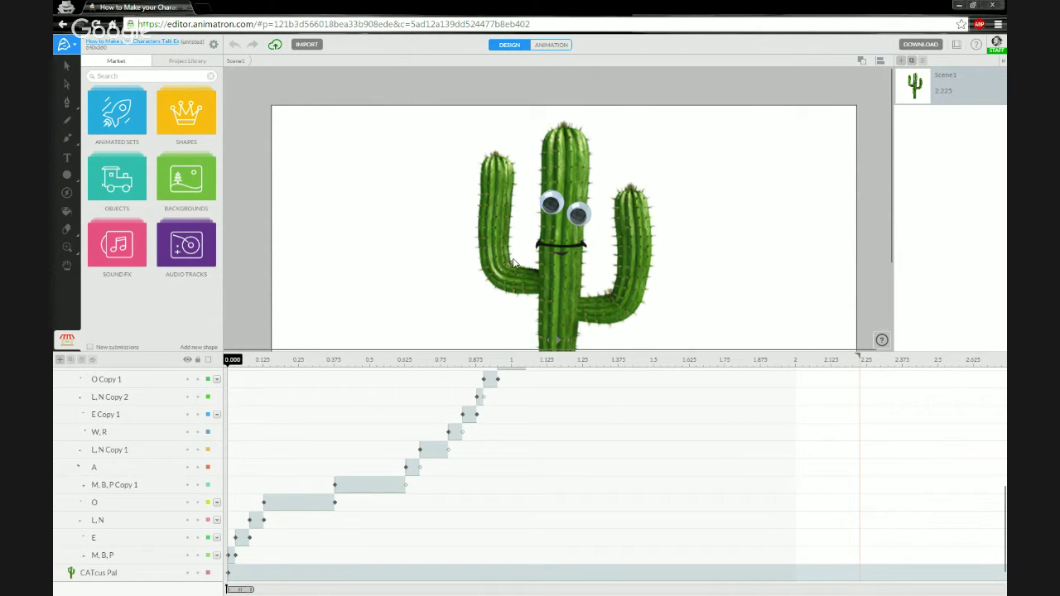
- Select the M, B, P; E; L, N; and O layers in turn, previewing the last three at 0.05, 0.1 and 0.175 s, and deselect
{"action": "left_click", "coordinate": [130, 556]}
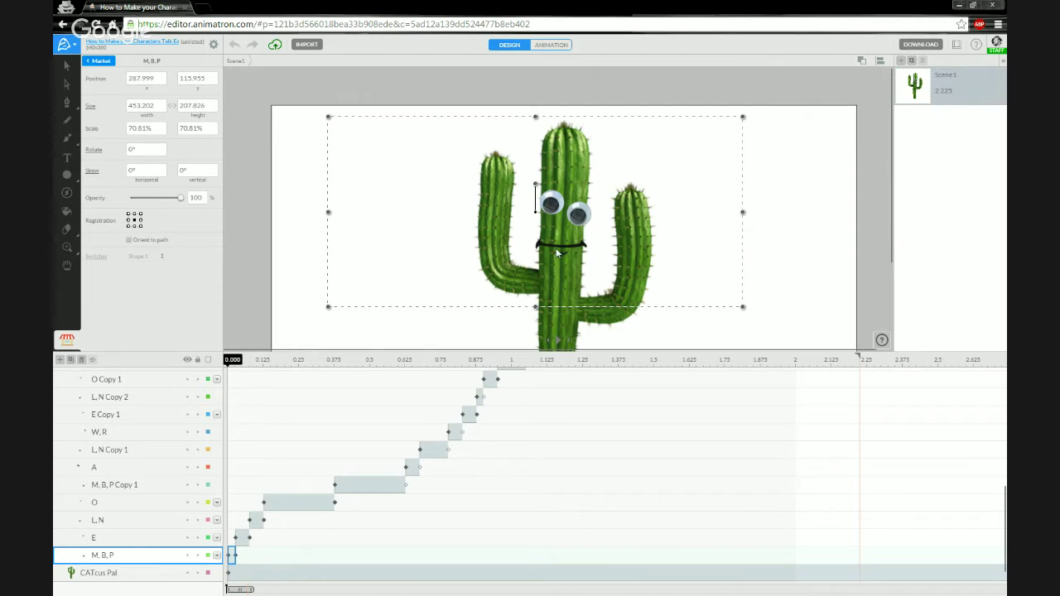
{"action": "left_click", "coordinate": [269, 294]}
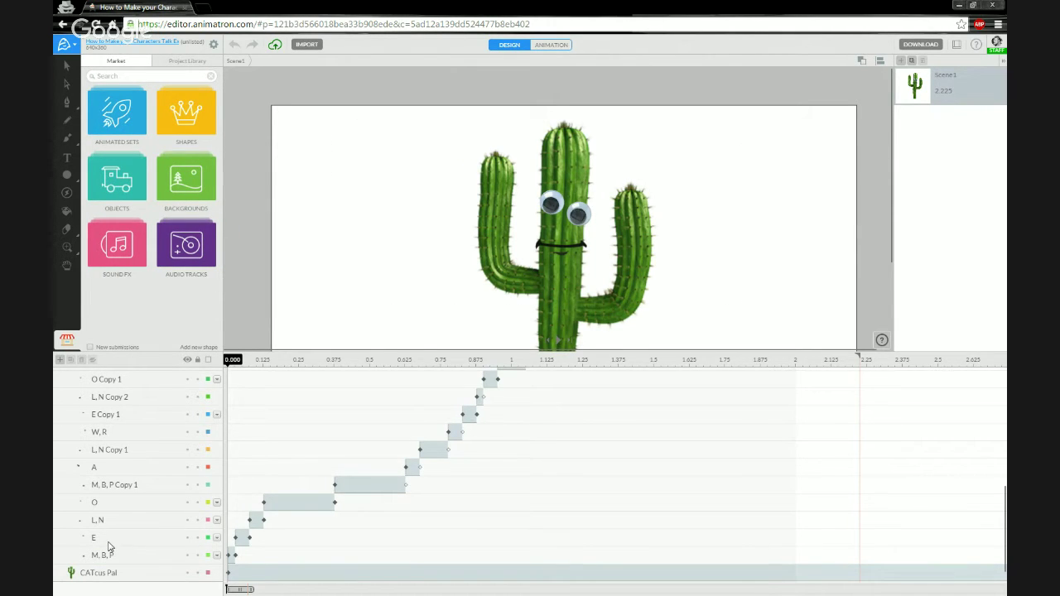
{"action": "left_click", "coordinate": [107, 542]}
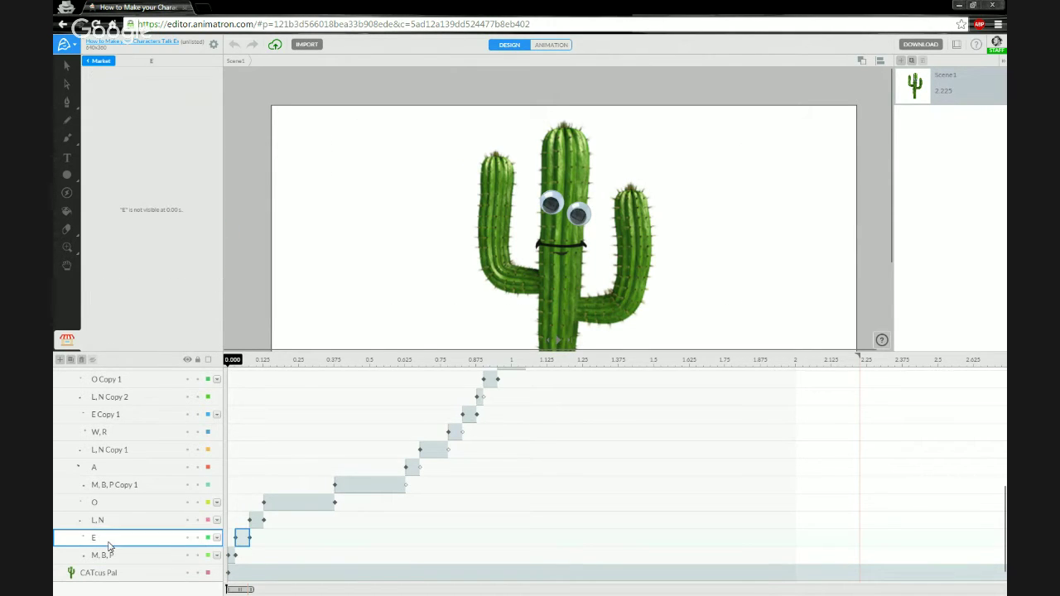
{"action": "left_click", "coordinate": [242, 362]}
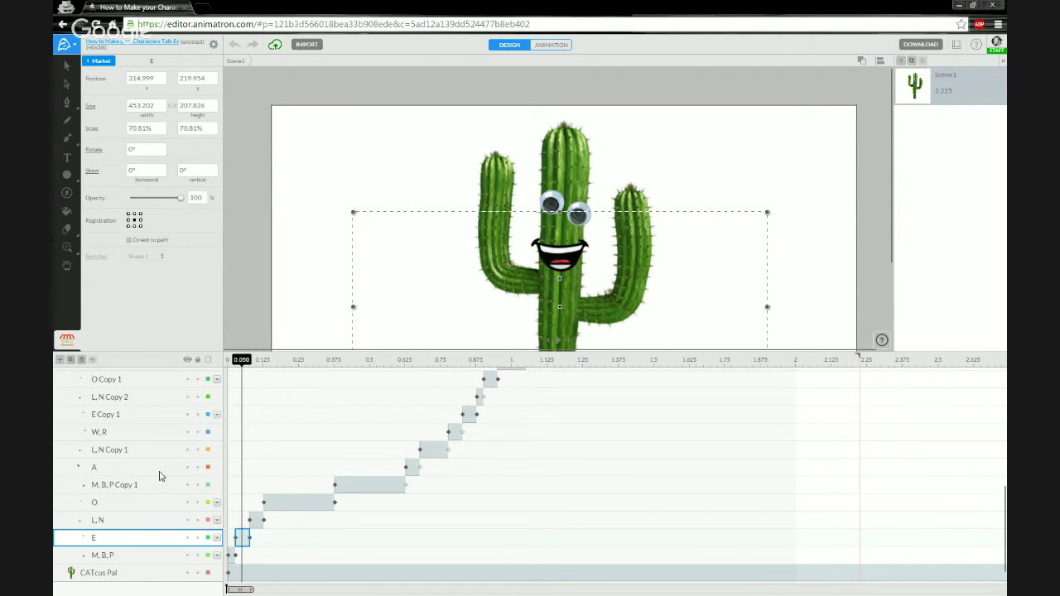
{"action": "left_click", "coordinate": [131, 521]}
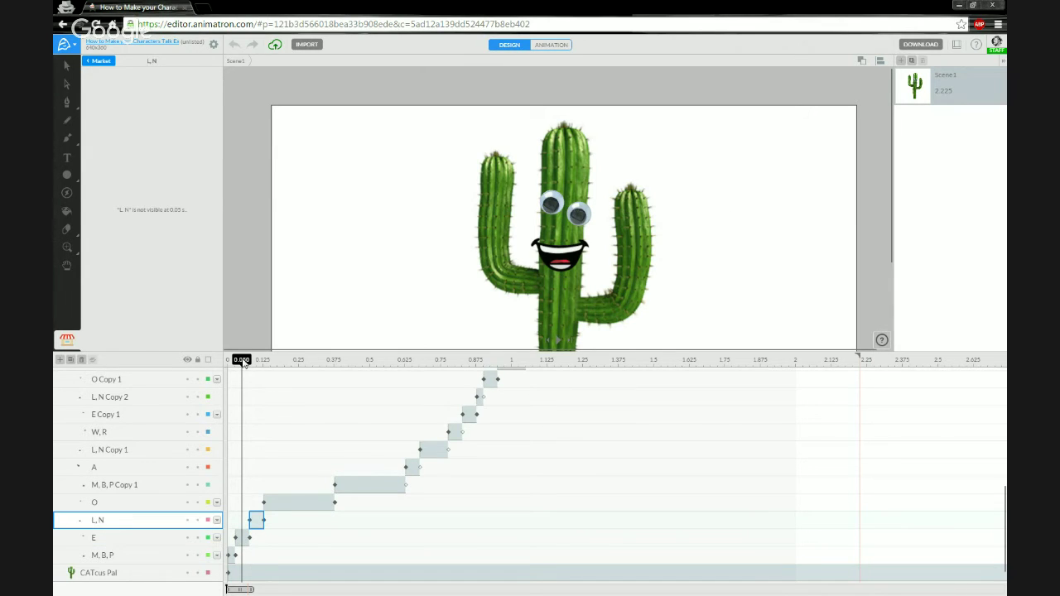
{"action": "left_click_drag", "start_coordinate": [246, 363], "coordinate": [256, 366]}
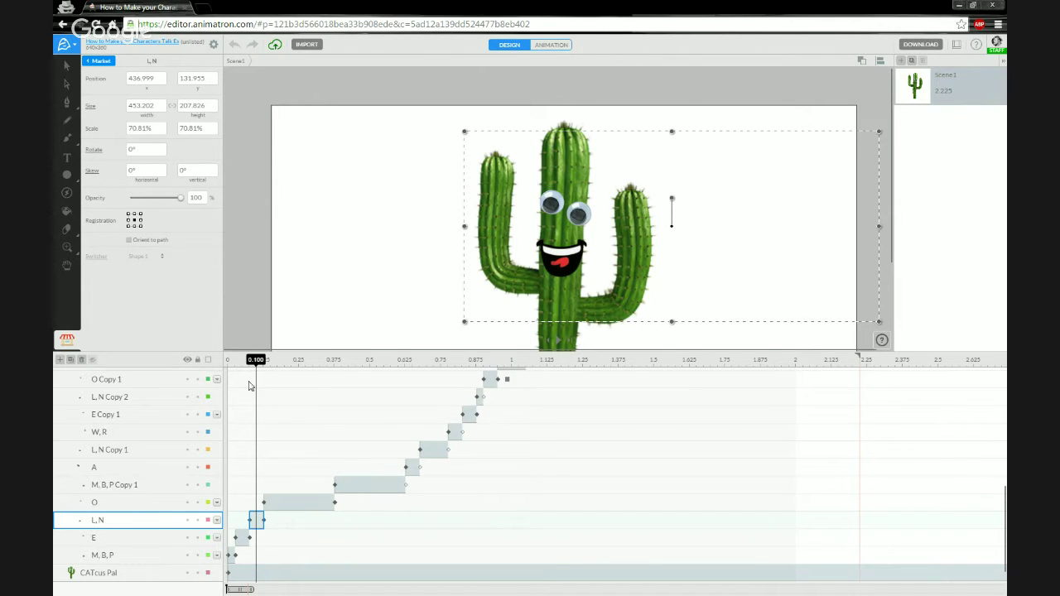
{"action": "left_click", "coordinate": [140, 505]}
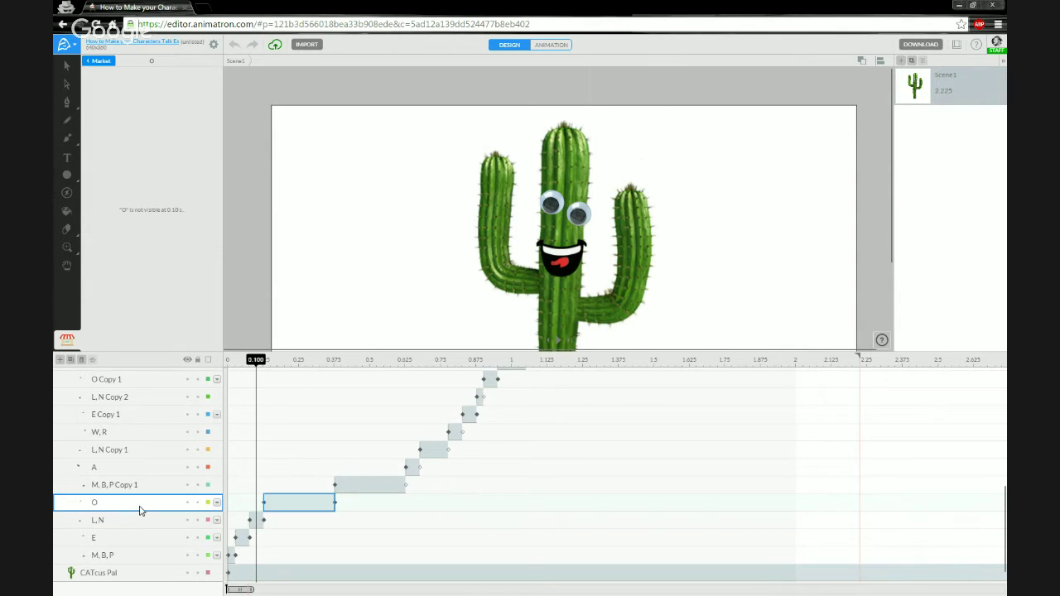
{"action": "left_click_drag", "start_coordinate": [259, 361], "coordinate": [279, 362]}
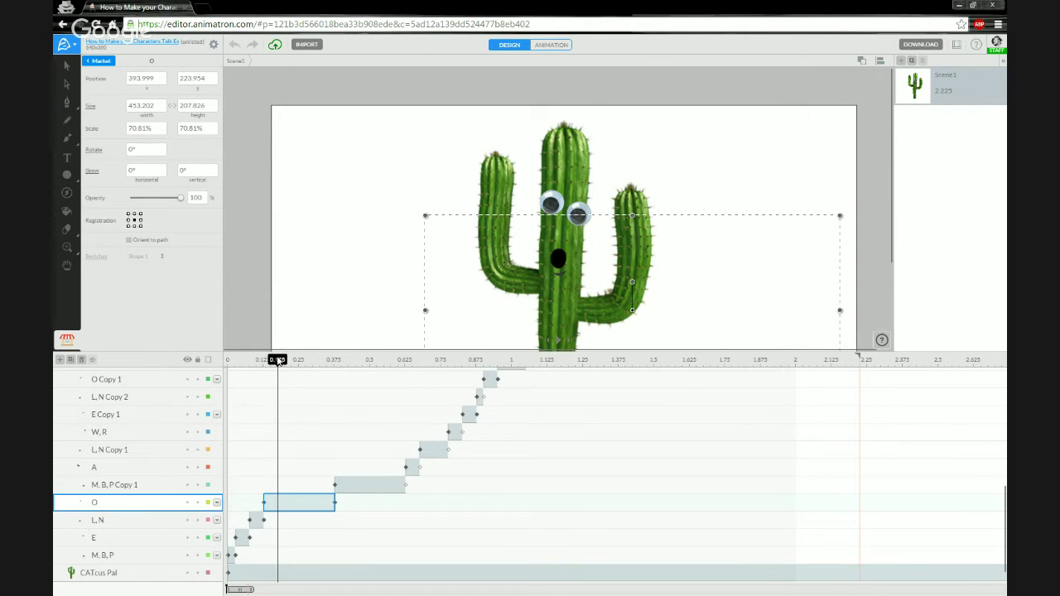
{"action": "left_click", "coordinate": [347, 302]}
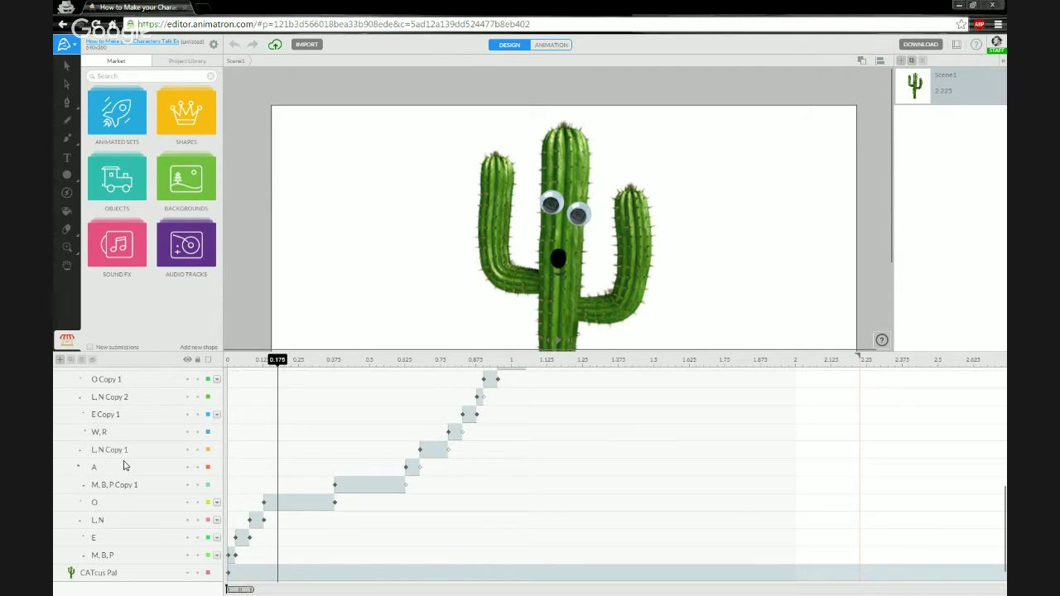
- Collapse the Mouth Shapes group and shrink the timeline area so the whole canvas shows
{"action": "scroll", "coordinate": [144, 444], "scroll_direction": "up", "scroll_amount": 5}
{"action": "scroll", "coordinate": [144, 445], "scroll_direction": "up", "scroll_amount": 3}
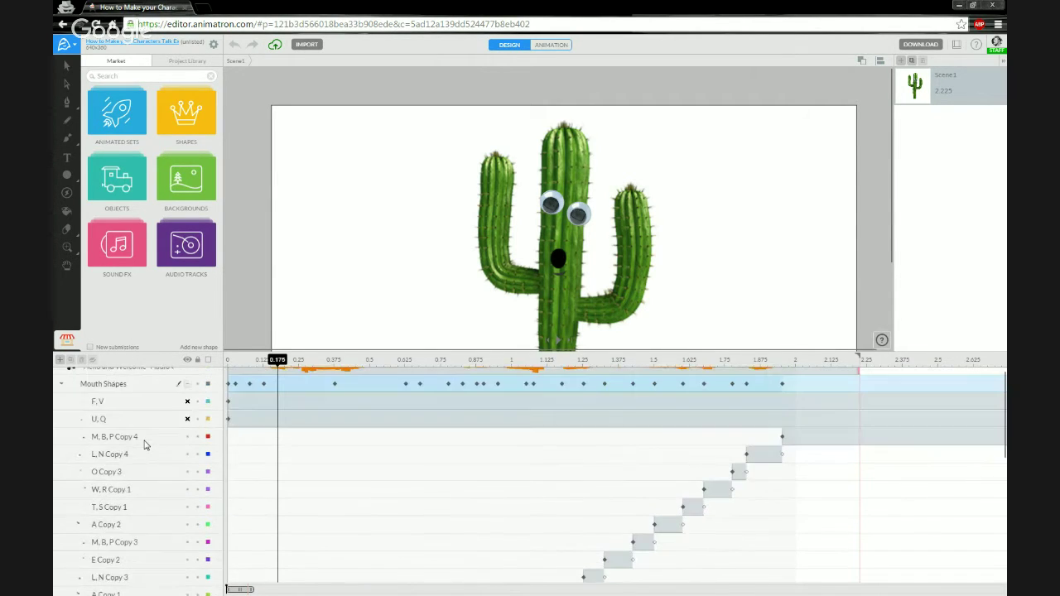
{"action": "left_click", "coordinate": [63, 395]}
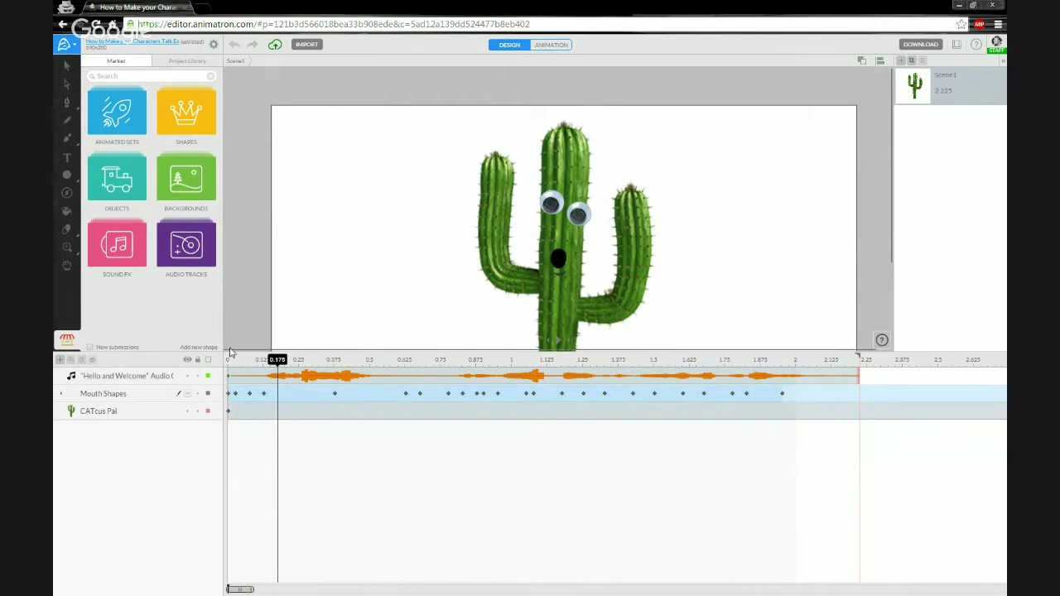
{"action": "left_click_drag", "start_coordinate": [232, 354], "coordinate": [194, 481]}
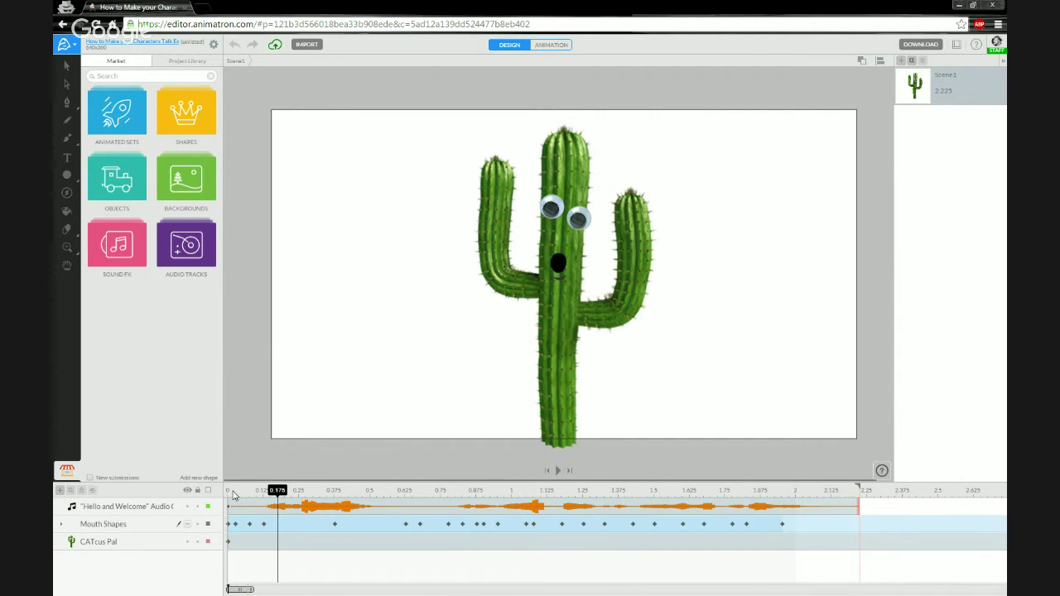
- Play the cactus animation from the start, and replay it from the start with the canvas zoomed in on the face
{"action": "left_click", "coordinate": [232, 492]}
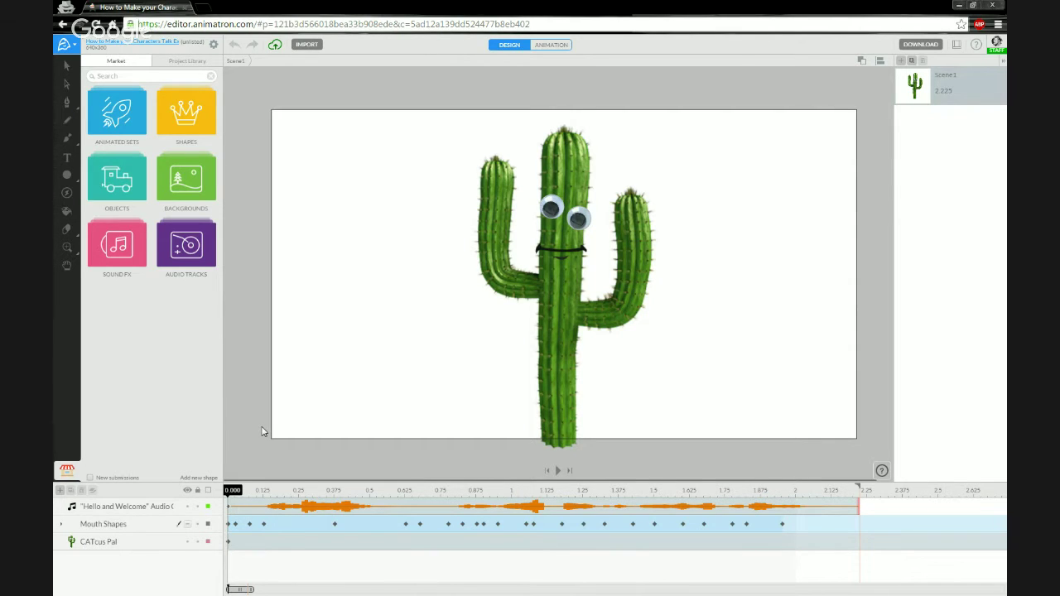
{"action": "key", "text": "space"}
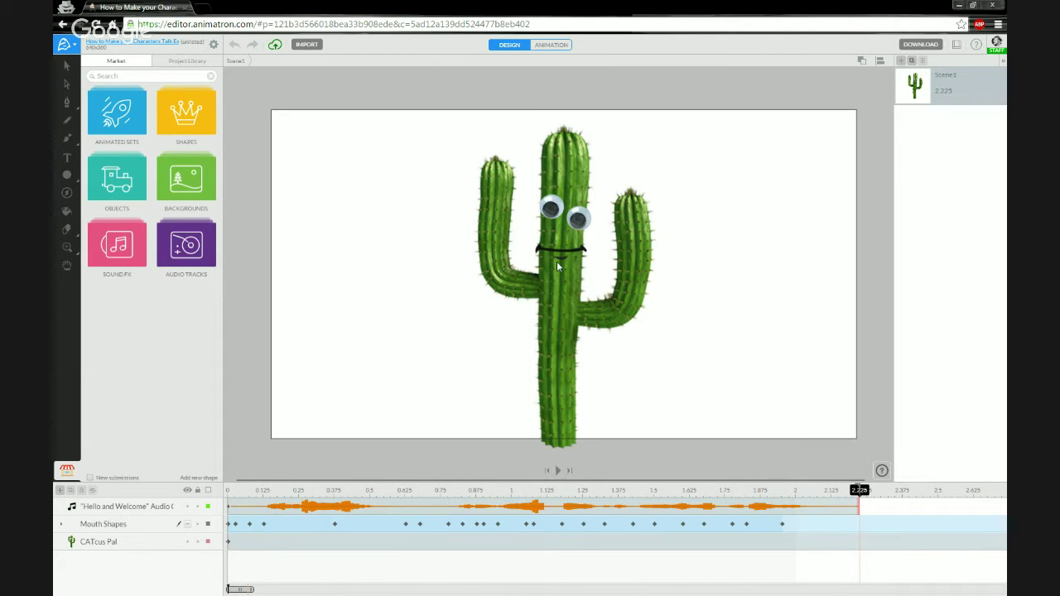
{"action": "scroll", "coordinate": [565, 225], "scroll_direction": "up", "scroll_amount": 2}
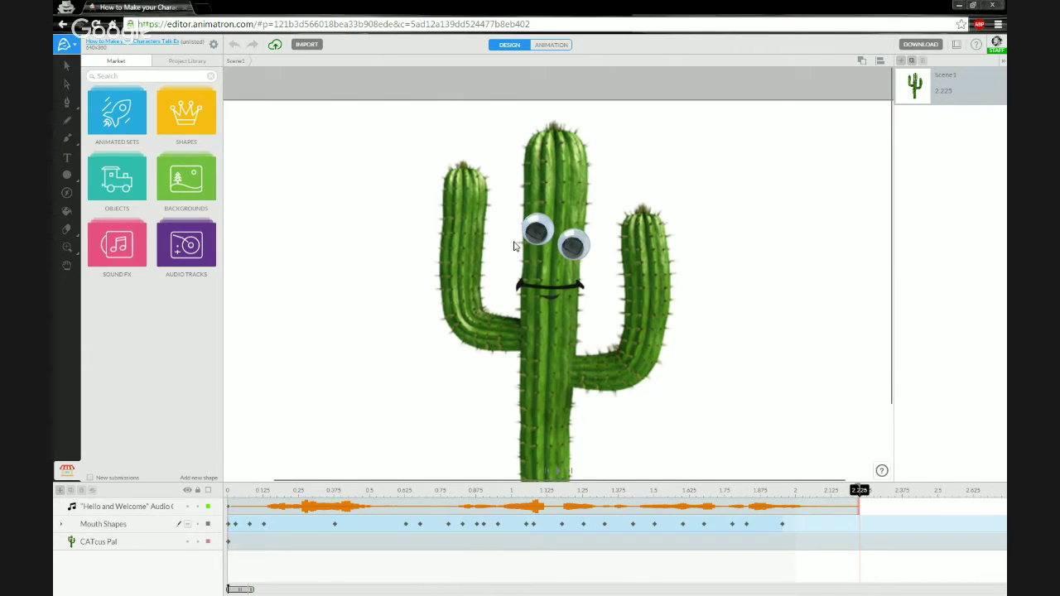
{"action": "scroll", "coordinate": [509, 245], "scroll_direction": "up", "scroll_amount": 1}
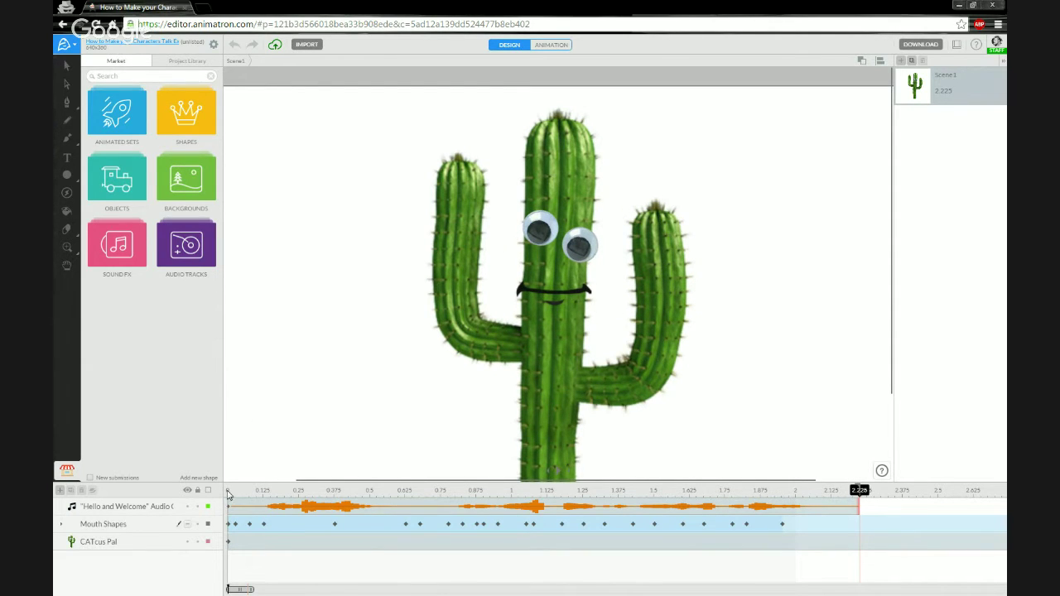
{"action": "left_click", "coordinate": [228, 492]}
{"action": "key", "text": "space"}
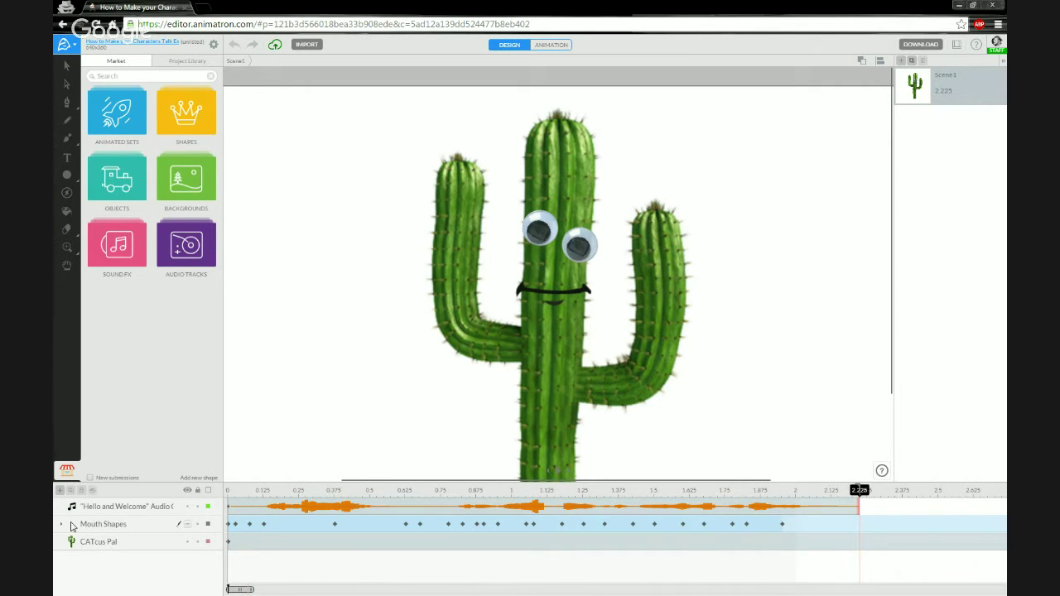
- Select and expand the Mouth Shapes group and examine its layers down to the first M, B, P shape
{"action": "left_click", "coordinate": [116, 531]}
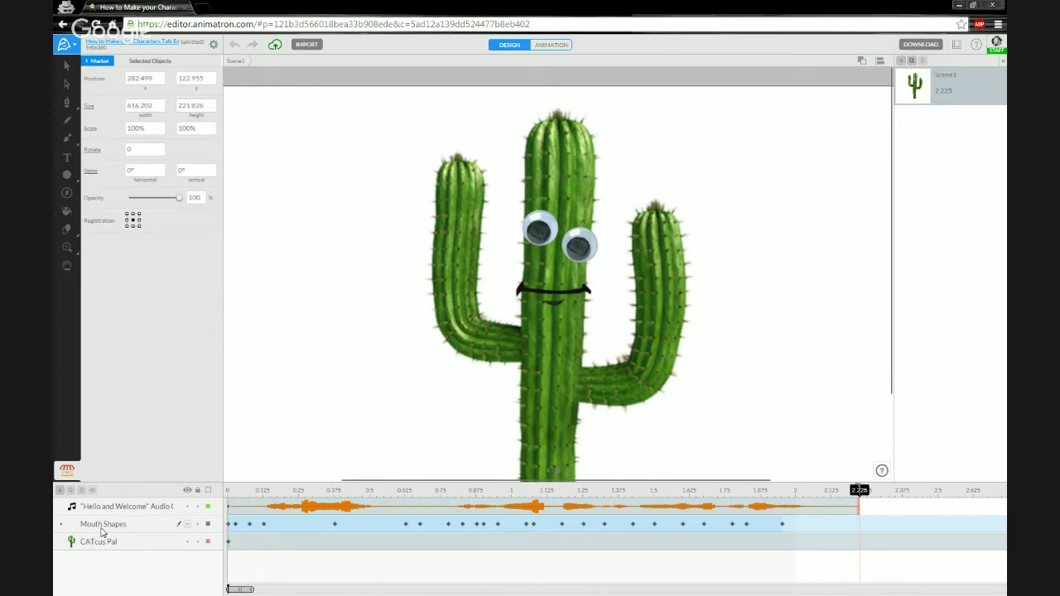
{"action": "left_click", "coordinate": [62, 528]}
{"action": "scroll", "coordinate": [141, 538], "scroll_direction": "down", "scroll_amount": 5}
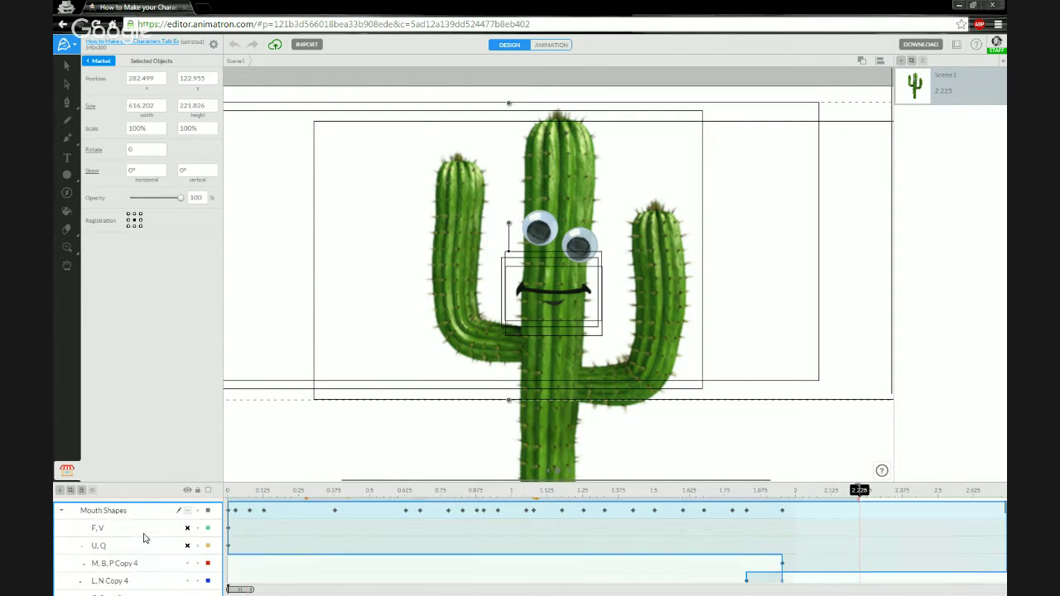
{"action": "scroll", "coordinate": [143, 539], "scroll_direction": "down", "scroll_amount": 8}
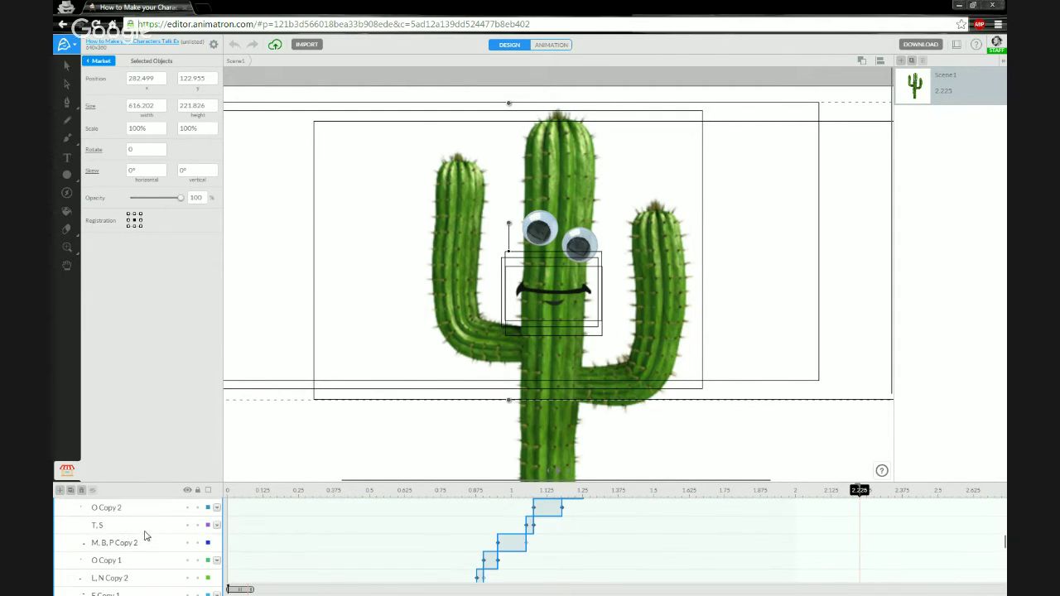
{"action": "scroll", "coordinate": [145, 535], "scroll_direction": "down", "scroll_amount": 2}
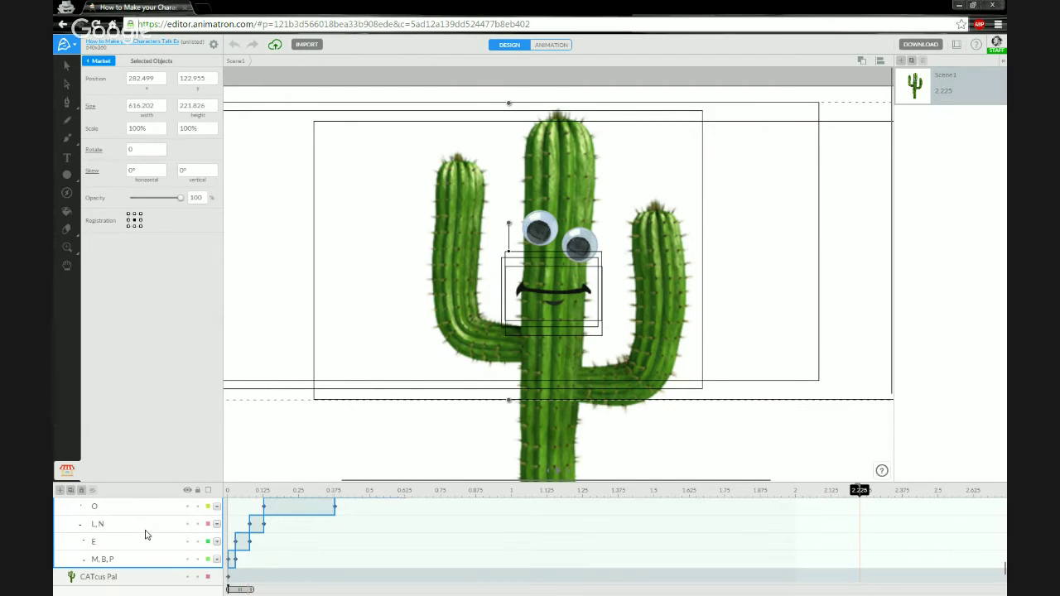
{"action": "scroll", "coordinate": [145, 535], "scroll_direction": "up", "scroll_amount": 1}
- Select the M, B, P; E; and L, N layers in turn, previewing the mouth at 0.05, 0.1 and 0.15 s
{"action": "left_click", "coordinate": [134, 571]}
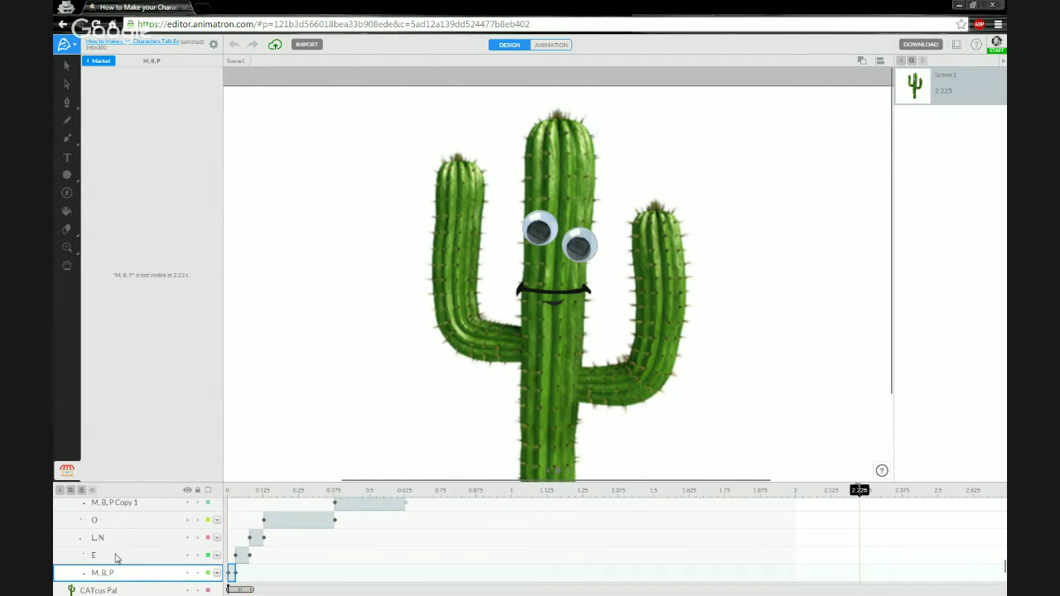
{"action": "left_click", "coordinate": [240, 492]}
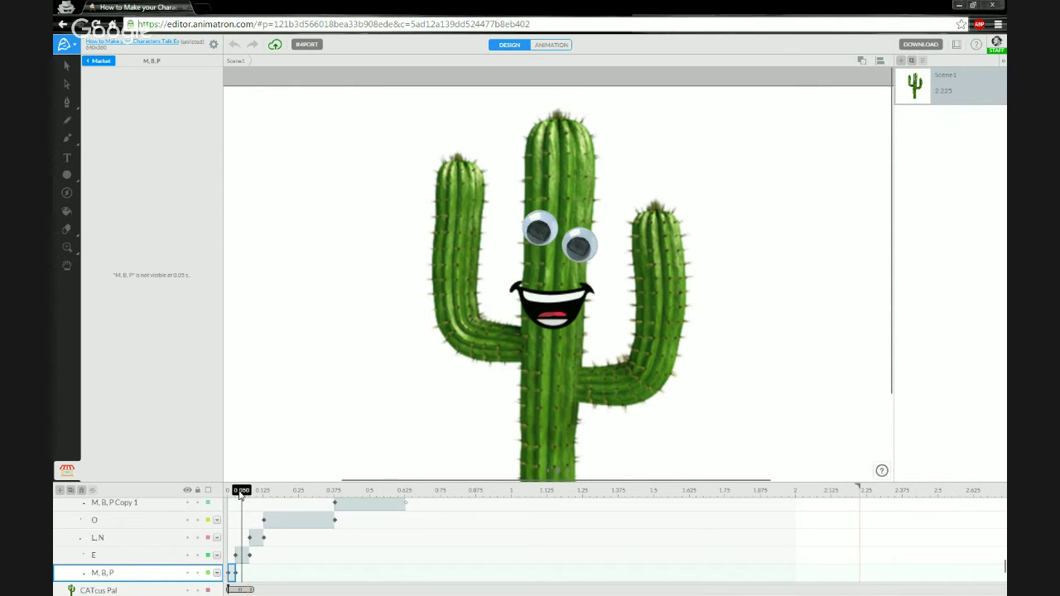
{"action": "left_click", "coordinate": [120, 557]}
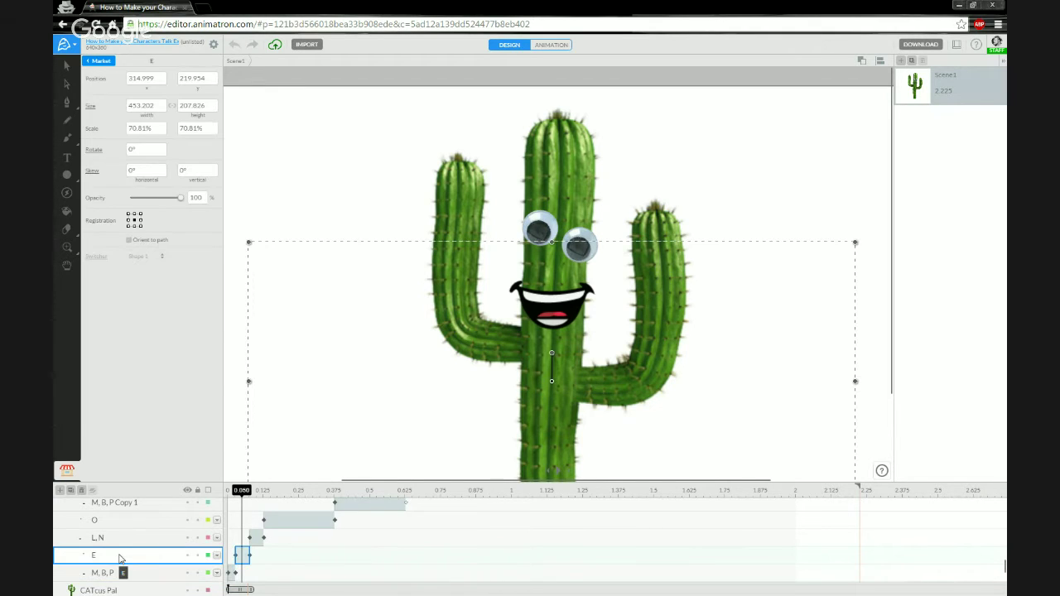
{"action": "left_click", "coordinate": [125, 540]}
{"action": "left_click", "coordinate": [254, 492]}
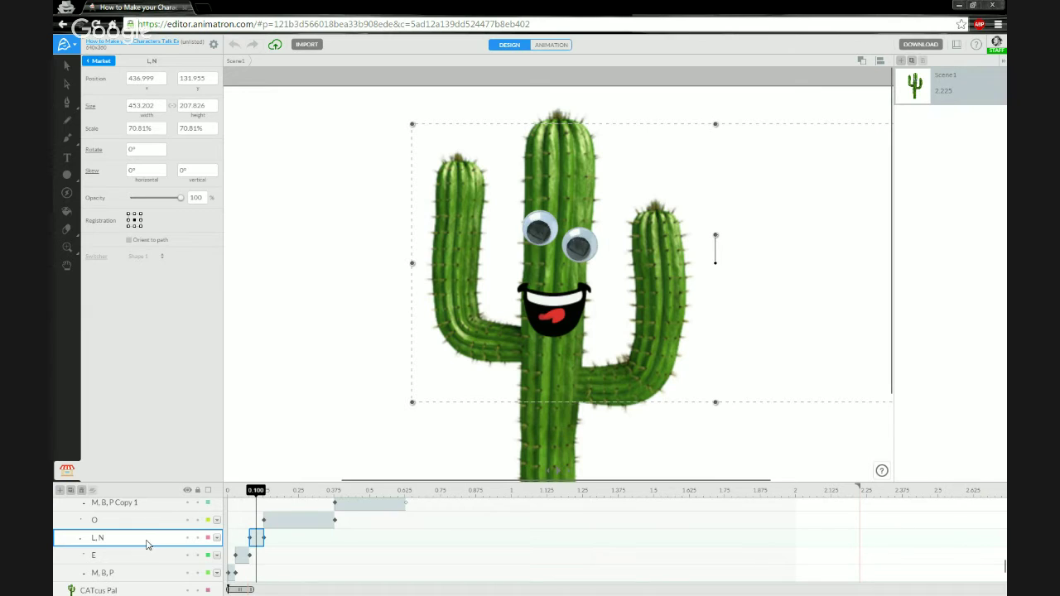
{"action": "left_click", "coordinate": [271, 491]}
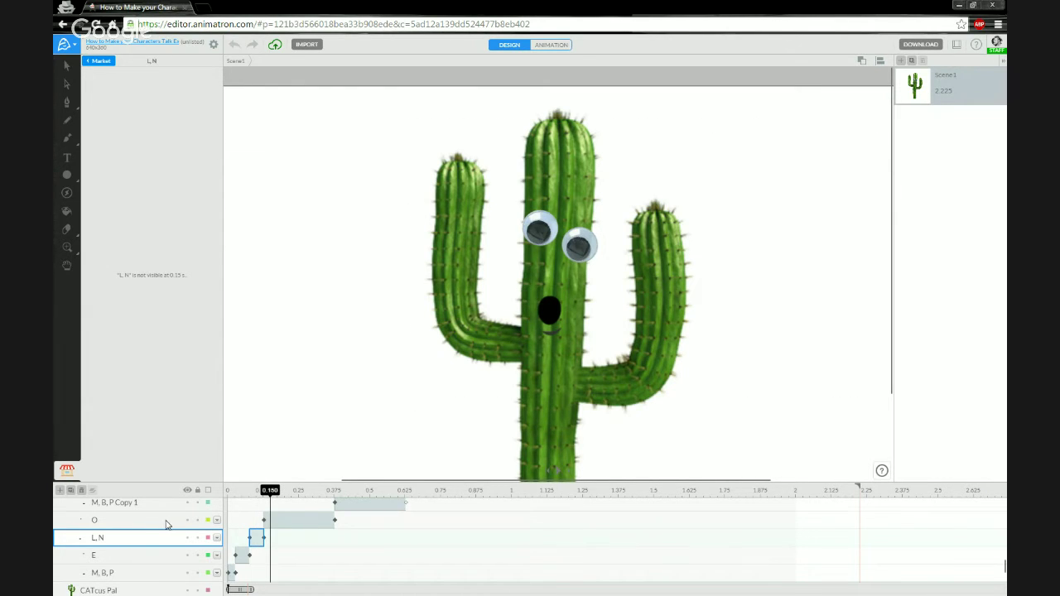
- Select the A layer and preview its mouth at 0.65 s, and do the same for the W, R layer at 0.8 s
{"action": "scroll", "coordinate": [158, 530], "scroll_direction": "up", "scroll_amount": 2}
{"action": "scroll", "coordinate": [125, 547], "scroll_direction": "up", "scroll_amount": 1}
{"action": "left_click", "coordinate": [129, 545]}
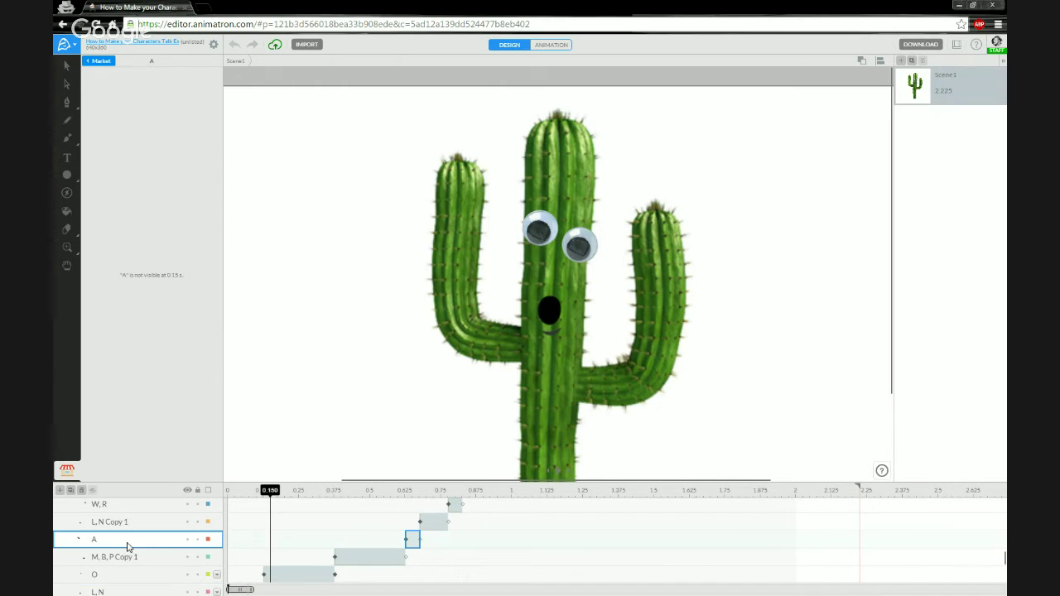
{"action": "left_click", "coordinate": [410, 492]}
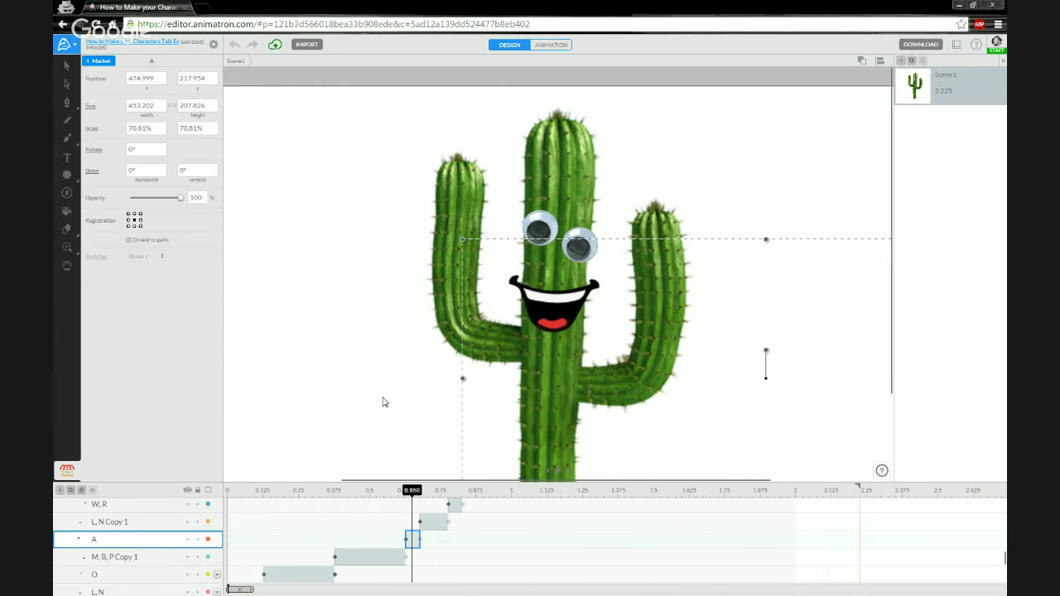
{"action": "scroll", "coordinate": [140, 550], "scroll_direction": "up", "scroll_amount": 1}
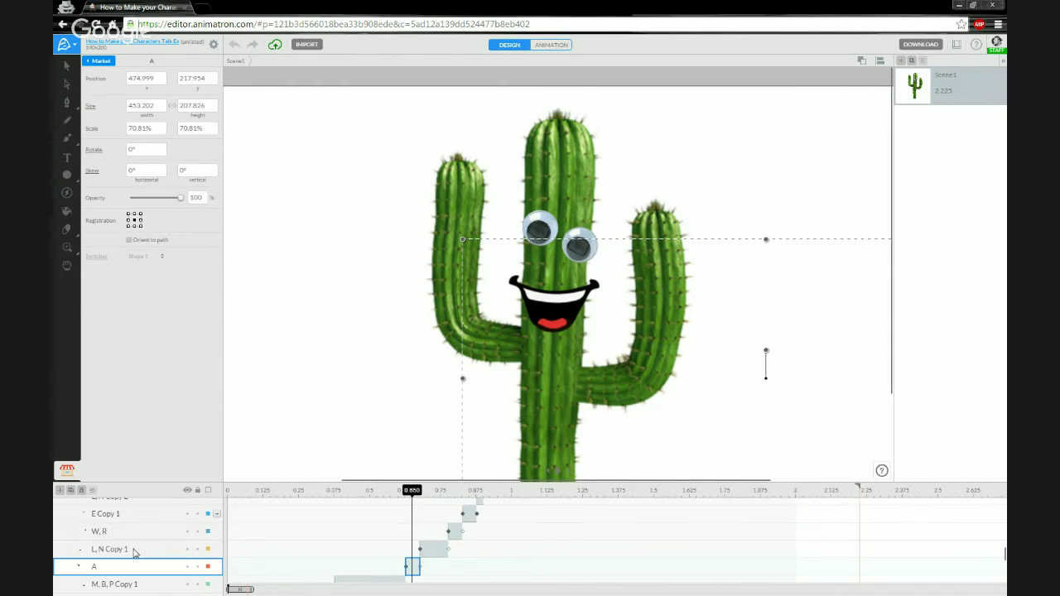
{"action": "left_click", "coordinate": [143, 535]}
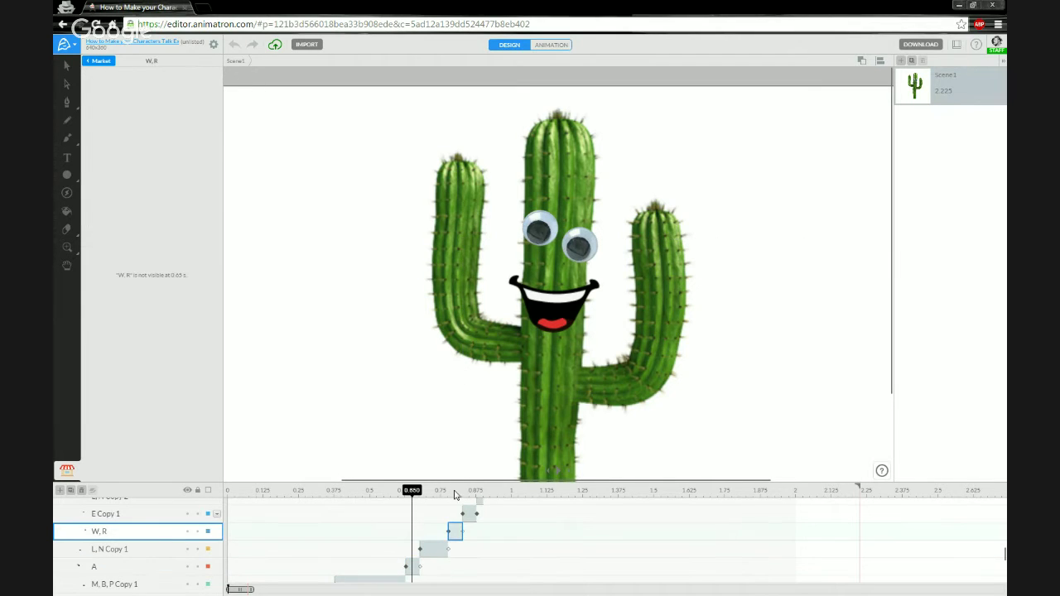
{"action": "left_click", "coordinate": [454, 492]}
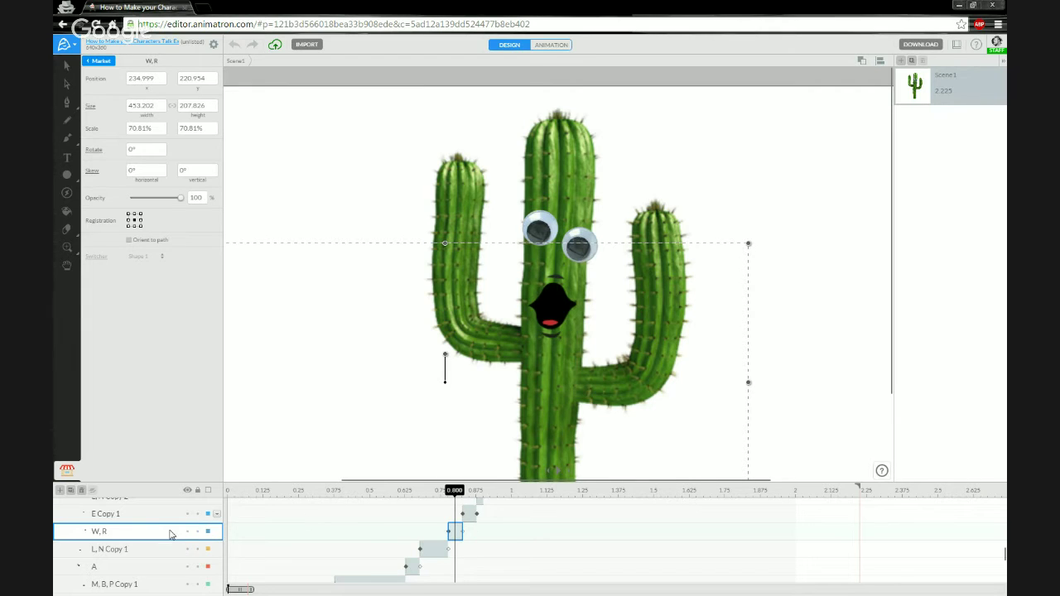
- Select the T, S layer, preview its mouth shape at 1.05 s, and clear the selection
{"action": "scroll", "coordinate": [151, 537], "scroll_direction": "up", "scroll_amount": 2}
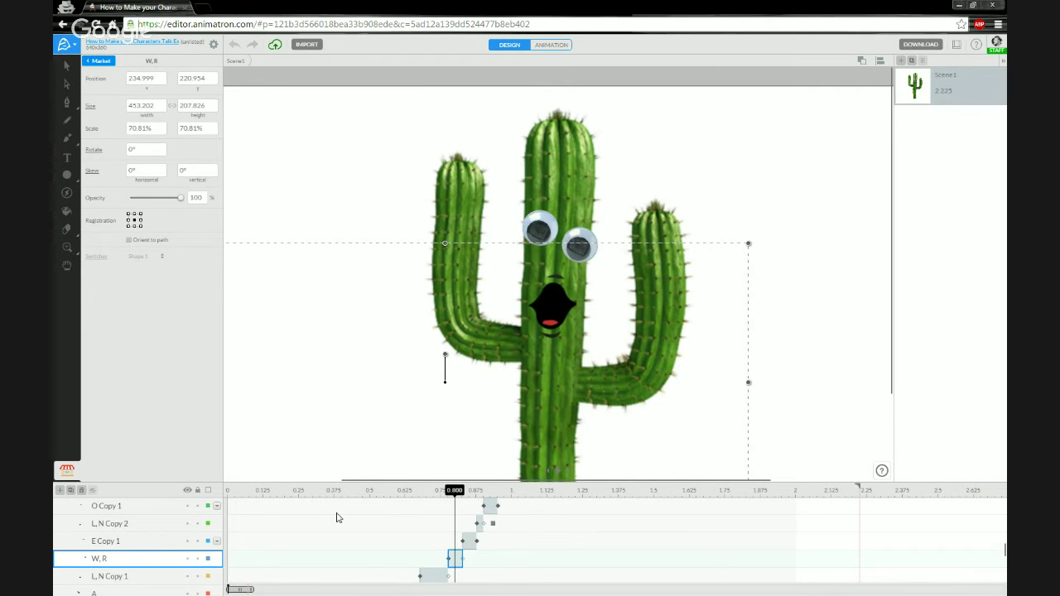
{"action": "scroll", "coordinate": [142, 538], "scroll_direction": "up", "scroll_amount": 2}
{"action": "scroll", "coordinate": [141, 538], "scroll_direction": "up", "scroll_amount": 2}
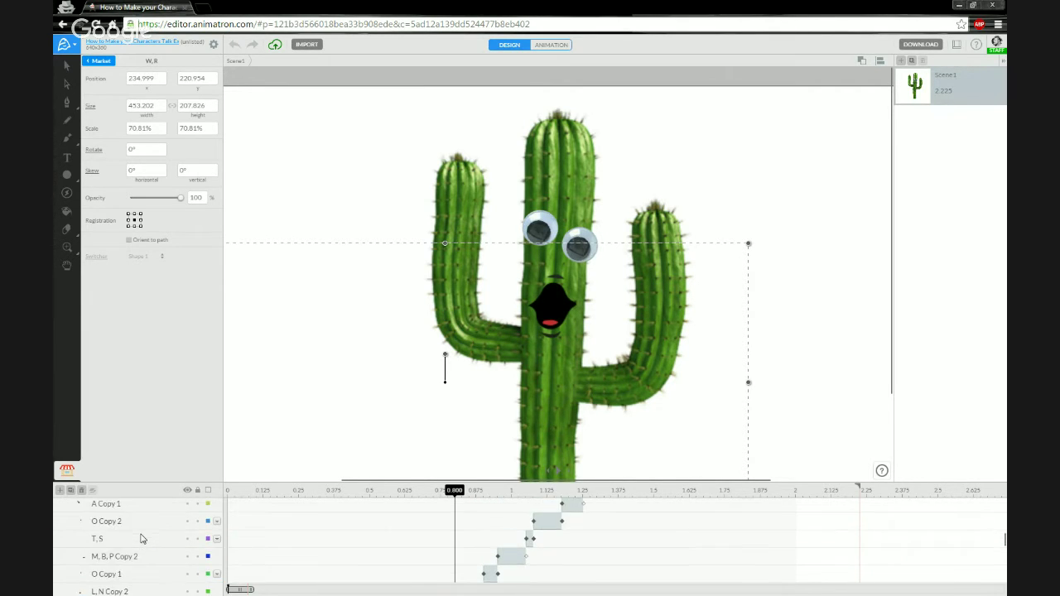
{"action": "left_click", "coordinate": [139, 539]}
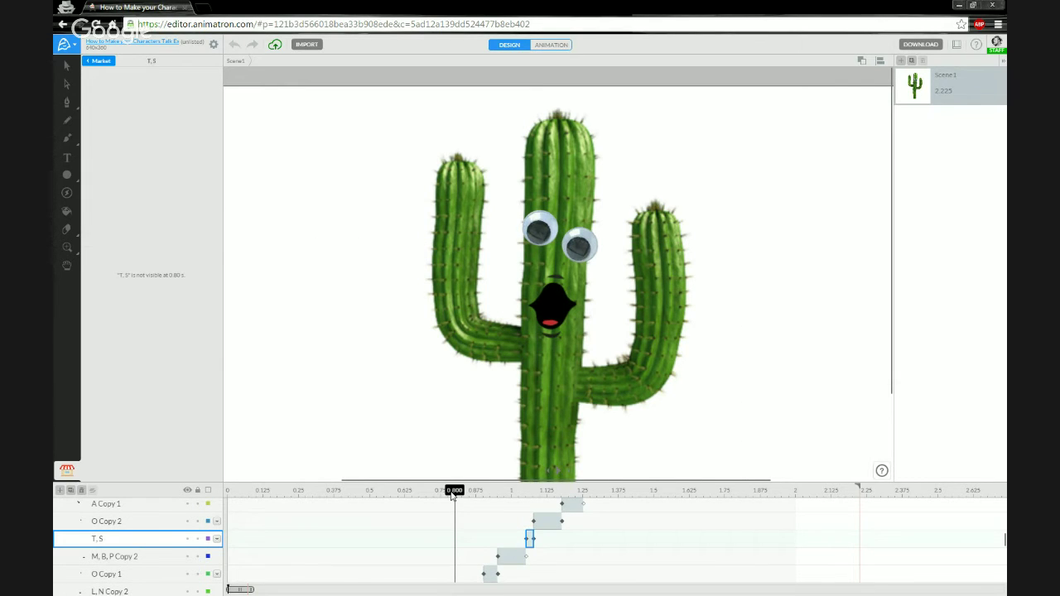
{"action": "left_click", "coordinate": [526, 493]}
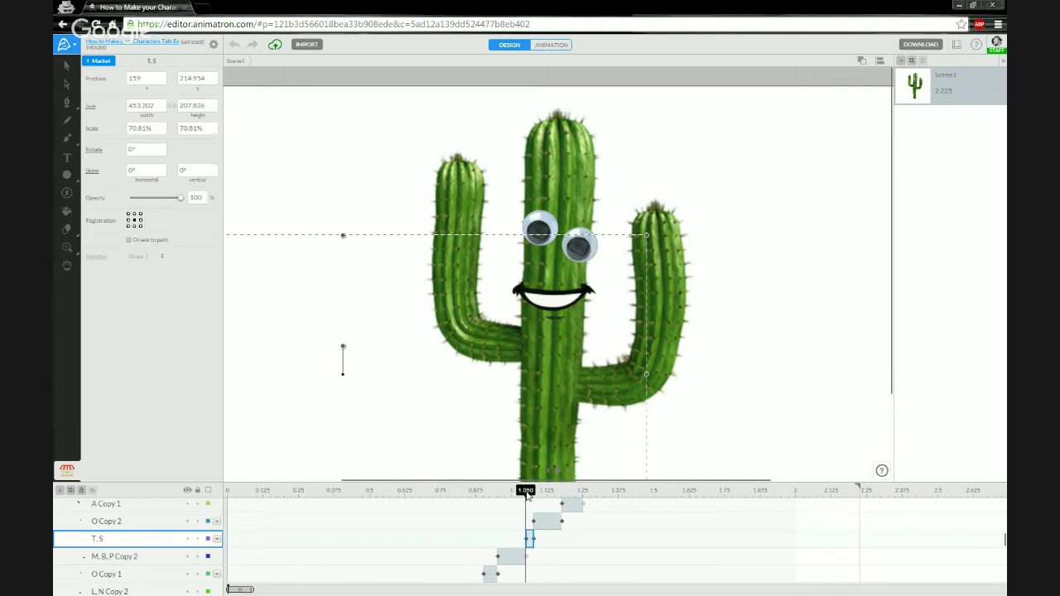
{"action": "left_click", "coordinate": [534, 492]}
{"action": "left_click", "coordinate": [528, 493]}
{"action": "left_click", "coordinate": [494, 82]}
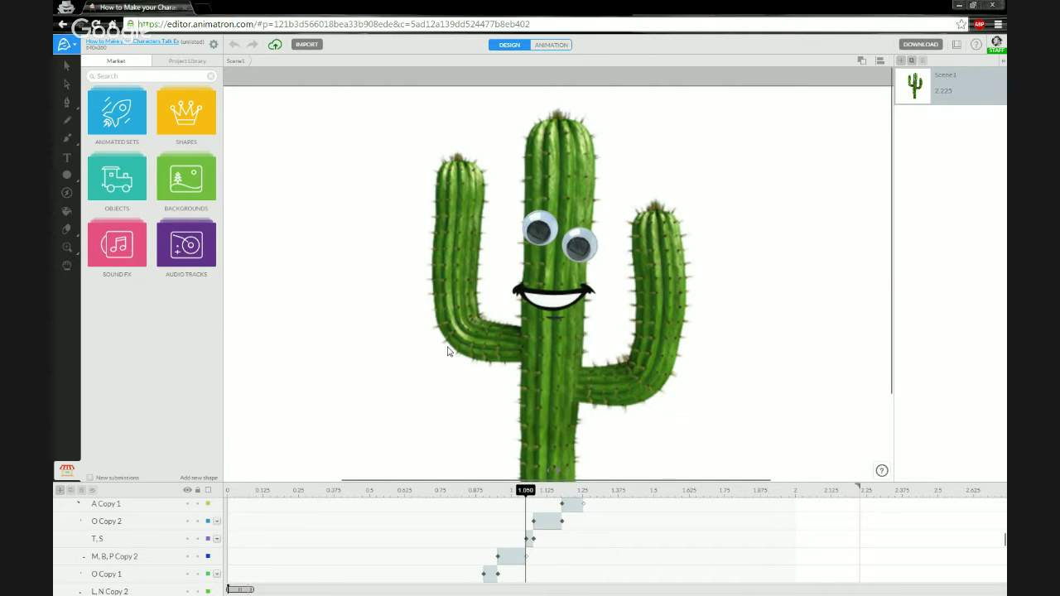
- Unhide the U, Q layer among the Mouth Shapes, preview the frame at 2.1 s, and return the playhead to the start
{"action": "scroll", "coordinate": [163, 545], "scroll_direction": "up", "scroll_amount": 1}
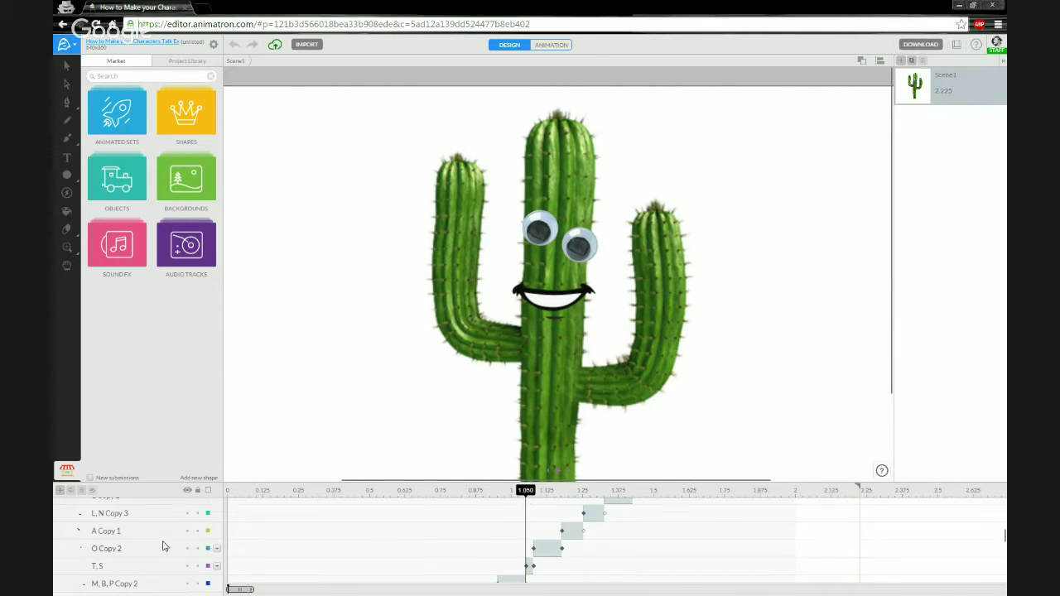
{"action": "scroll", "coordinate": [143, 544], "scroll_direction": "up", "scroll_amount": 5}
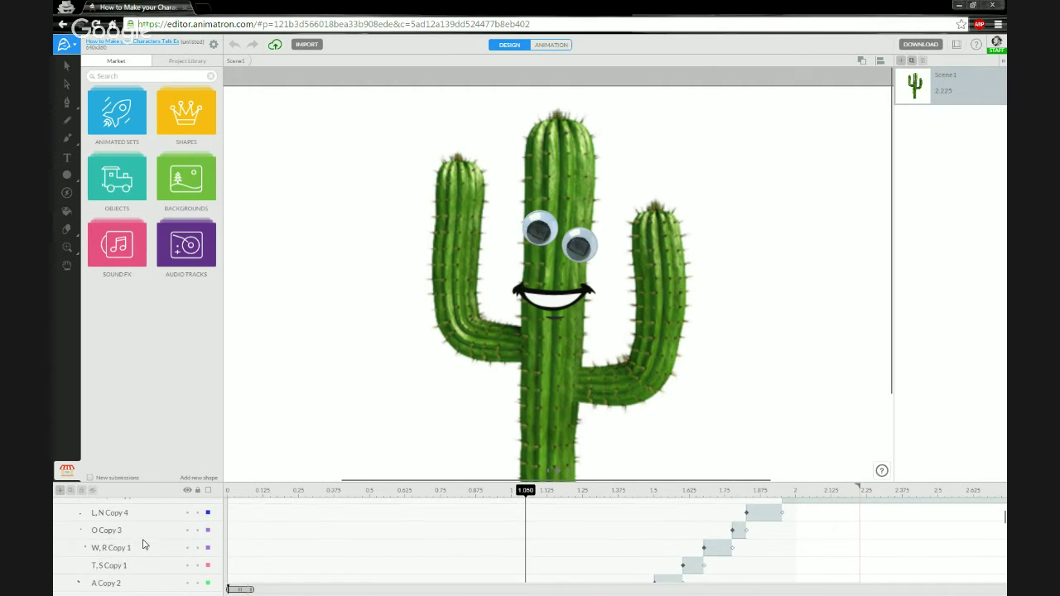
{"action": "scroll", "coordinate": [142, 545], "scroll_direction": "up", "scroll_amount": 5}
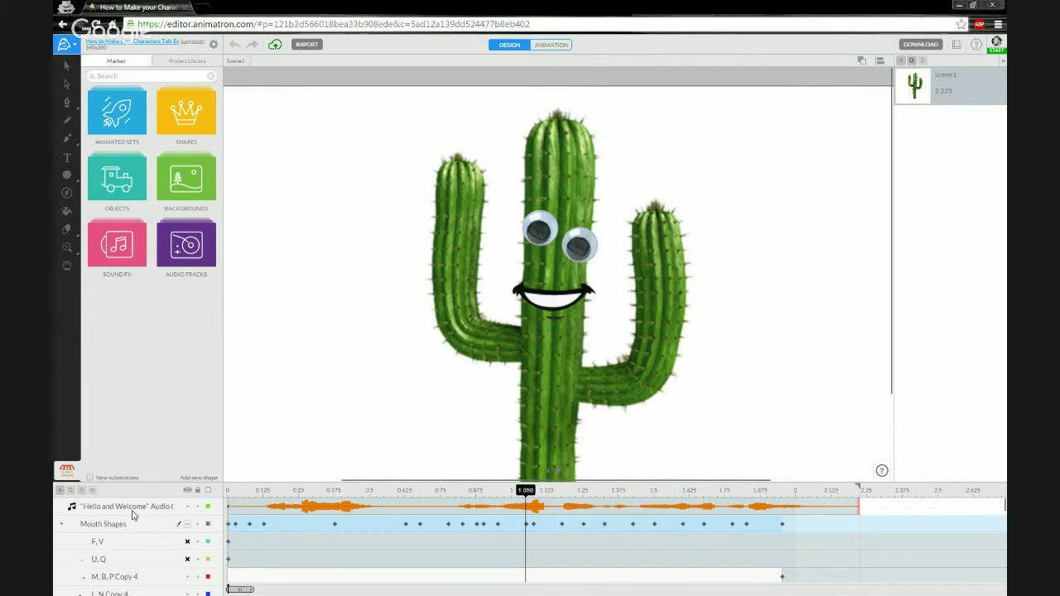
{"action": "left_click", "coordinate": [188, 560]}
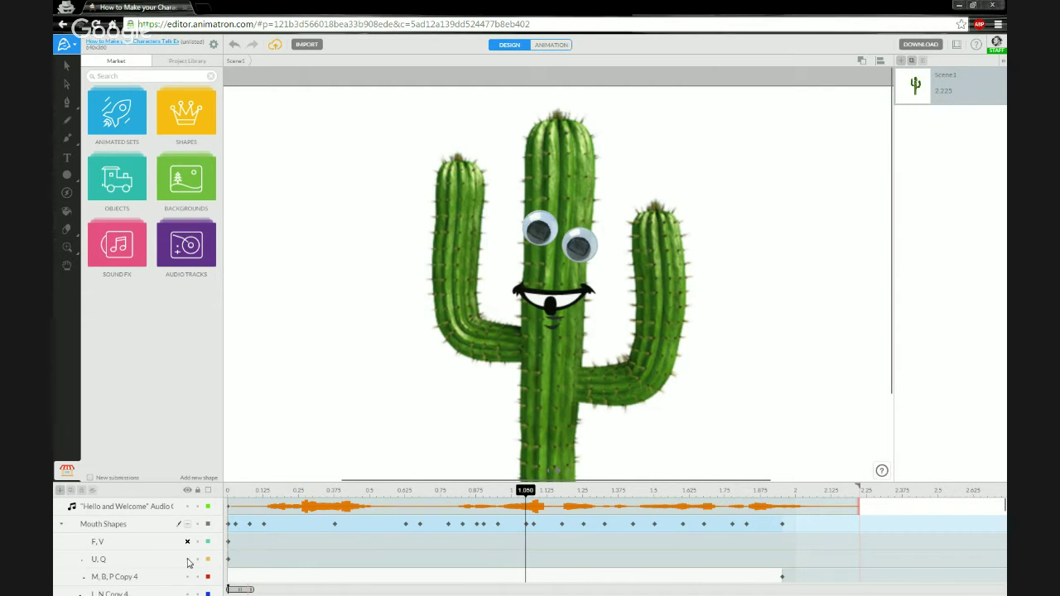
{"action": "left_click", "coordinate": [824, 492]}
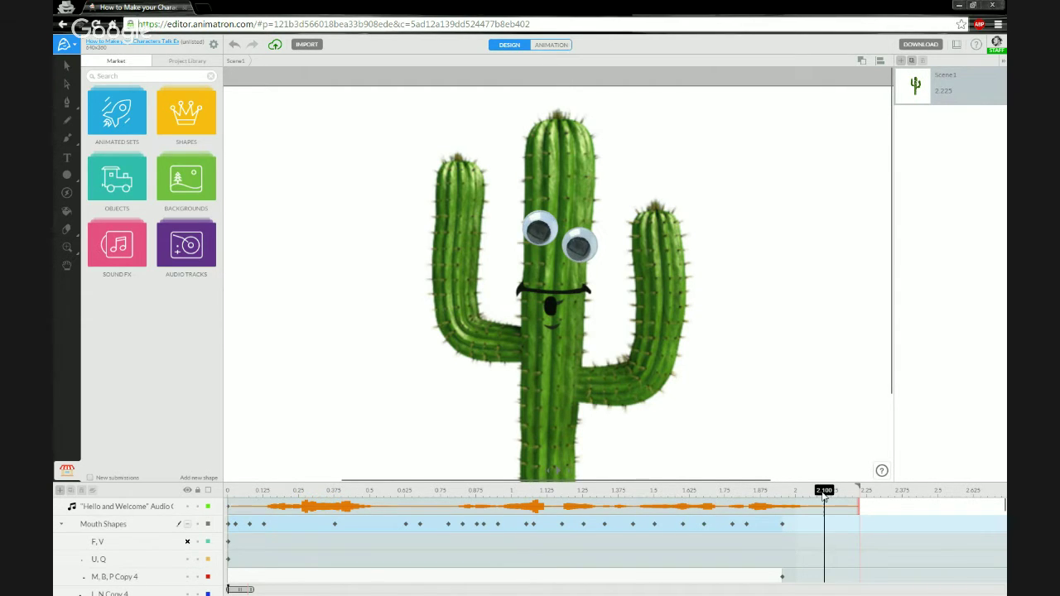
{"action": "left_click", "coordinate": [230, 492]}
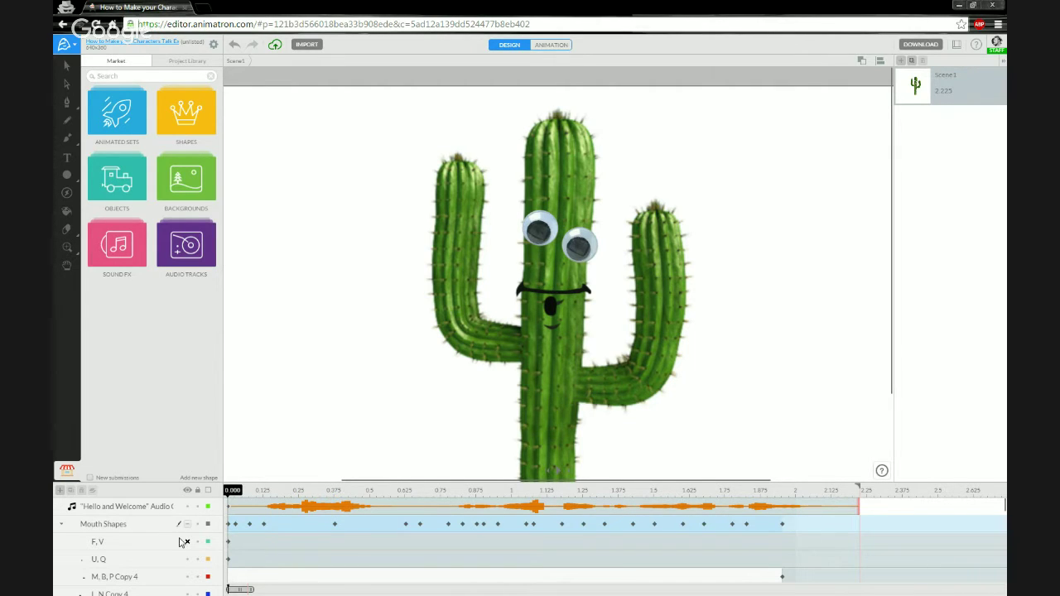
- Hide all layers, and show only the F, V mouth shape and the cactus character
{"action": "left_click", "coordinate": [187, 491]}
{"action": "left_click", "coordinate": [189, 543]}
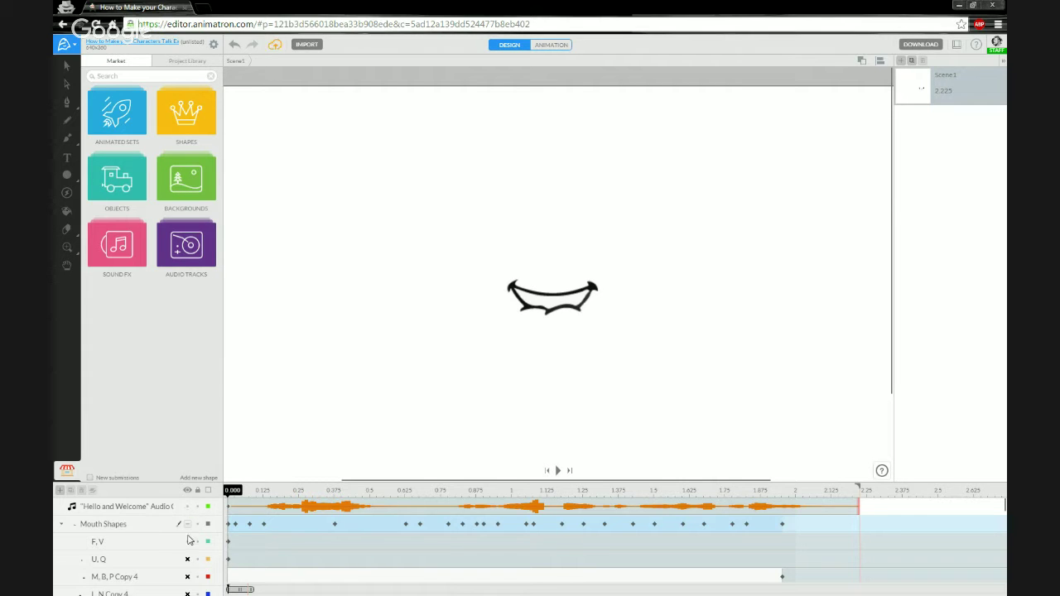
{"action": "scroll", "coordinate": [188, 540], "scroll_direction": "down", "scroll_amount": 3}
{"action": "scroll", "coordinate": [186, 553], "scroll_direction": "down", "scroll_amount": 10}
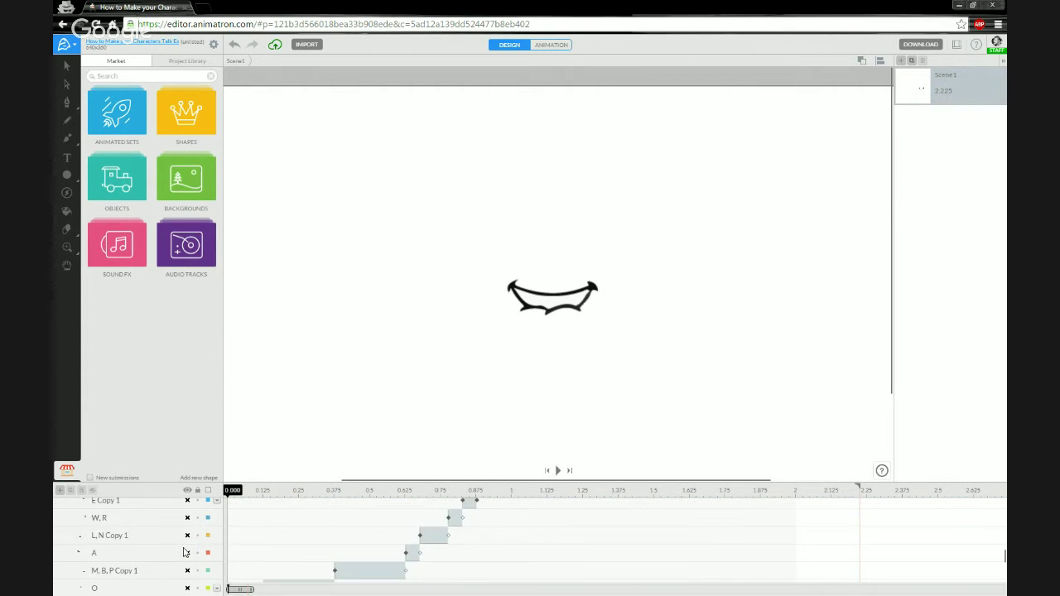
{"action": "left_click", "coordinate": [187, 559]}
{"action": "scroll", "coordinate": [186, 547], "scroll_direction": "up", "scroll_amount": 8}
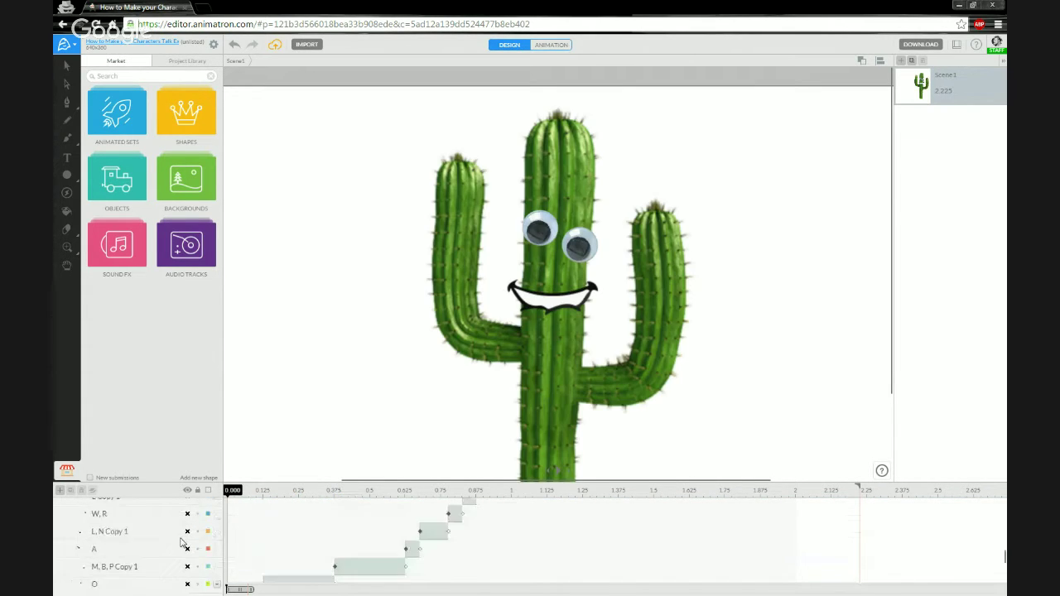
{"action": "scroll", "coordinate": [186, 542], "scroll_direction": "up", "scroll_amount": 3}
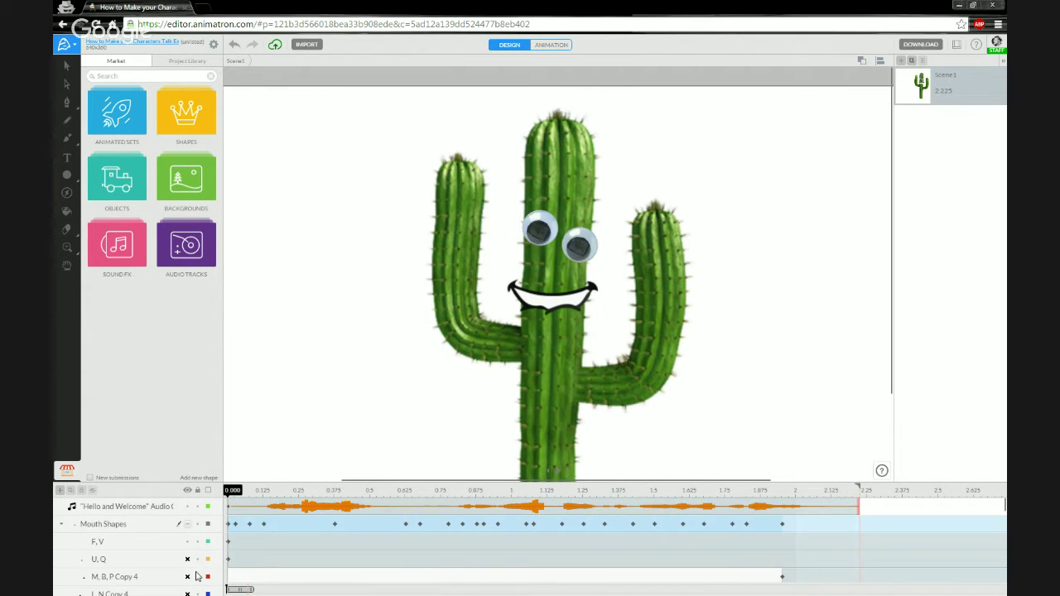
- Swap the visible mouth from F, V to U, Q and back to F, V to compare the two shapes
{"action": "left_click", "coordinate": [187, 542]}
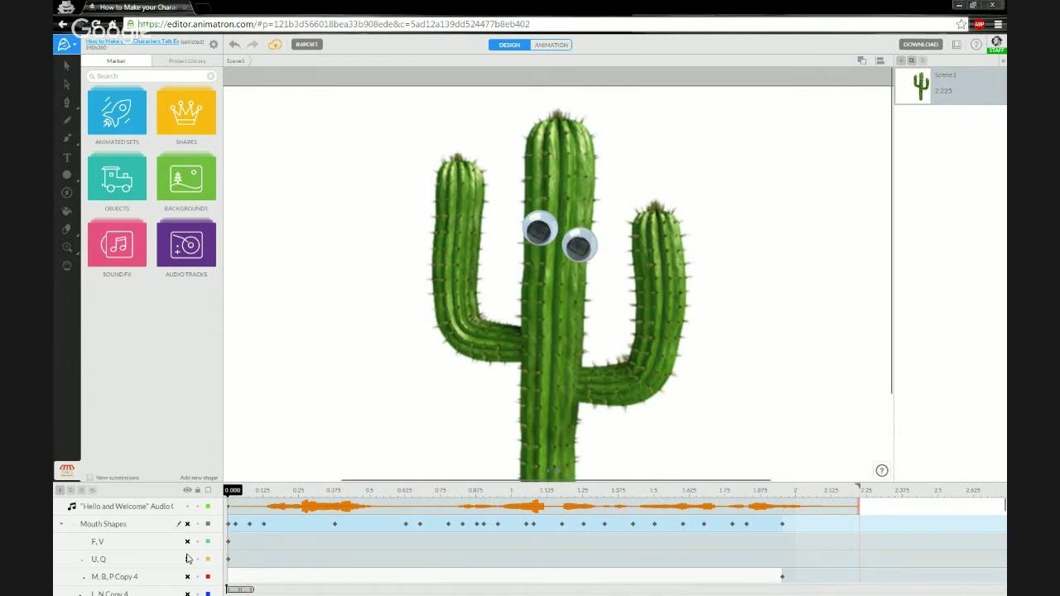
{"action": "left_click", "coordinate": [187, 559]}
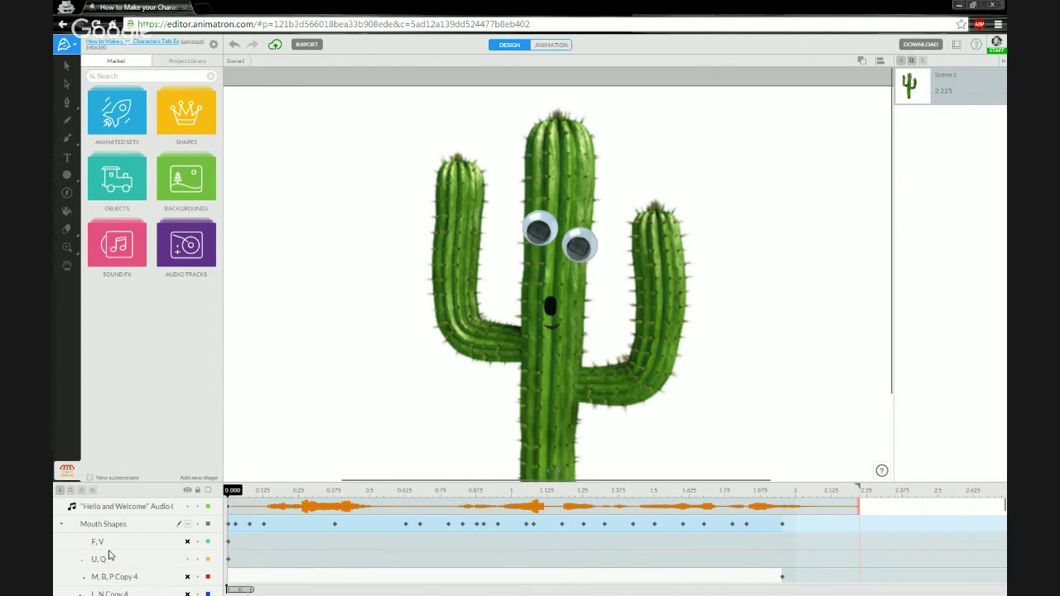
{"action": "left_click", "coordinate": [188, 561]}
{"action": "left_click", "coordinate": [191, 542]}
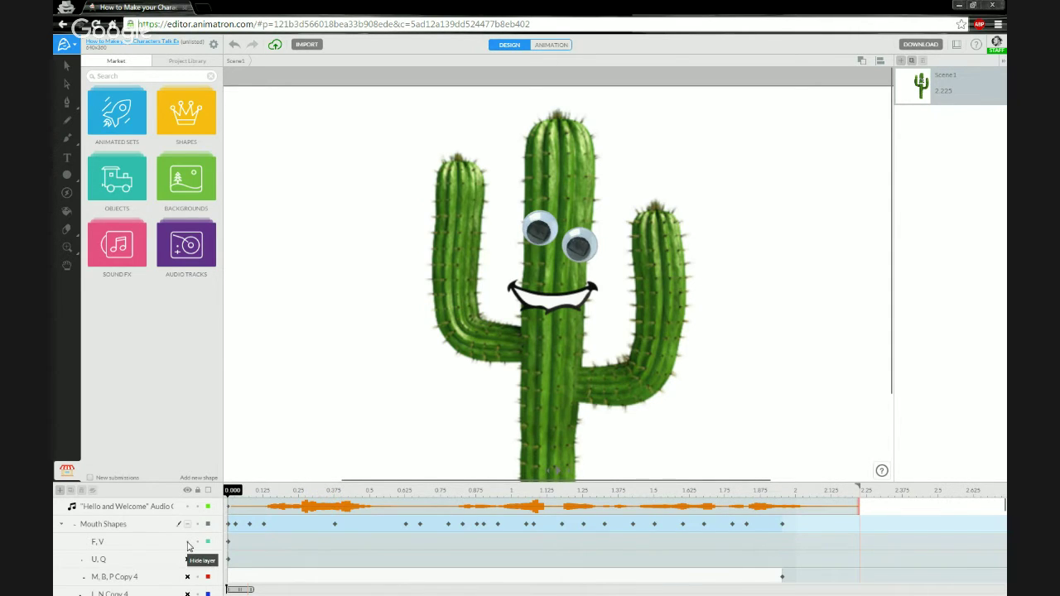
- Restore the visibility of all layers, keeping only the F, V and U, Q layers hidden
{"action": "left_click", "coordinate": [188, 491]}
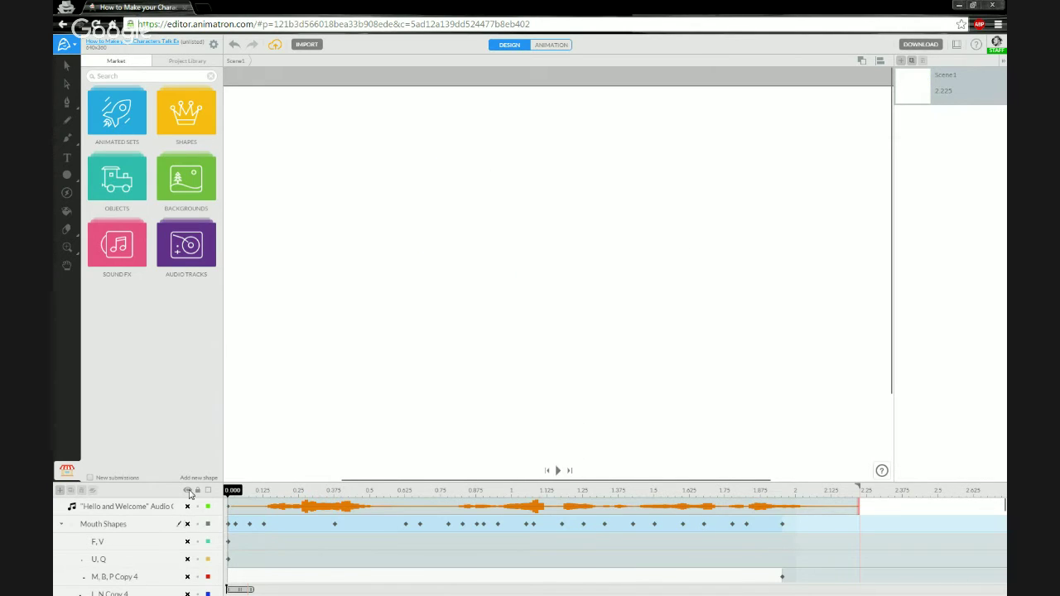
{"action": "left_click", "coordinate": [189, 492]}
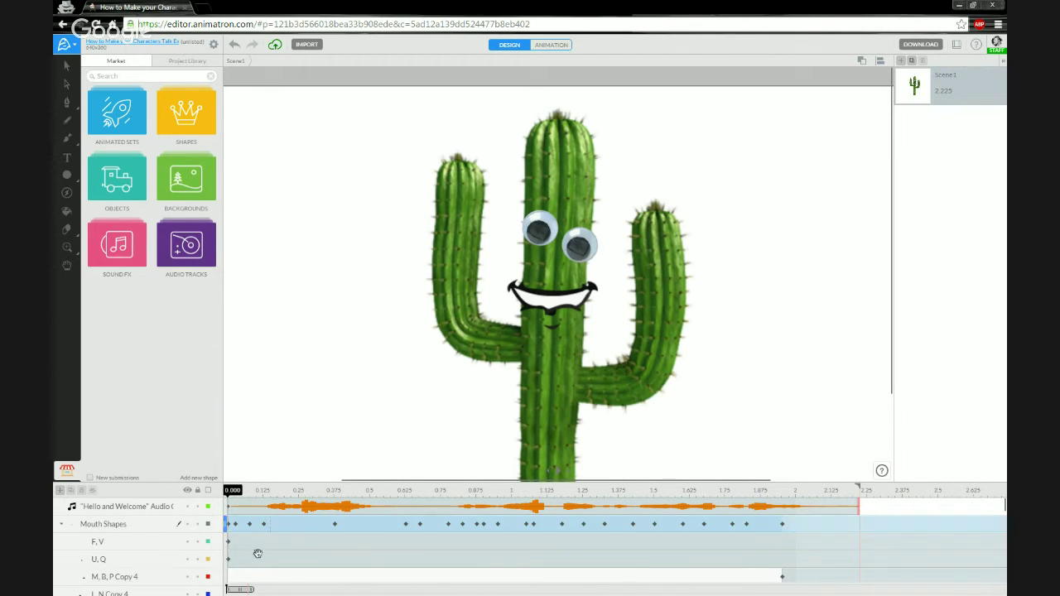
{"action": "left_click", "coordinate": [187, 542]}
{"action": "left_click", "coordinate": [188, 559]}
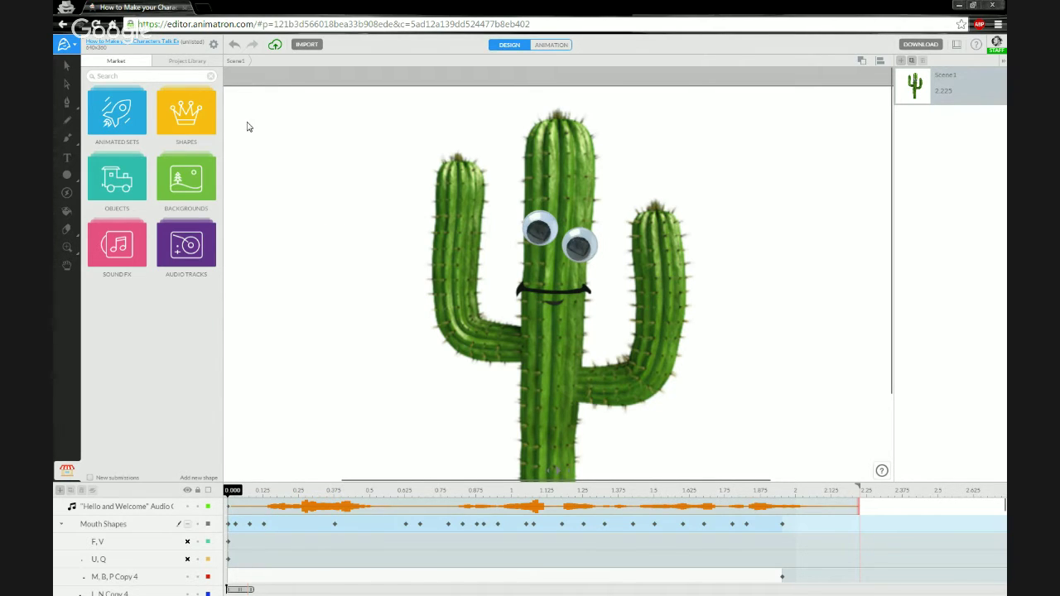
- Open Google in a new browser tab and search its images for "mouth phoneme png"
{"action": "left_click", "coordinate": [204, 8]}
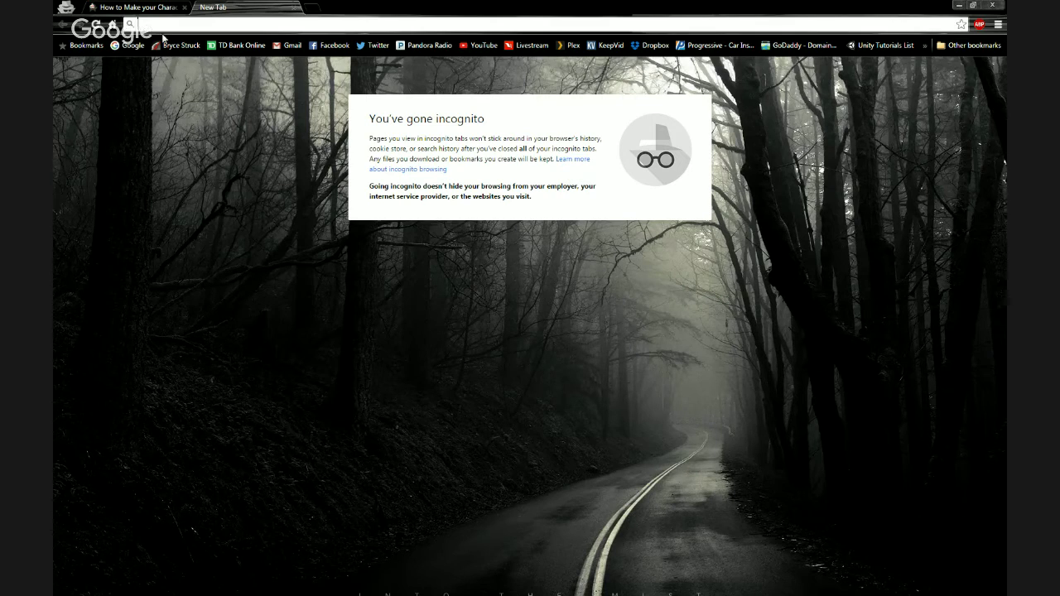
{"action": "left_click", "coordinate": [128, 45]}
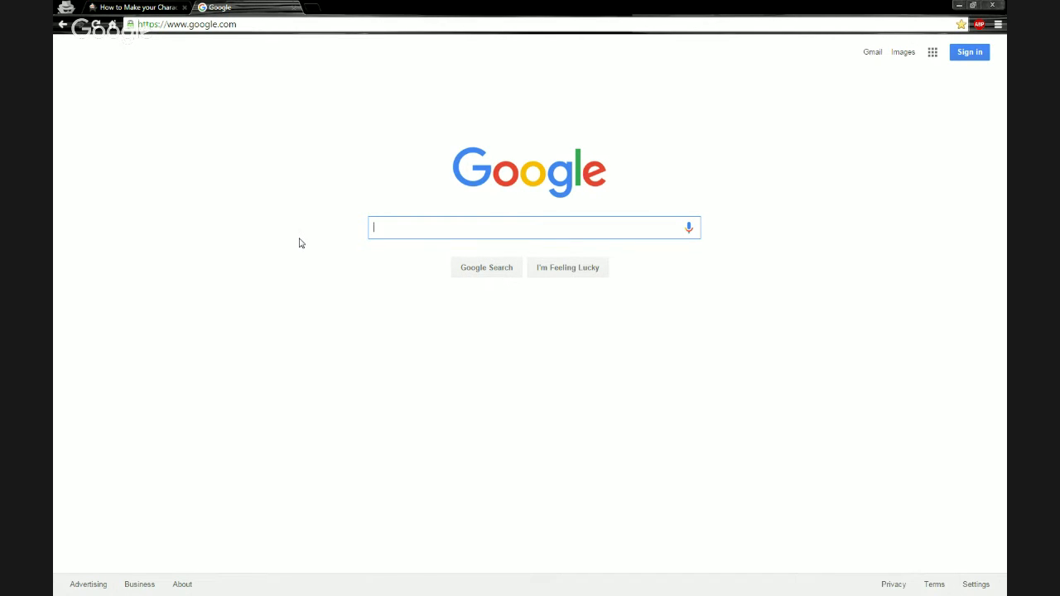
{"action": "type", "text": "mouth phoneme"}
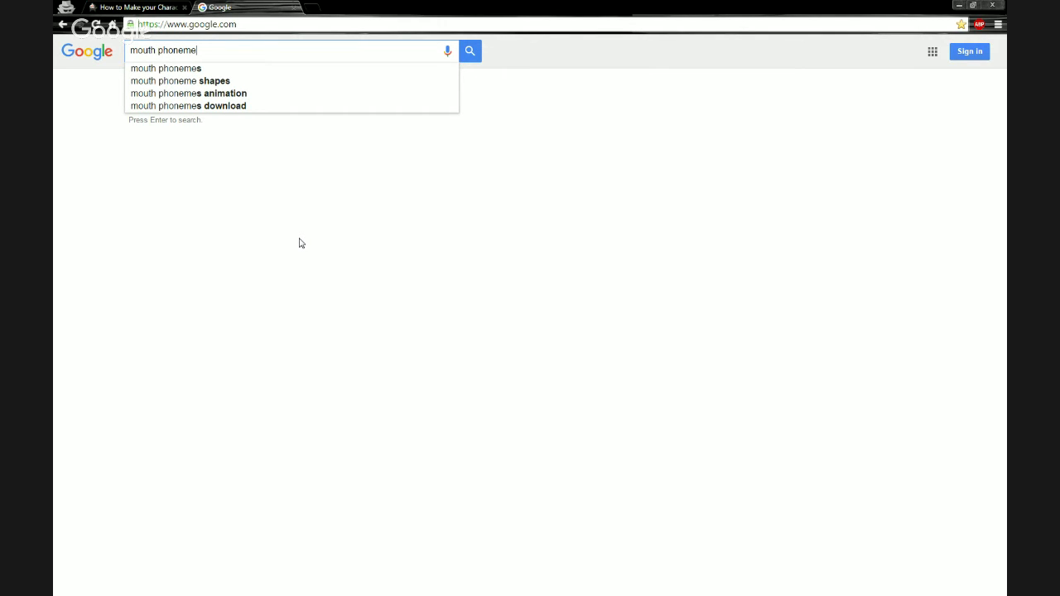
{"action": "type", "text": " png"}
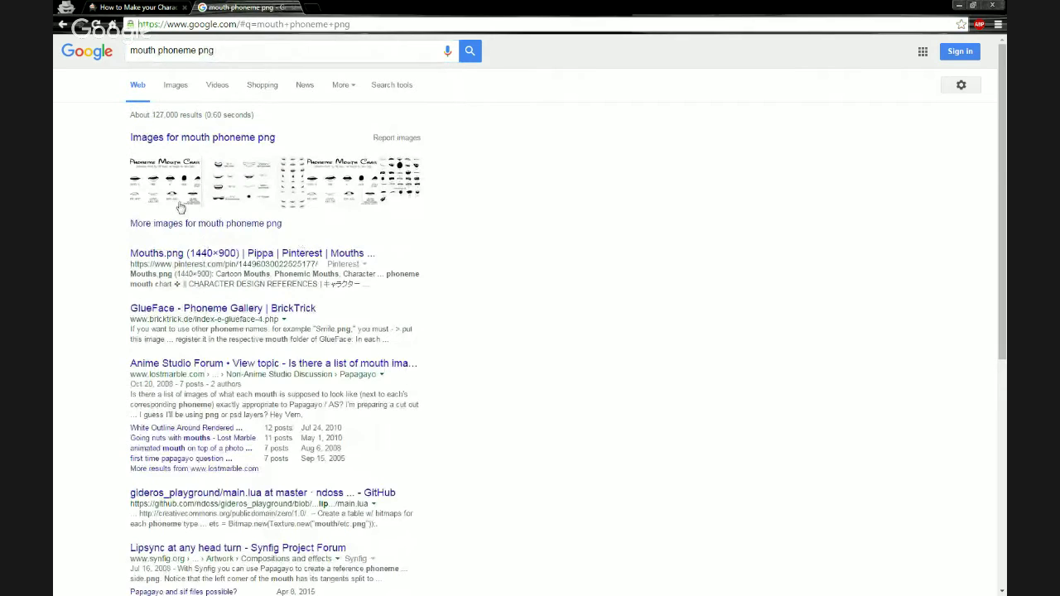
{"action": "left_click", "coordinate": [176, 87]}
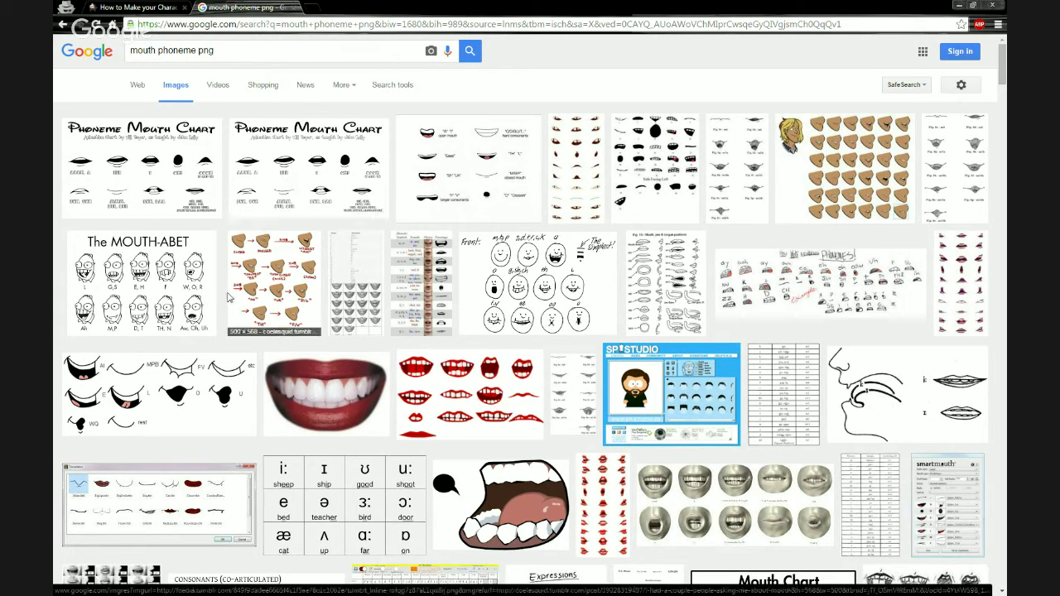
- Preview the black-and-white cartoon mouth chart labelled AI, MPB, FV and the red-lipped mouth set in the image results
{"action": "left_click", "coordinate": [169, 398]}
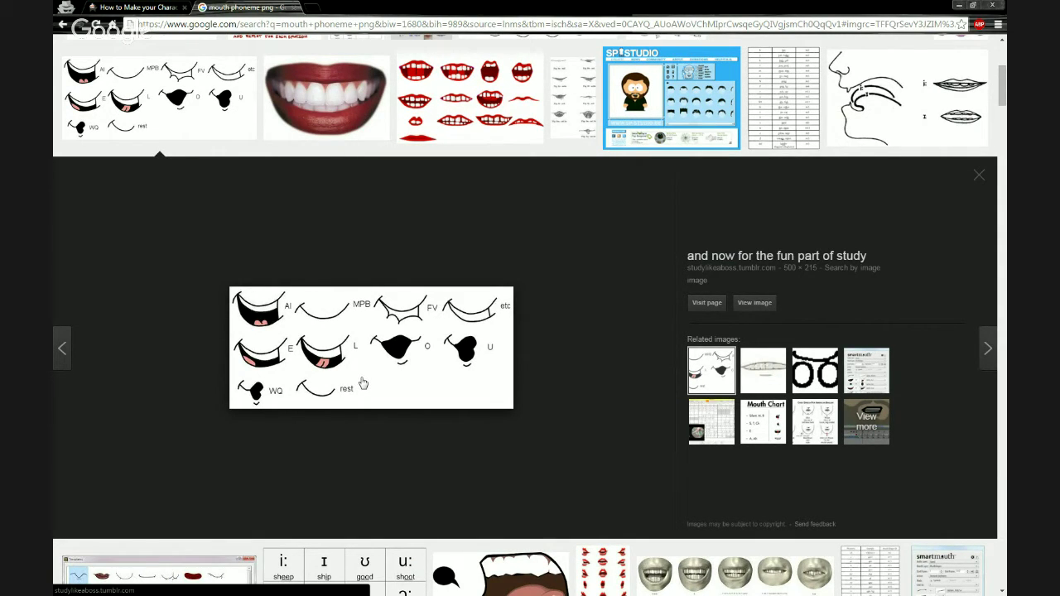
{"action": "scroll", "coordinate": [389, 380], "scroll_direction": "up", "scroll_amount": 2}
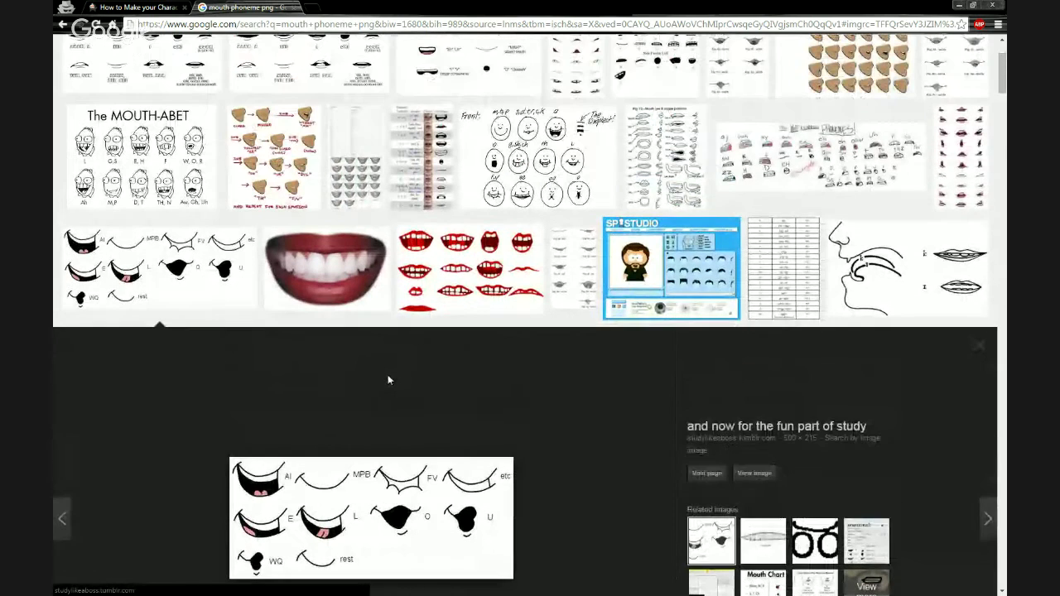
{"action": "scroll", "coordinate": [378, 379], "scroll_direction": "up", "scroll_amount": 1}
{"action": "scroll", "coordinate": [417, 340], "scroll_direction": "down", "scroll_amount": 2}
{"action": "scroll", "coordinate": [452, 248], "scroll_direction": "up", "scroll_amount": 1}
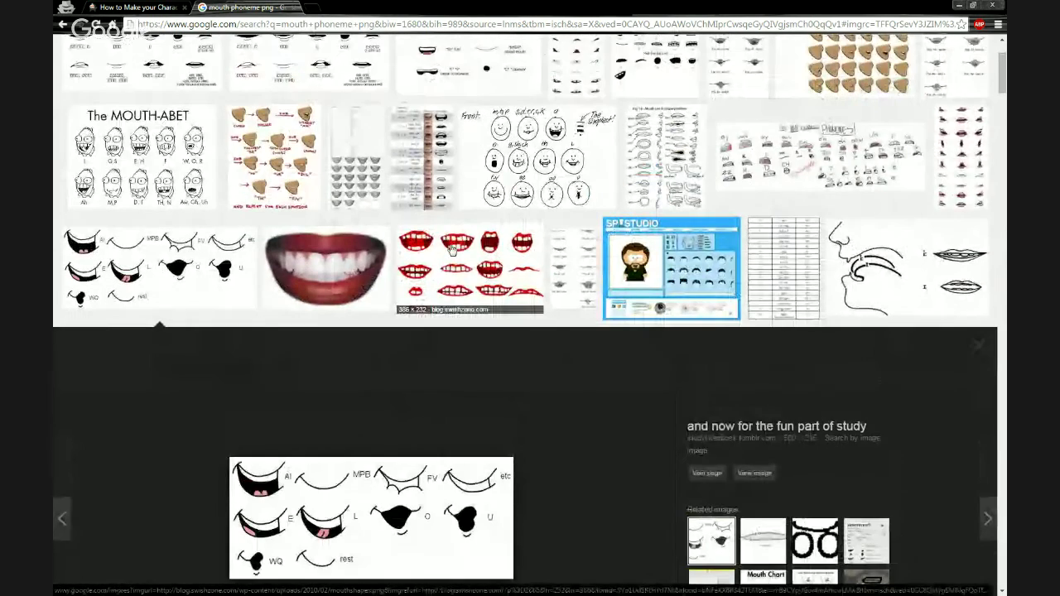
{"action": "left_click", "coordinate": [454, 250]}
{"action": "scroll", "coordinate": [412, 329], "scroll_direction": "up", "scroll_amount": 1}
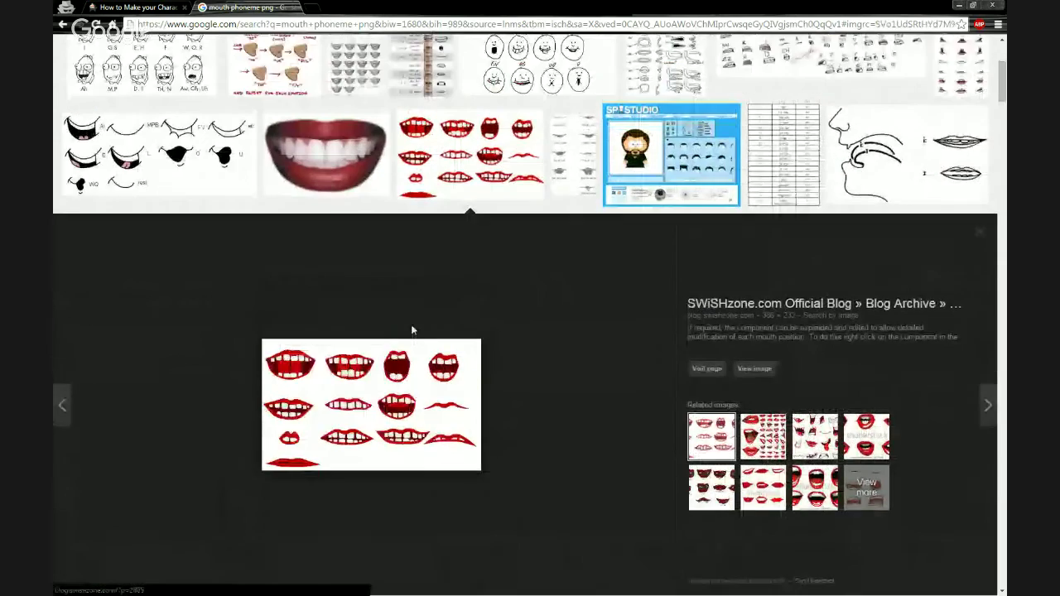
- Preview the realistic smiling-mouth photos and the numbered mouth chart with the Side Facing Left shapes in the image results
{"action": "scroll", "coordinate": [401, 339], "scroll_direction": "up", "scroll_amount": 2}
{"action": "left_click", "coordinate": [325, 335]}
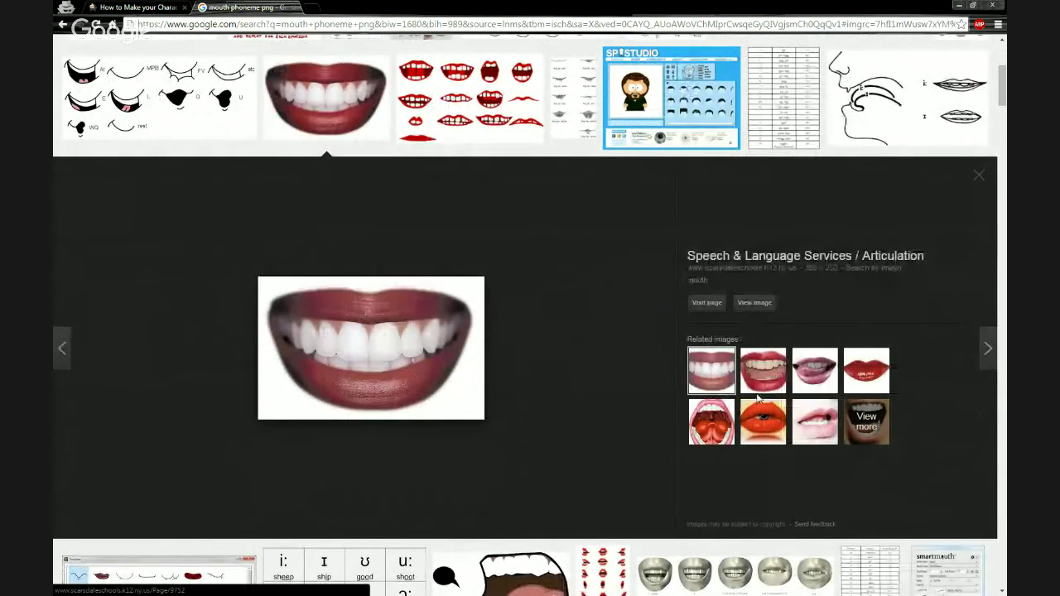
{"action": "left_click", "coordinate": [758, 388]}
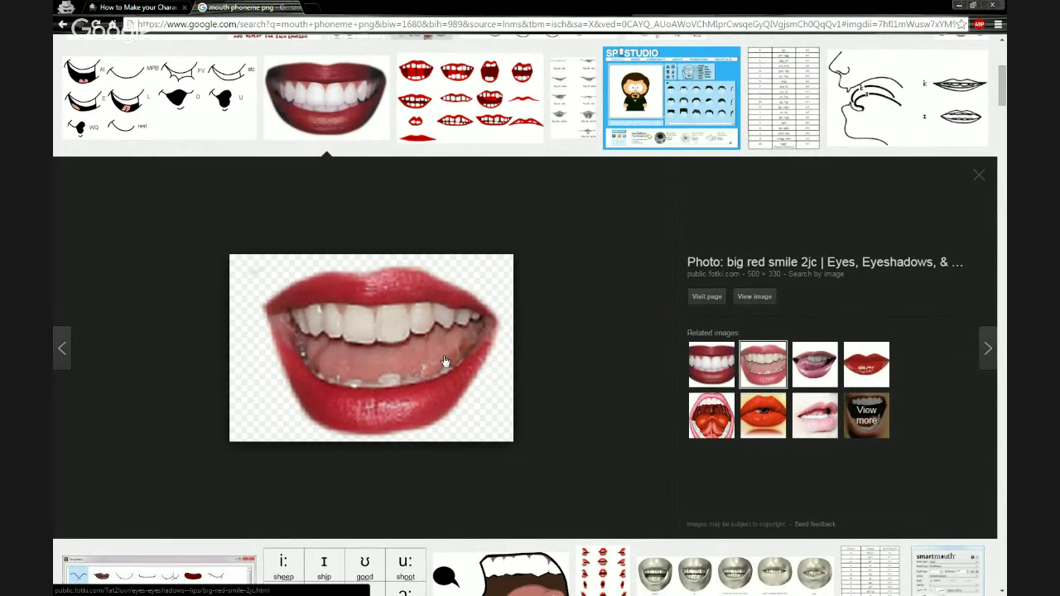
{"action": "scroll", "coordinate": [445, 362], "scroll_direction": "up", "scroll_amount": 5}
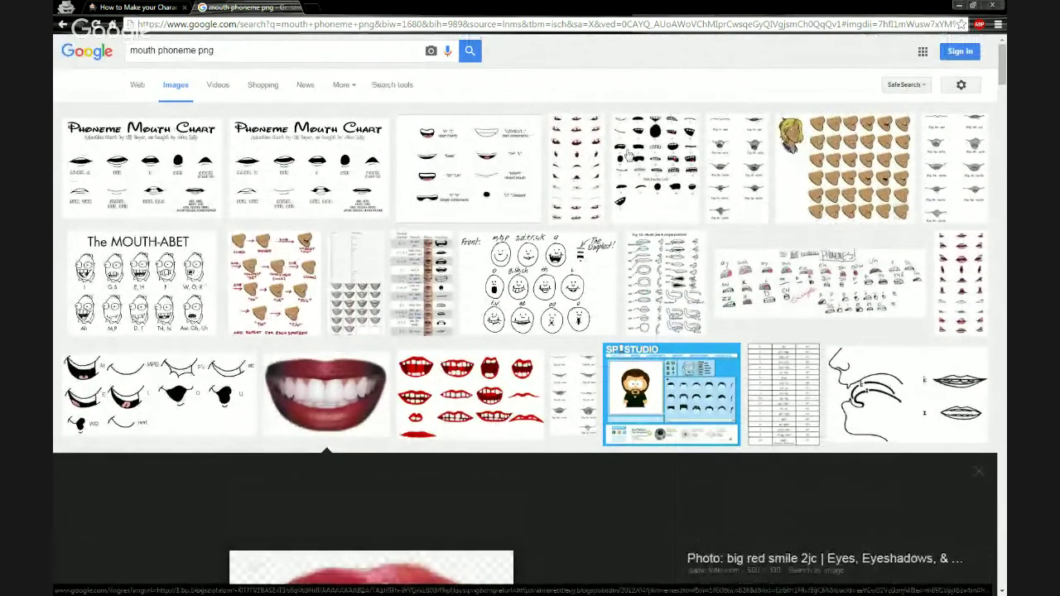
{"action": "left_click", "coordinate": [629, 156]}
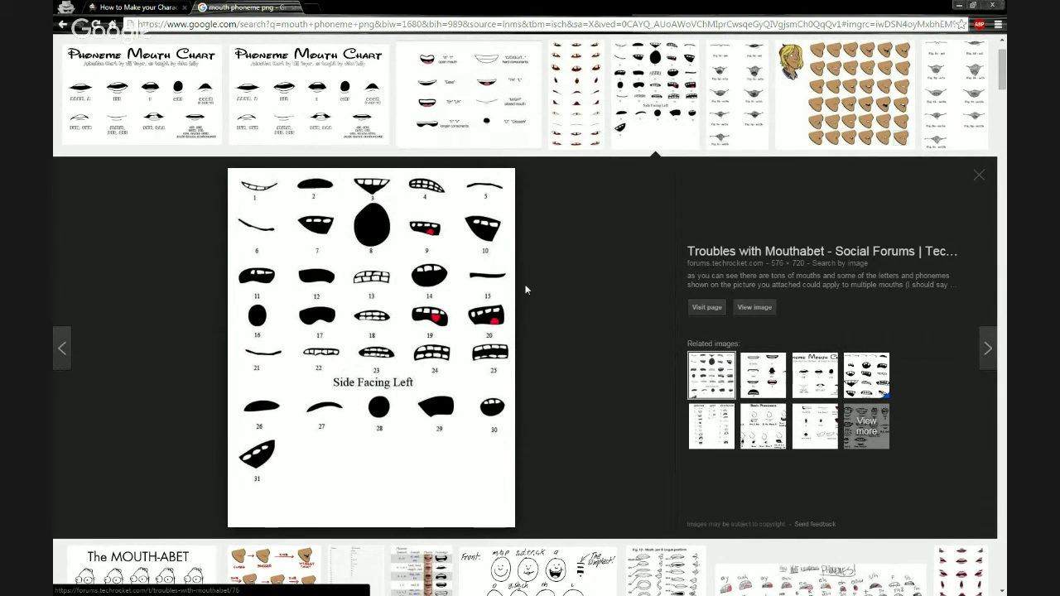
- Browse the image results for more mouth-shape sets and preview the cartoon chart labelled AI, MPB, FV again
{"action": "scroll", "coordinate": [562, 298], "scroll_direction": "down", "scroll_amount": 10}
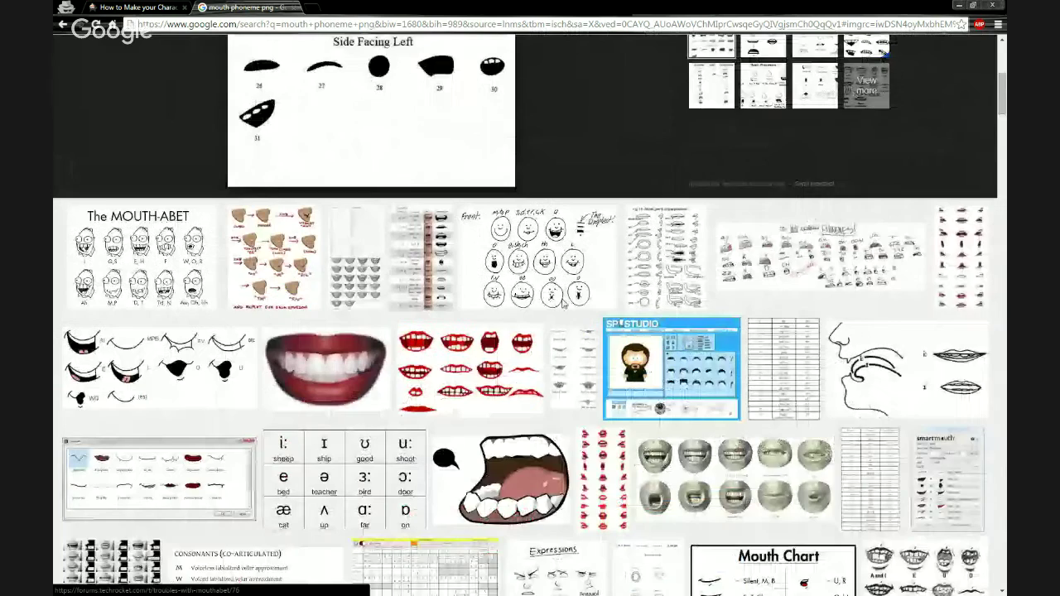
{"action": "scroll", "coordinate": [562, 305], "scroll_direction": "down", "scroll_amount": 7}
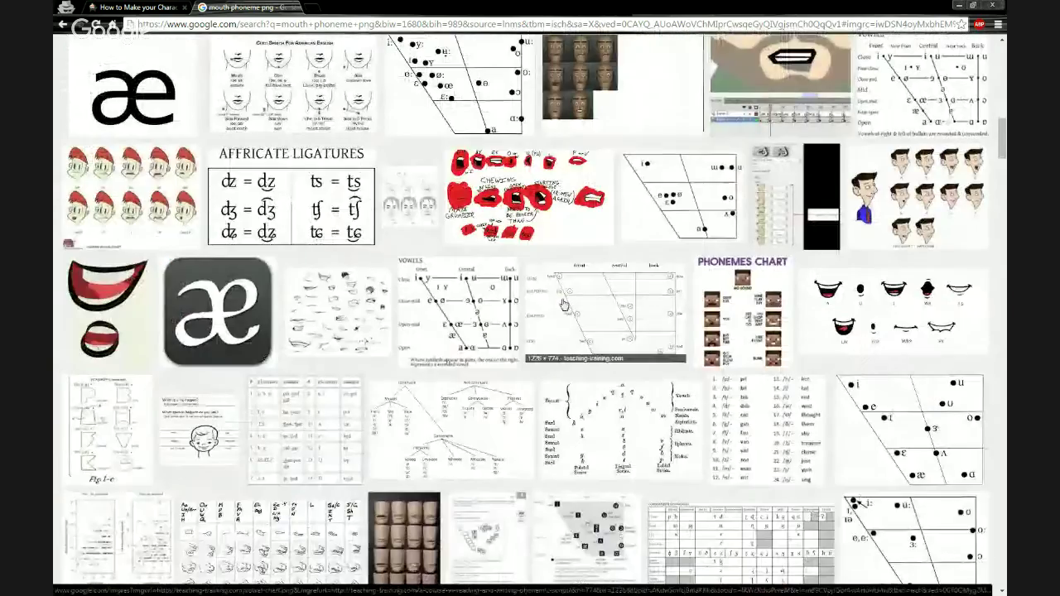
{"action": "scroll", "coordinate": [563, 305], "scroll_direction": "down", "scroll_amount": 7}
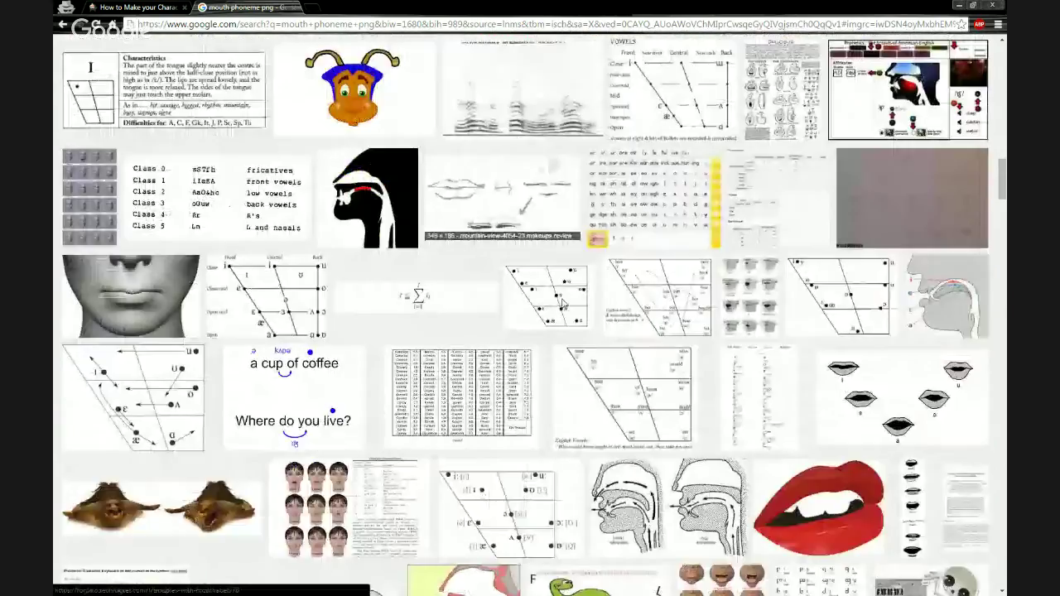
{"action": "scroll", "coordinate": [563, 304], "scroll_direction": "down", "scroll_amount": 8}
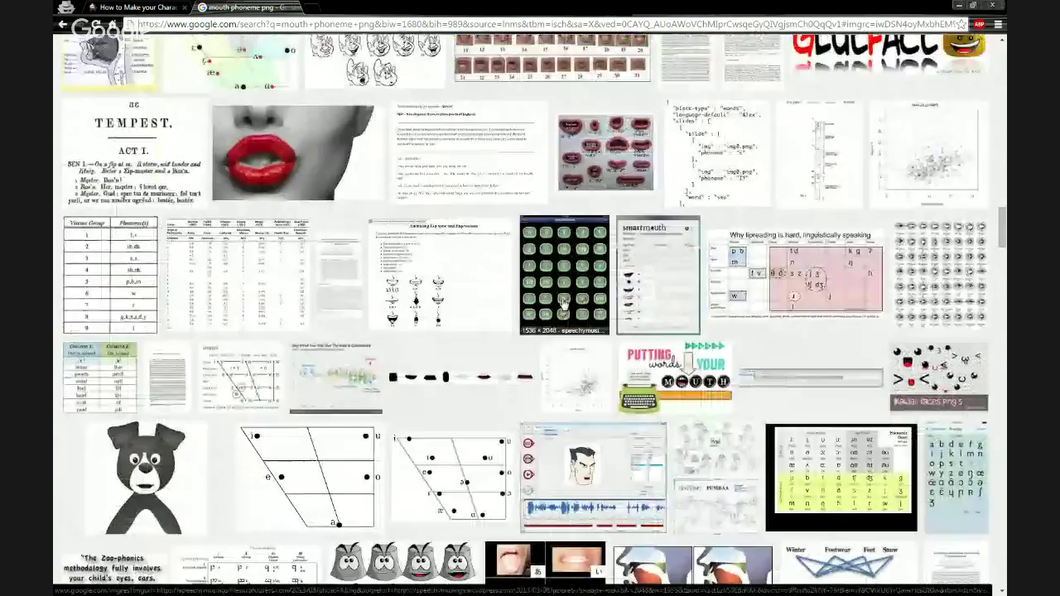
{"action": "scroll", "coordinate": [563, 305], "scroll_direction": "down", "scroll_amount": 7}
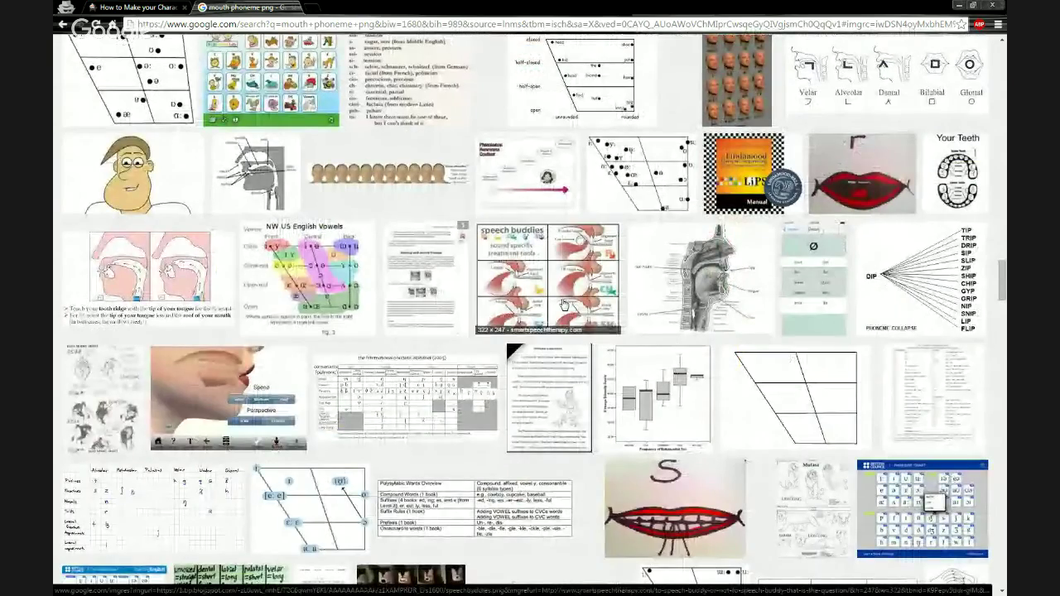
{"action": "scroll", "coordinate": [563, 304], "scroll_direction": "down", "scroll_amount": 3}
{"action": "scroll", "coordinate": [562, 305], "scroll_direction": "up", "scroll_amount": 10}
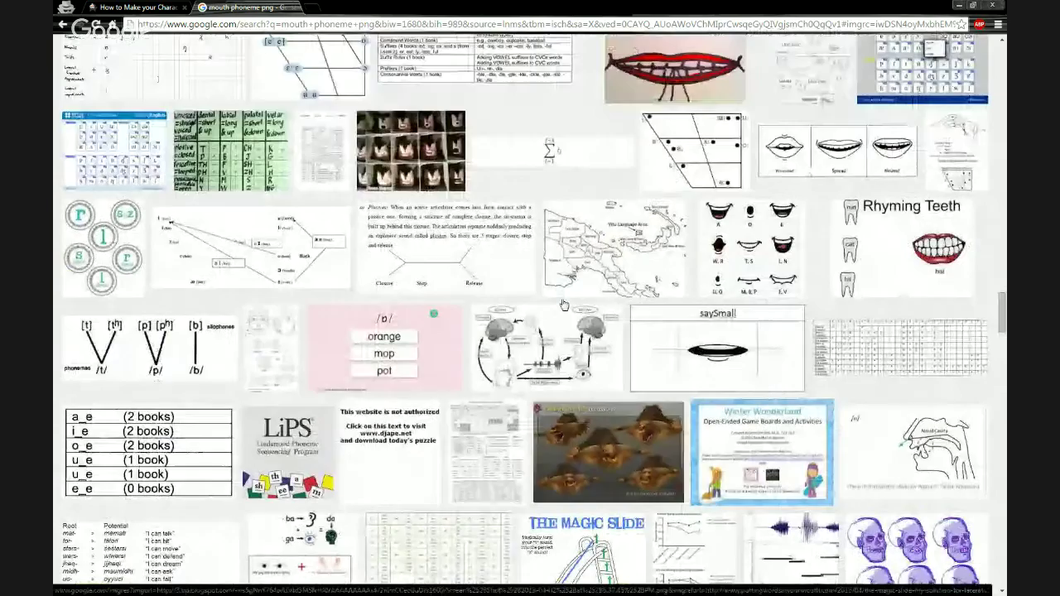
{"action": "scroll", "coordinate": [563, 305], "scroll_direction": "up", "scroll_amount": 8}
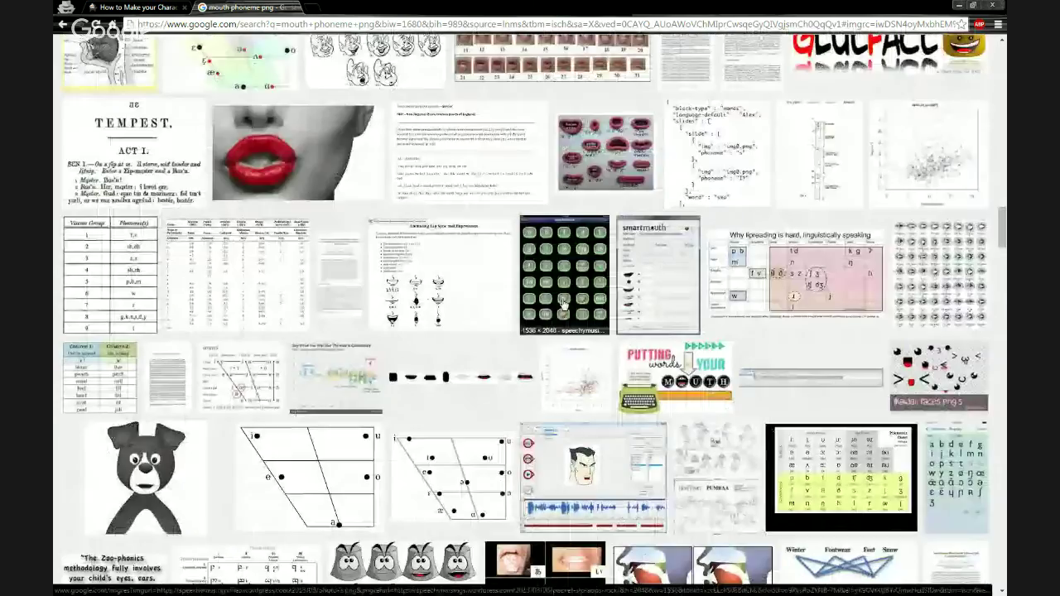
{"action": "scroll", "coordinate": [562, 305], "scroll_direction": "up", "scroll_amount": 10}
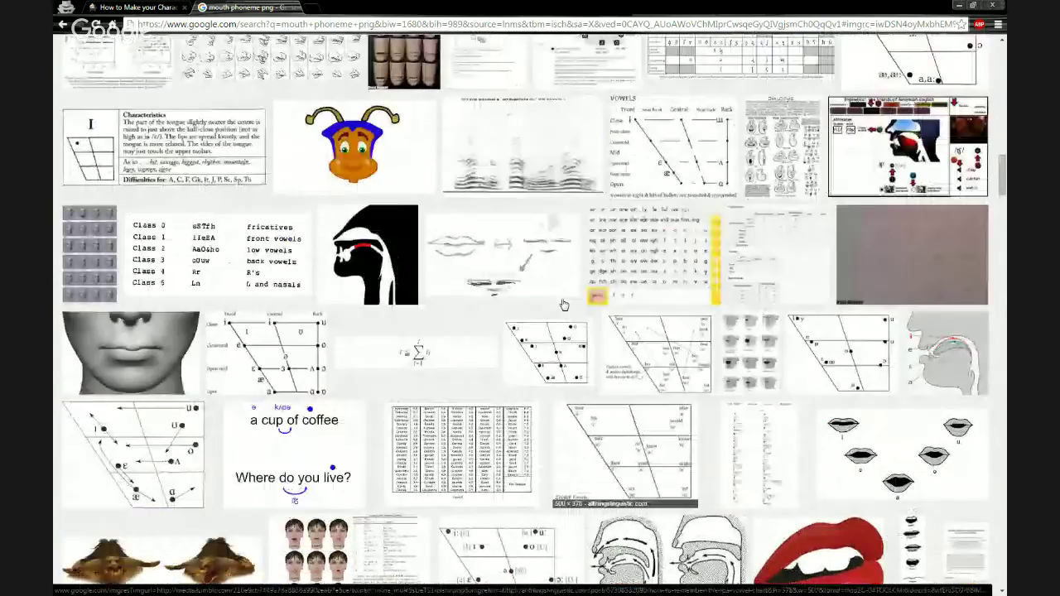
{"action": "scroll", "coordinate": [563, 305], "scroll_direction": "up", "scroll_amount": 10}
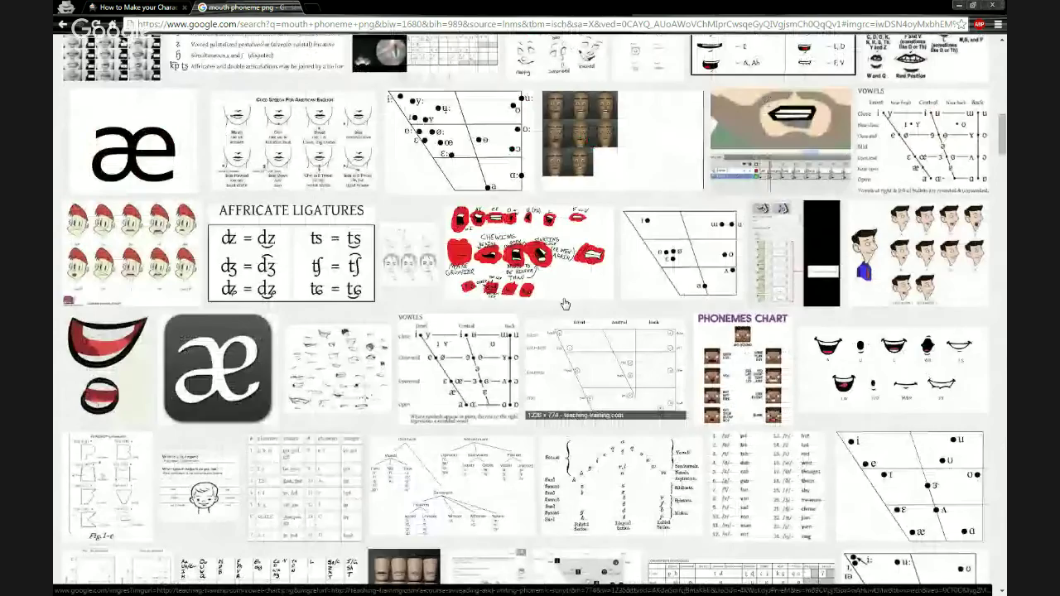
{"action": "scroll", "coordinate": [566, 305], "scroll_direction": "up", "scroll_amount": 5}
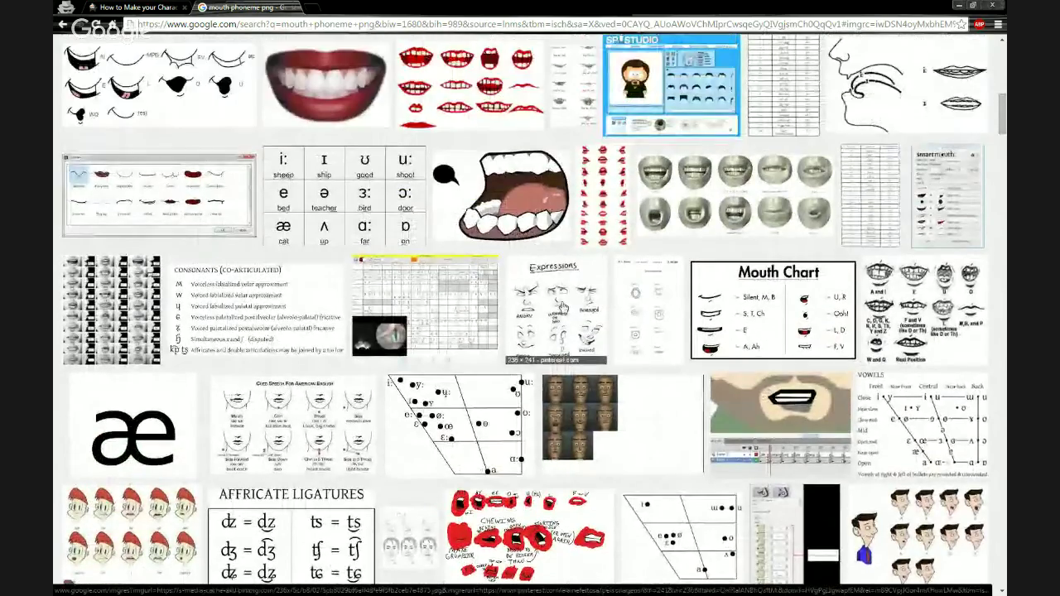
{"action": "scroll", "coordinate": [479, 365], "scroll_direction": "up", "scroll_amount": 2}
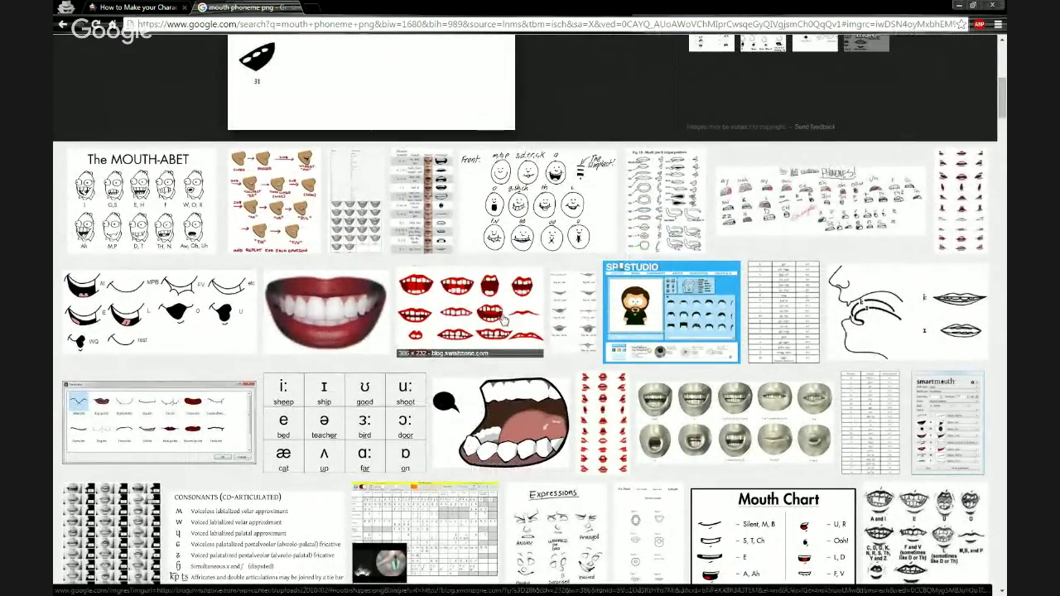
{"action": "left_click", "coordinate": [146, 290]}
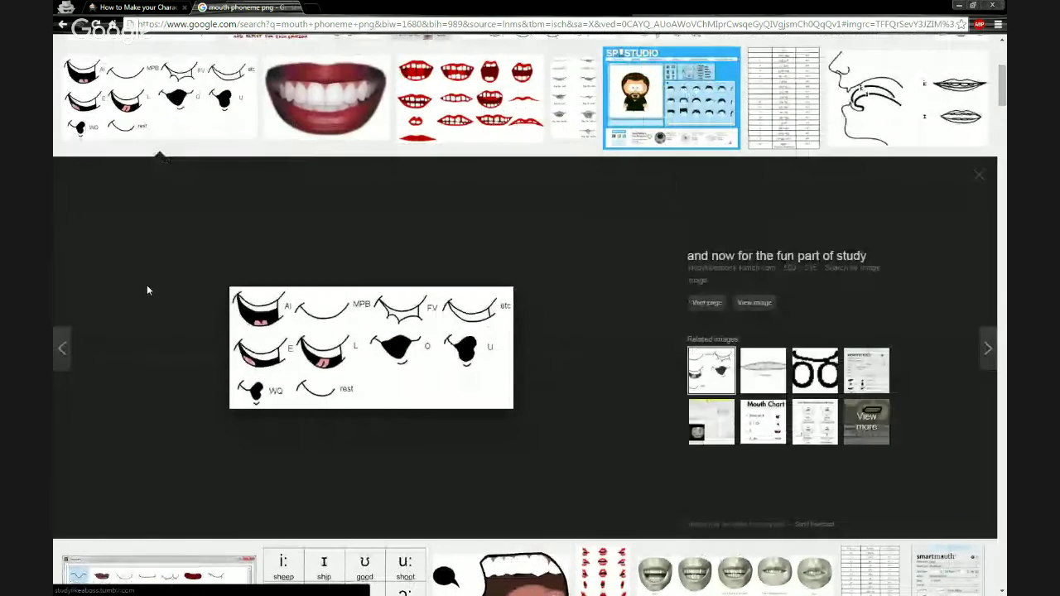
- Look through the rest of the mouth phoneme results for other usable styles of mouth shapes
{"action": "scroll", "coordinate": [599, 390], "scroll_direction": "up", "scroll_amount": 5}
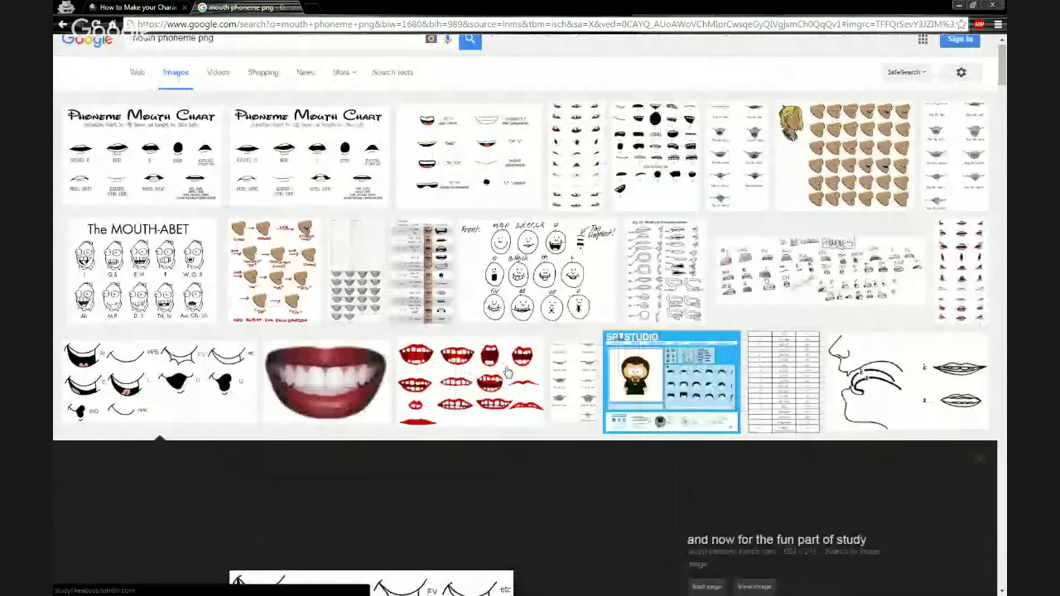
{"action": "scroll", "coordinate": [501, 313], "scroll_direction": "down", "scroll_amount": 8}
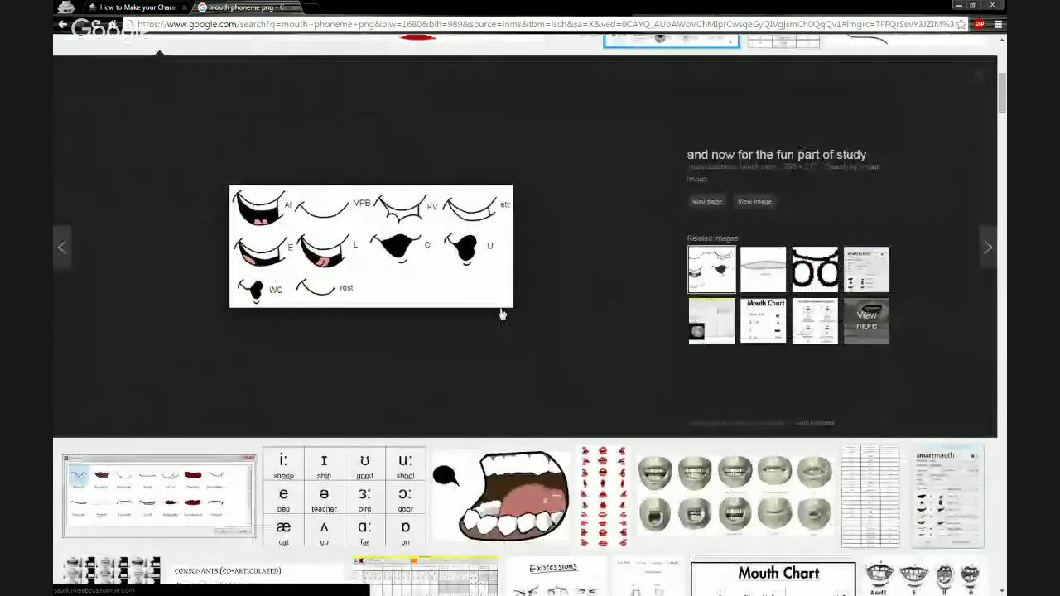
{"action": "scroll", "coordinate": [500, 313], "scroll_direction": "down", "scroll_amount": 4}
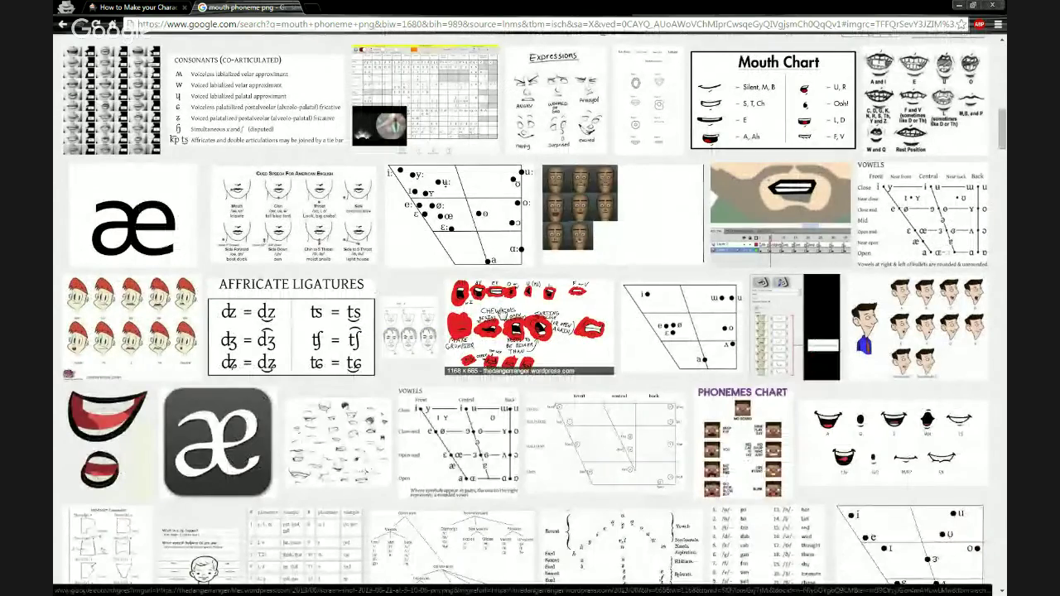
{"action": "scroll", "coordinate": [501, 315], "scroll_direction": "down", "scroll_amount": 5}
{"action": "scroll", "coordinate": [501, 315], "scroll_direction": "down", "scroll_amount": 5}
{"action": "scroll", "coordinate": [502, 315], "scroll_direction": "down", "scroll_amount": 3}
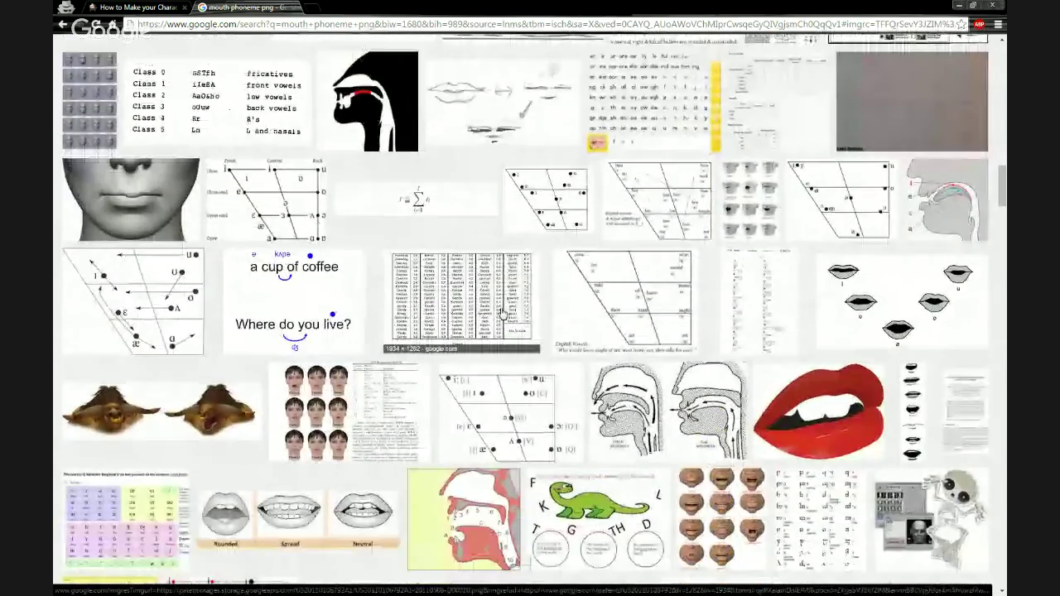
{"action": "scroll", "coordinate": [501, 313], "scroll_direction": "down", "scroll_amount": 3}
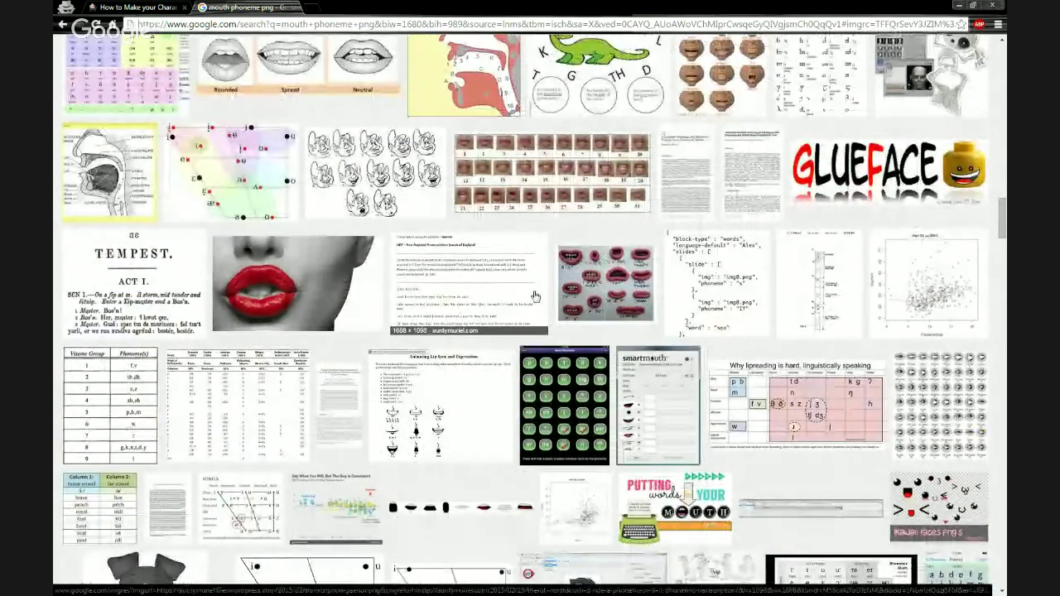
{"action": "scroll", "coordinate": [594, 284], "scroll_direction": "down", "scroll_amount": 3}
{"action": "scroll", "coordinate": [580, 290], "scroll_direction": "up", "scroll_amount": 8}
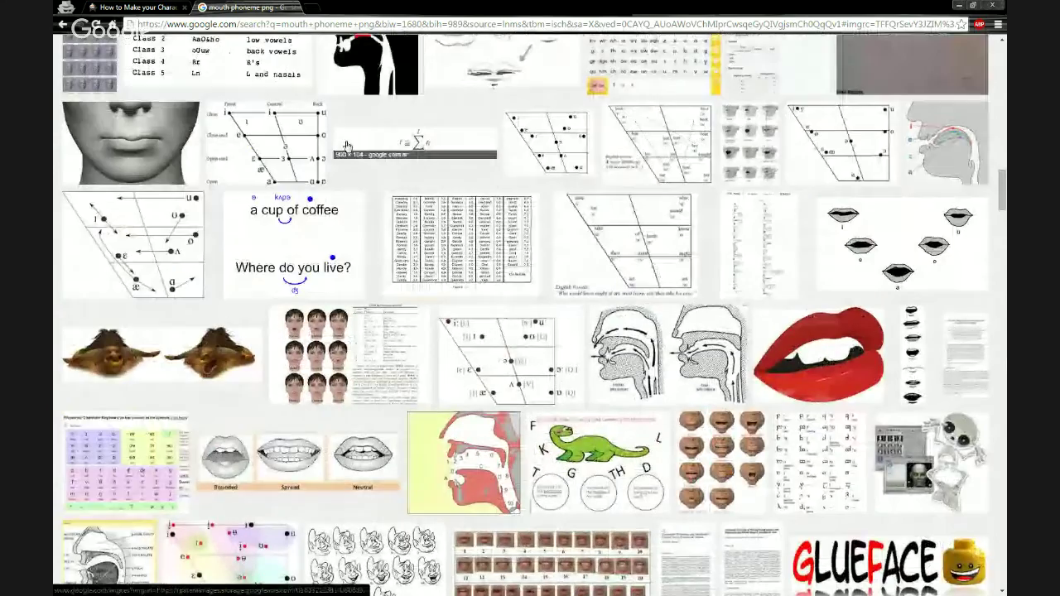
- Switch to the Animatron cactus project and open the U, Q mouth layer to access its contents
{"action": "left_click", "coordinate": [137, 8]}
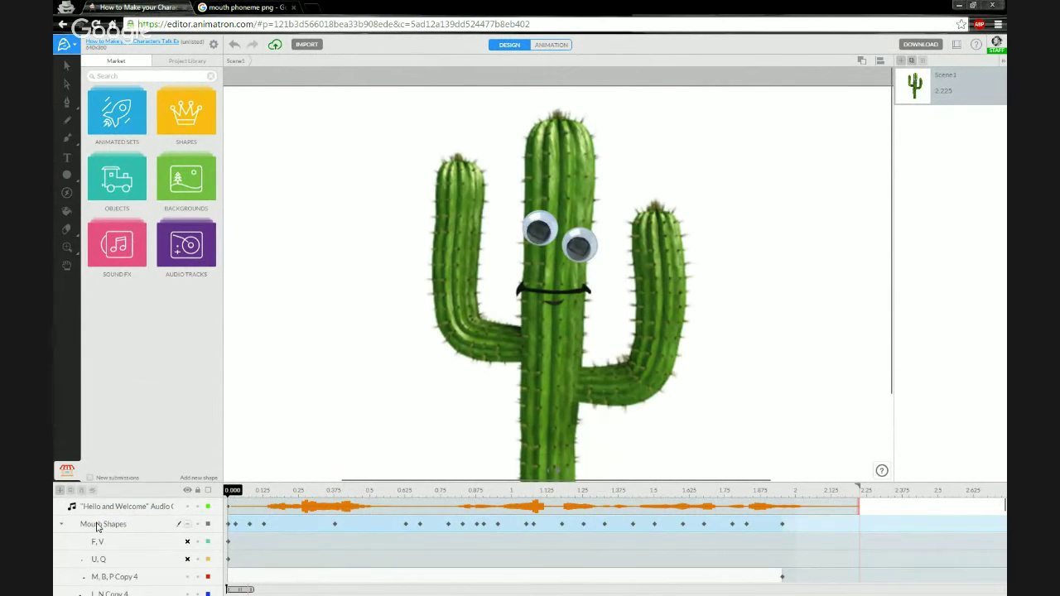
{"action": "scroll", "coordinate": [145, 543], "scroll_direction": "down", "scroll_amount": 1}
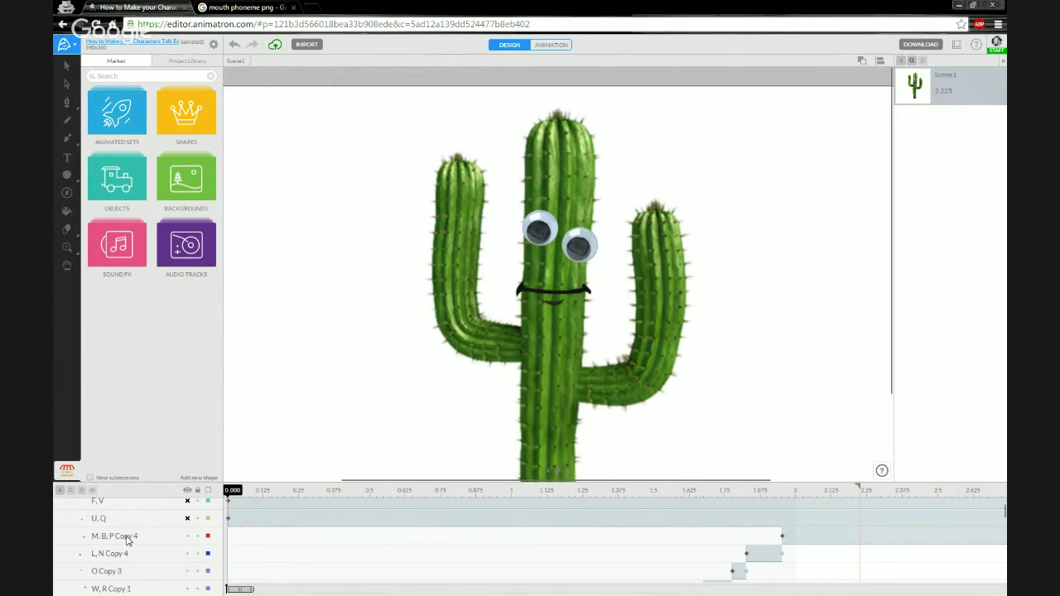
{"action": "left_click", "coordinate": [81, 521]}
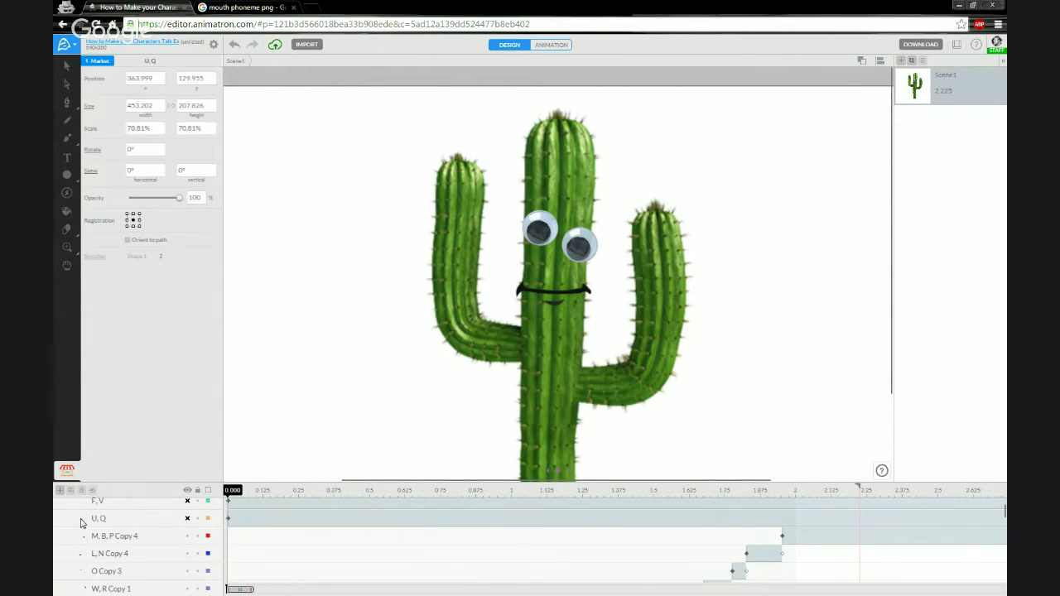
{"action": "left_click", "coordinate": [84, 524]}
{"action": "left_click", "coordinate": [83, 520]}
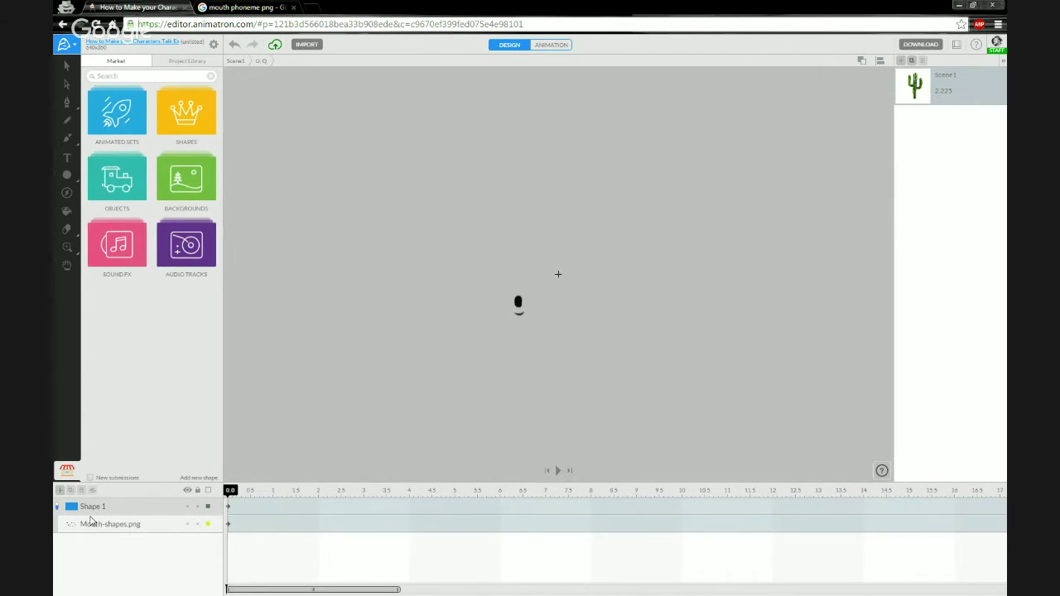
- Turn off the mask on Shape 1 and hide that shape to expose the full Mouth-shapes.png sheet
{"action": "left_click", "coordinate": [115, 531]}
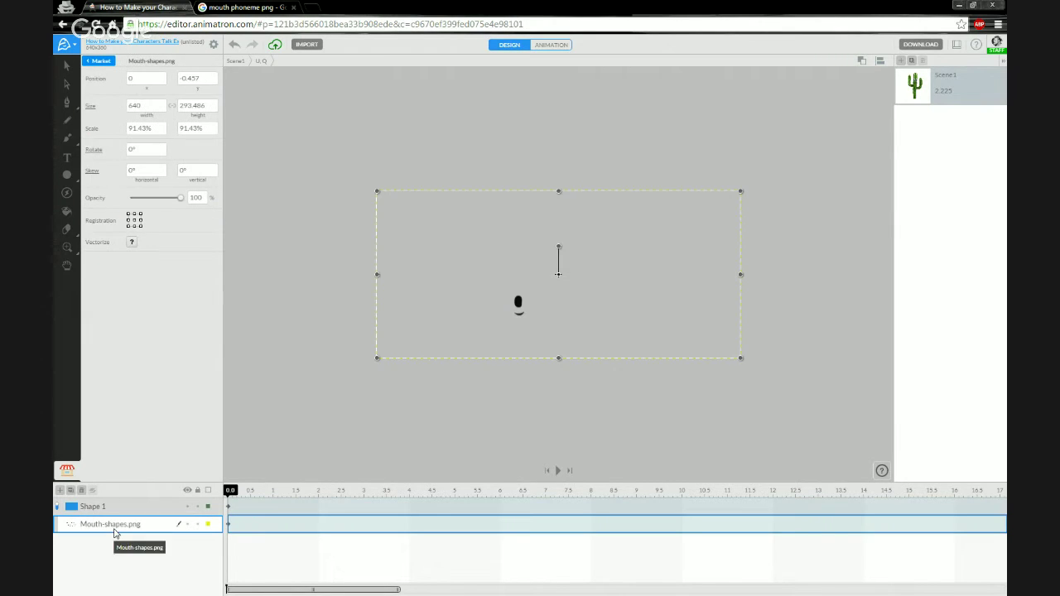
{"action": "left_click", "coordinate": [58, 509]}
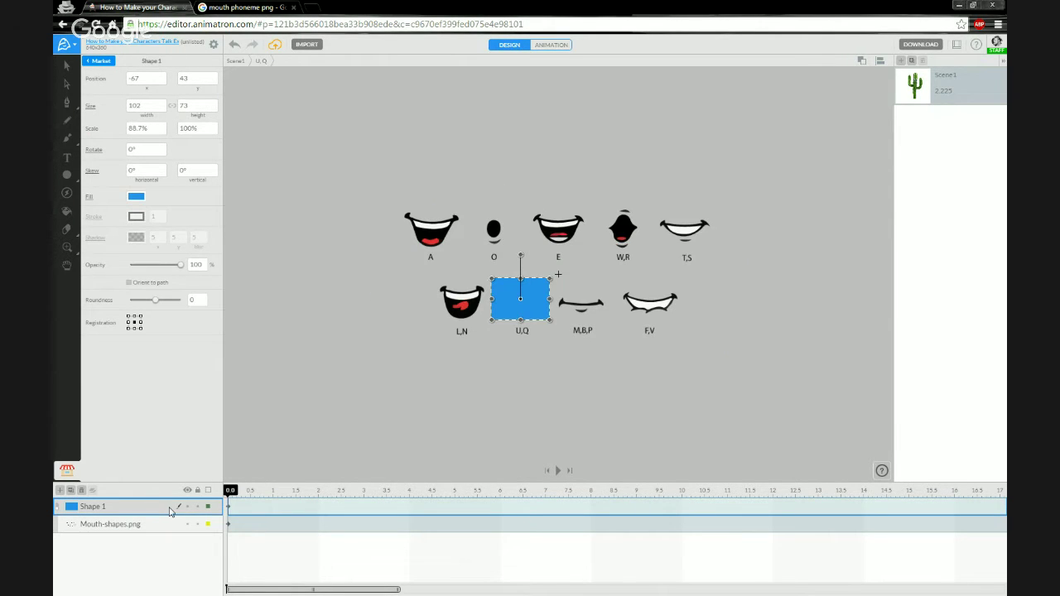
{"action": "left_click", "coordinate": [190, 508]}
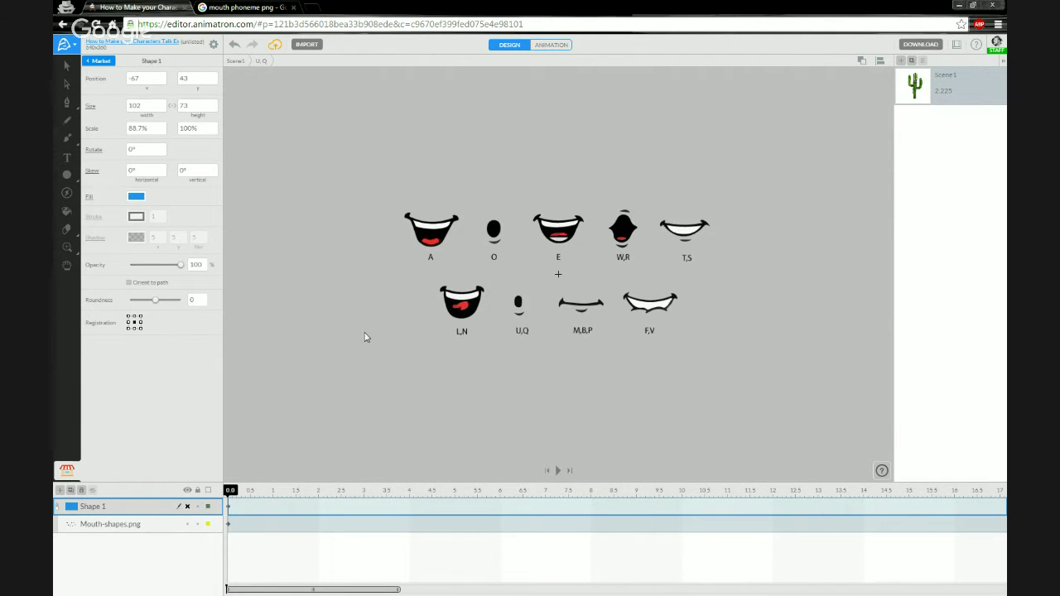
{"action": "left_click", "coordinate": [399, 321]}
{"action": "scroll", "coordinate": [580, 262], "scroll_direction": "up", "scroll_amount": 5}
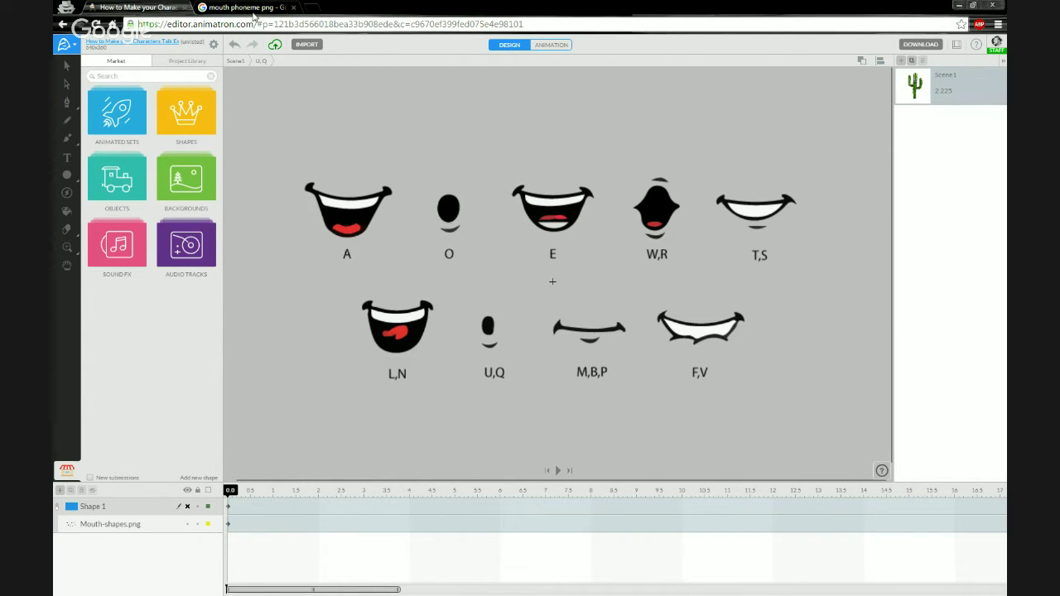
- Switch to the Google image results and preview the manga mouth sketches along with a related Manga mouths sheet
{"action": "left_click", "coordinate": [253, 9]}
{"action": "scroll", "coordinate": [424, 344], "scroll_direction": "up", "scroll_amount": 7}
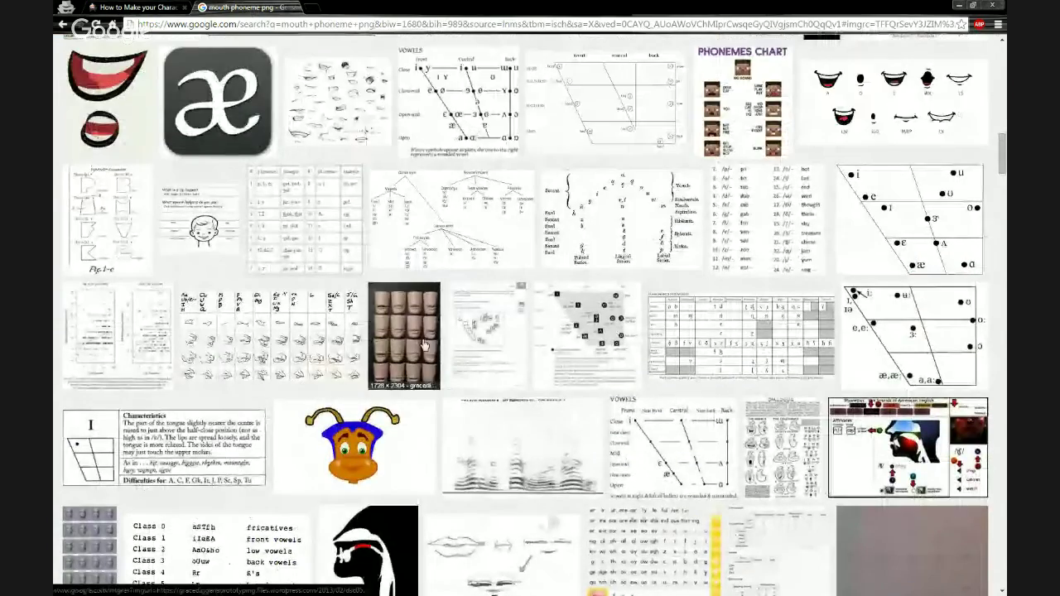
{"action": "scroll", "coordinate": [424, 344], "scroll_direction": "up", "scroll_amount": 5}
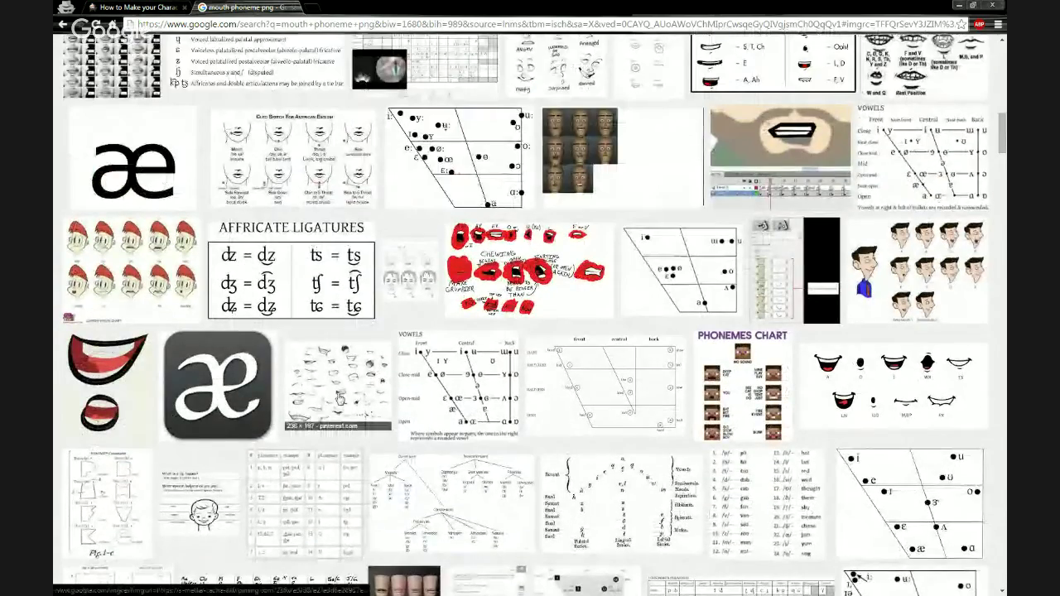
{"action": "left_click", "coordinate": [339, 400]}
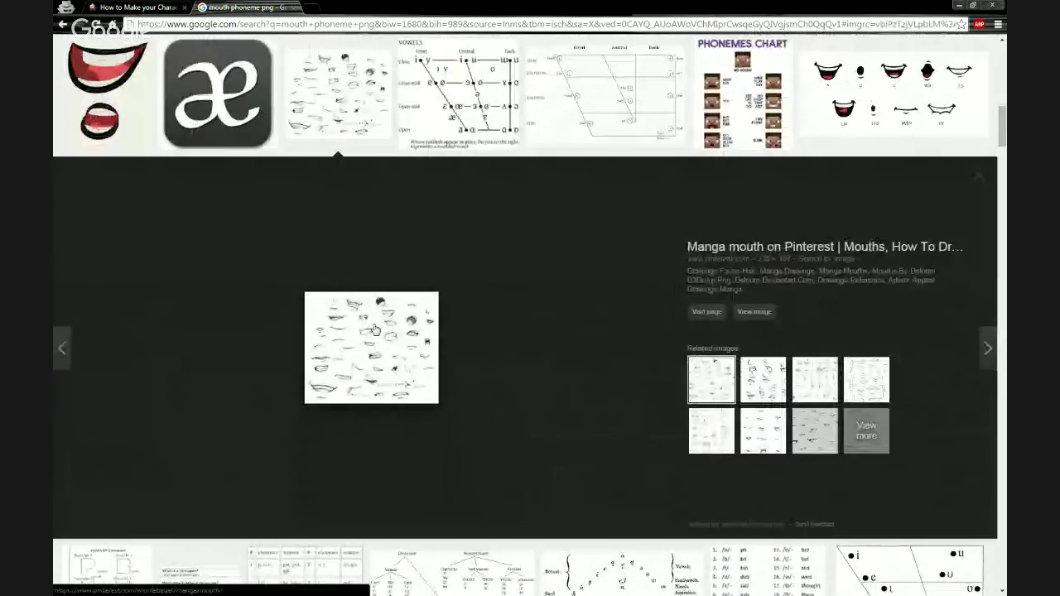
{"action": "left_click", "coordinate": [756, 385]}
{"action": "left_click", "coordinate": [700, 420]}
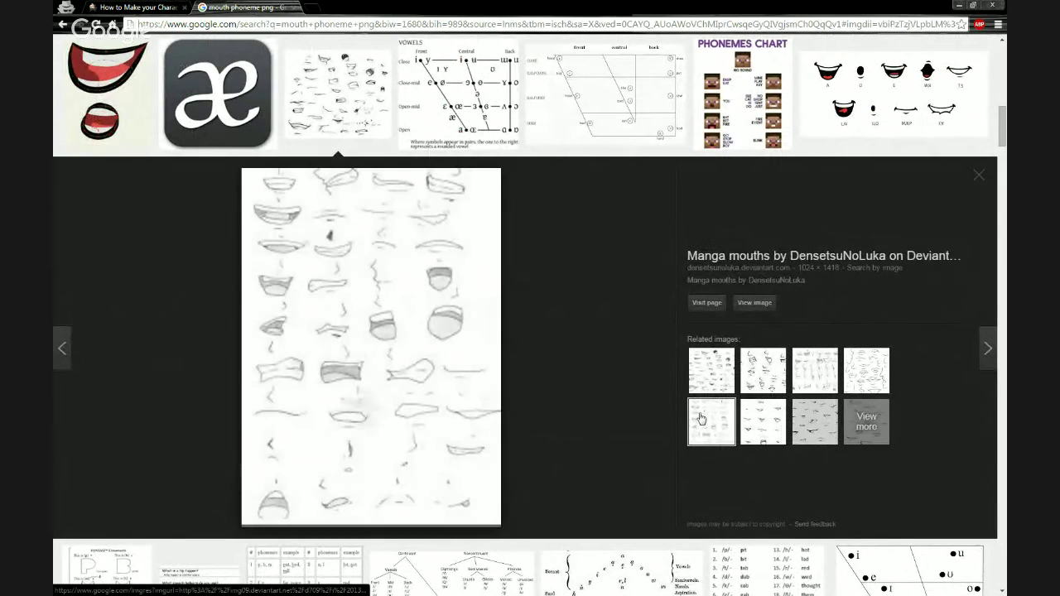
{"action": "scroll", "coordinate": [538, 372], "scroll_direction": "up", "scroll_amount": 3}
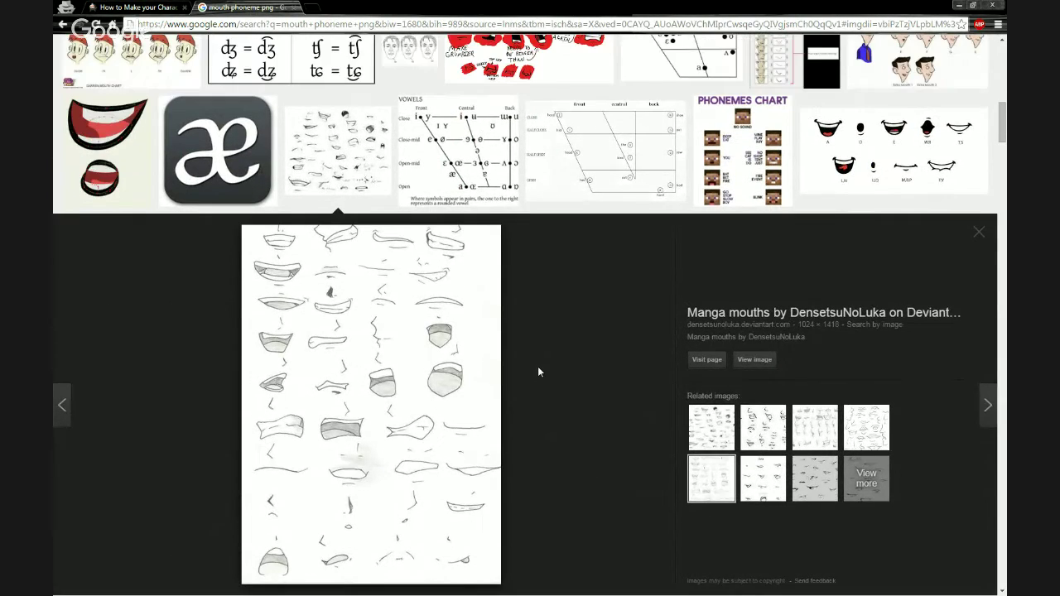
- Return to the first phoneme image results and preview the sheet showing ten mouth shapes from three angles
{"action": "scroll", "coordinate": [546, 331], "scroll_direction": "up", "scroll_amount": 10}
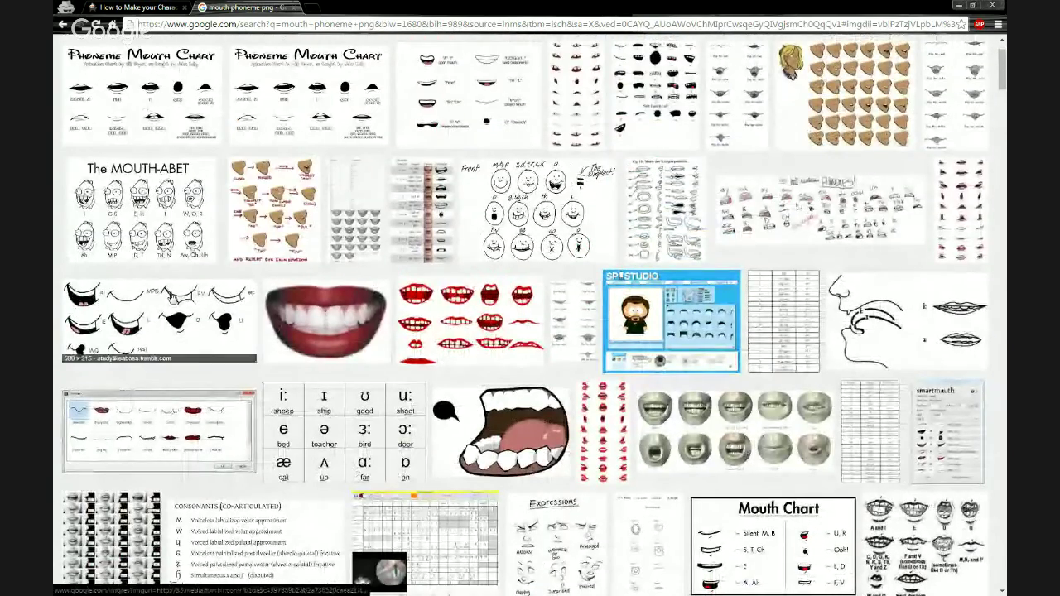
{"action": "scroll", "coordinate": [174, 300], "scroll_direction": "up", "scroll_amount": 2}
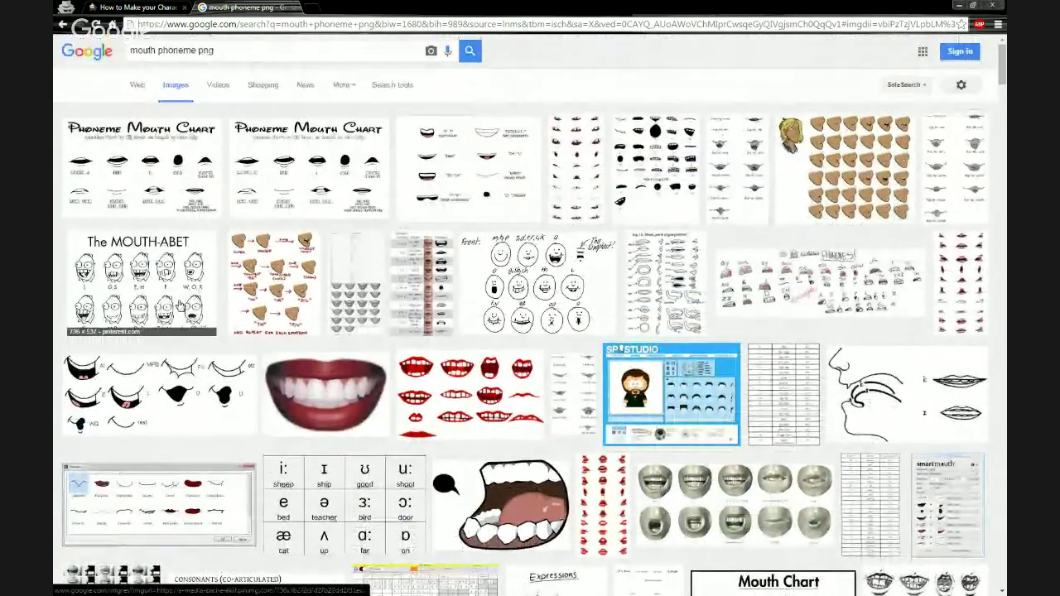
{"action": "scroll", "coordinate": [240, 215], "scroll_direction": "down", "scroll_amount": 1}
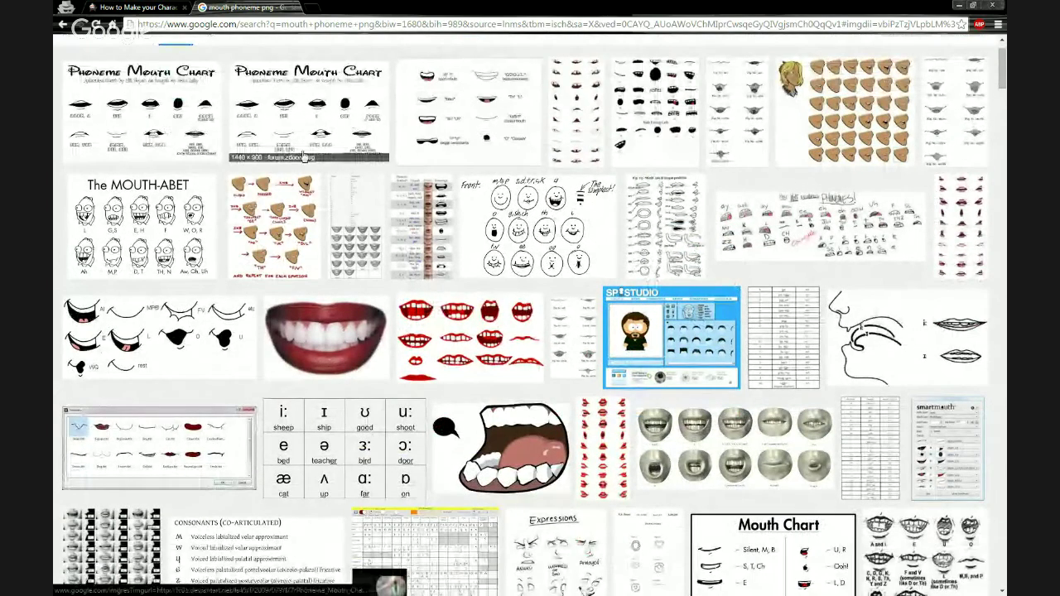
{"action": "left_click", "coordinate": [597, 105]}
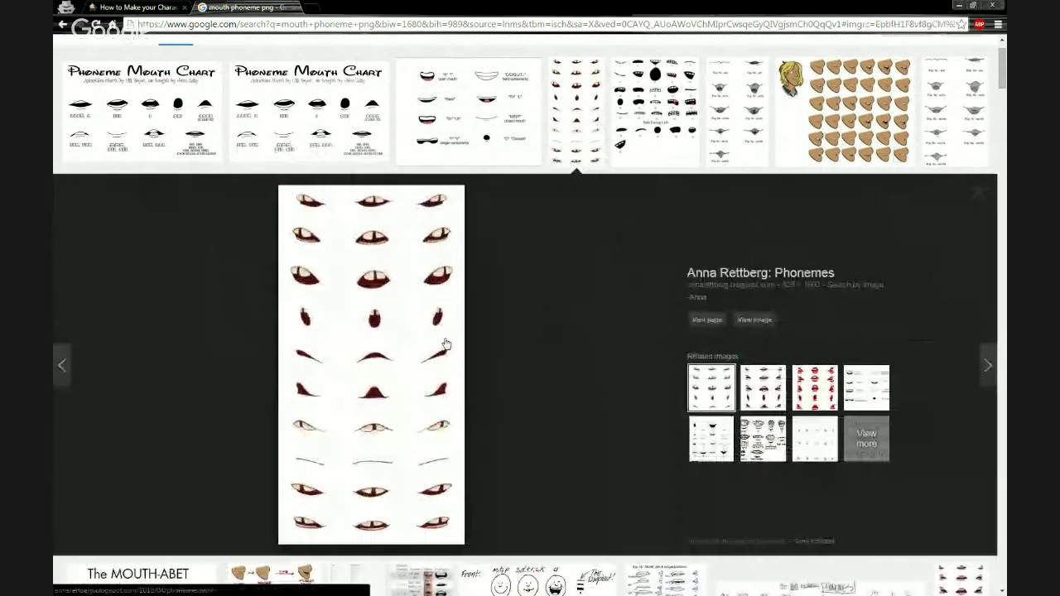
{"action": "scroll", "coordinate": [379, 307], "scroll_direction": "up", "scroll_amount": 1}
{"action": "scroll", "coordinate": [439, 282], "scroll_direction": "down", "scroll_amount": 1}
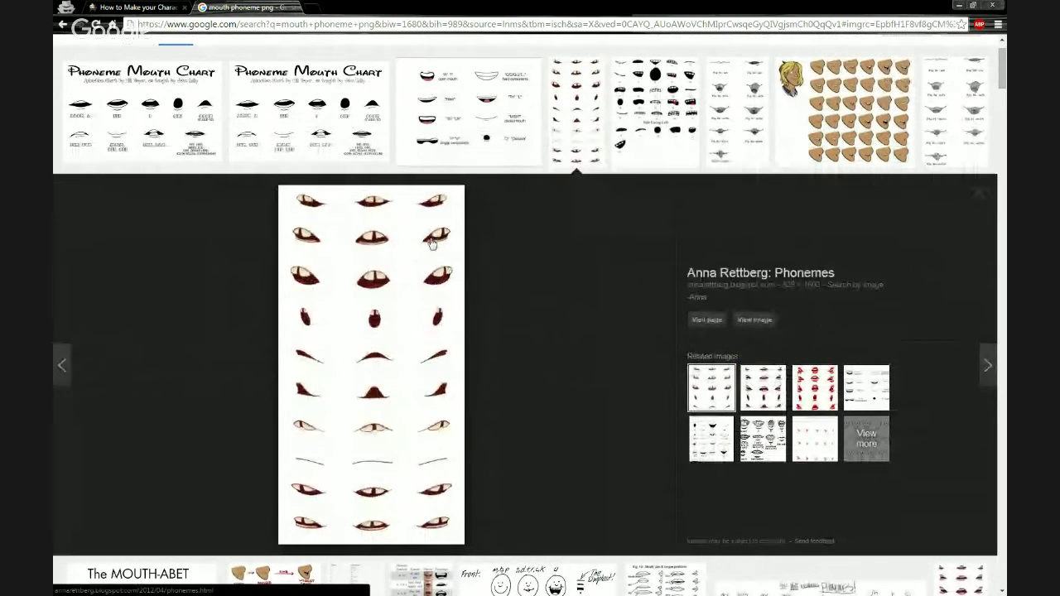
- Switch back to the Animatron cactus project, turn Shape 1's mask on again, and return to the start of Scene1
{"action": "left_click", "coordinate": [143, 9]}
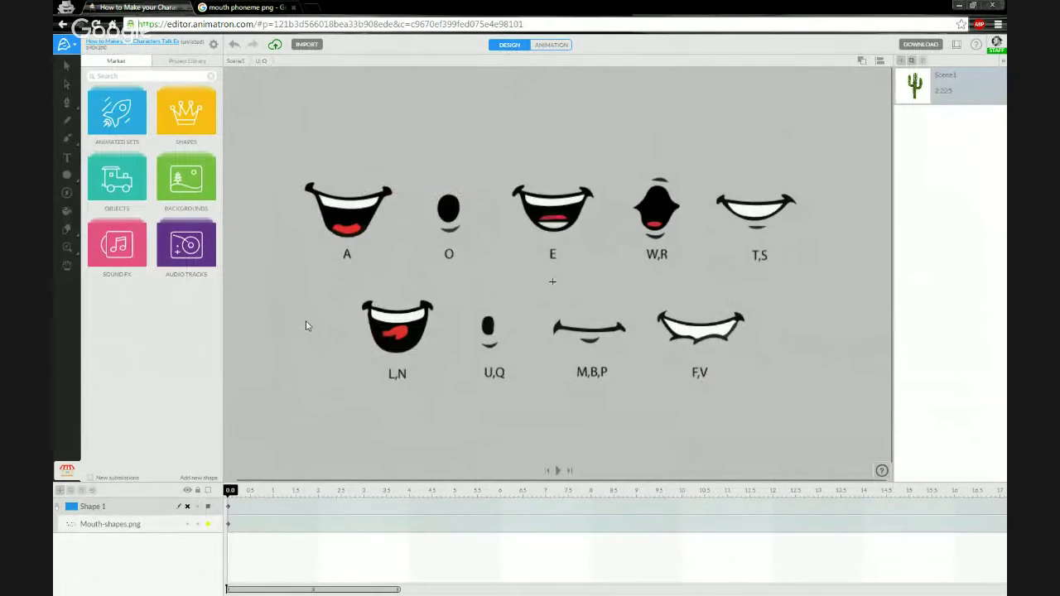
{"action": "left_click", "coordinate": [306, 326]}
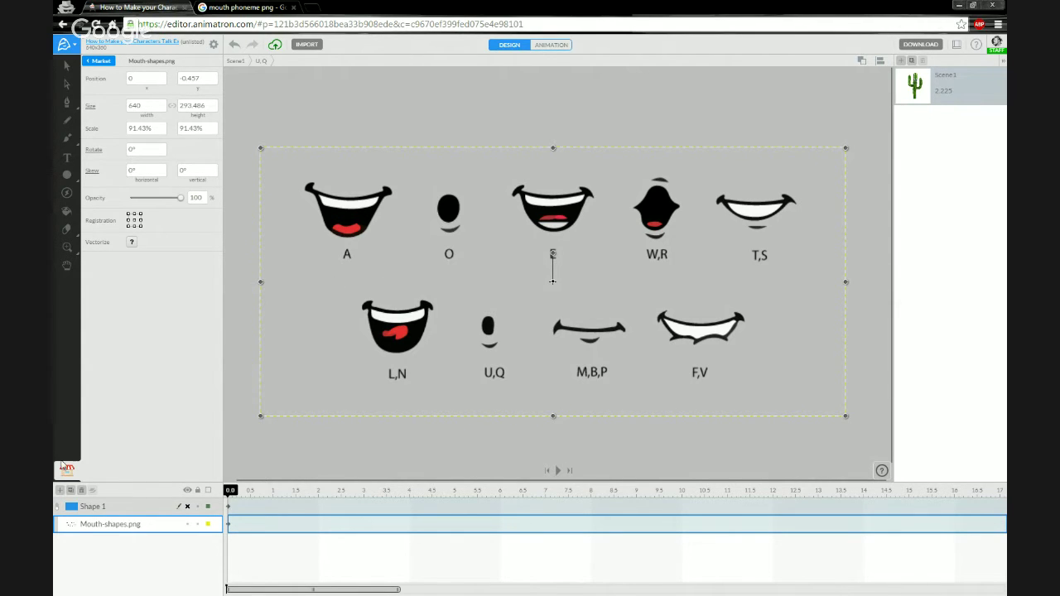
{"action": "left_click", "coordinate": [58, 508]}
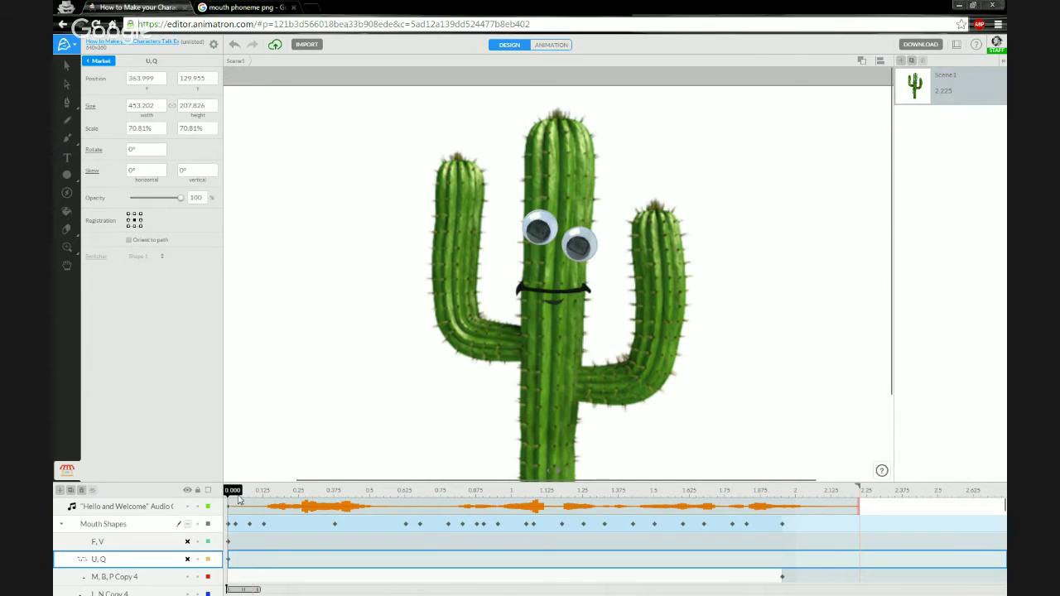
{"action": "mouse_move", "coordinate": [239, 497]}
{"action": "left_mouse_down"}
{"action": "mouse_move", "coordinate": [511, 495]}
{"action": "mouse_move", "coordinate": [228, 494]}
{"action": "left_mouse_up"}
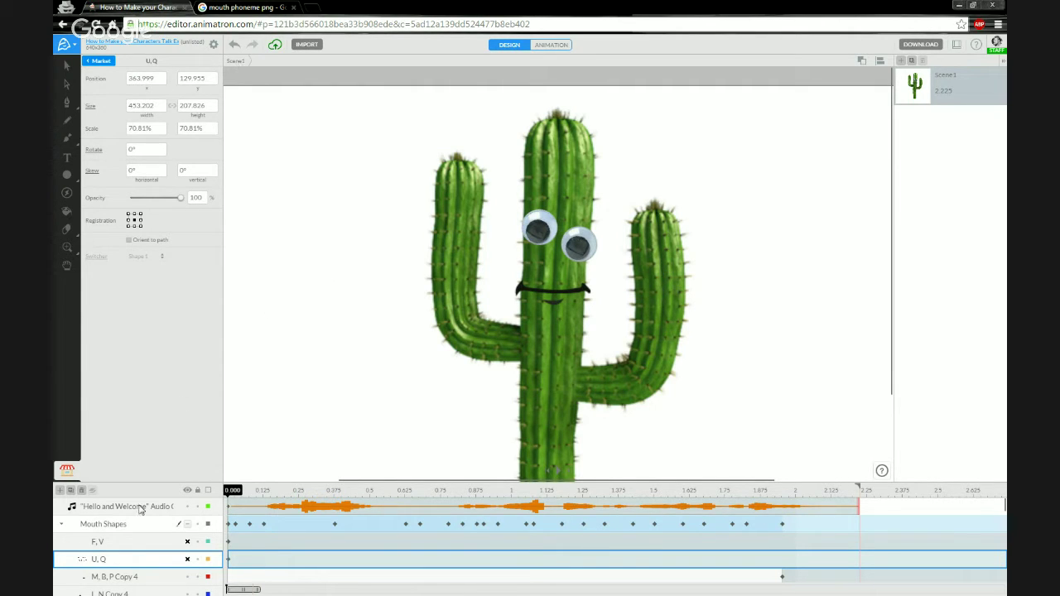
- Reopen the U, Q mouth layer and show Shape 1 as an unmasked blue rectangle over the U,Q mouth
{"action": "left_click", "coordinate": [84, 562]}
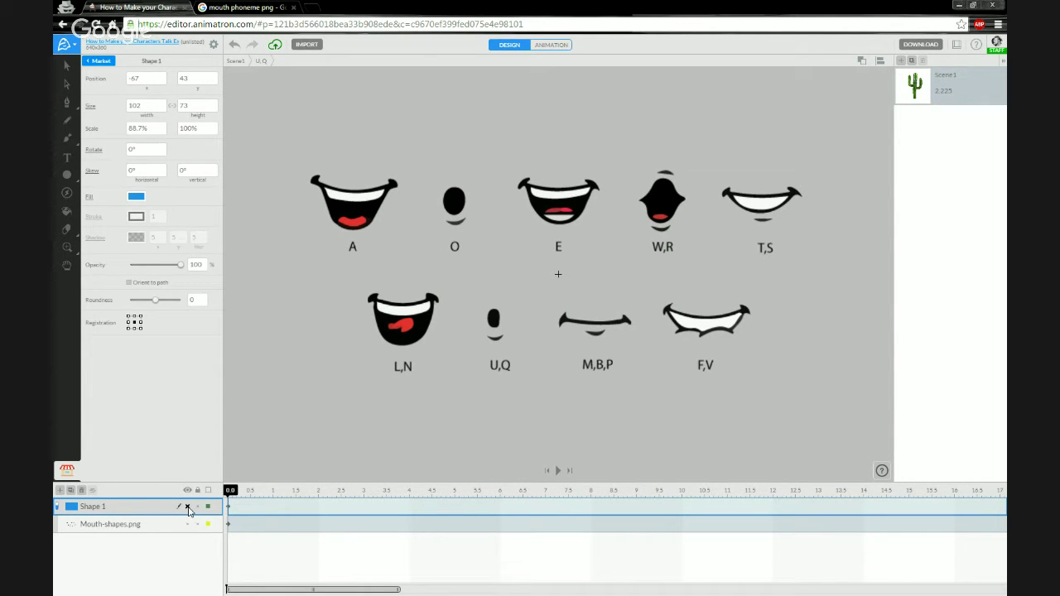
{"action": "left_click", "coordinate": [188, 508]}
{"action": "left_click", "coordinate": [188, 508]}
{"action": "left_click", "coordinate": [187, 507]}
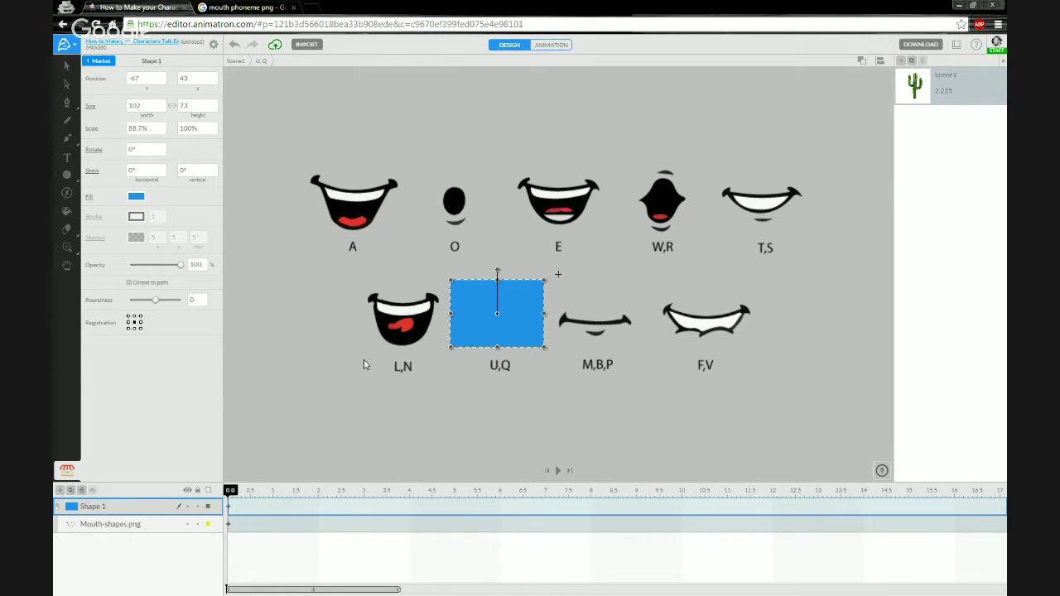
- Try moving the Shape 1 rectangle over the L,N mouth and masking the sheet with it, and undo the change
{"action": "left_click", "coordinate": [363, 355]}
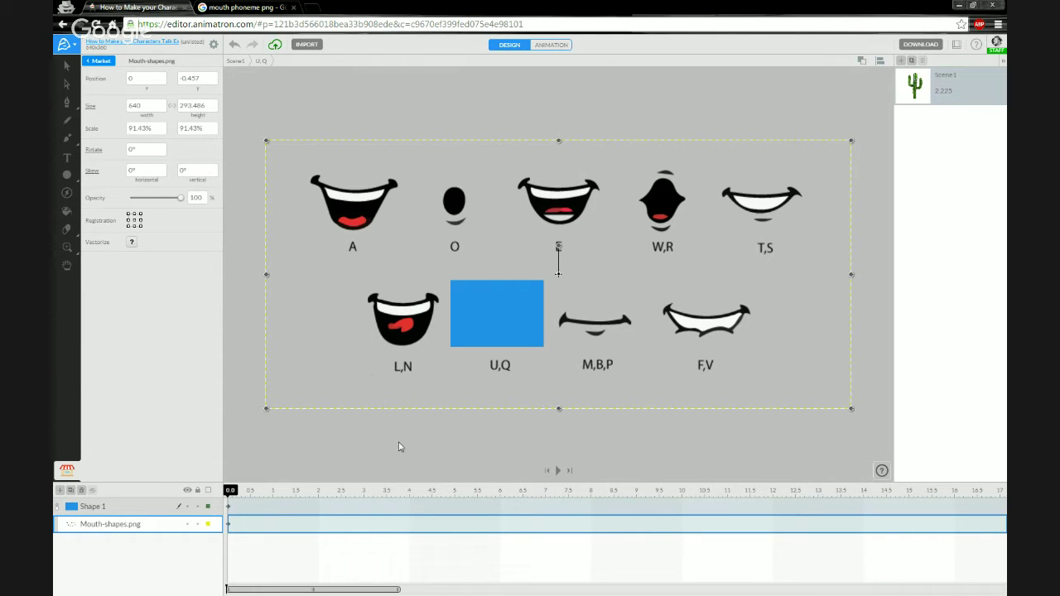
{"action": "left_click", "coordinate": [135, 507]}
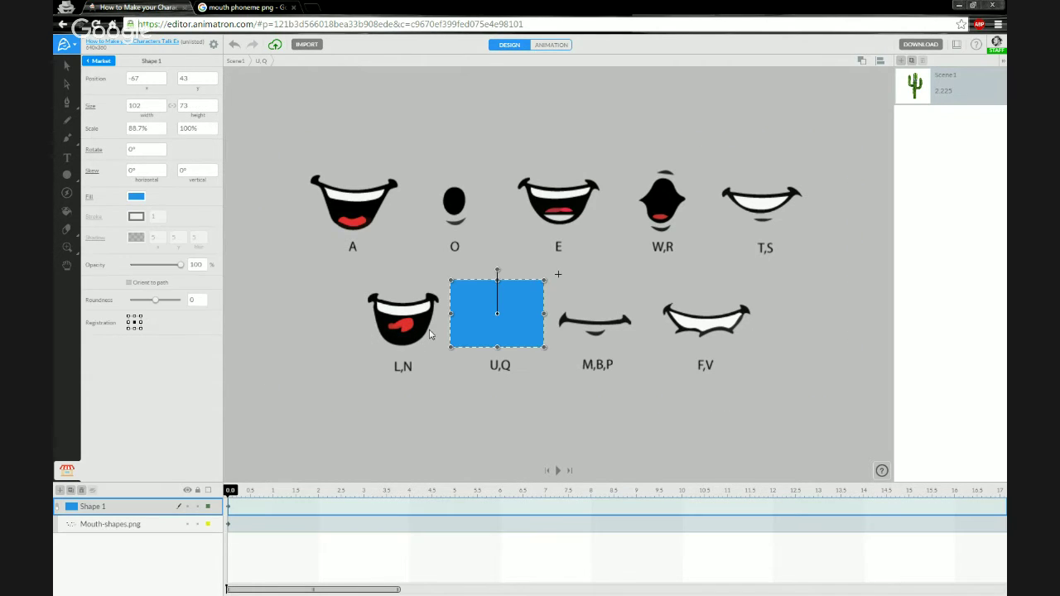
{"action": "left_click_drag", "start_coordinate": [486, 332], "coordinate": [393, 336]}
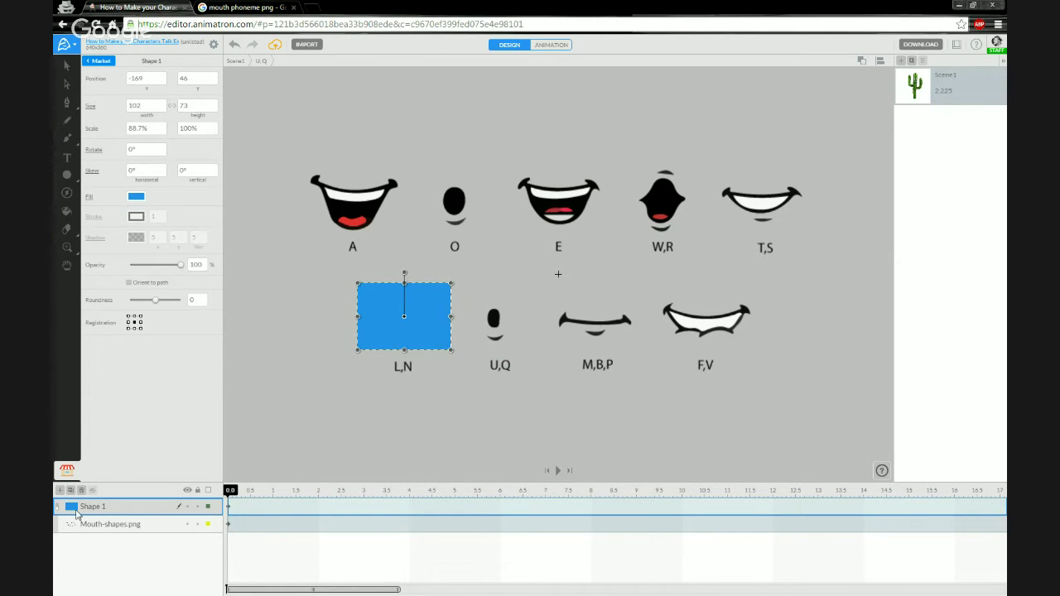
{"action": "left_click", "coordinate": [57, 508]}
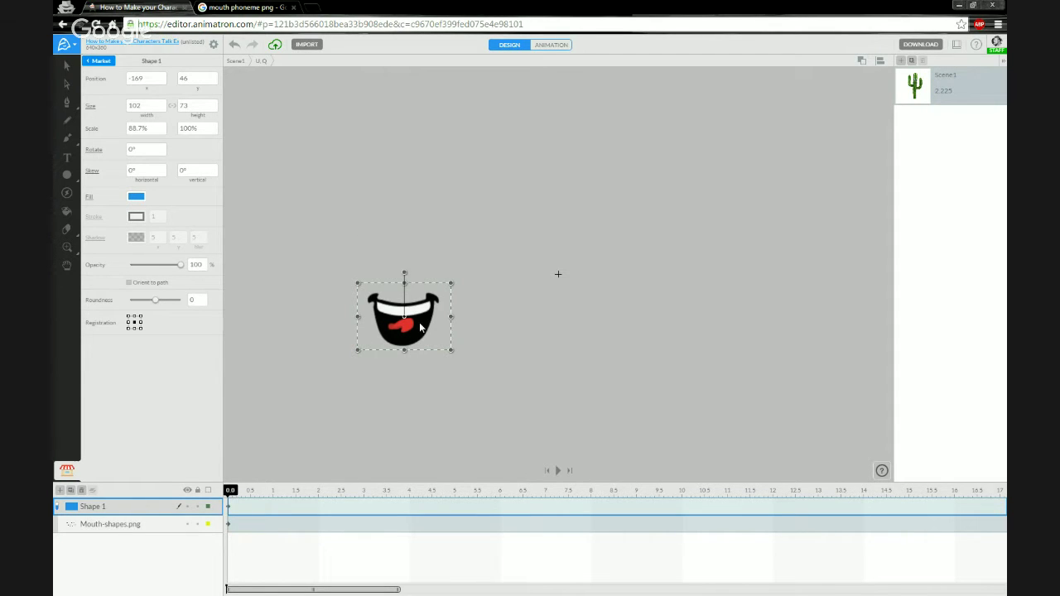
{"action": "left_click", "coordinate": [57, 509]}
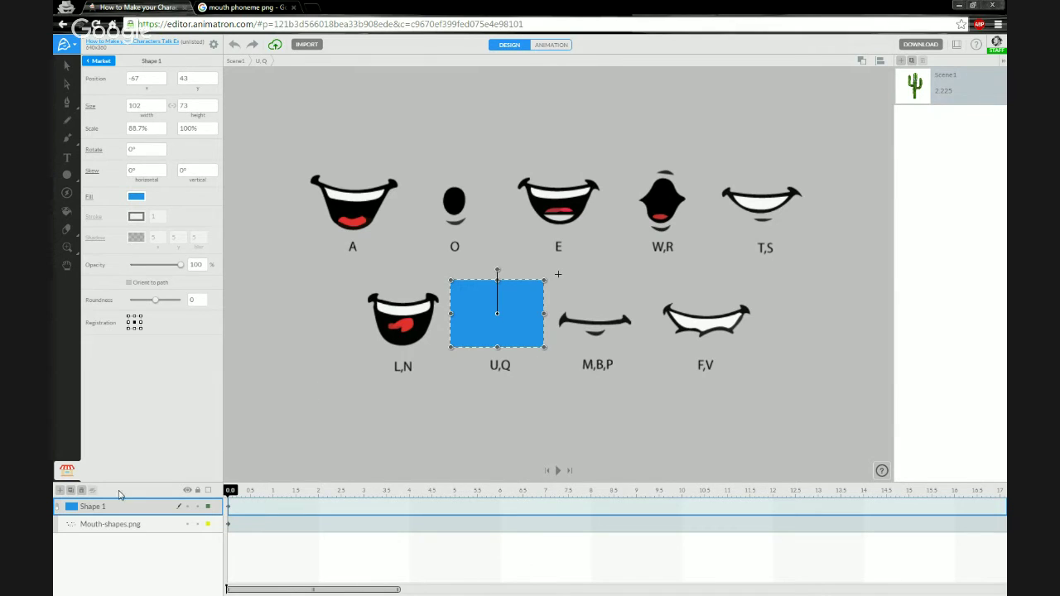
- Turn Shape 1's mask back on to isolate the U,Q mouth and return to Scene1
{"action": "left_click", "coordinate": [188, 507]}
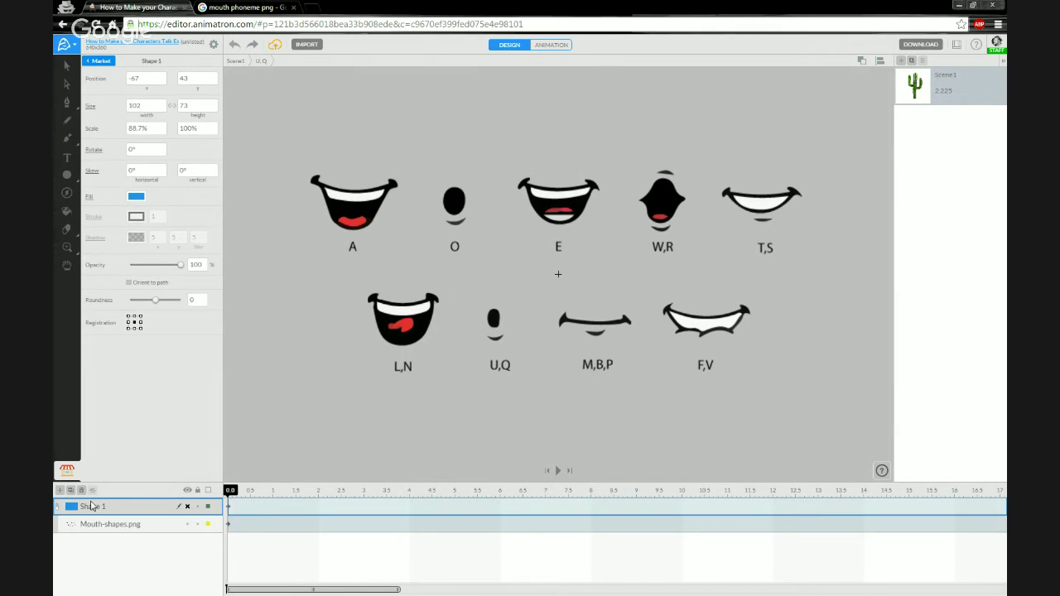
{"action": "left_click", "coordinate": [189, 507]}
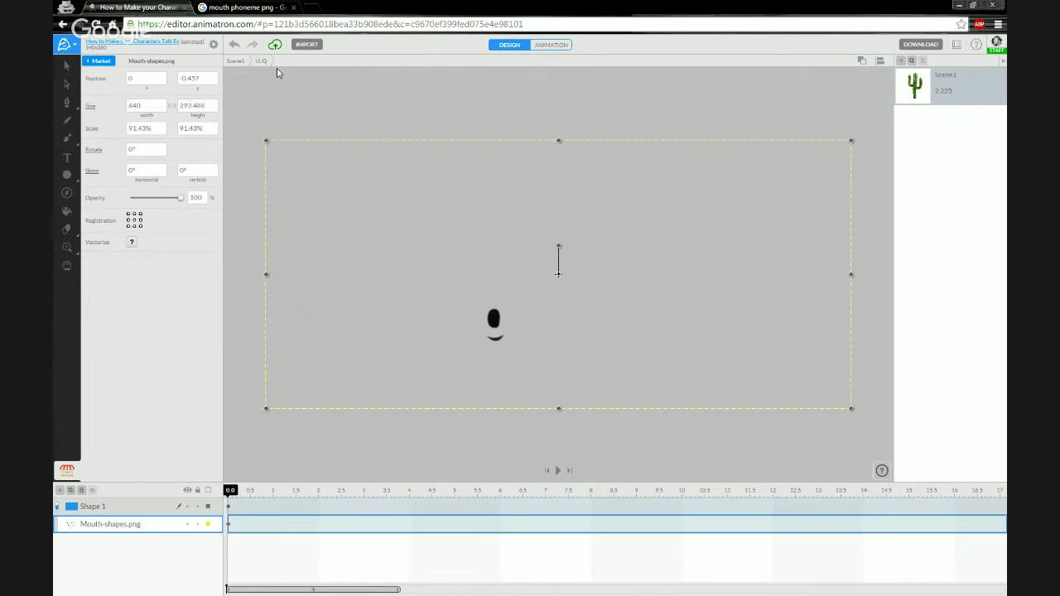
{"action": "left_click", "coordinate": [239, 61]}
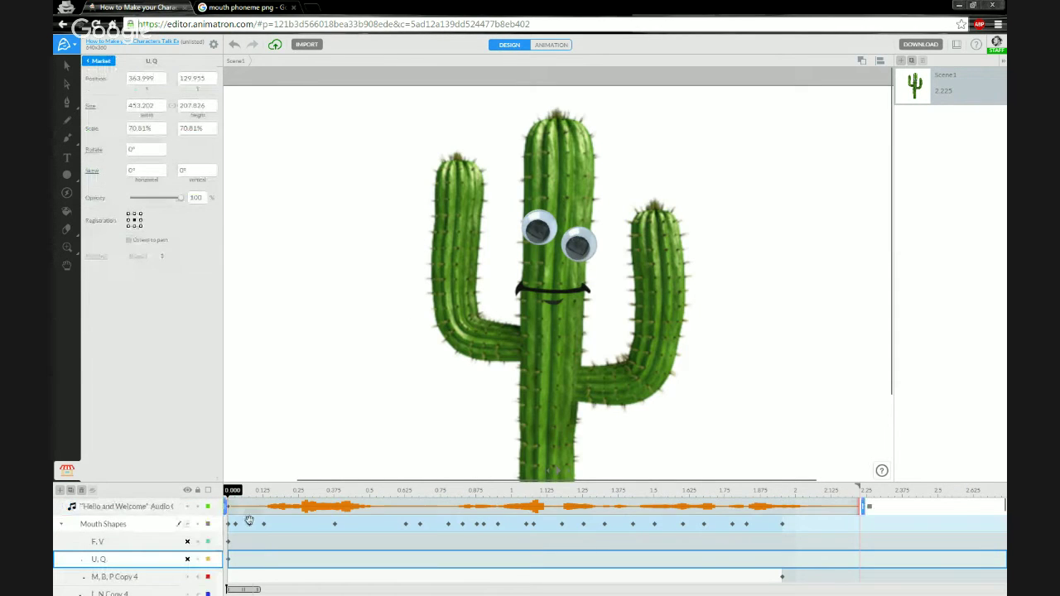
- Duplicate the U, Q layer and place the copy outside the Mouth Shapes group, directly above it
{"action": "scroll", "coordinate": [195, 527], "scroll_direction": "down", "scroll_amount": 1}
{"action": "scroll", "coordinate": [182, 526], "scroll_direction": "down", "scroll_amount": 4}
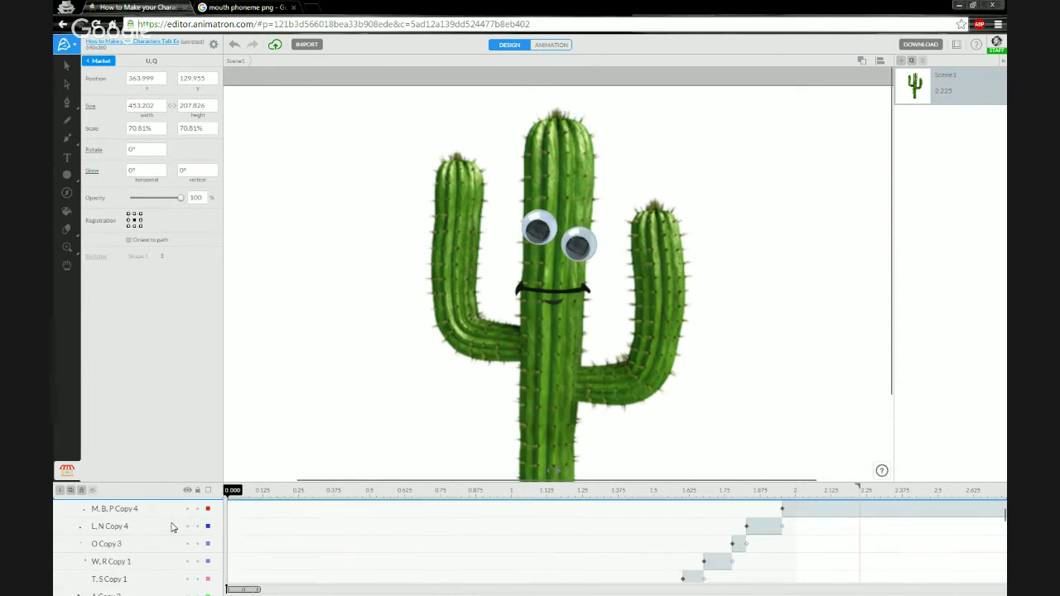
{"action": "scroll", "coordinate": [172, 525], "scroll_direction": "up", "scroll_amount": 3}
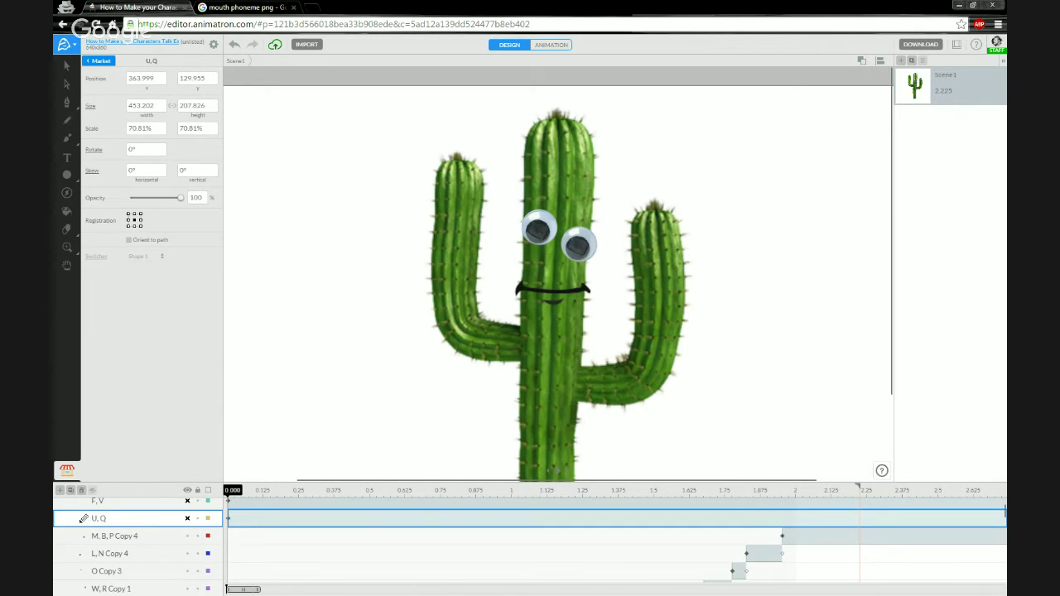
{"action": "left_click", "coordinate": [70, 490]}
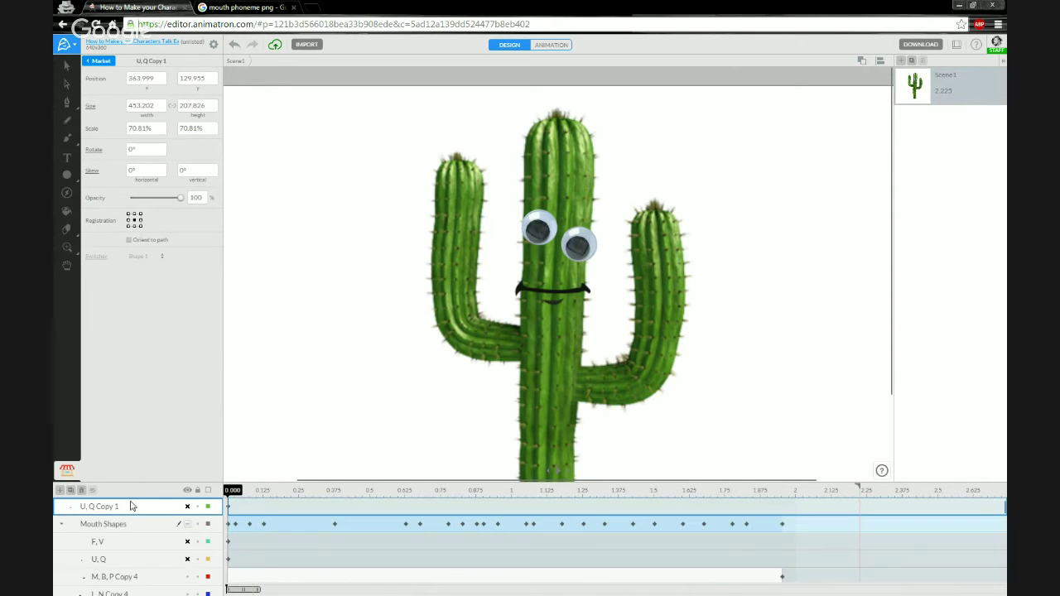
{"action": "scroll", "coordinate": [129, 513], "scroll_direction": "up", "scroll_amount": 1}
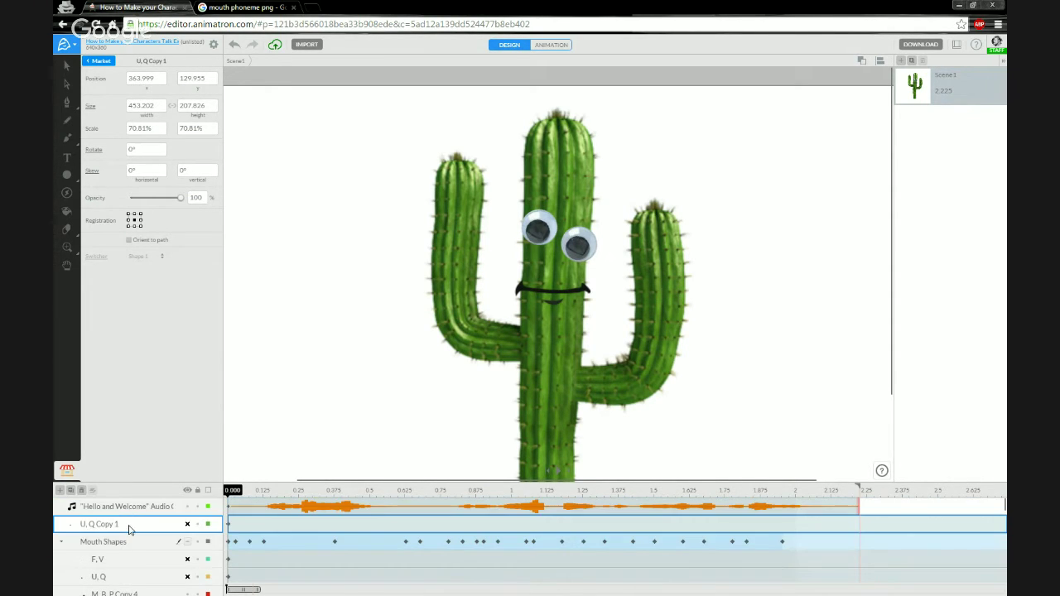
- Lock the audio, Mouth Shapes and CATcus Pal layers, and collapse the Mouth Shapes group
{"action": "left_click", "coordinate": [197, 507]}
{"action": "left_click", "coordinate": [61, 543]}
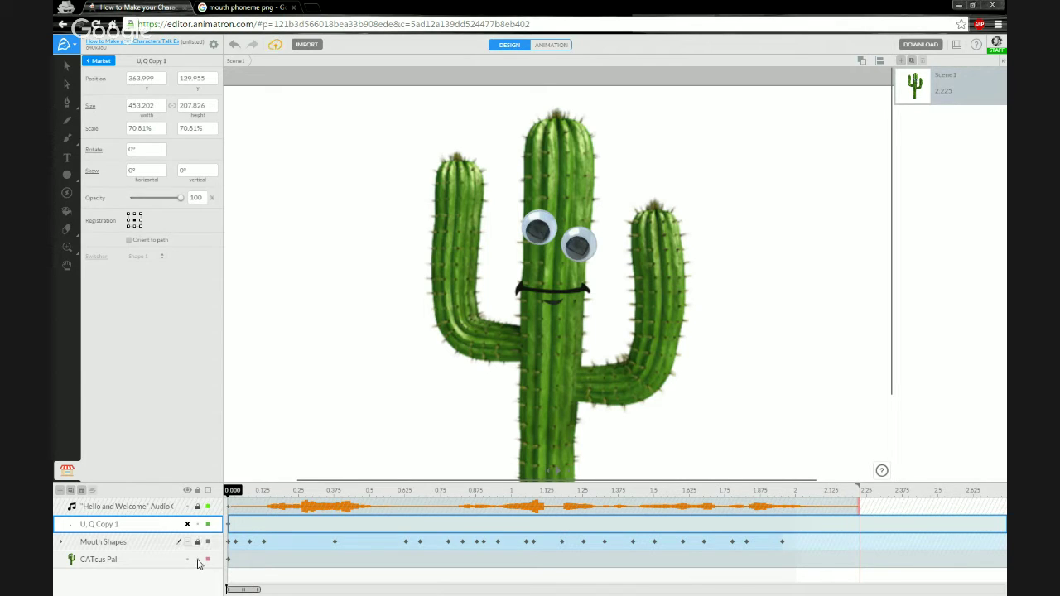
{"action": "left_click", "coordinate": [198, 561]}
- Try to rename the copied U, Q layer as Mouth
{"action": "double_click", "coordinate": [95, 527]}
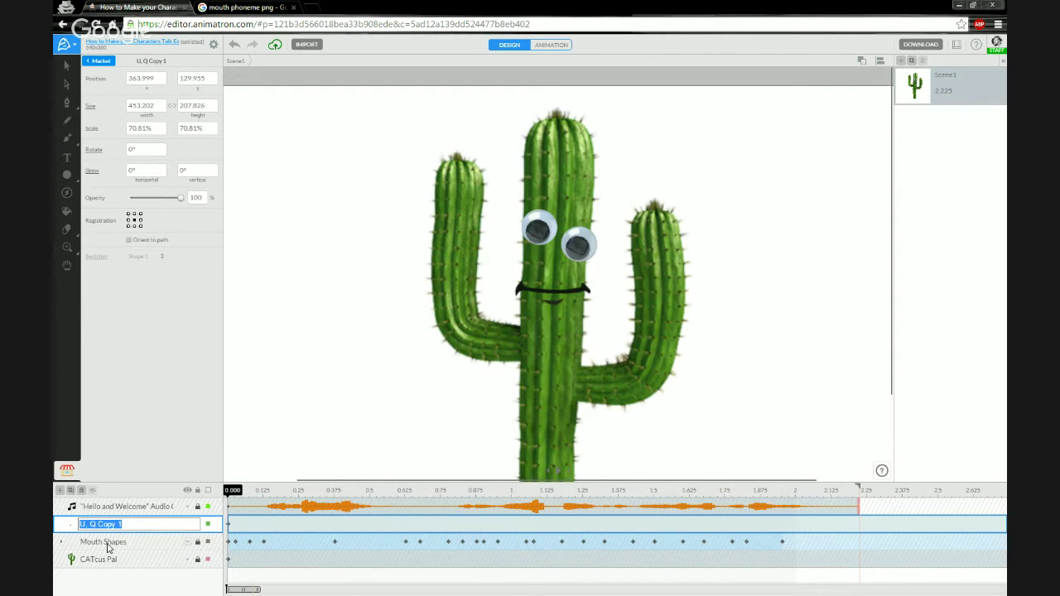
{"action": "type", "text": "Mouth"}
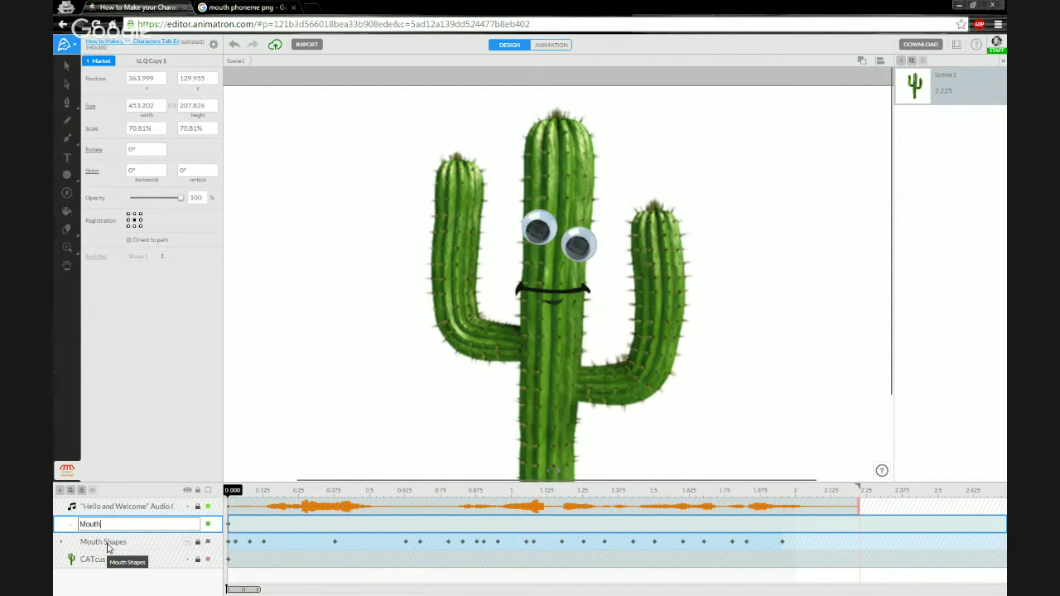
{"action": "left_click", "coordinate": [107, 542]}
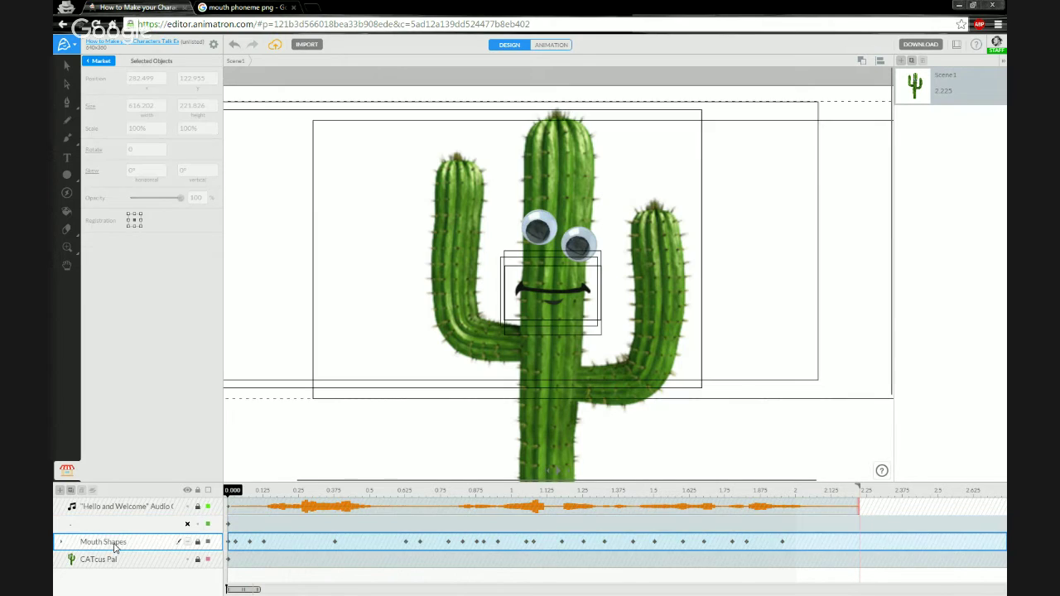
- Break apart the copied U, Q movie clip into its separate shape and image layers
{"action": "left_click", "coordinate": [108, 531]}
{"action": "right_click", "coordinate": [108, 531]}
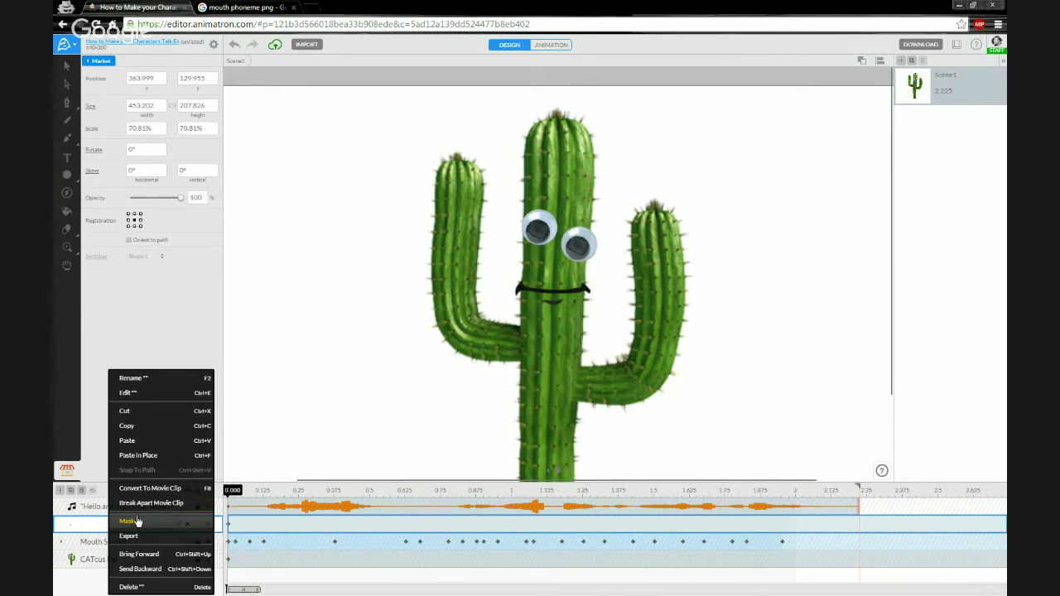
{"action": "left_click", "coordinate": [149, 504]}
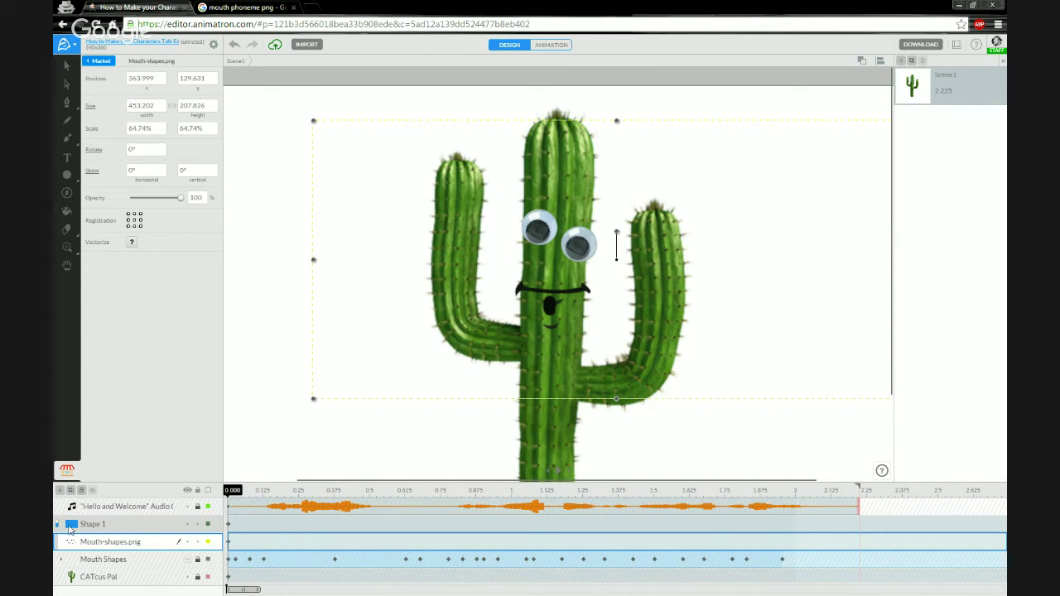
- Remove the mask from the broken-out Shape 1 and delete that shape, keeping the Mouth-shapes.png layer
{"action": "left_click", "coordinate": [116, 527]}
{"action": "right_click", "coordinate": [116, 527]}
{"action": "left_click", "coordinate": [141, 538]}
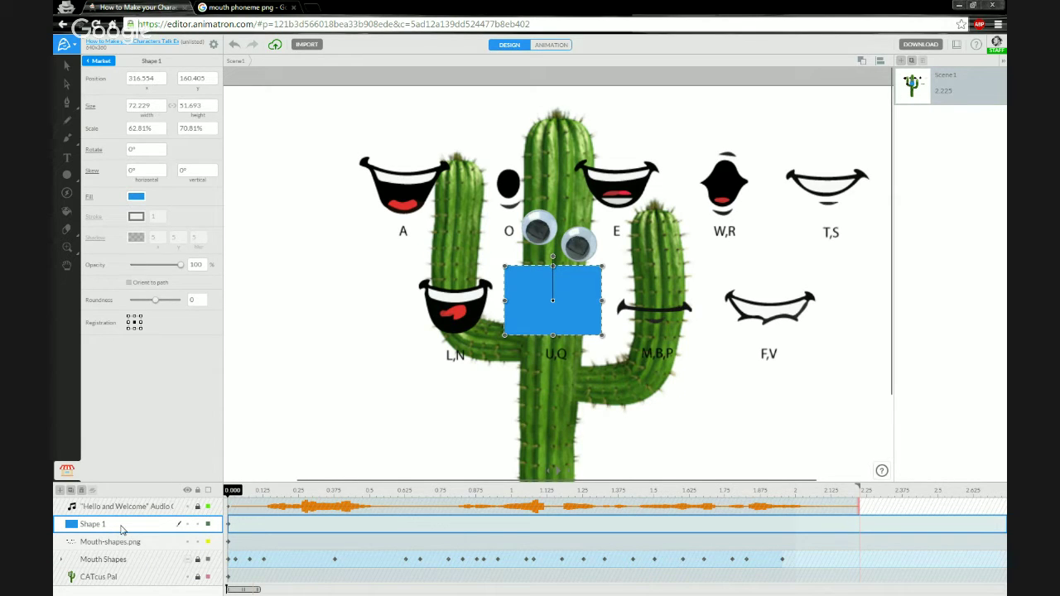
{"action": "left_click", "coordinate": [126, 544]}
{"action": "left_click", "coordinate": [138, 530]}
{"action": "left_click", "coordinate": [82, 491]}
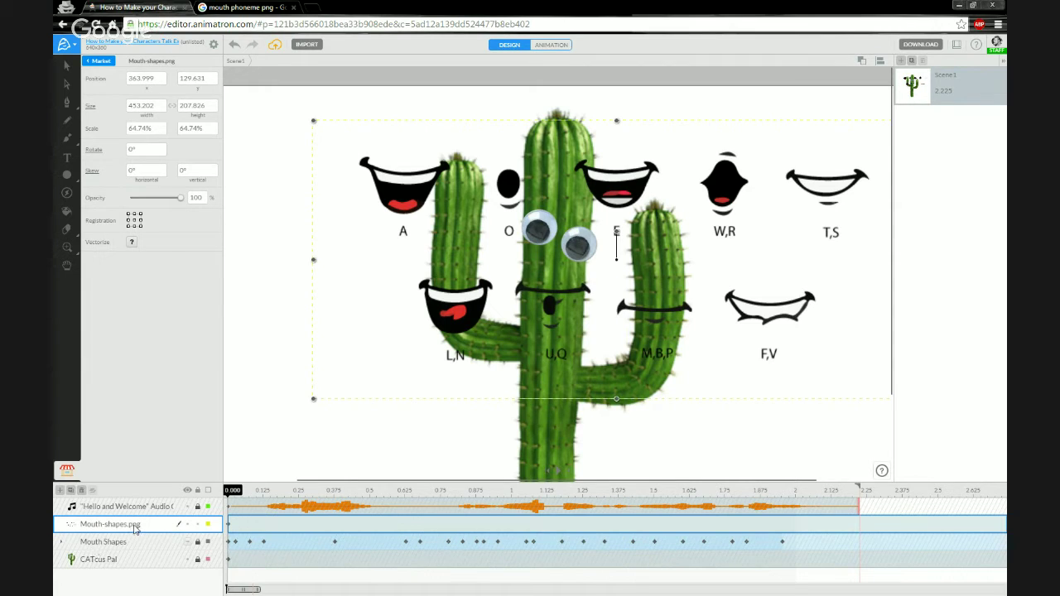
- Move Mouth-shapes.png above all other layers and hide the audio, Mouth Shapes and CATcus Pal layers
{"action": "left_click_drag", "start_coordinate": [136, 510], "coordinate": [108, 502]}
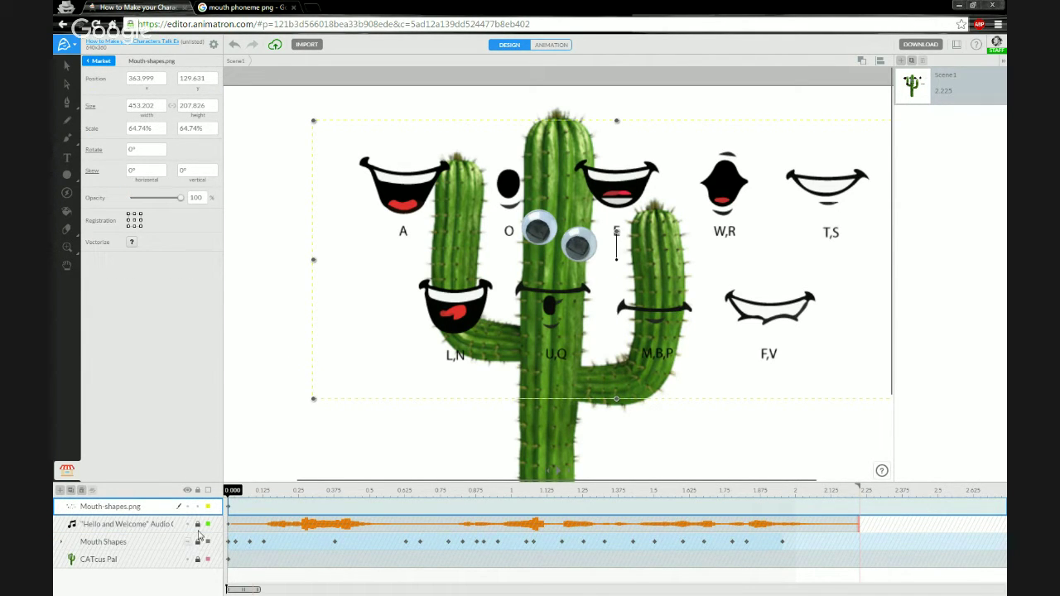
{"action": "left_click", "coordinate": [189, 559]}
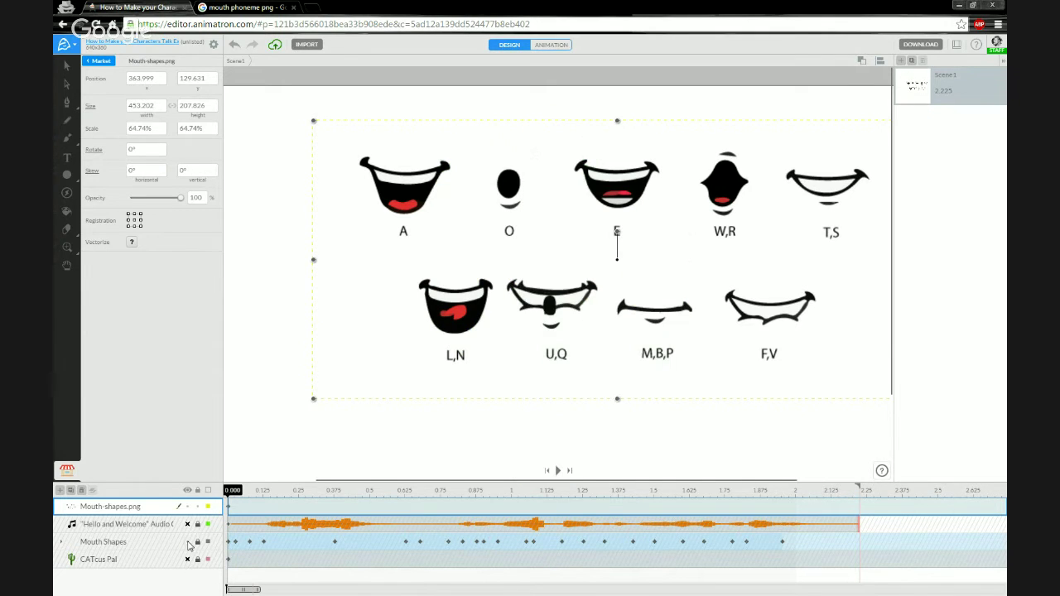
{"action": "left_click", "coordinate": [189, 544]}
{"action": "left_click", "coordinate": [273, 300]}
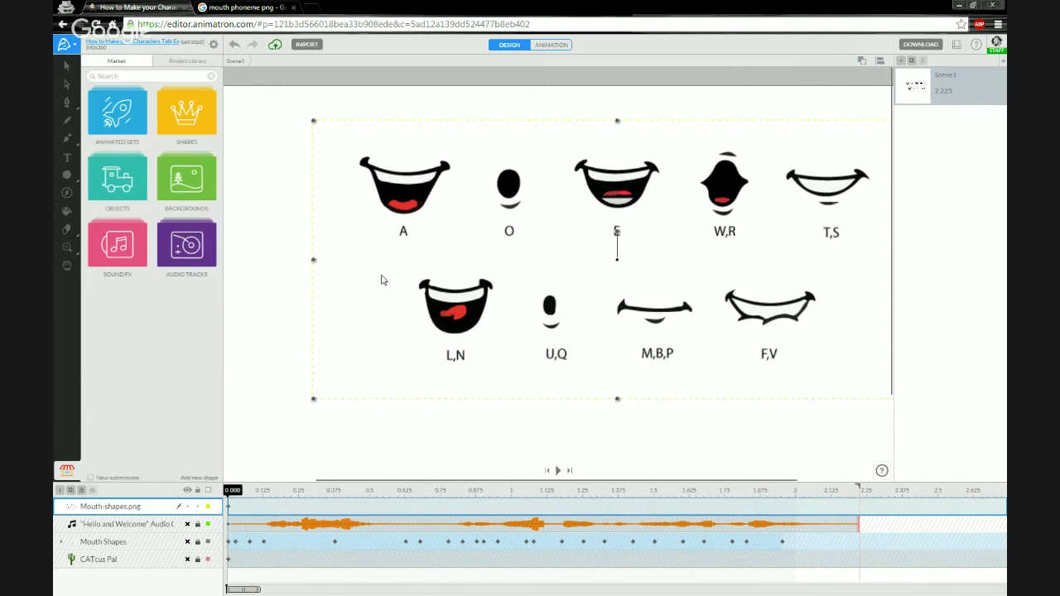
{"action": "left_click", "coordinate": [381, 280]}
{"action": "scroll", "coordinate": [580, 273], "scroll_direction": "right", "scroll_amount": 3}
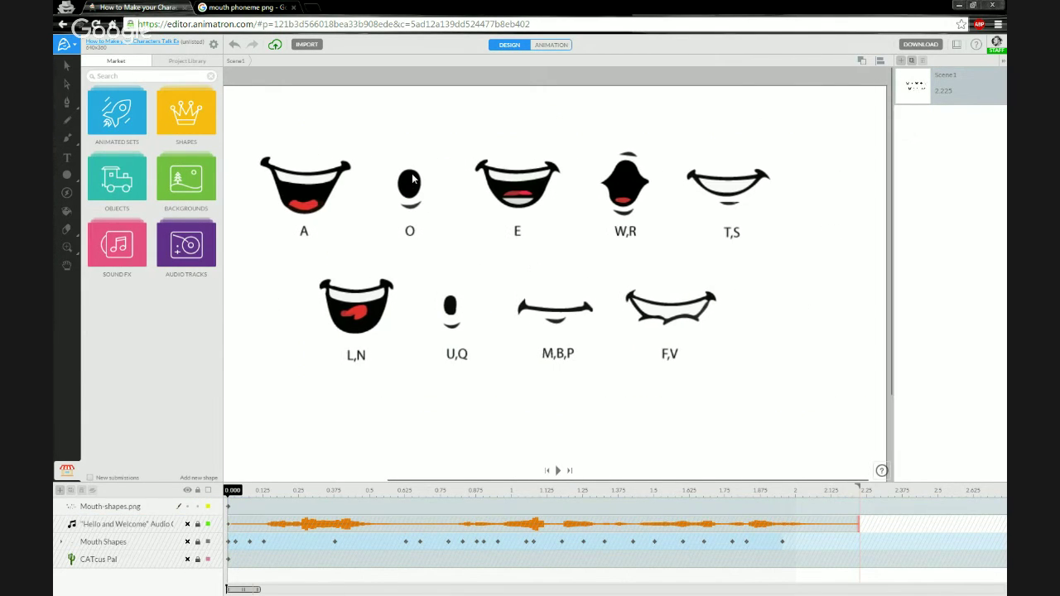
- Draw a blue rectangle about 82 by 55 over the A mouth on the mouth-shape sheet
{"action": "scroll", "coordinate": [379, 138], "scroll_direction": "down", "scroll_amount": 3}
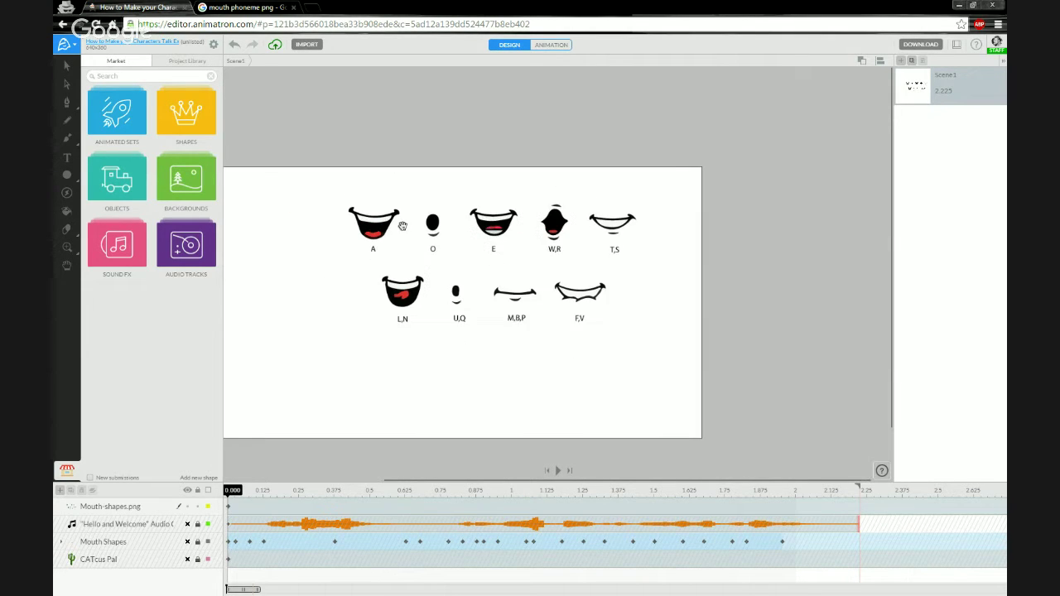
{"action": "left_click", "coordinate": [507, 218]}
{"action": "left_click_drag", "start_coordinate": [506, 218], "coordinate": [474, 257]}
{"action": "scroll", "coordinate": [444, 297], "scroll_direction": "down", "scroll_amount": 2}
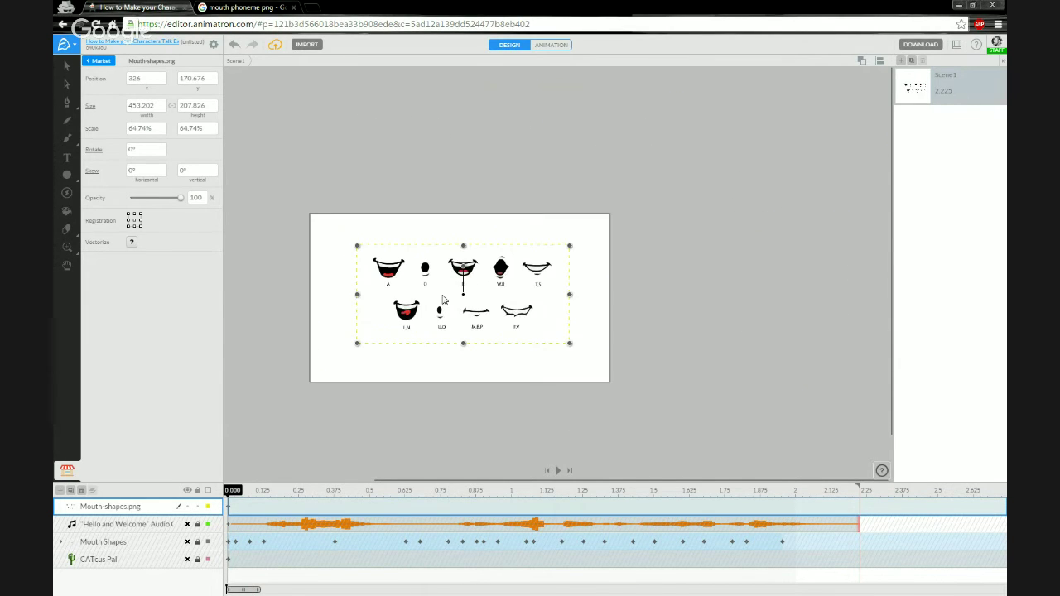
{"action": "scroll", "coordinate": [448, 310], "scroll_direction": "up", "scroll_amount": 4}
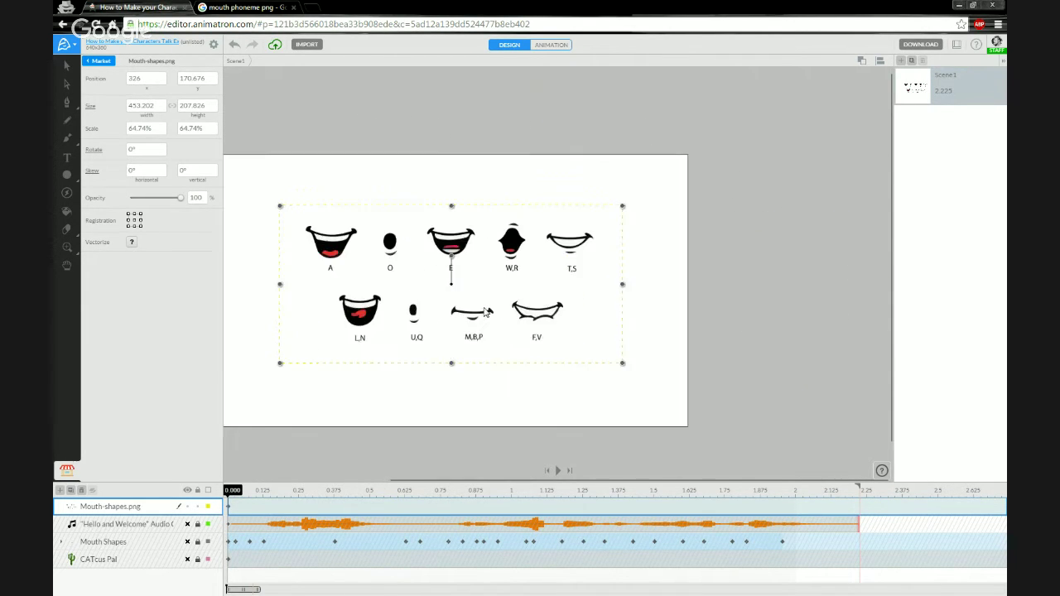
{"action": "scroll", "coordinate": [445, 329], "scroll_direction": "down", "scroll_amount": 2}
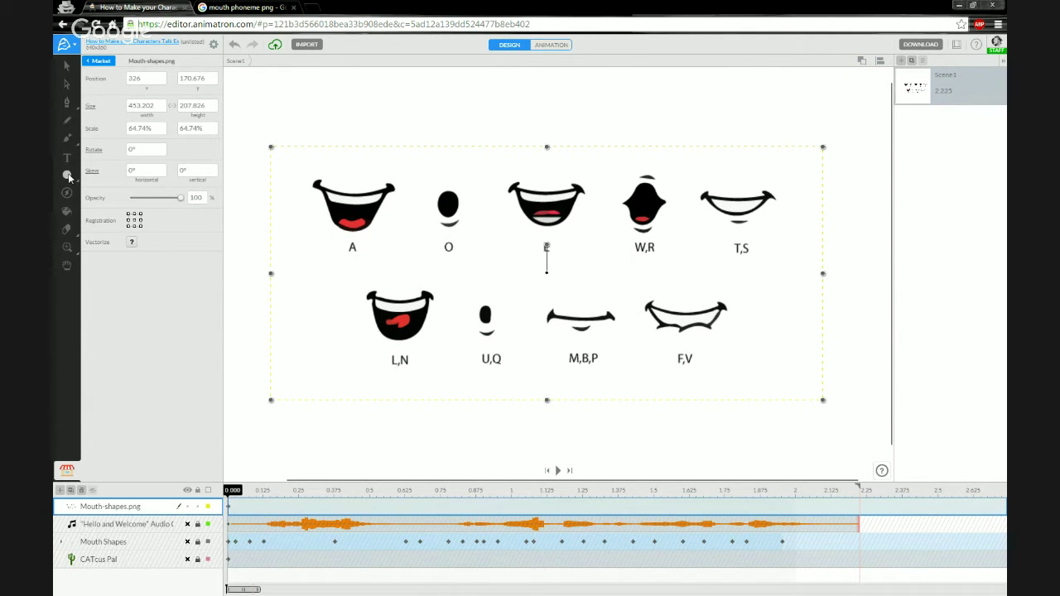
{"action": "left_click", "coordinate": [69, 177]}
{"action": "left_click", "coordinate": [90, 175]}
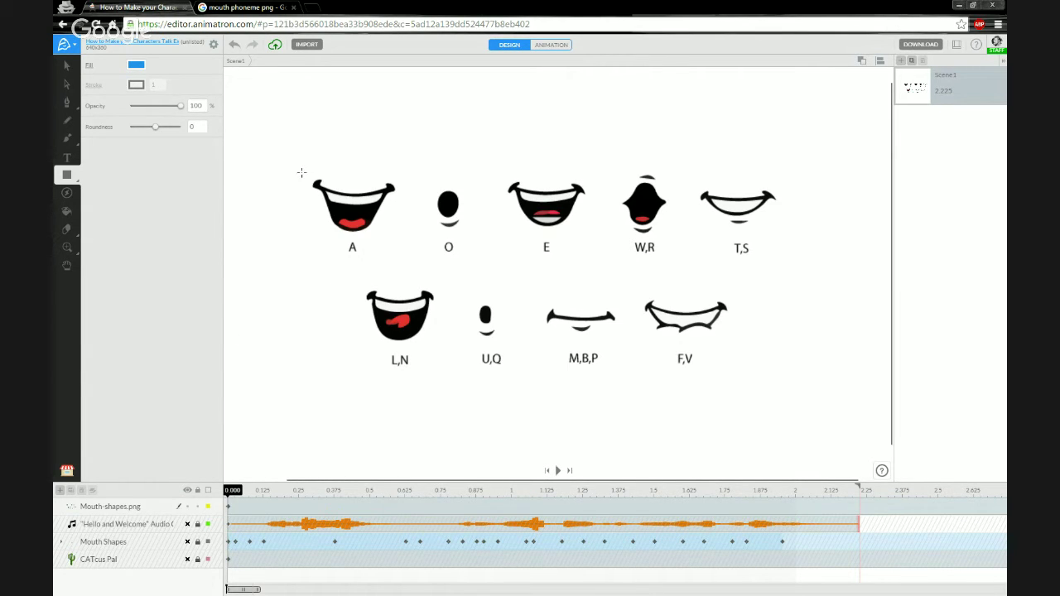
{"action": "left_click_drag", "start_coordinate": [302, 173], "coordinate": [399, 239]}
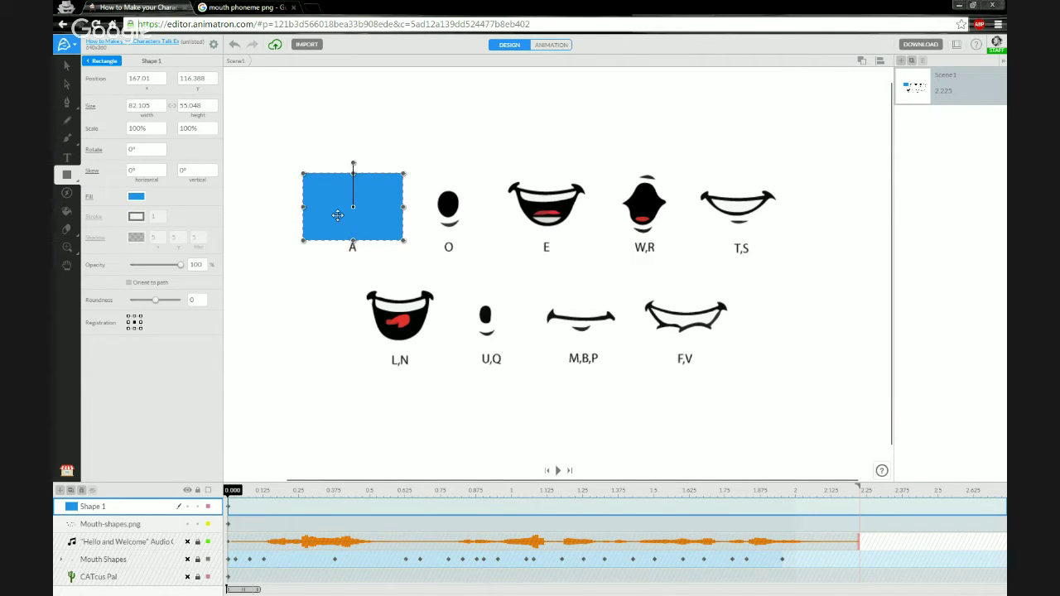
- Turn the Shape 1 rectangle into a mask over the Mouth-shapes.png layer
{"action": "left_click", "coordinate": [119, 526]}
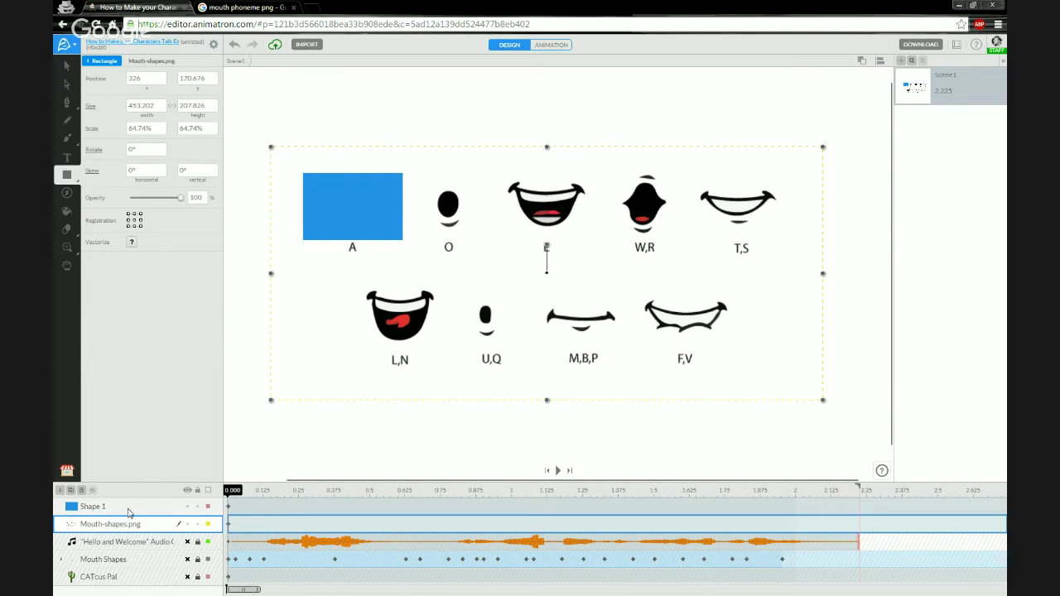
{"action": "left_click", "coordinate": [129, 510]}
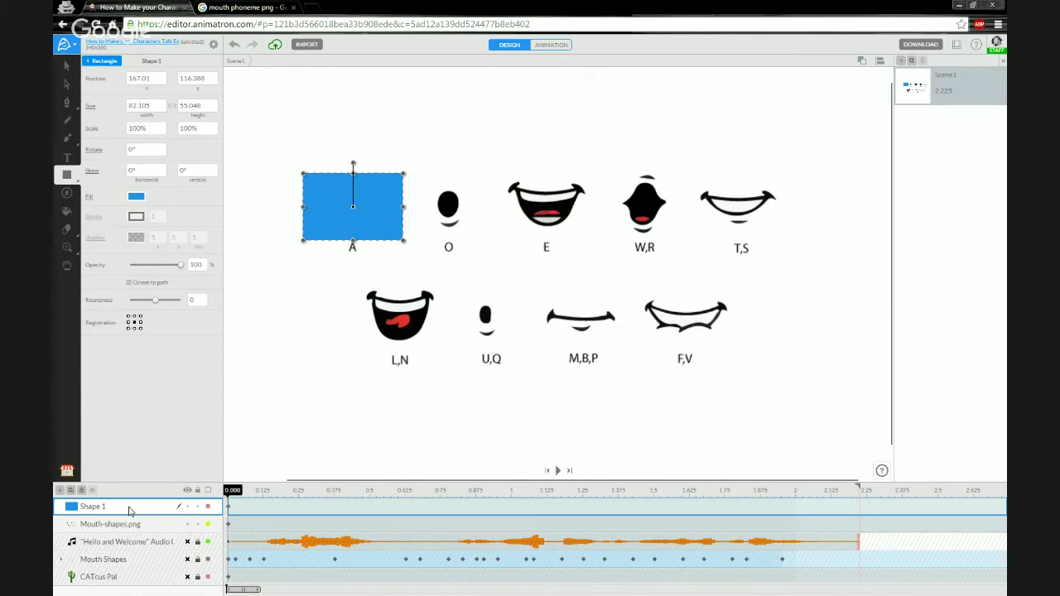
{"action": "right_click", "coordinate": [128, 510]}
{"action": "left_click", "coordinate": [170, 536]}
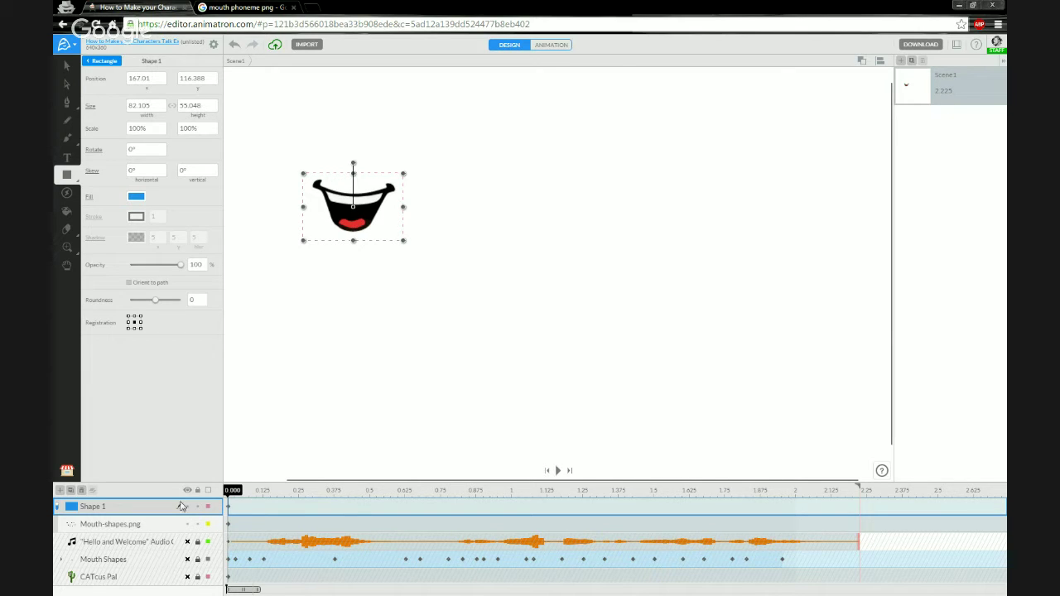
- Group the Shape 1 mask and Mouth-shapes.png into one clip and name it A
{"action": "left_click", "coordinate": [107, 526], "text": "shift"}
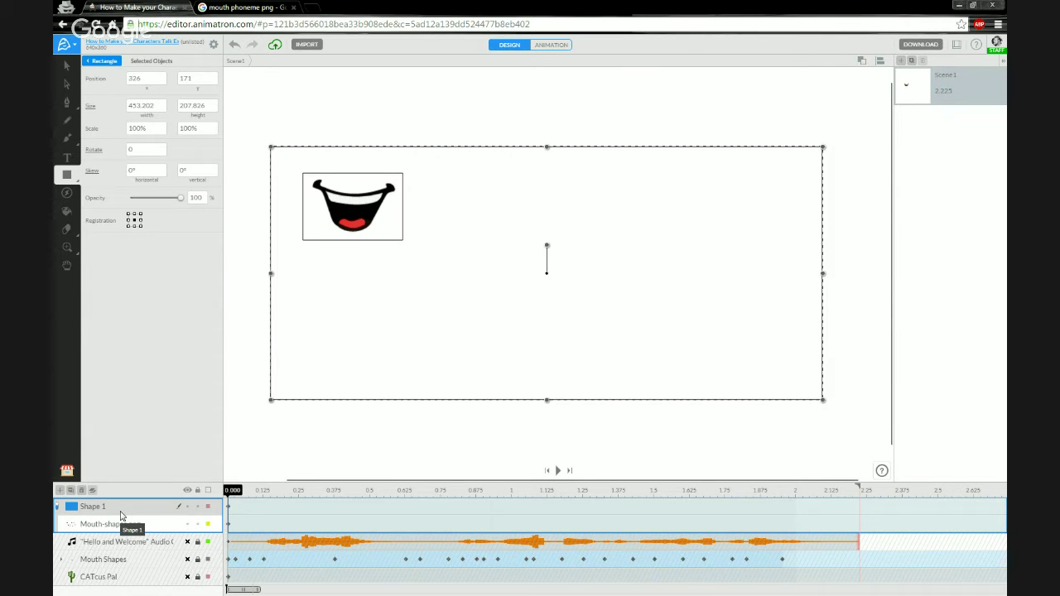
{"action": "key", "text": "ctrl+g"}
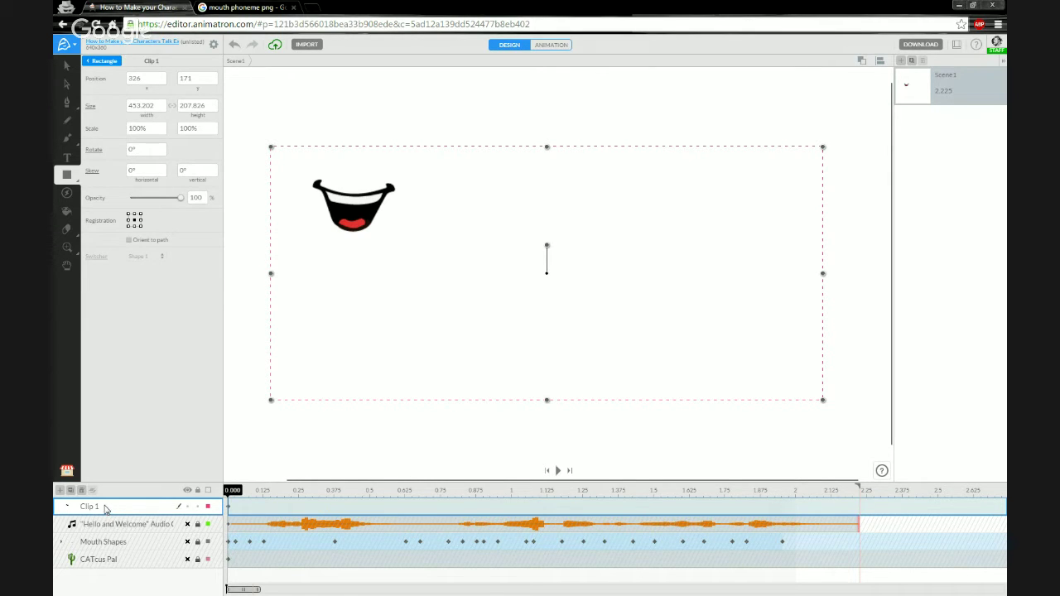
{"action": "left_click", "coordinate": [249, 456]}
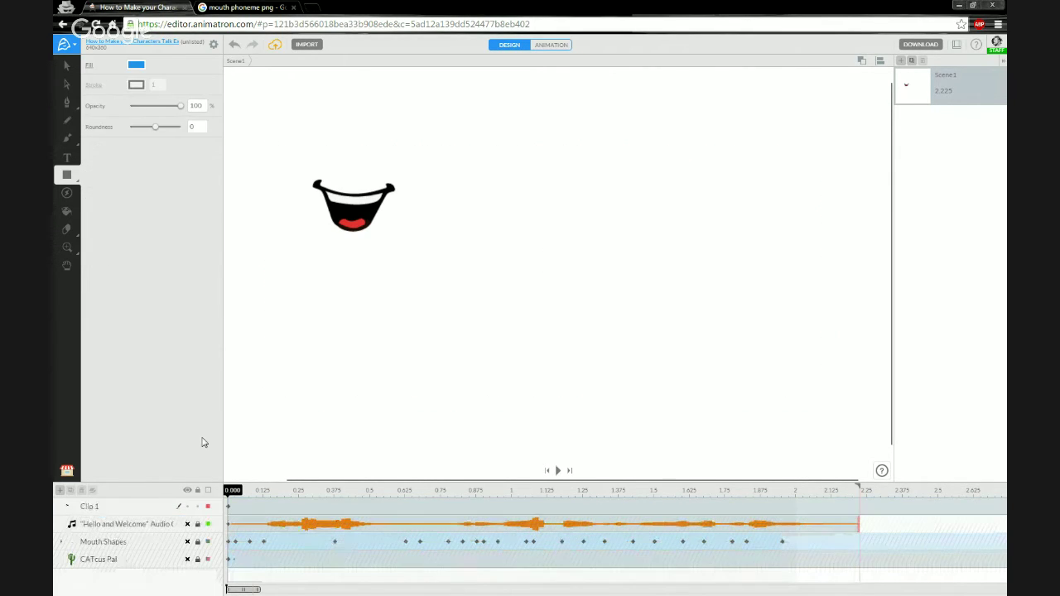
{"action": "left_click", "coordinate": [308, 221]}
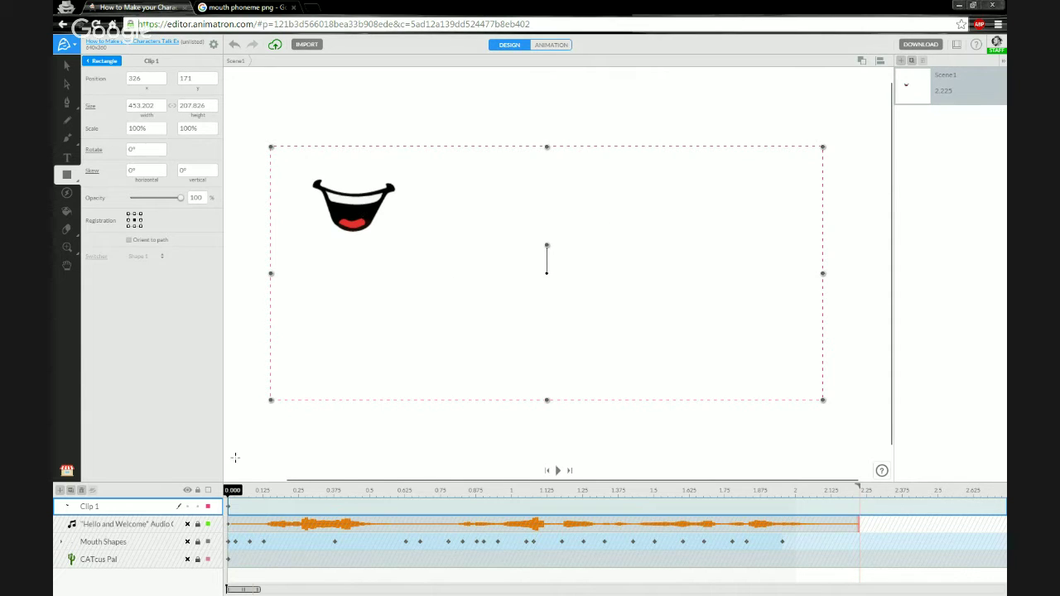
{"action": "double_click", "coordinate": [90, 507]}
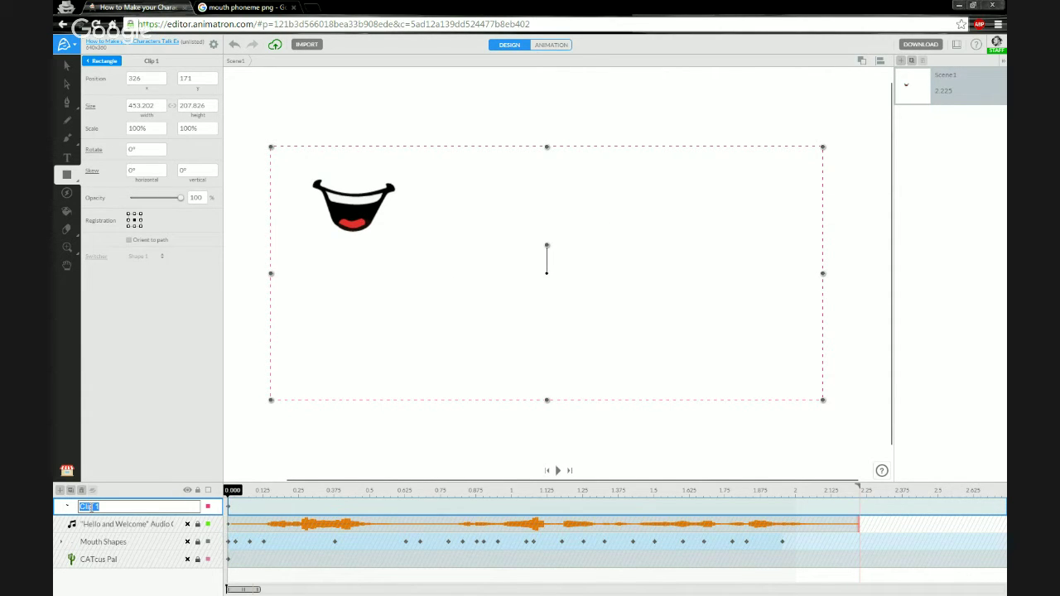
{"action": "type", "text": "A"}
{"action": "key", "text": "Return"}
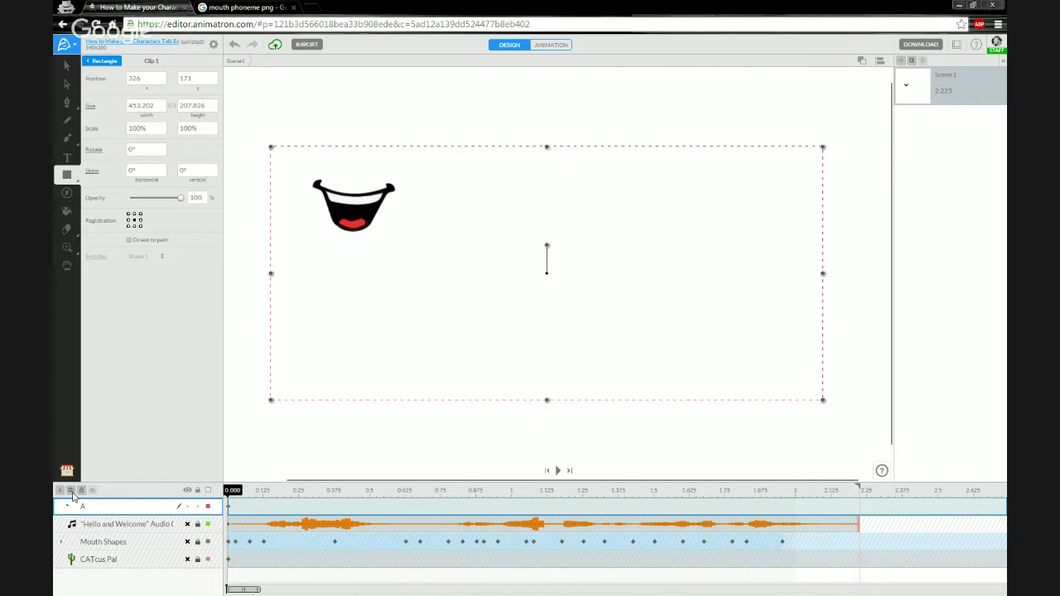
- Duplicate the A clip, and inside the copy switch off the mask on Shape 1
{"action": "left_click", "coordinate": [72, 491]}
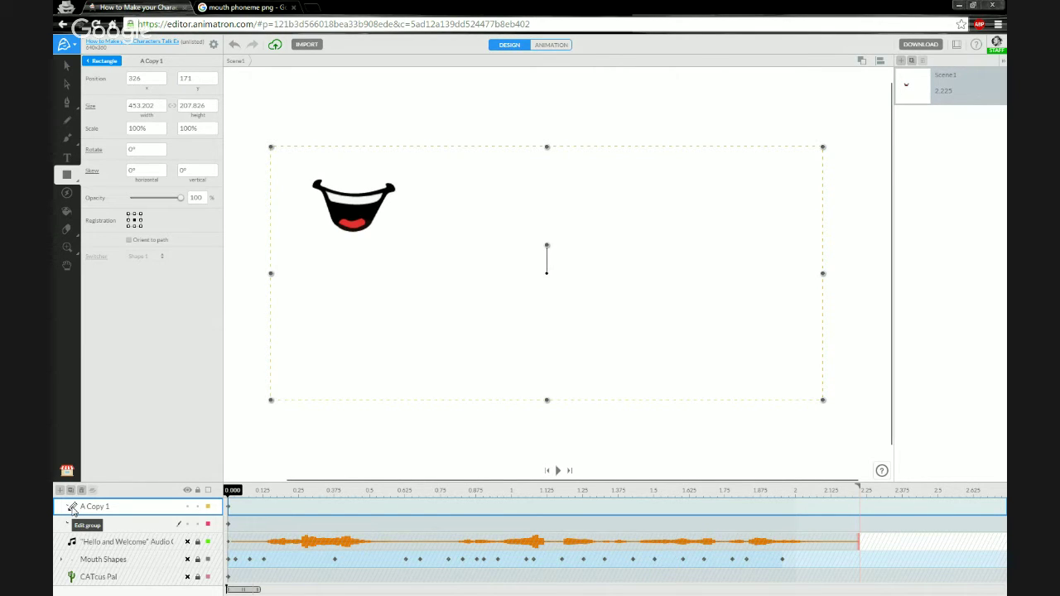
{"action": "left_click", "coordinate": [72, 511]}
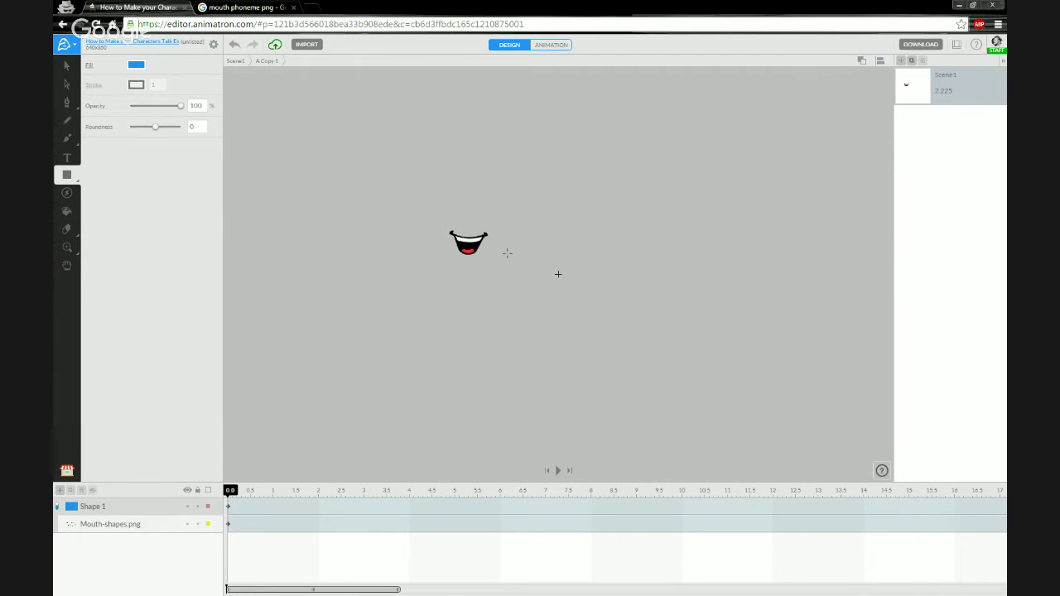
{"action": "scroll", "coordinate": [507, 253], "scroll_direction": "up", "scroll_amount": 2}
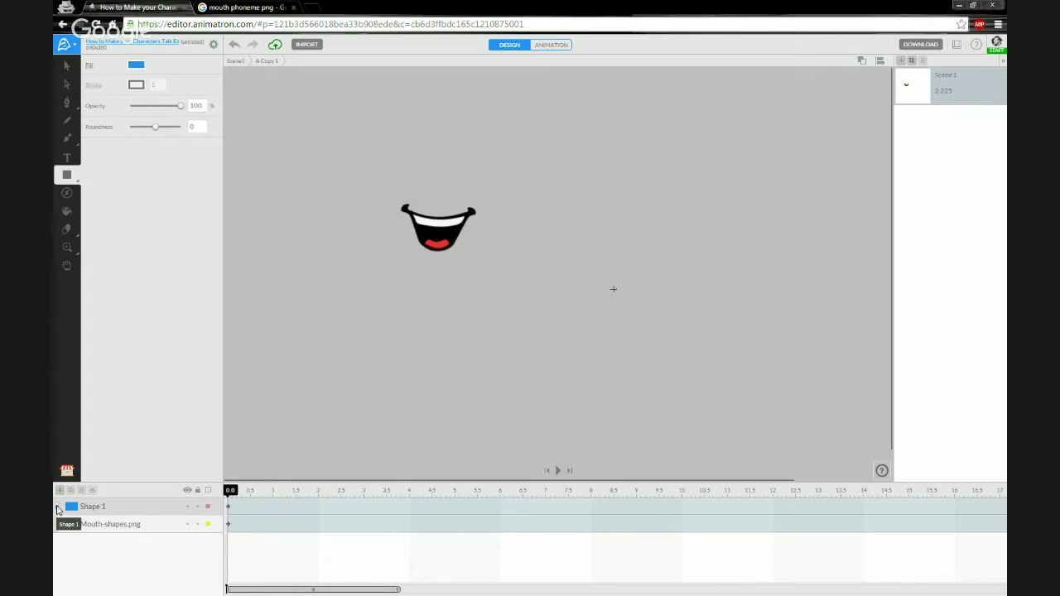
{"action": "left_click", "coordinate": [60, 507]}
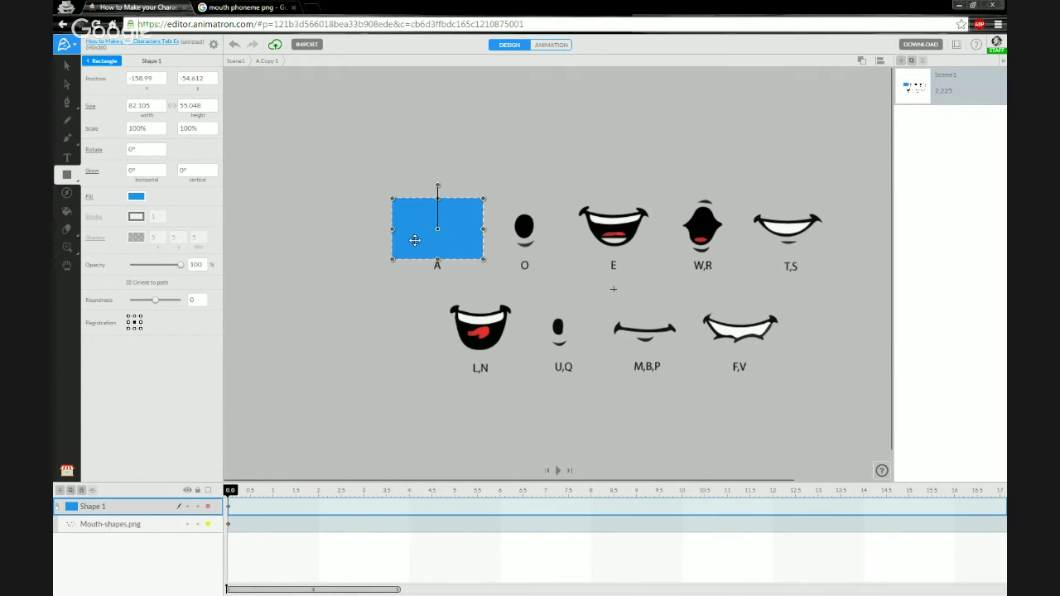
- Move the rectangle over the O mouth, turn its mask back on and return to Scene1
{"action": "left_click_drag", "start_coordinate": [415, 240], "coordinate": [504, 237]}
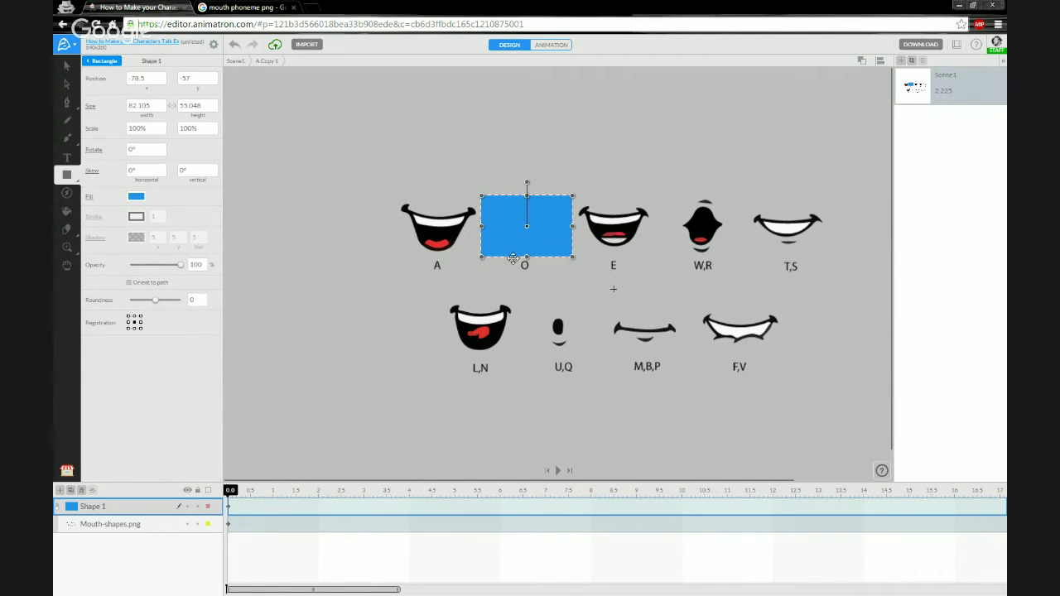
{"action": "left_click", "coordinate": [58, 511]}
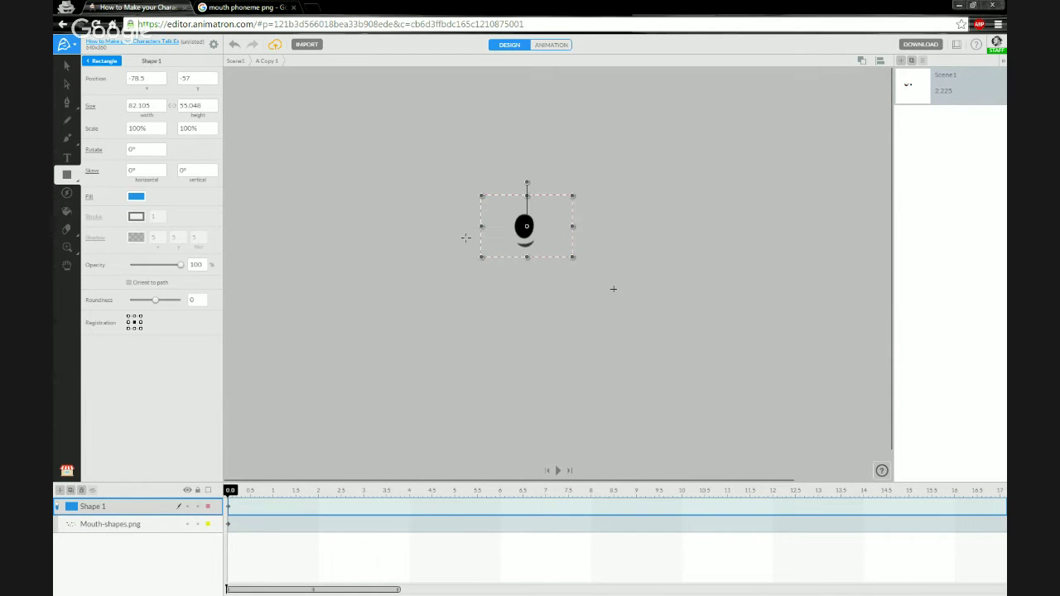
{"action": "left_click", "coordinate": [58, 511]}
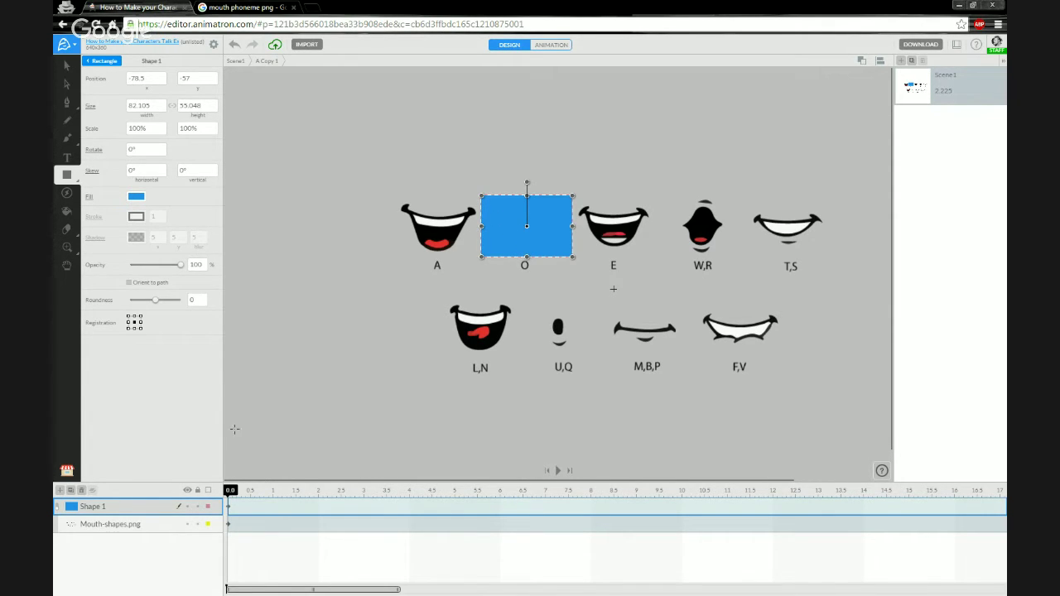
{"action": "left_click", "coordinate": [58, 511]}
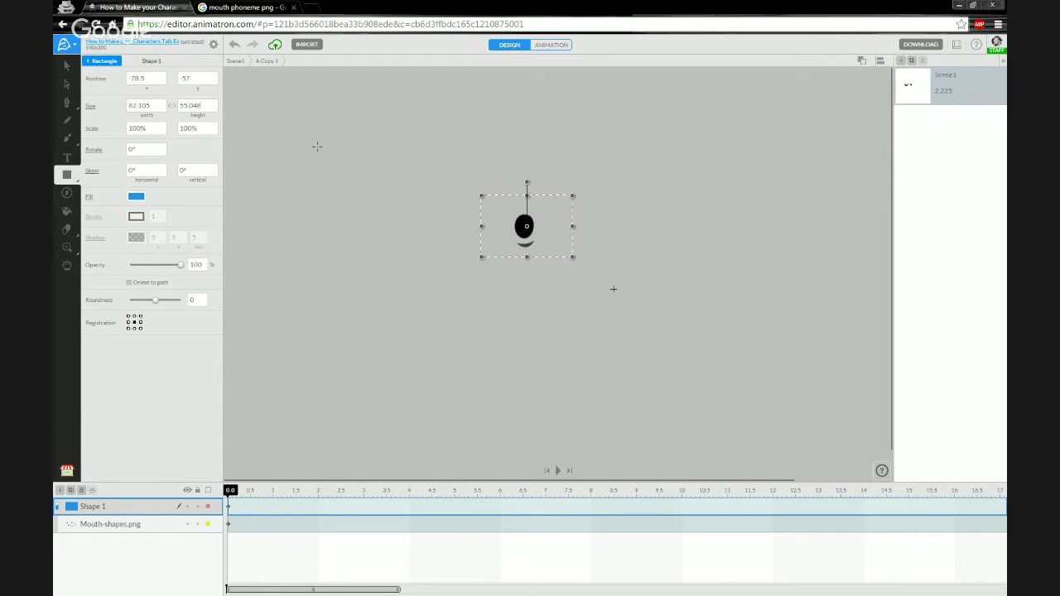
{"action": "left_click", "coordinate": [238, 66]}
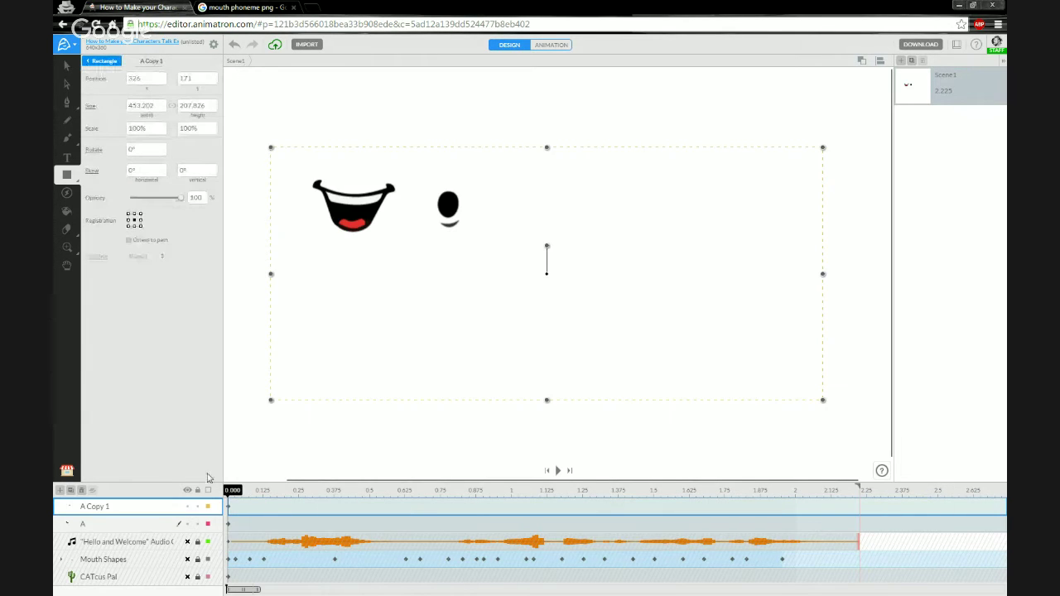
- Rename the copied A layer as O
{"action": "double_click", "coordinate": [95, 507]}
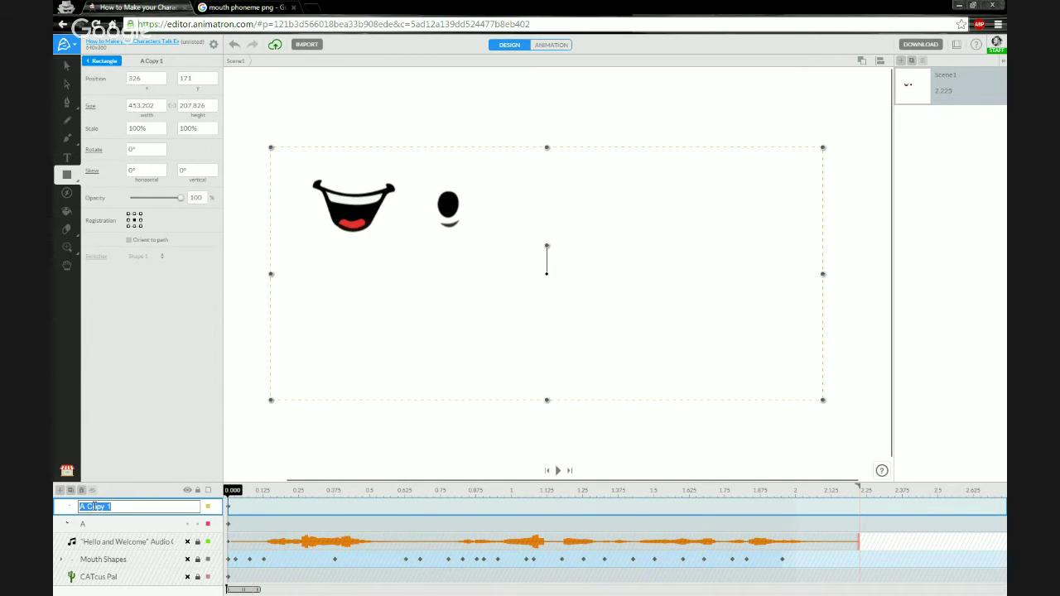
{"action": "type", "text": "O"}
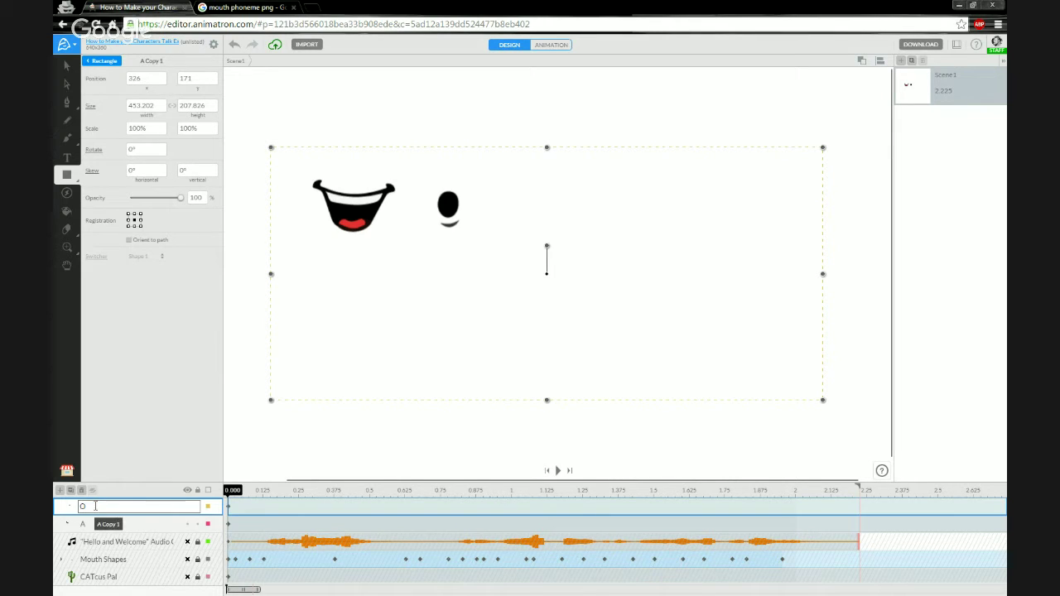
{"action": "key", "text": "Return"}
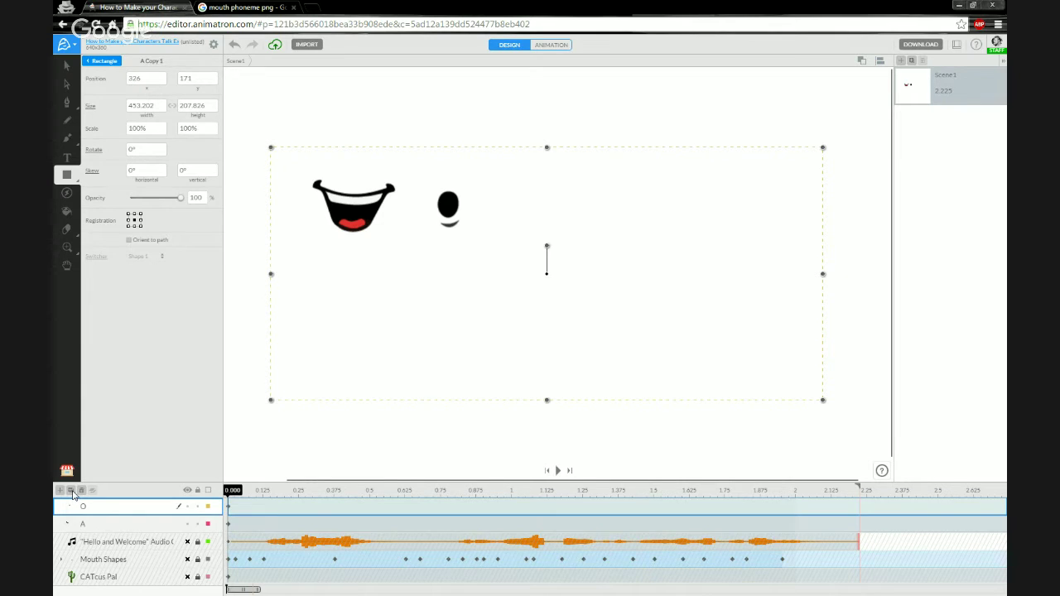
- Duplicate the O clip, and inside the copy switch off the mask on Shape 1
{"action": "left_click", "coordinate": [72, 492]}
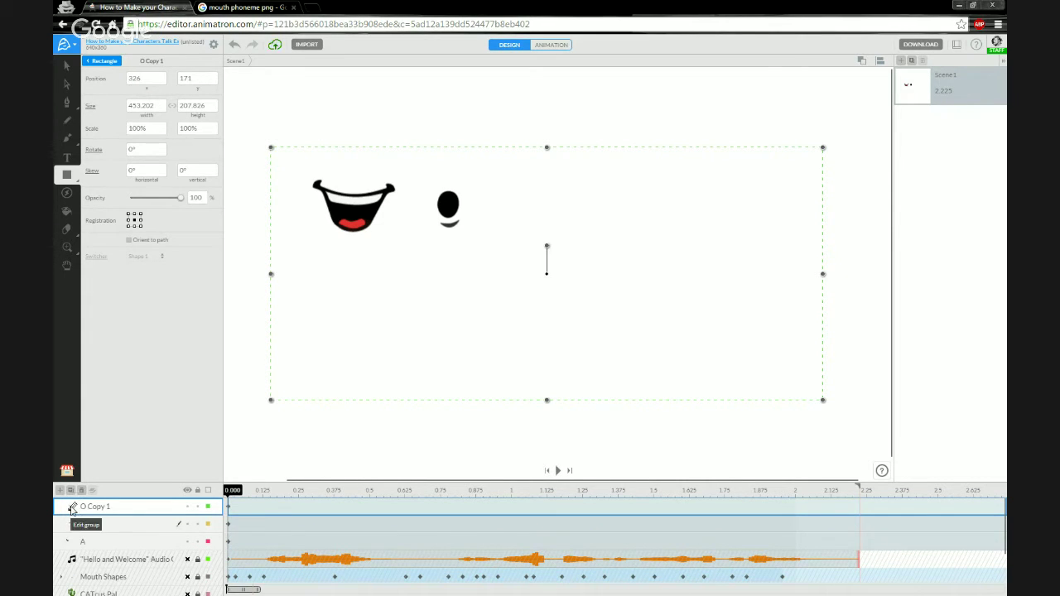
{"action": "left_click", "coordinate": [71, 508]}
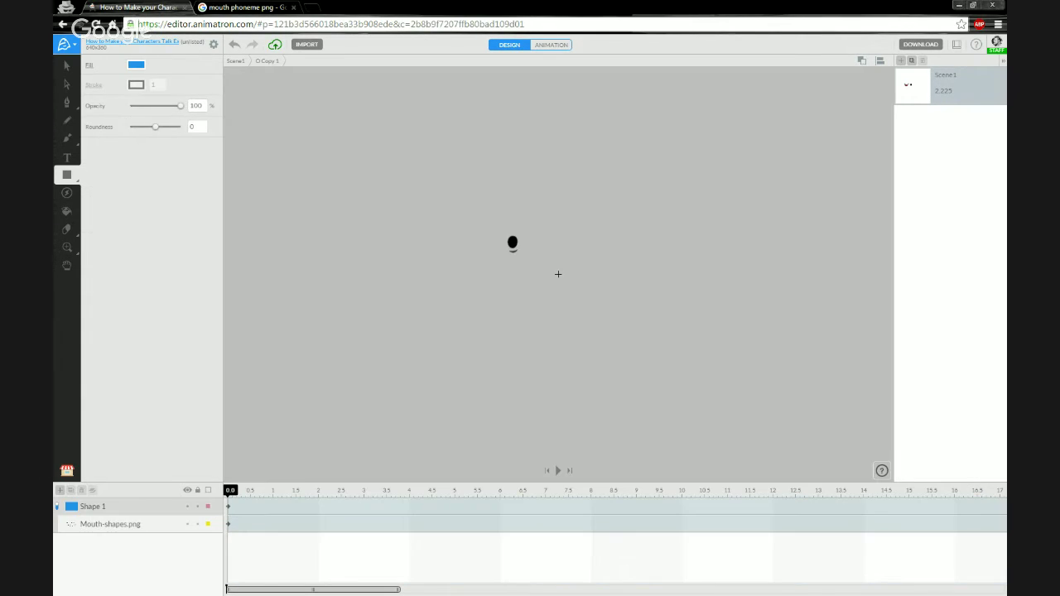
{"action": "left_click", "coordinate": [58, 508]}
{"action": "left_click", "coordinate": [58, 509]}
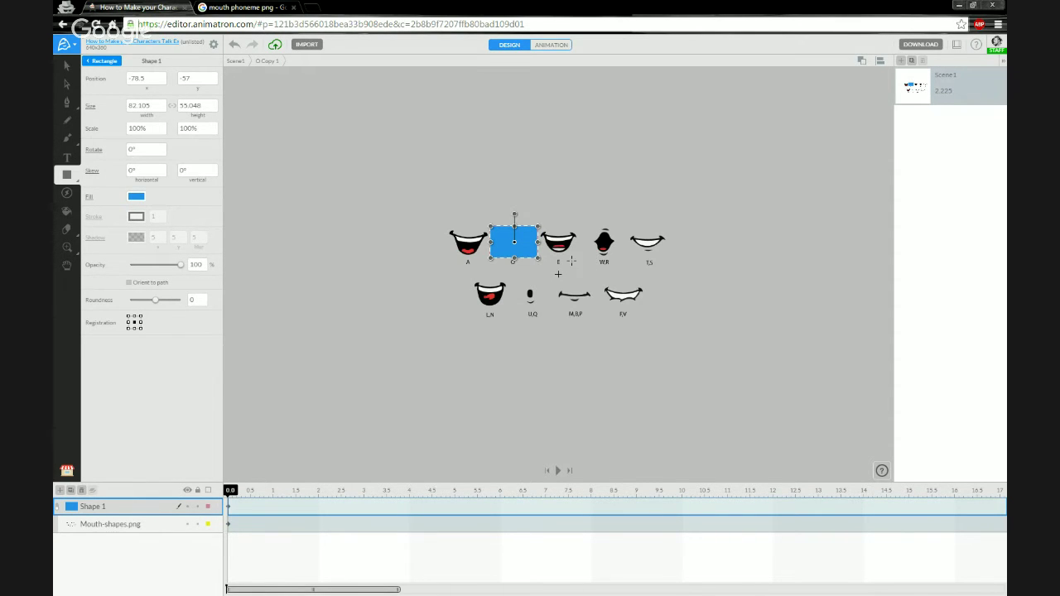
{"action": "scroll", "coordinate": [542, 257], "scroll_direction": "up", "scroll_amount": 4}
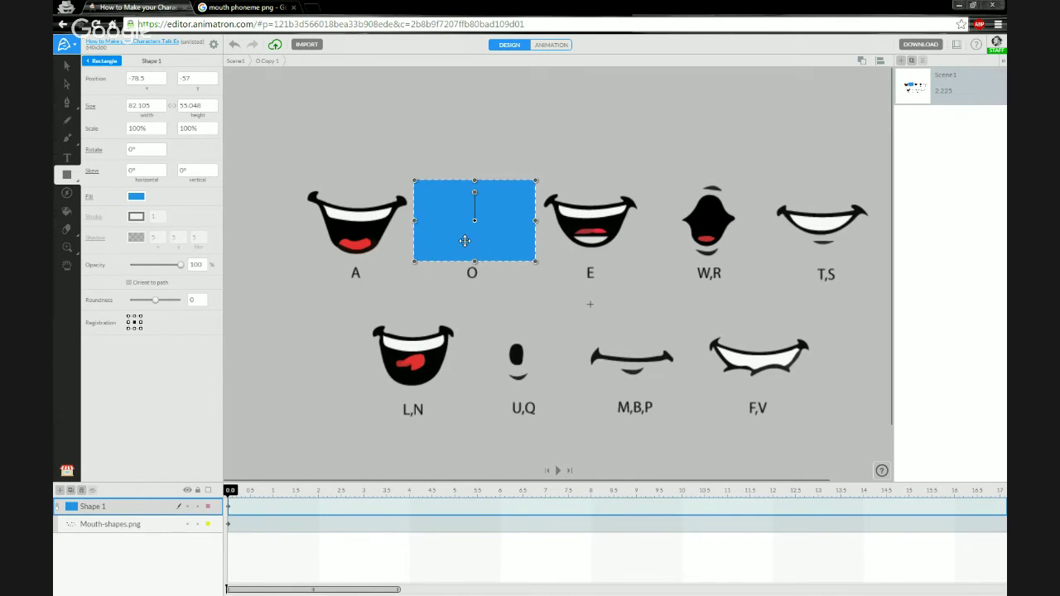
- Move the rectangle over the E mouth, re-enable its mask and return to Scene1
{"action": "left_click_drag", "start_coordinate": [465, 241], "coordinate": [584, 244]}
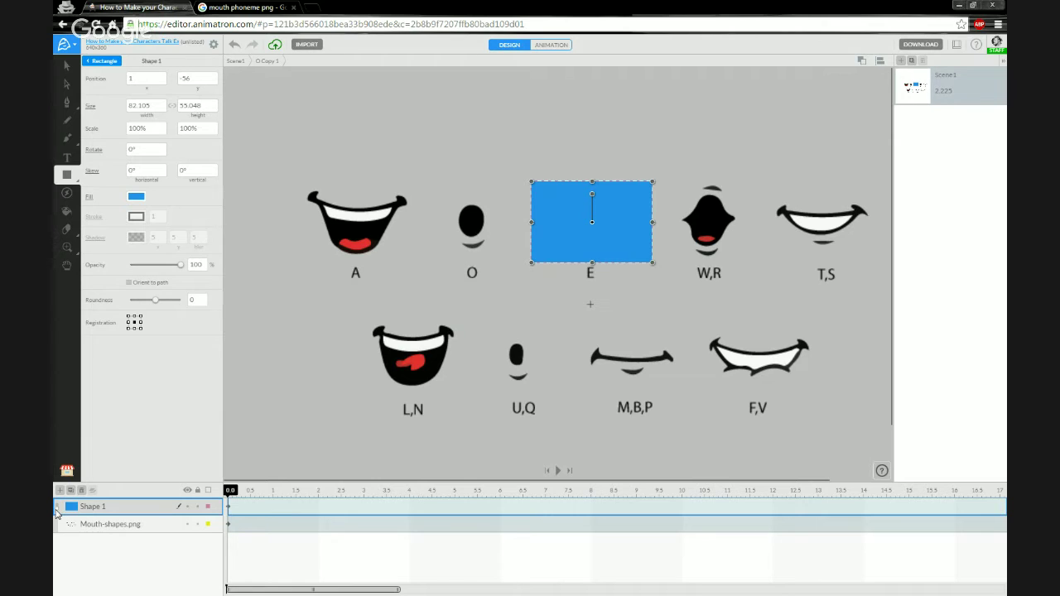
{"action": "left_click", "coordinate": [56, 508]}
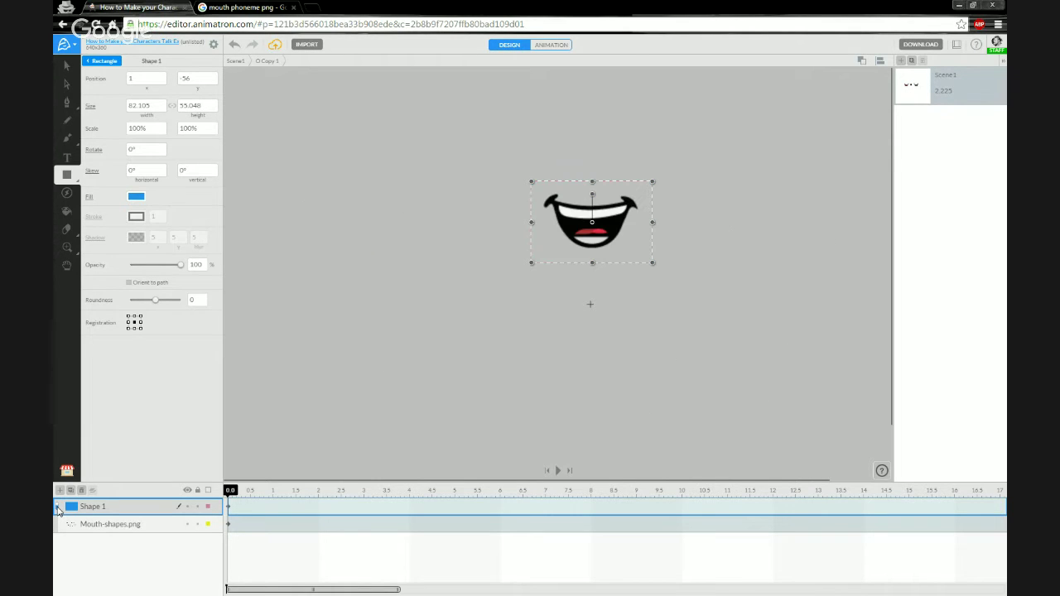
{"action": "left_click", "coordinate": [239, 65]}
- Rename the copied O layer as E and duplicate the E clip
{"action": "double_click", "coordinate": [96, 507]}
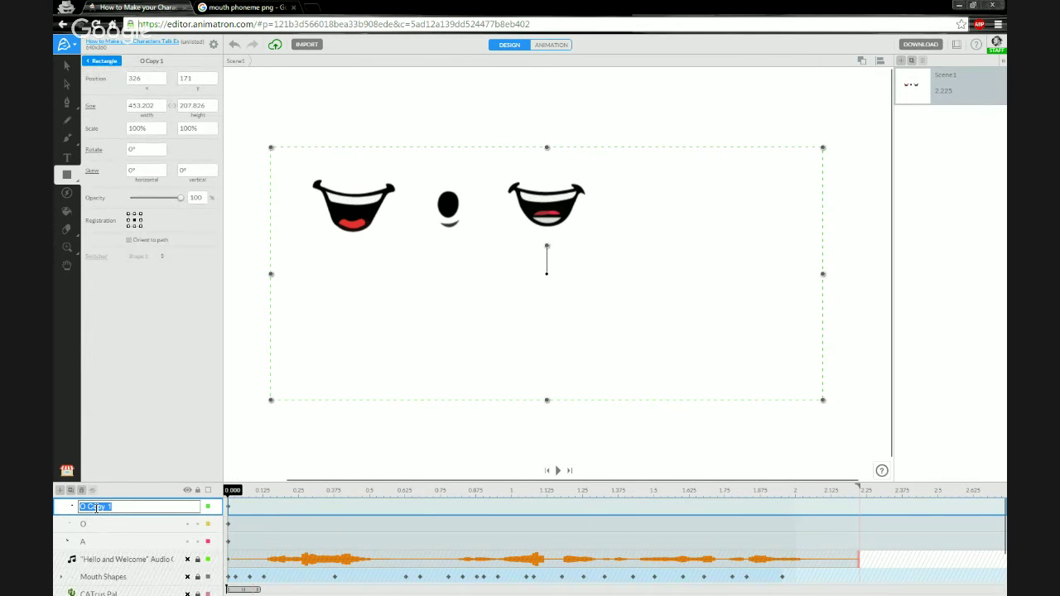
{"action": "type", "text": "E"}
{"action": "key", "text": "Return"}
{"action": "left_click", "coordinate": [71, 491]}
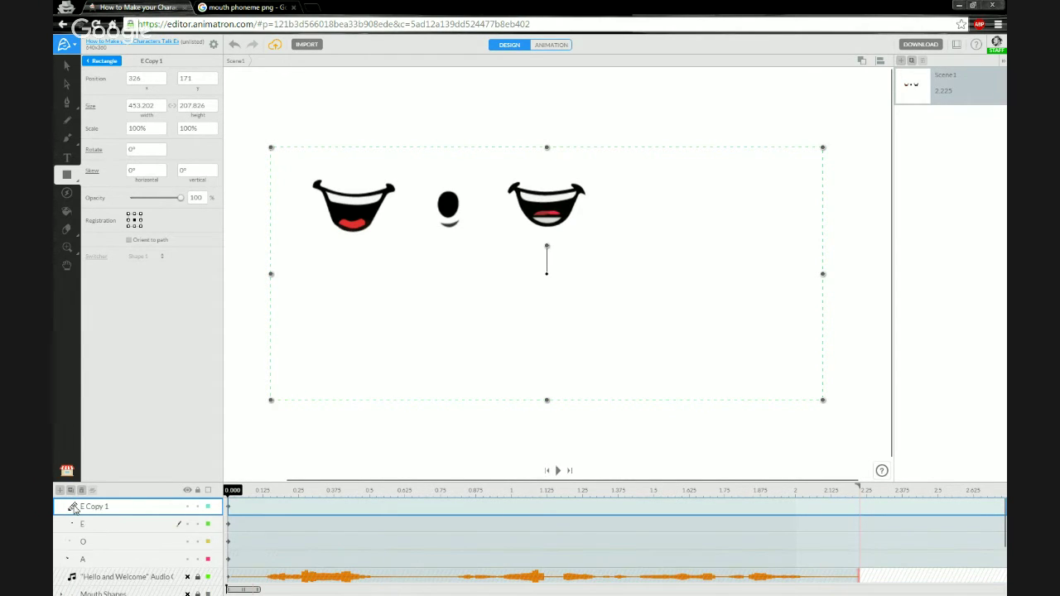
- Inside the E copy, unmask Shape 1, move the rectangle over the W,R mouth, re-enable its mask and return to Scene1
{"action": "double_click", "coordinate": [74, 507]}
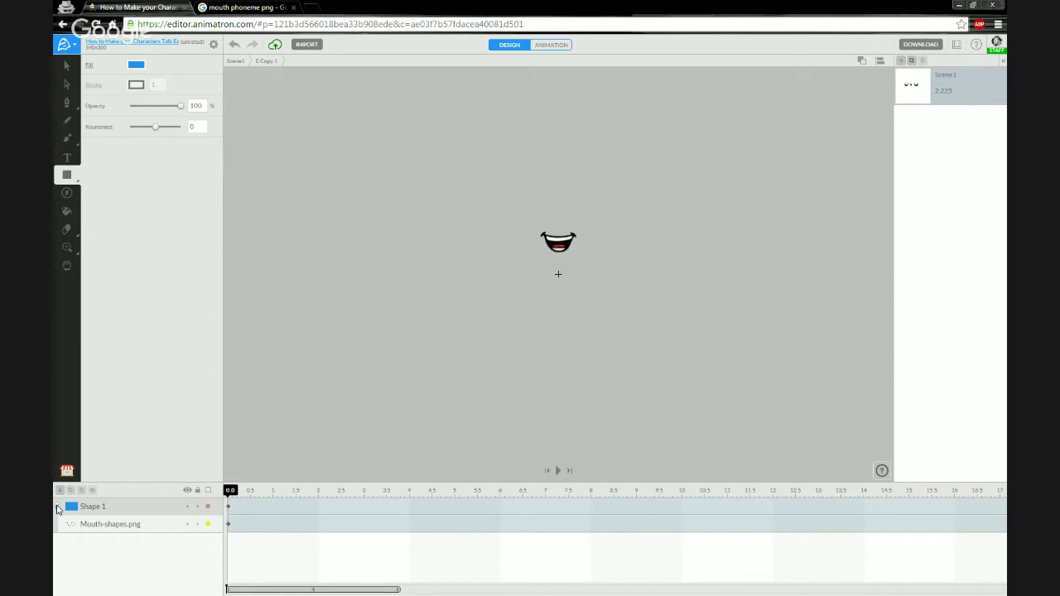
{"action": "left_click", "coordinate": [66, 507]}
{"action": "scroll", "coordinate": [603, 251], "scroll_direction": "up", "scroll_amount": 5}
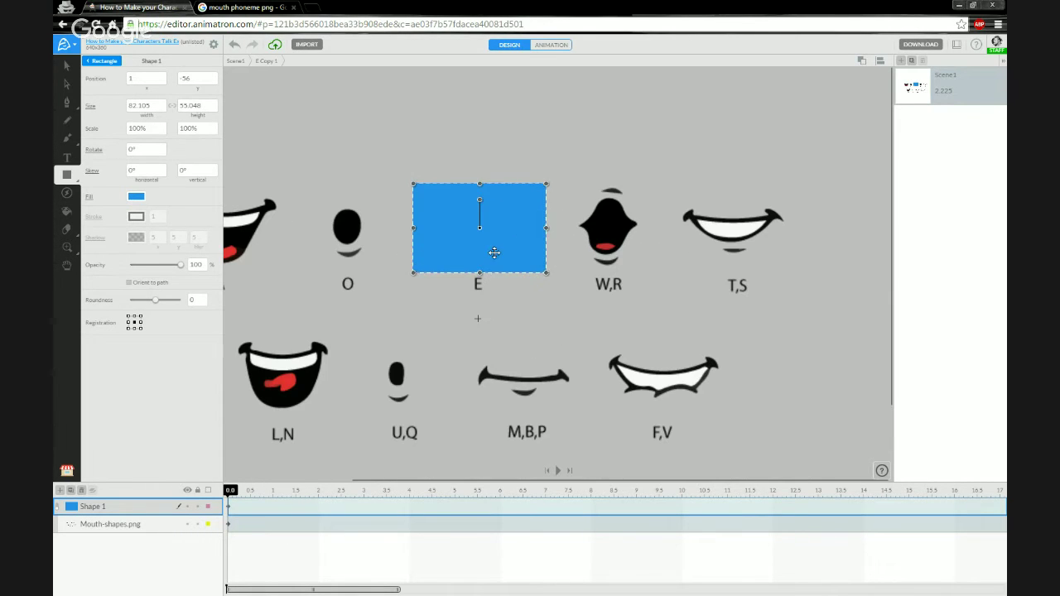
{"action": "left_click_drag", "start_coordinate": [492, 248], "coordinate": [615, 249]}
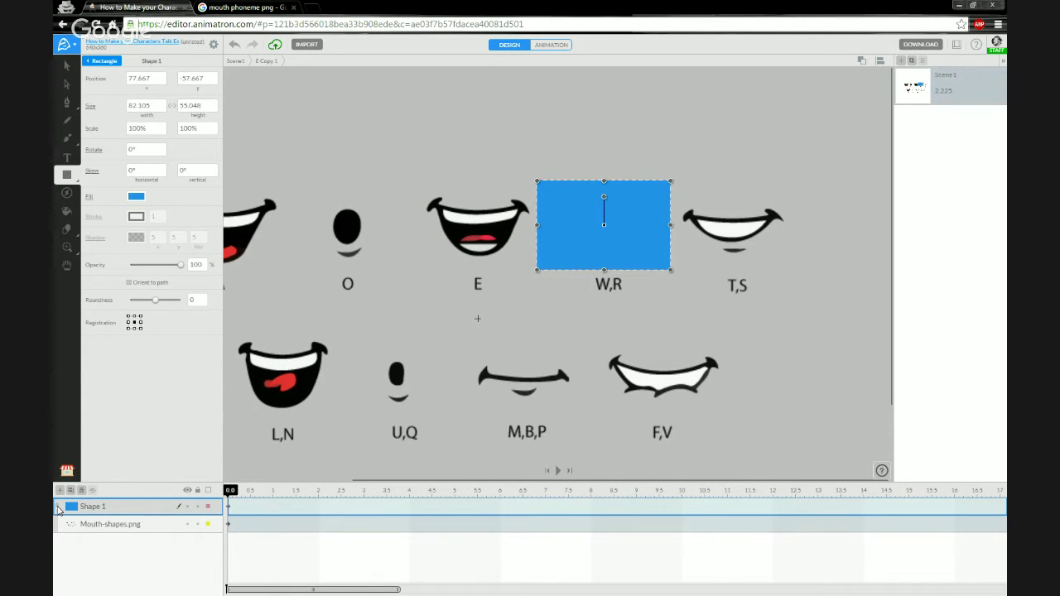
{"action": "left_click", "coordinate": [58, 508]}
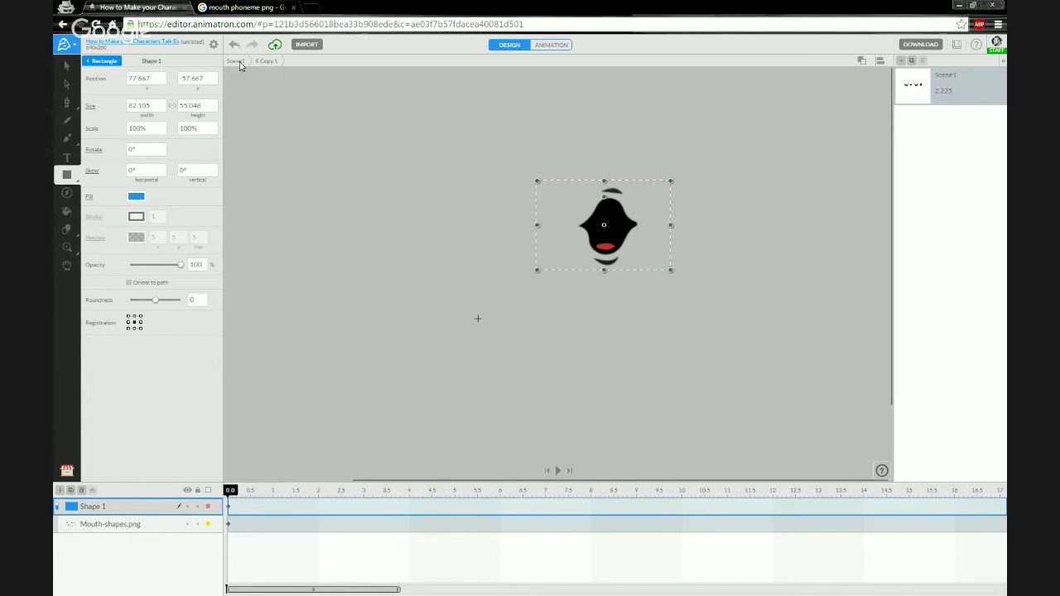
{"action": "left_click", "coordinate": [238, 62]}
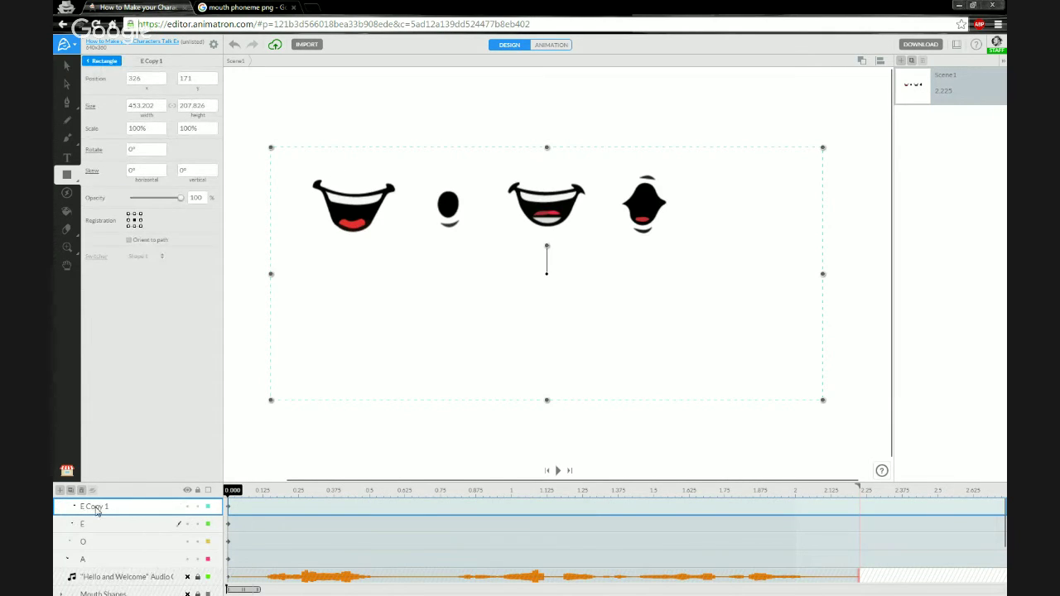
- Rename the copied E layer as W, R
{"action": "double_click", "coordinate": [95, 507]}
{"action": "type", "text": "W"}
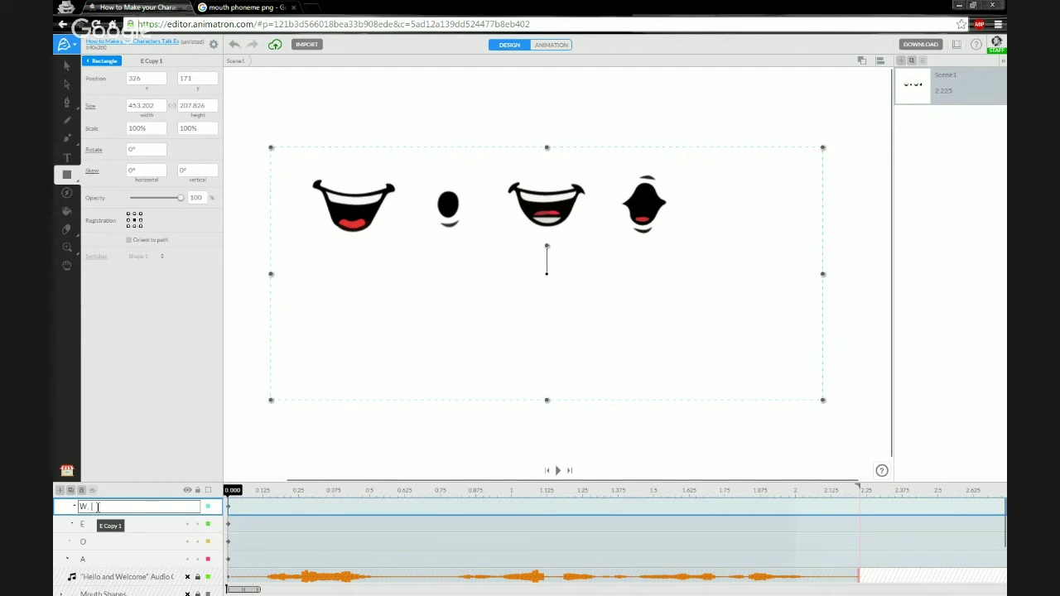
{"action": "type", "text": ", R"}
{"action": "key", "text": "Return"}
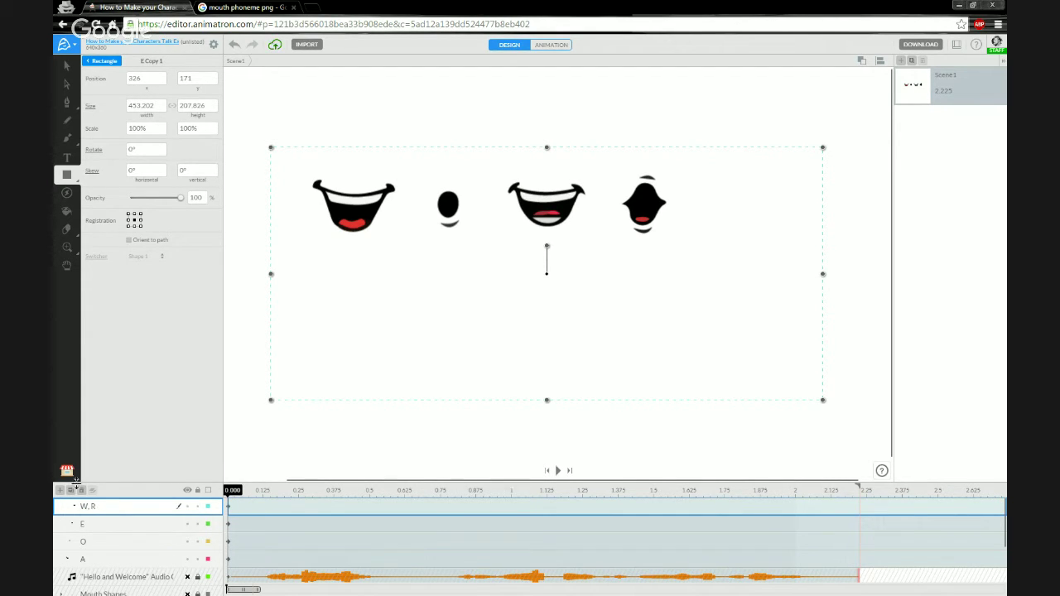
- Group the W, R, E, O and A layers into one folder and name it Mouth Shape TEST
{"action": "left_click", "coordinate": [108, 562], "text": "shift"}
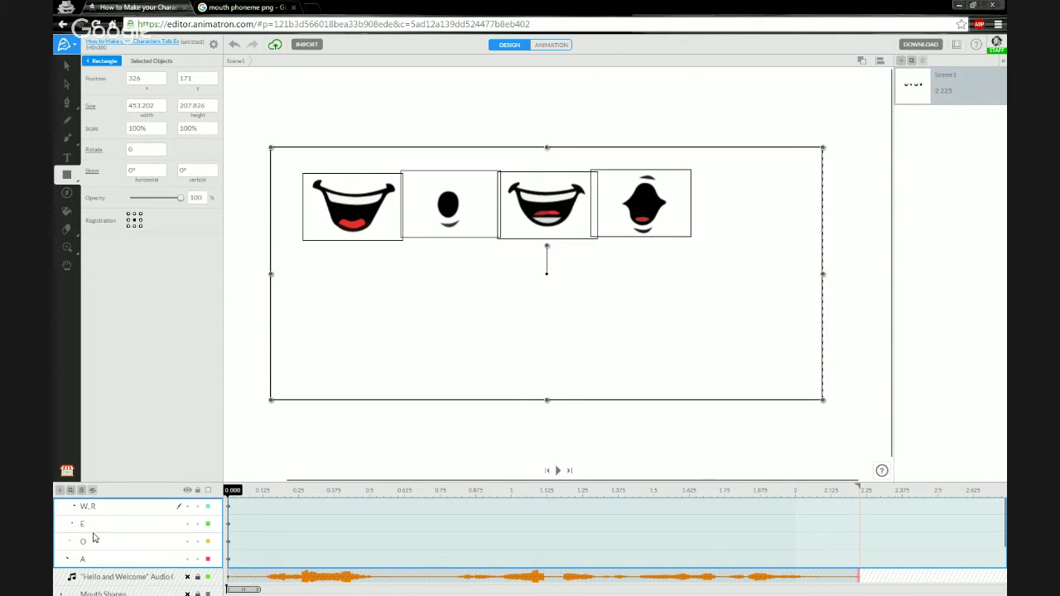
{"action": "left_click", "coordinate": [92, 492]}
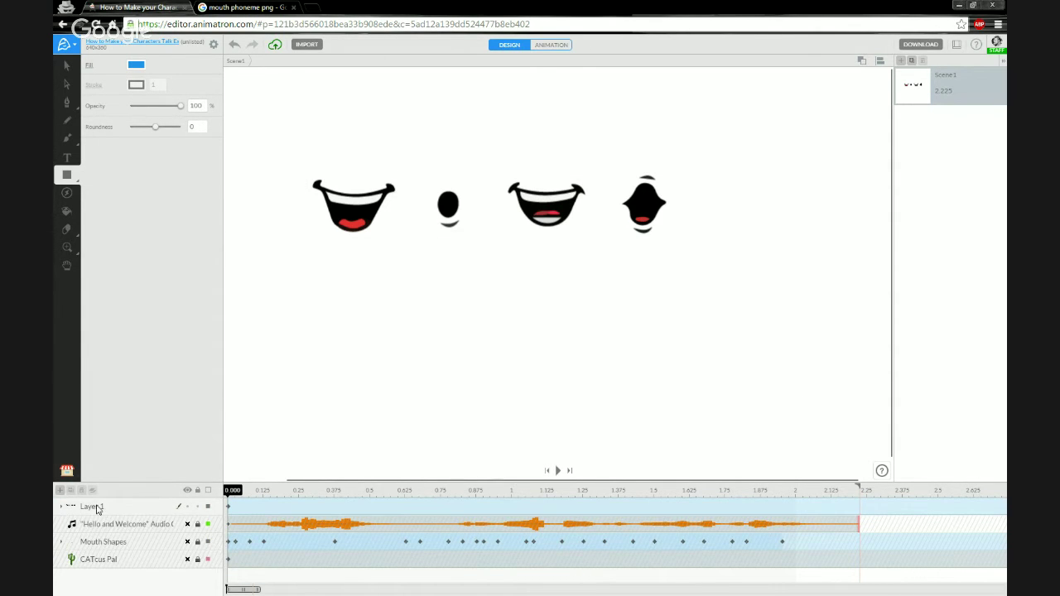
{"action": "double_click", "coordinate": [94, 507]}
{"action": "type", "text": "Mouth "}
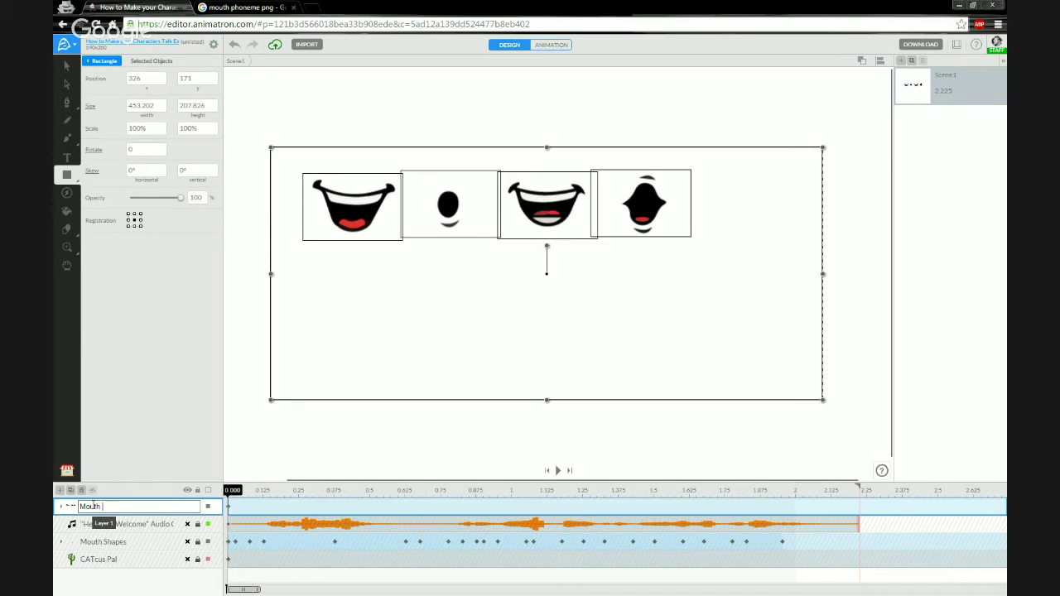
{"action": "type", "text": "Shape TEST"}
{"action": "key", "text": "Return"}
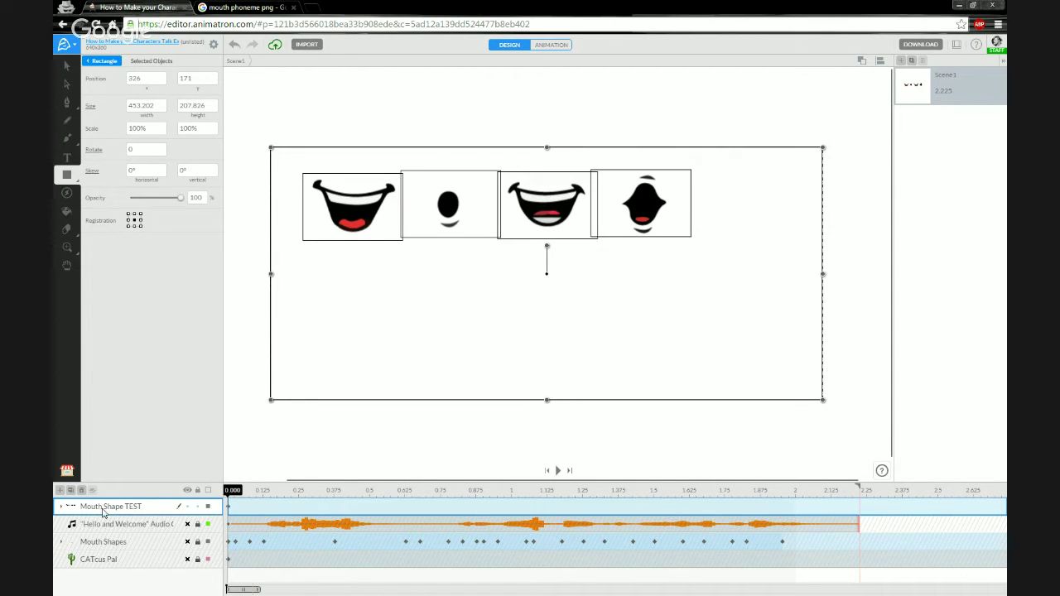
- Expand the Mouth Shape TEST folder and move the A layer so its mouth overlaps the E mouth
{"action": "left_click", "coordinate": [61, 508]}
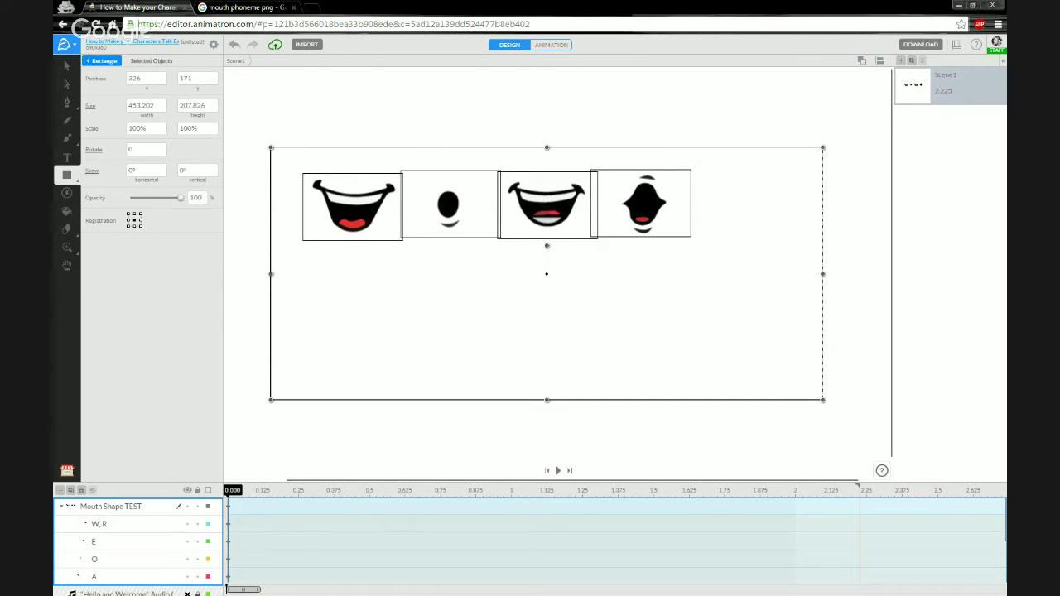
{"action": "left_click", "coordinate": [61, 508]}
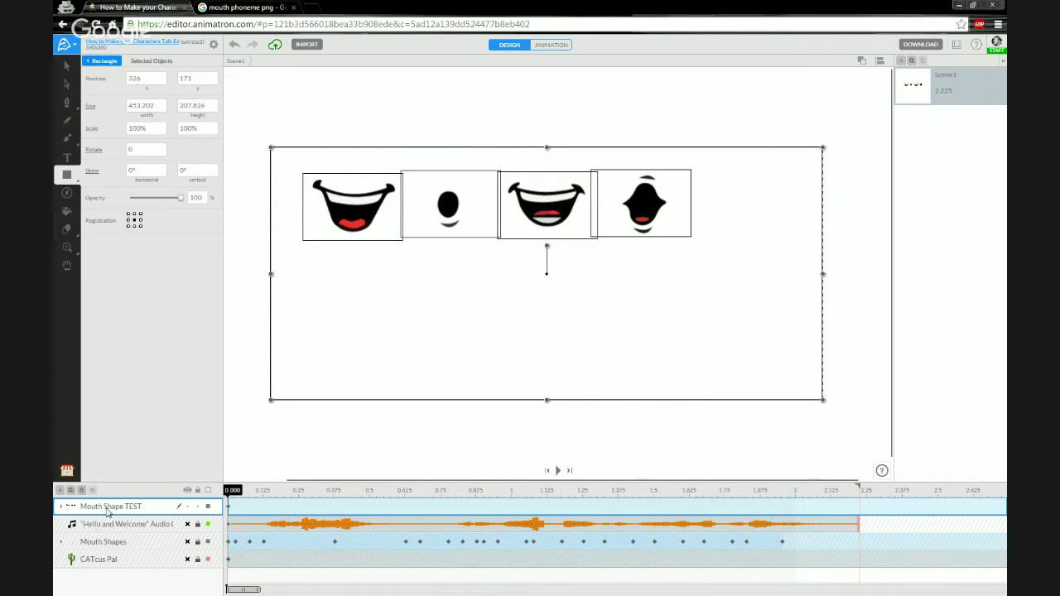
{"action": "left_click", "coordinate": [62, 507]}
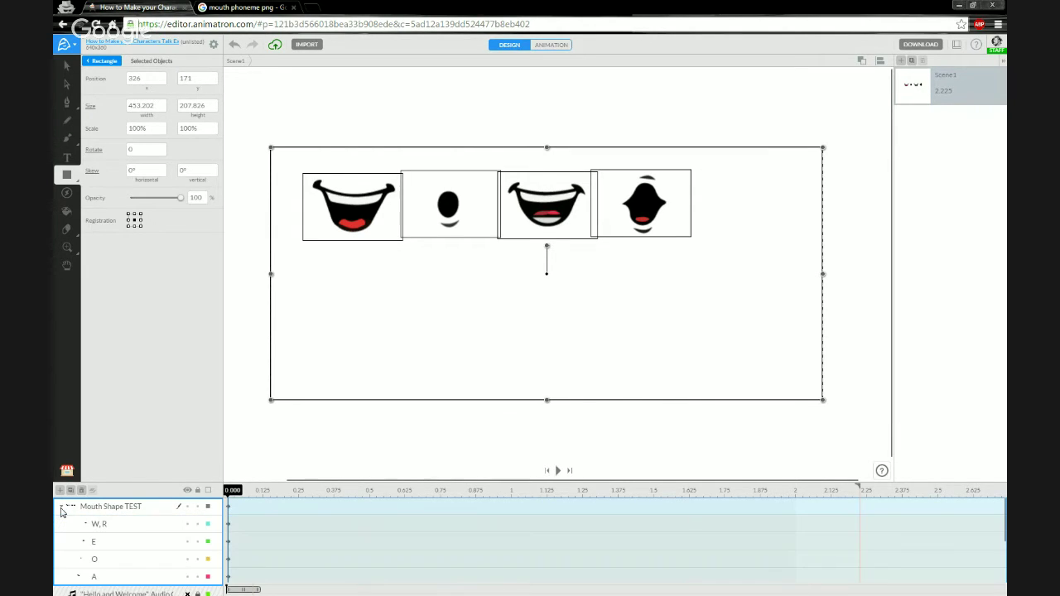
{"action": "left_click", "coordinate": [116, 578]}
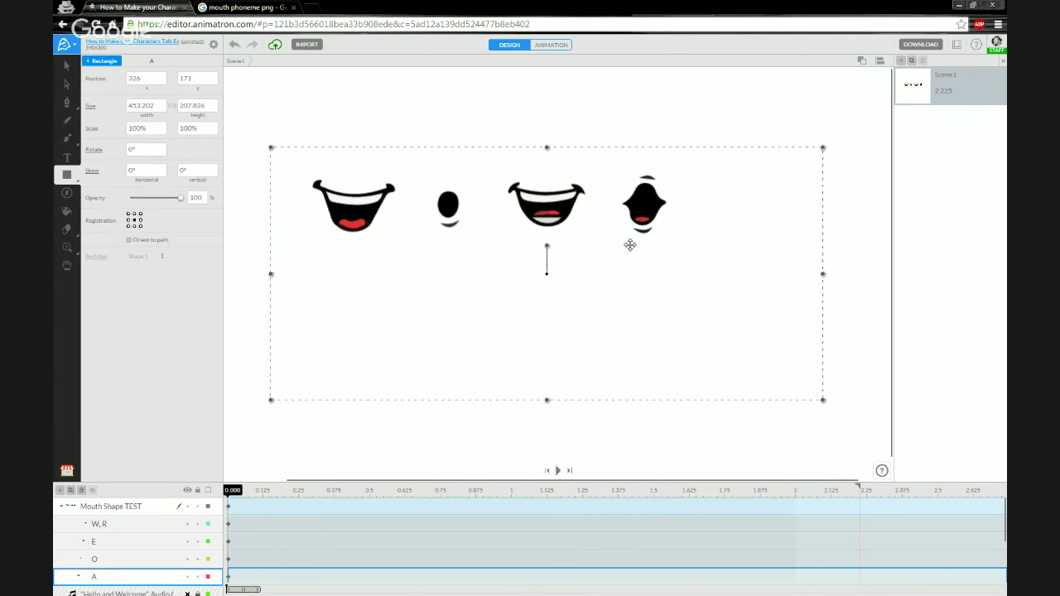
{"action": "left_click_drag", "start_coordinate": [600, 315], "coordinate": [634, 319]}
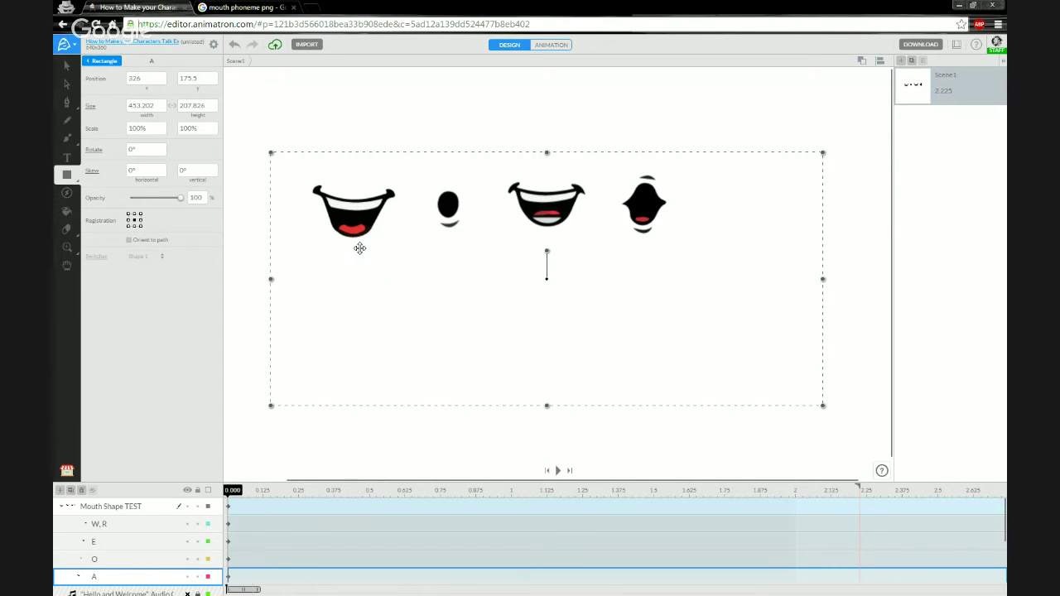
{"action": "left_click_drag", "start_coordinate": [381, 246], "coordinate": [552, 241]}
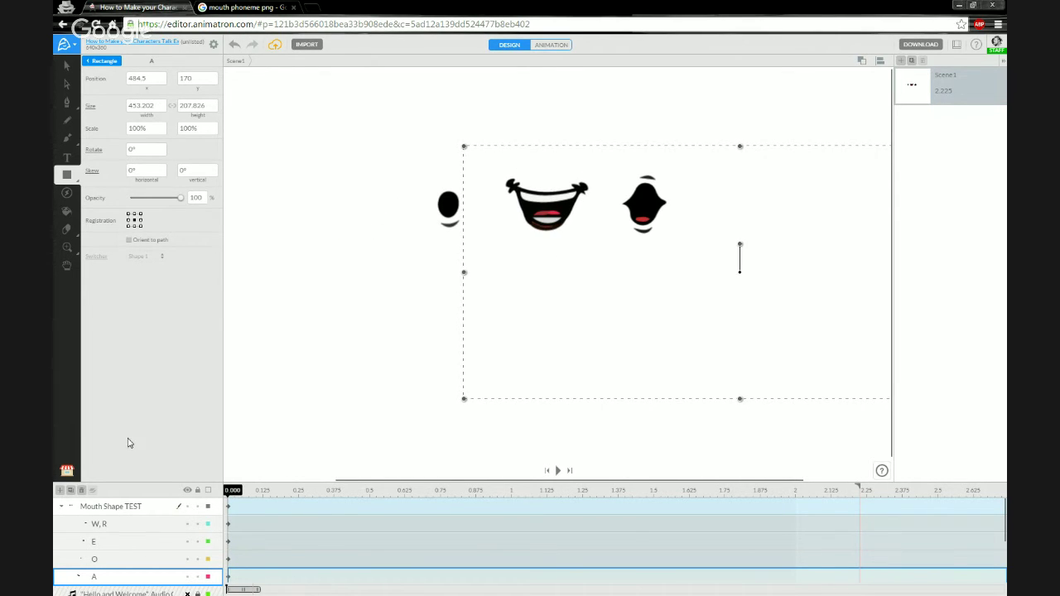
- Move the O and W, R layers so that their mouths also overlap the E mouth, and deselect
{"action": "left_click", "coordinate": [113, 561]}
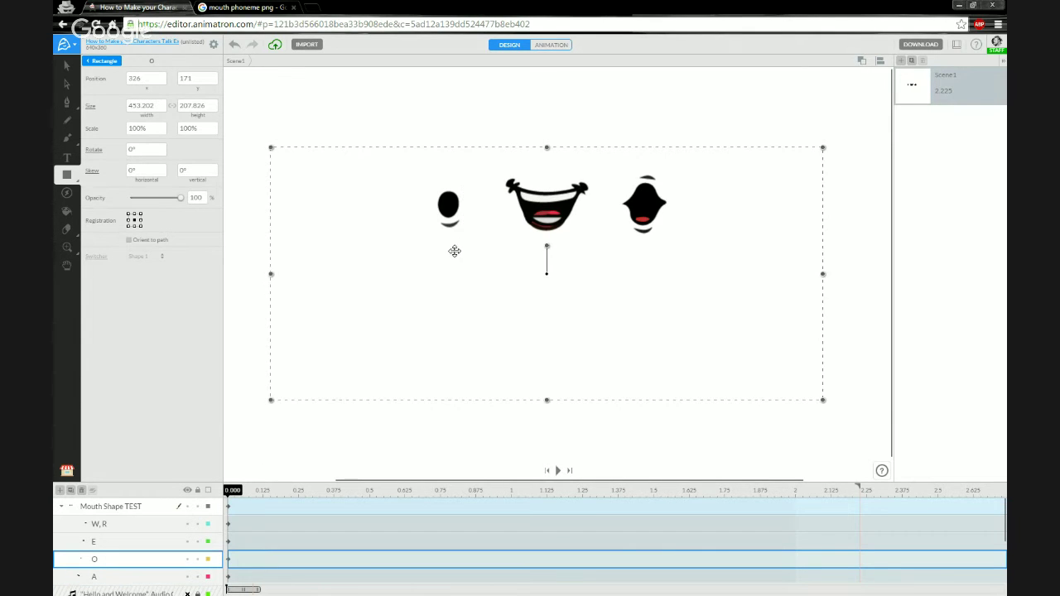
{"action": "left_click_drag", "start_coordinate": [455, 254], "coordinate": [551, 255]}
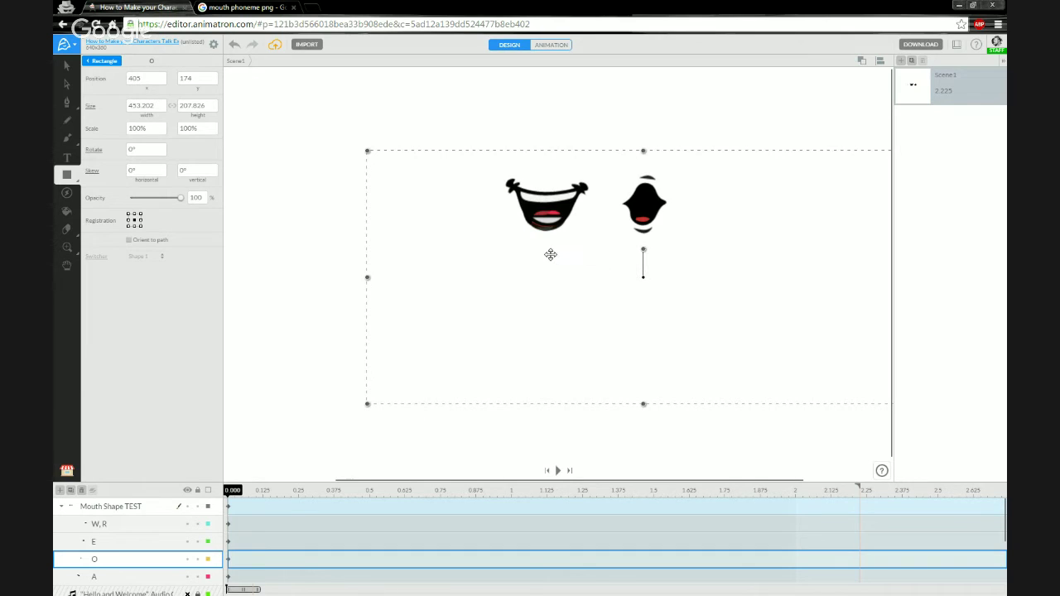
{"action": "left_click", "coordinate": [120, 544]}
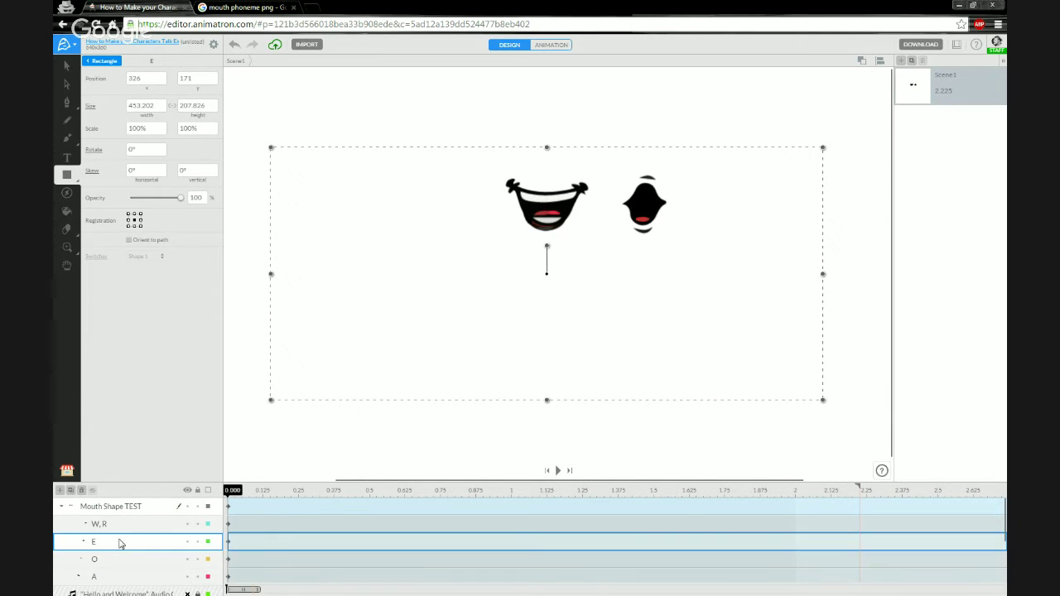
{"action": "left_click", "coordinate": [188, 525]}
{"action": "left_click", "coordinate": [188, 526]}
{"action": "left_click", "coordinate": [143, 525]}
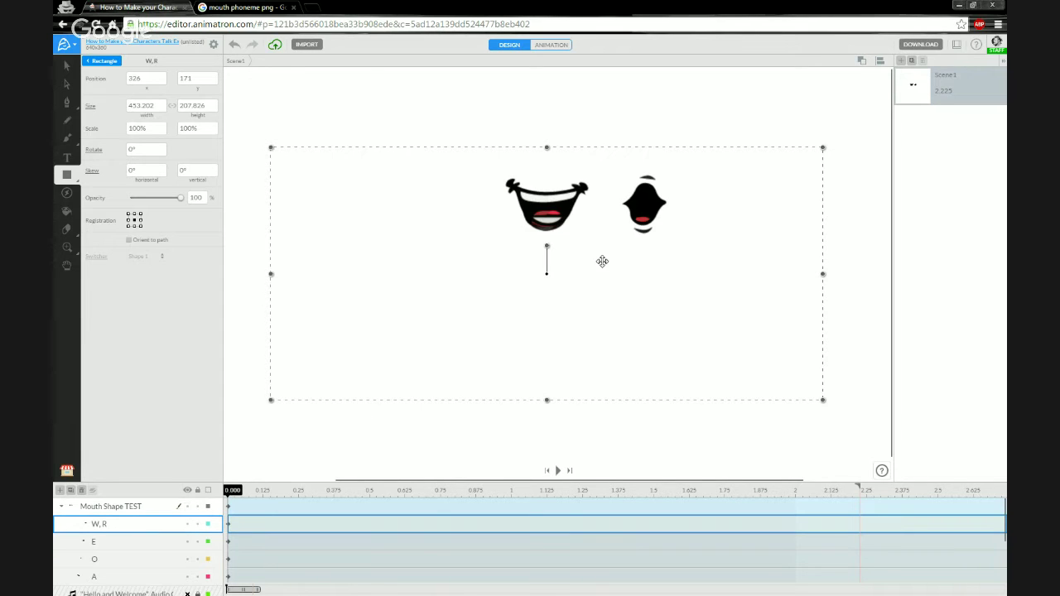
{"action": "left_click_drag", "start_coordinate": [705, 269], "coordinate": [607, 268]}
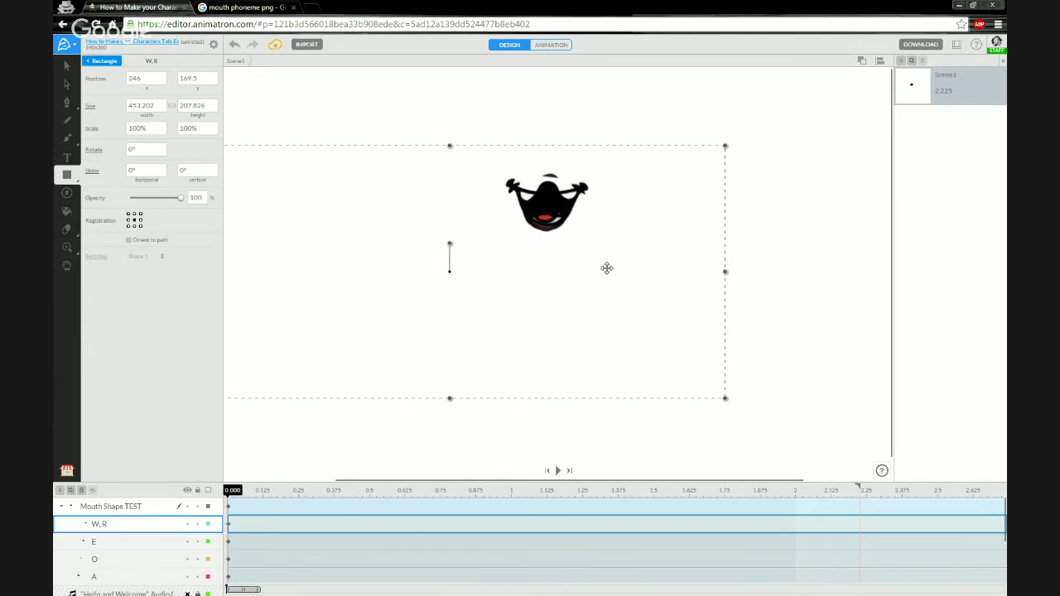
{"action": "left_click", "coordinate": [360, 107]}
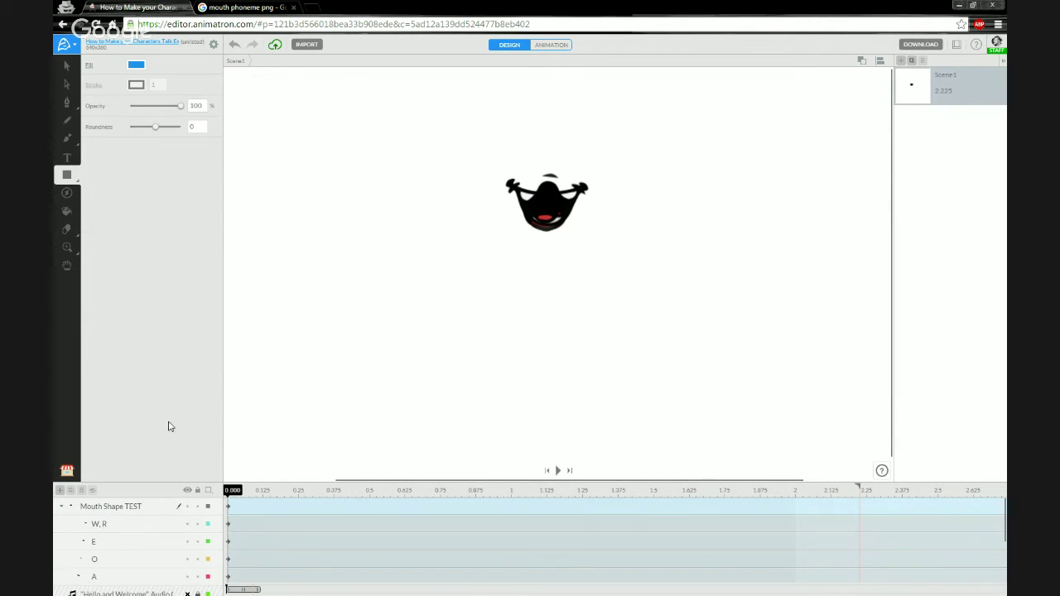
- Toggle the mouth layers' visibility so that W, R, O and A are hidden and only E is shown
{"action": "left_click", "coordinate": [239, 527]}
{"action": "left_click", "coordinate": [188, 525]}
{"action": "left_click", "coordinate": [188, 543]}
{"action": "left_click", "coordinate": [188, 560]}
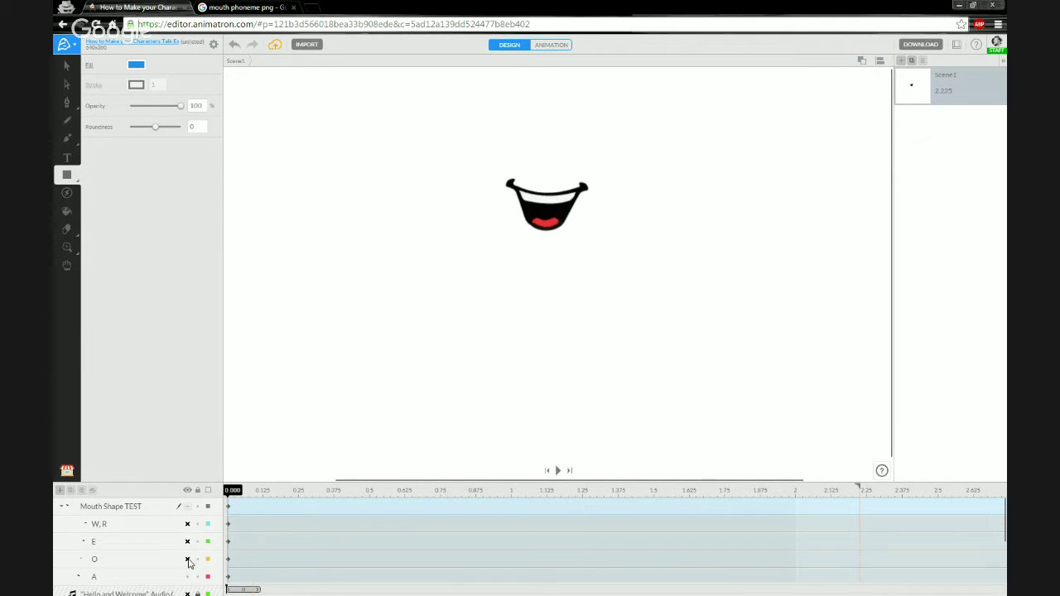
{"action": "left_click", "coordinate": [189, 543]}
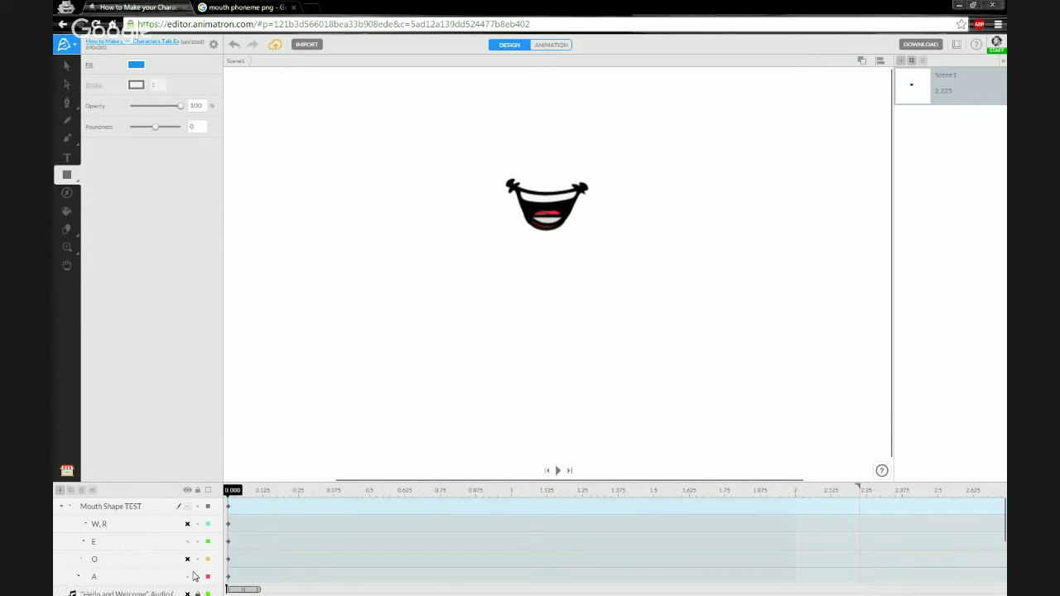
{"action": "left_click", "coordinate": [188, 577]}
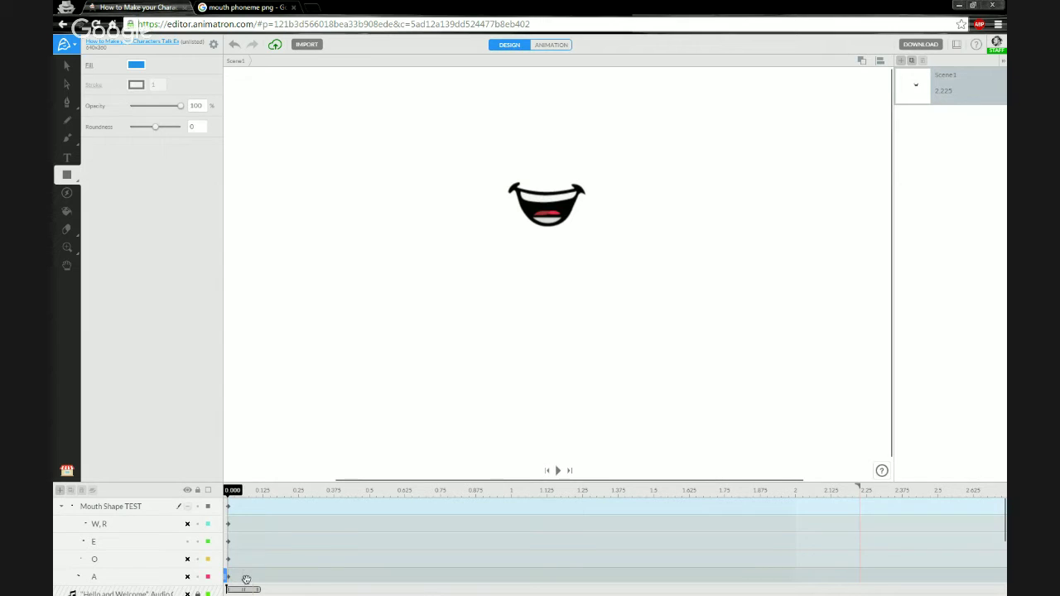
- Try delaying the A layer's start on the timeline to 0.125 and 0.075 seconds, and move it back to 0
{"action": "left_click_drag", "start_coordinate": [249, 580], "coordinate": [284, 577]}
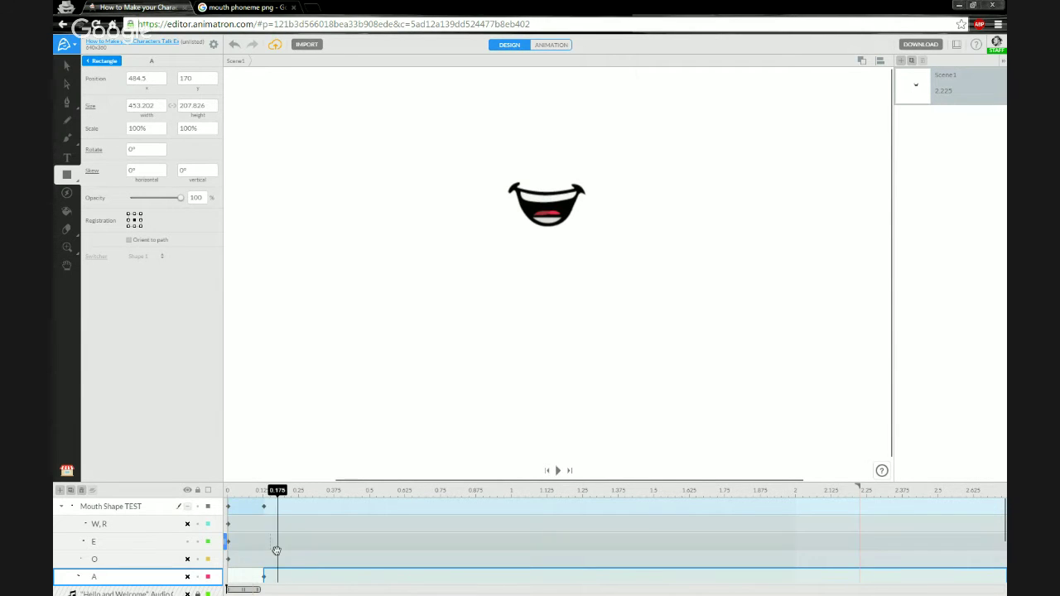
{"action": "scroll", "coordinate": [276, 550], "scroll_direction": "down", "scroll_amount": 1}
{"action": "scroll", "coordinate": [277, 551], "scroll_direction": "up", "scroll_amount": 1}
{"action": "scroll", "coordinate": [277, 551], "scroll_direction": "down", "scroll_amount": 1}
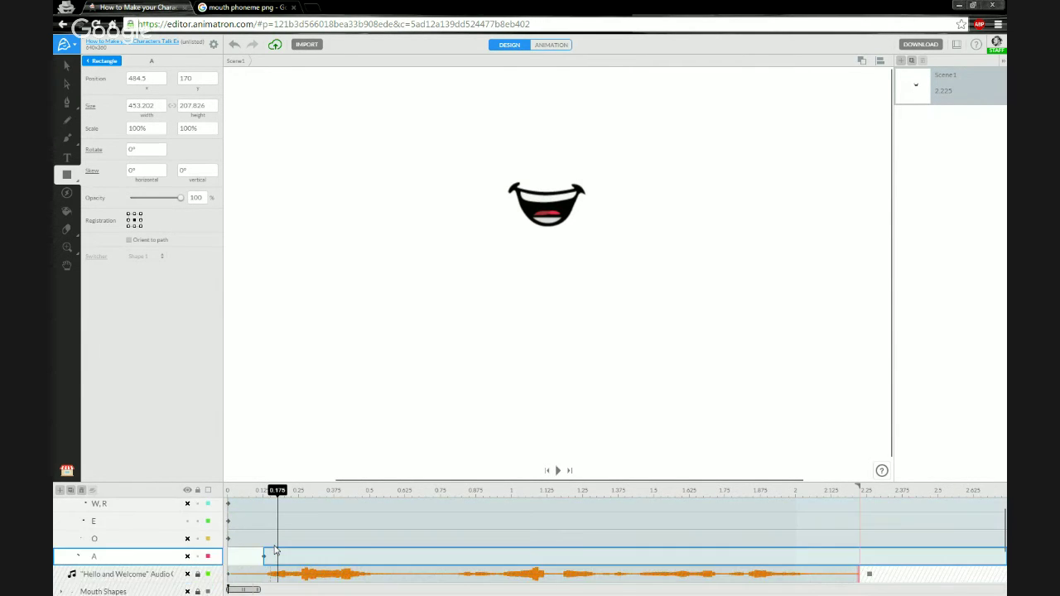
{"action": "scroll", "coordinate": [276, 551], "scroll_direction": "up", "scroll_amount": 1}
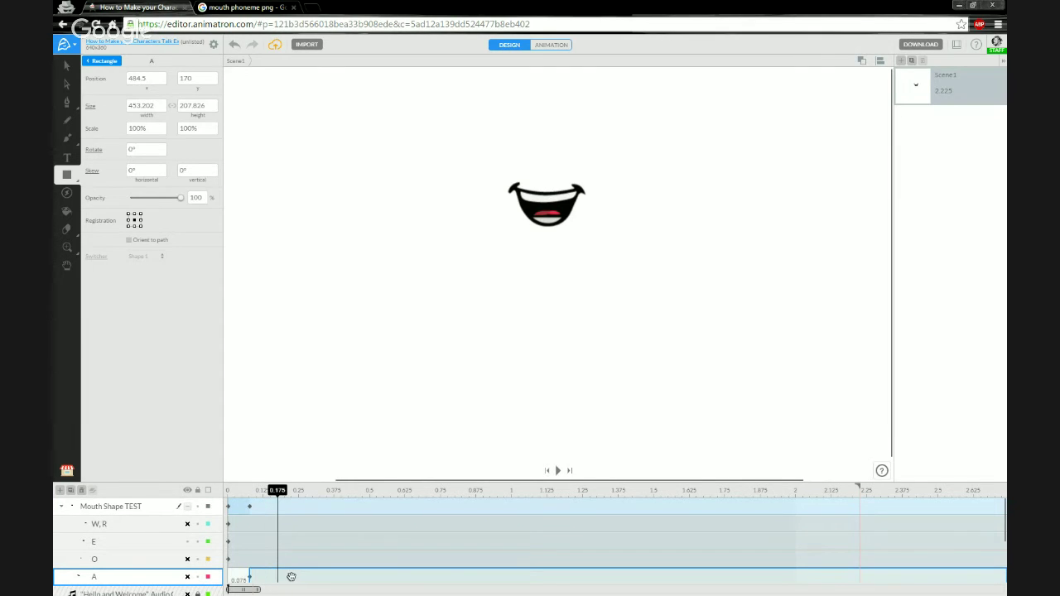
{"action": "scroll", "coordinate": [252, 528], "scroll_direction": "down", "scroll_amount": 1}
{"action": "scroll", "coordinate": [252, 528], "scroll_direction": "up", "scroll_amount": 1}
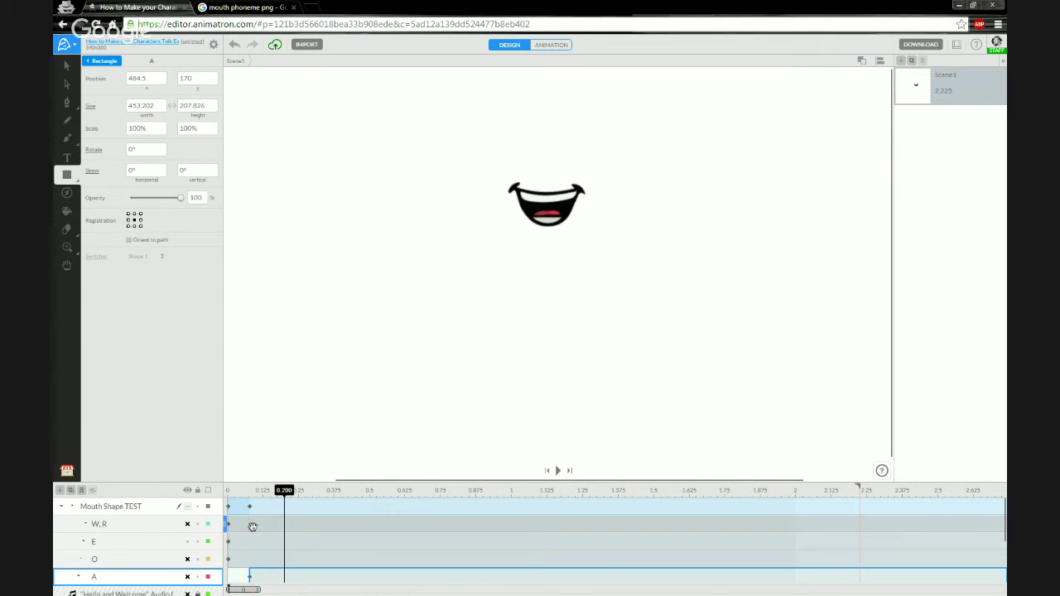
{"action": "scroll", "coordinate": [252, 528], "scroll_direction": "down", "scroll_amount": 2}
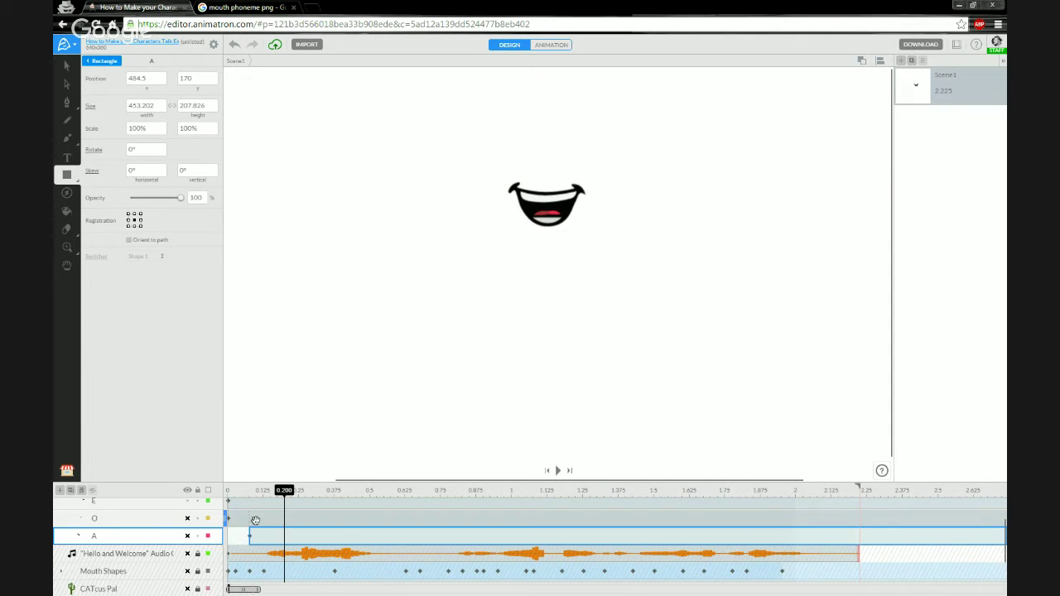
{"action": "left_click_drag", "start_coordinate": [252, 537], "coordinate": [222, 534]}
{"action": "key", "text": "Home"}
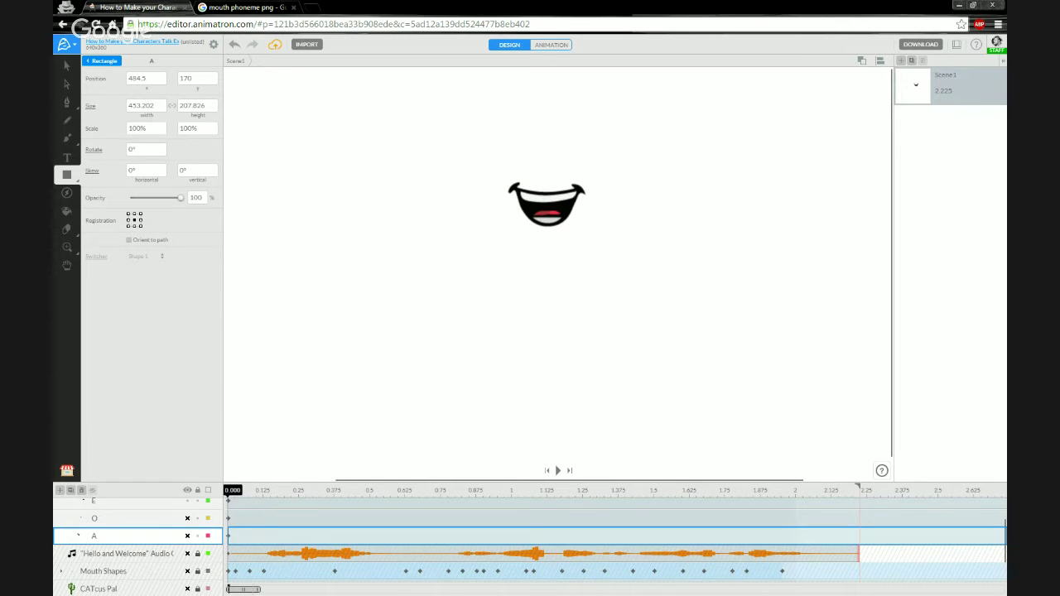
- Collapse the Mouth Shape TEST folder, and expand and unlock the Mouth Shapes folder to examine its layers
{"action": "scroll", "coordinate": [95, 535], "scroll_direction": "up", "scroll_amount": 2}
{"action": "left_click", "coordinate": [62, 507]}
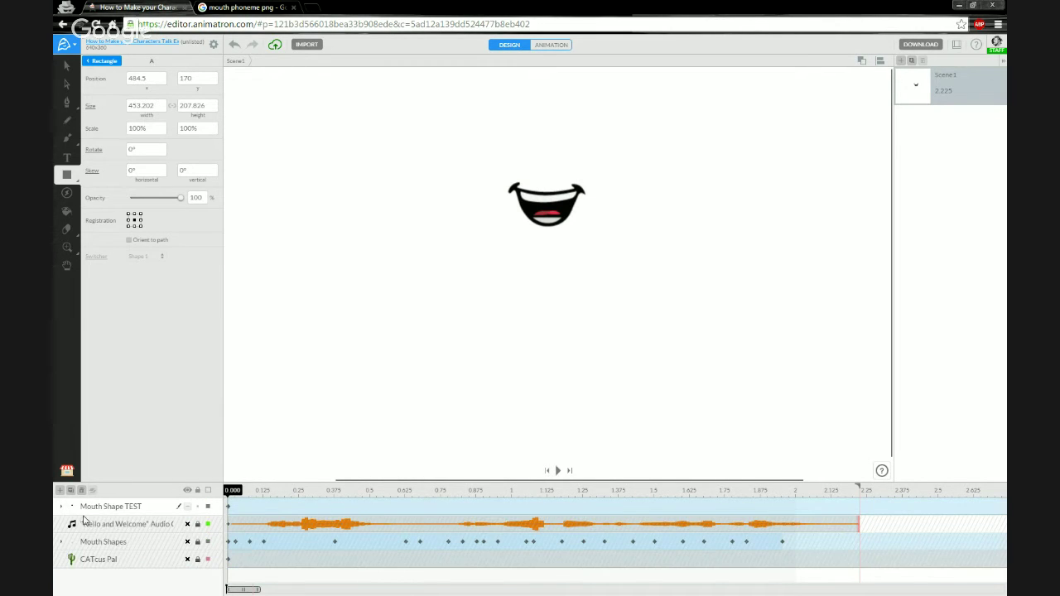
{"action": "left_click", "coordinate": [61, 542]}
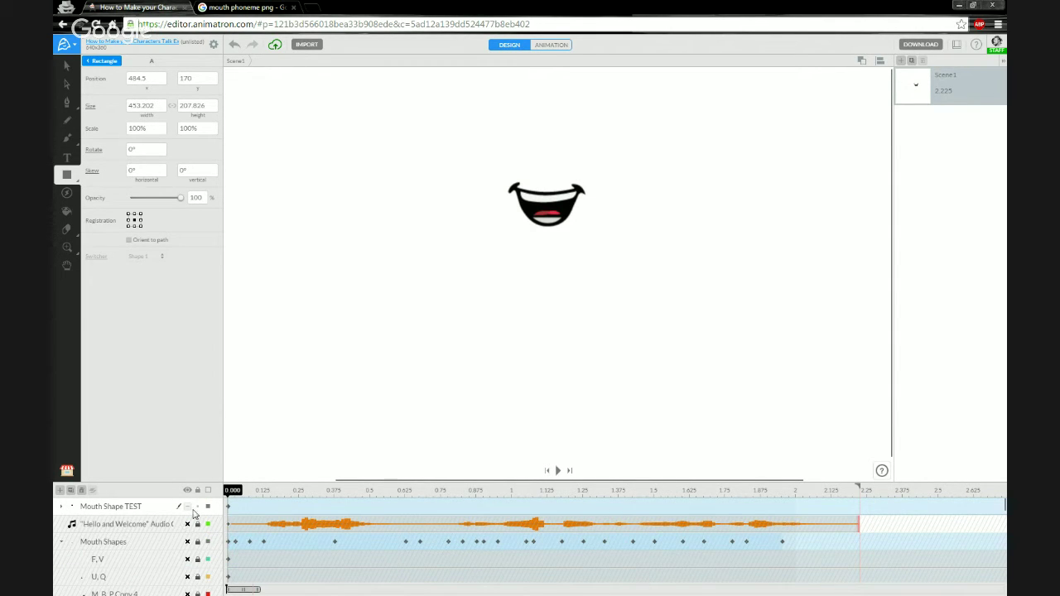
{"action": "scroll", "coordinate": [152, 552], "scroll_direction": "down", "scroll_amount": 1}
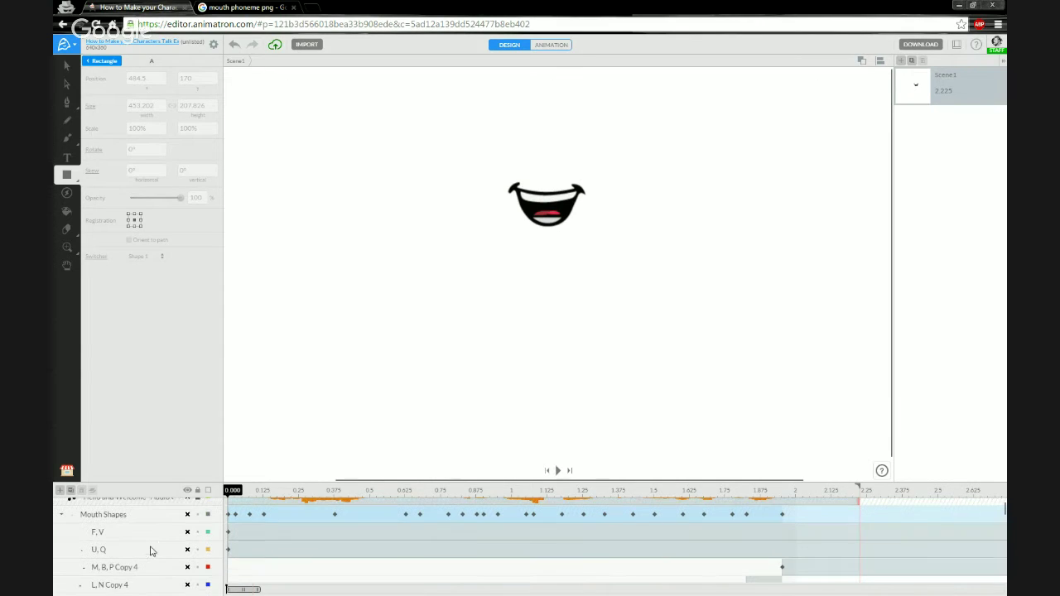
- Make the Mouth Shapes folder visible and review its layers down to the bottom M, B, P layer
{"action": "scroll", "coordinate": [161, 538], "scroll_direction": "up", "scroll_amount": 1}
{"action": "left_click", "coordinate": [189, 529]}
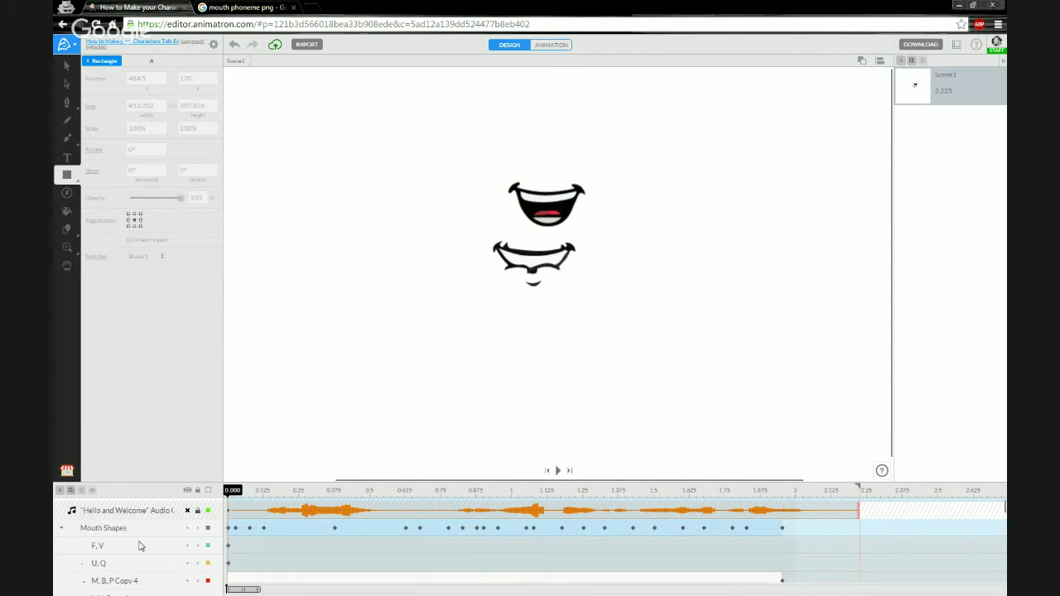
{"action": "scroll", "coordinate": [141, 546], "scroll_direction": "down", "scroll_amount": 8}
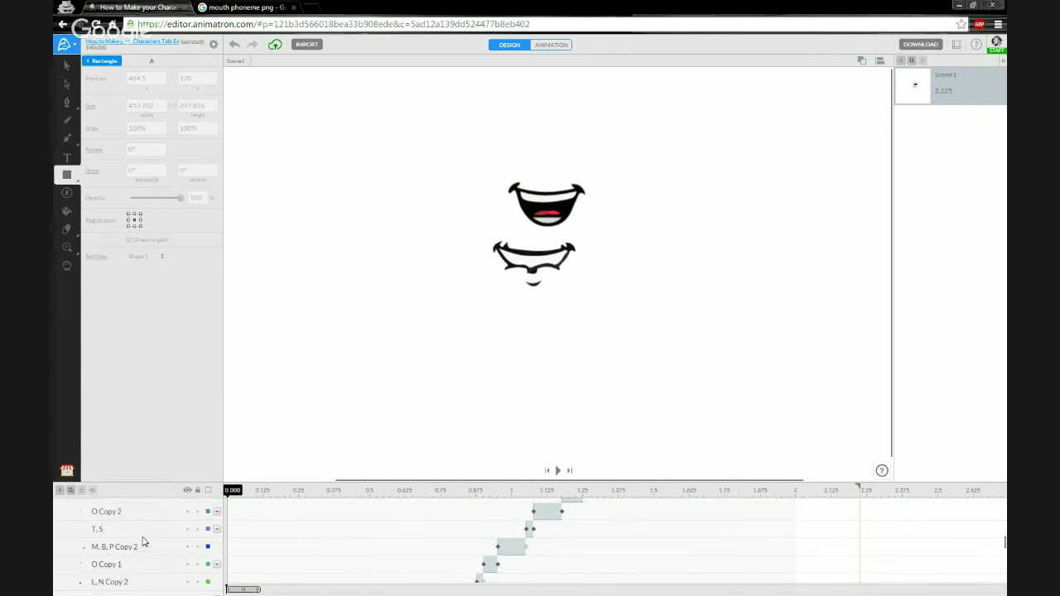
{"action": "scroll", "coordinate": [142, 542], "scroll_direction": "down", "scroll_amount": 10}
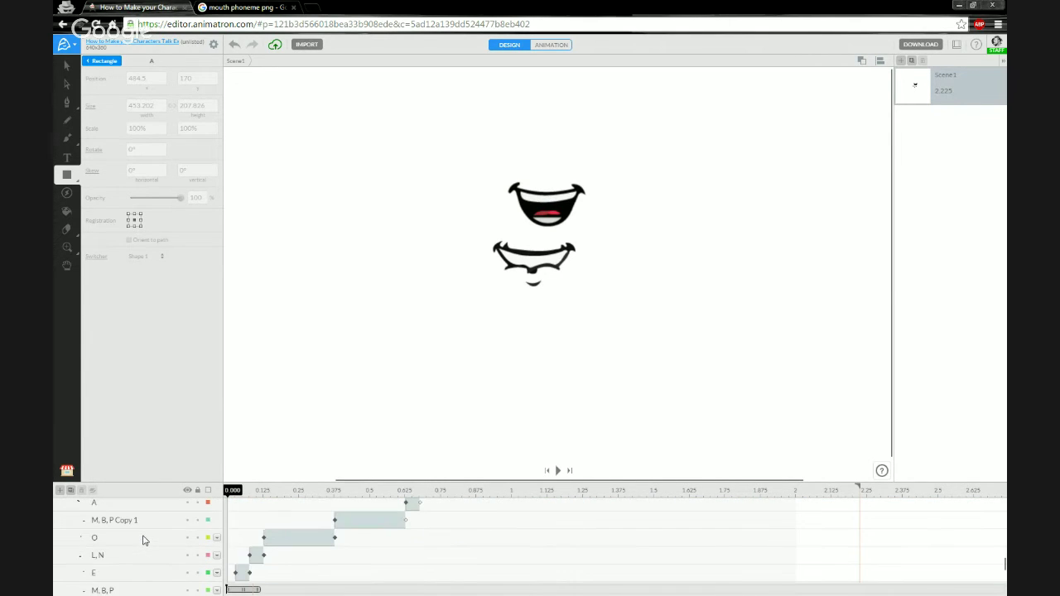
{"action": "scroll", "coordinate": [143, 541], "scroll_direction": "down", "scroll_amount": 3}
{"action": "scroll", "coordinate": [144, 539], "scroll_direction": "up", "scroll_amount": 2}
{"action": "scroll", "coordinate": [144, 539], "scroll_direction": "down", "scroll_amount": 1}
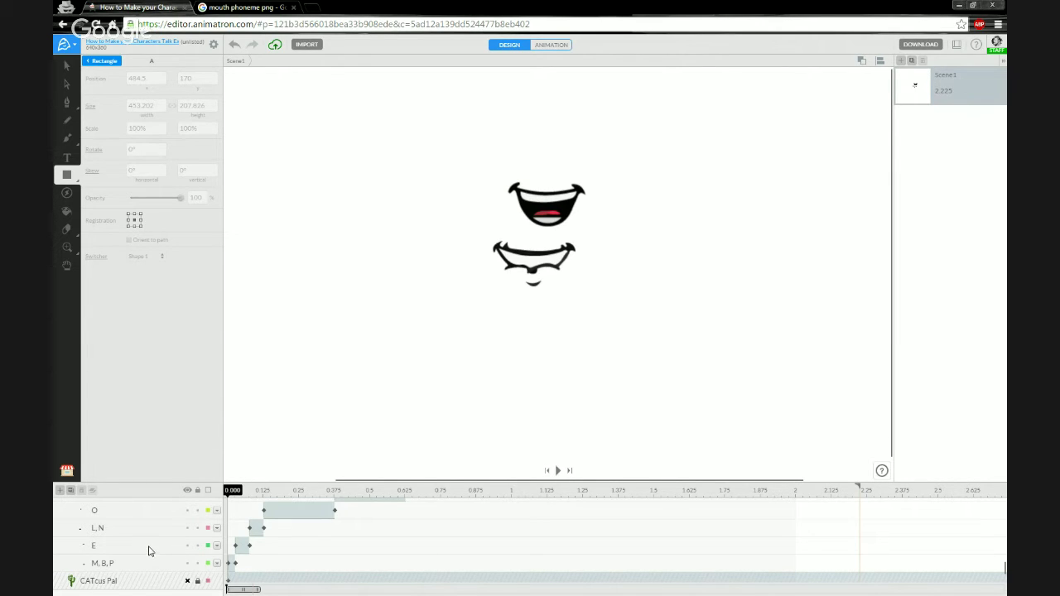
- Rename the bottom M, B, P layer in the Mouth Shapes folder as "M, B, P (resting)"
{"action": "left_click", "coordinate": [127, 569]}
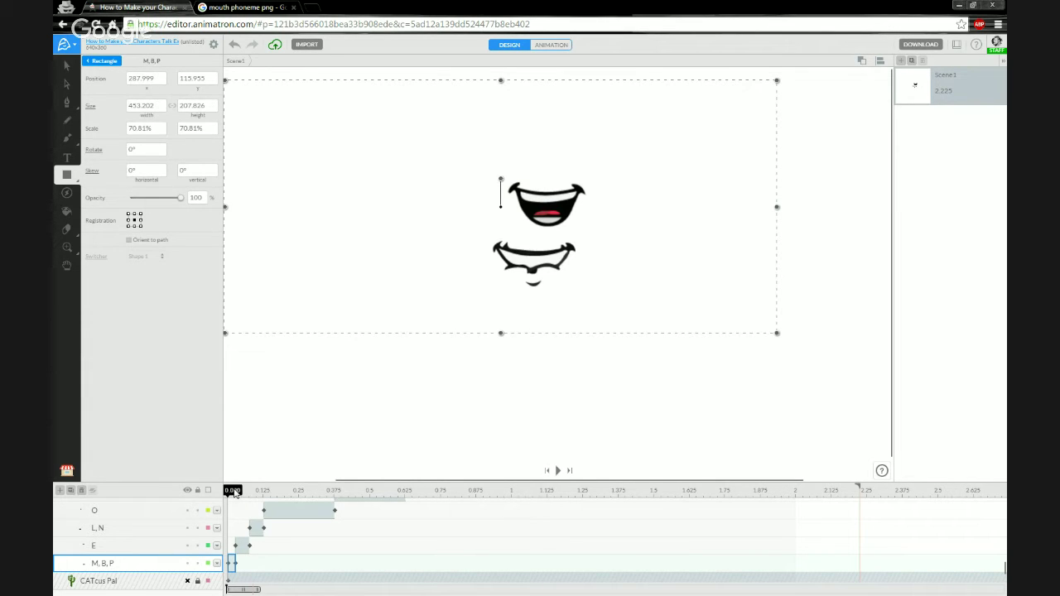
{"action": "double_click", "coordinate": [117, 566]}
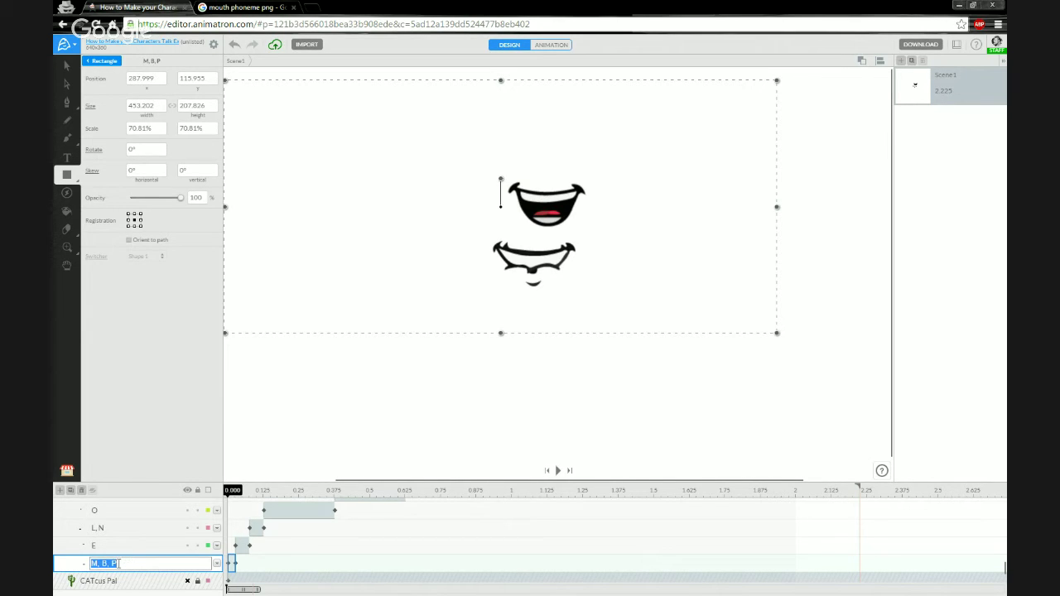
{"action": "left_click", "coordinate": [117, 564]}
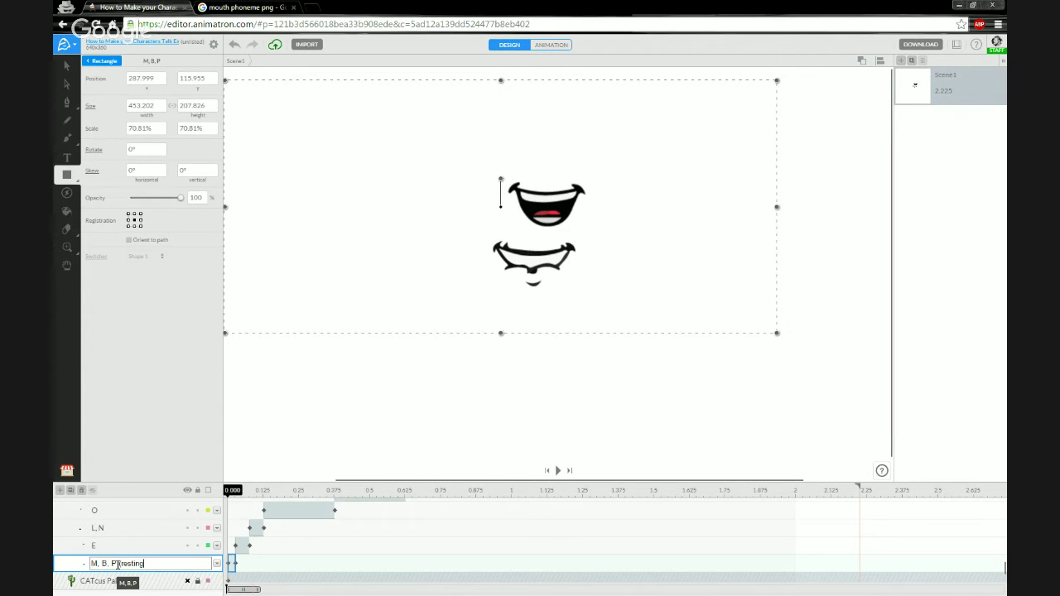
{"action": "key", "text": "Return"}
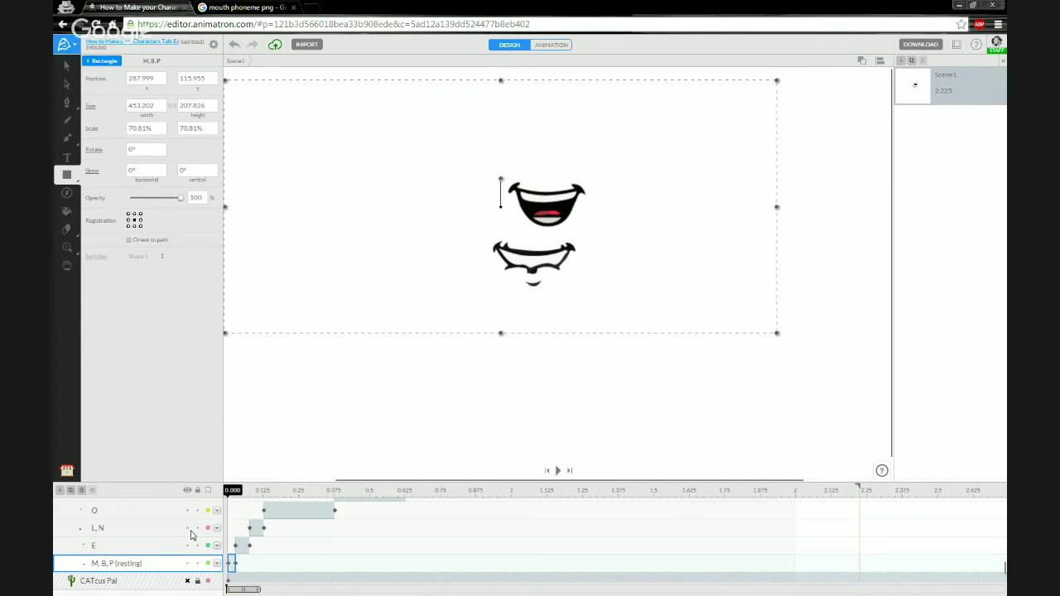
- Hide the Mouth Shape TEST folder and the F, V and U, Q layers in the Mouth Shapes folder
{"action": "scroll", "coordinate": [158, 533], "scroll_direction": "down", "scroll_amount": 10}
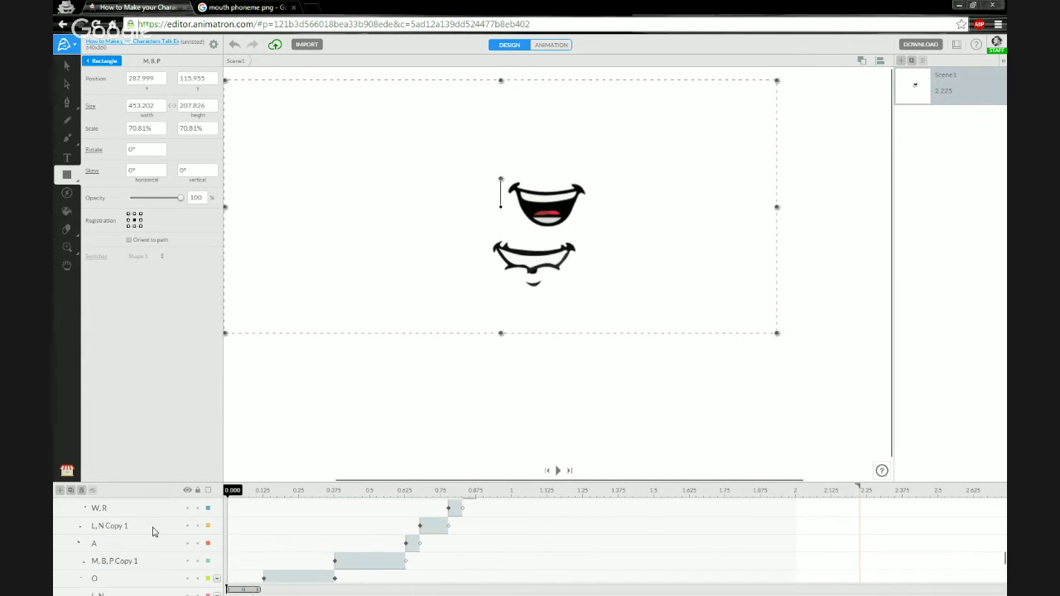
{"action": "scroll", "coordinate": [153, 533], "scroll_direction": "up", "scroll_amount": 10}
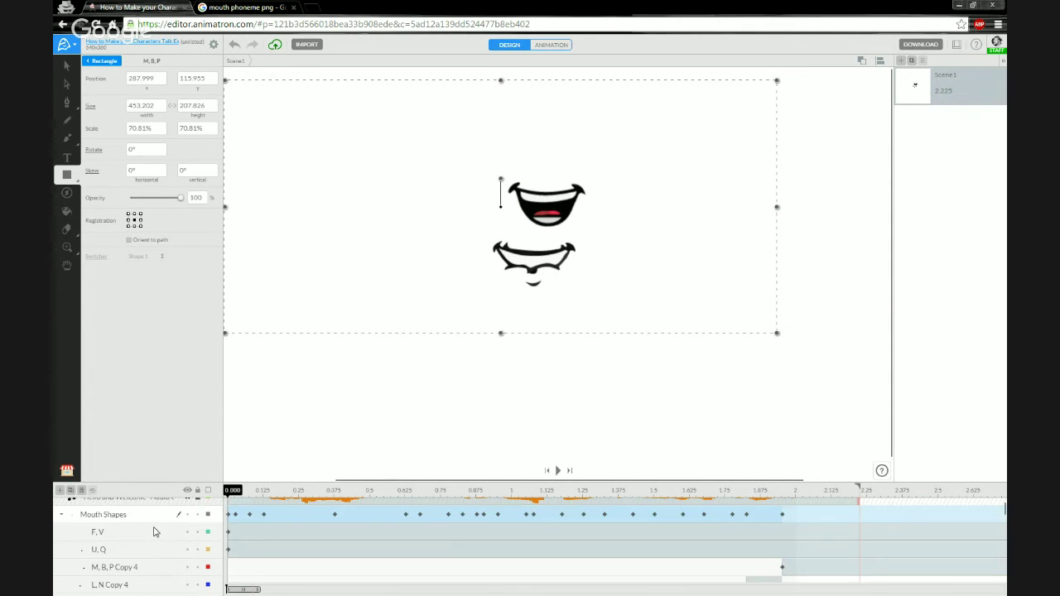
{"action": "left_click", "coordinate": [187, 507]}
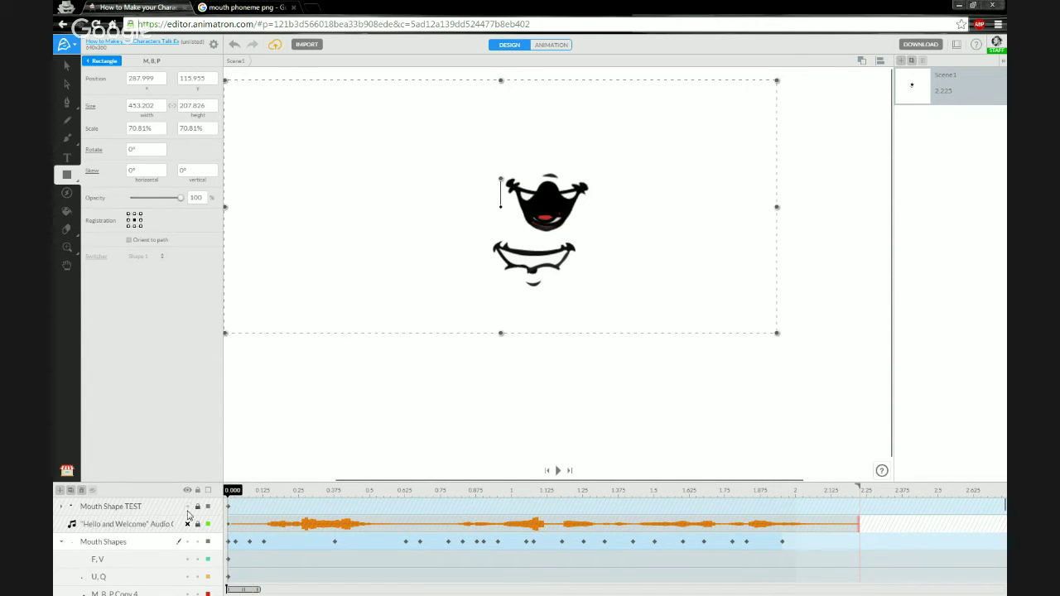
{"action": "left_click", "coordinate": [189, 508]}
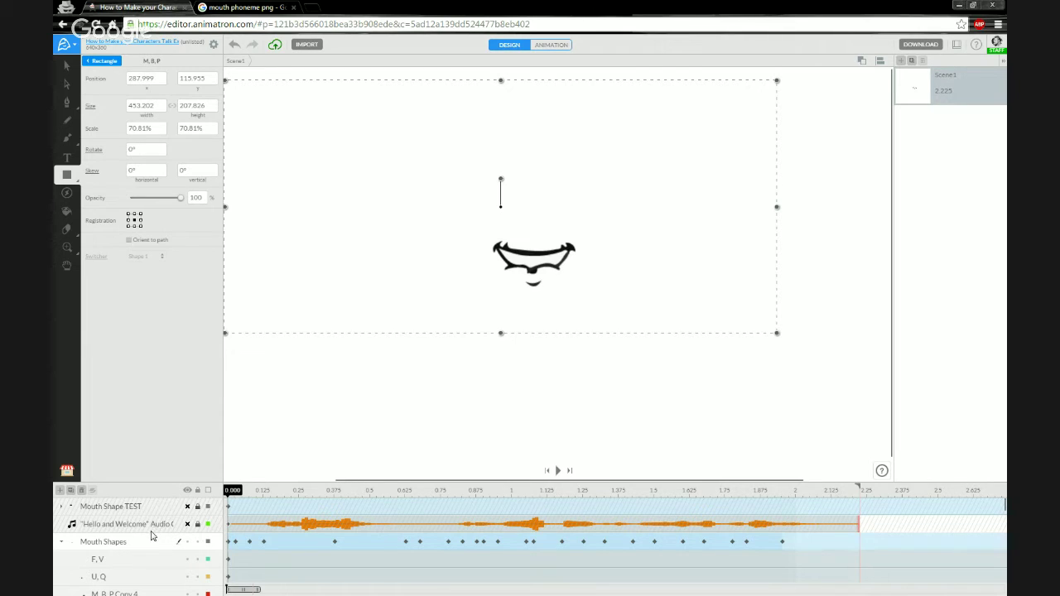
{"action": "scroll", "coordinate": [165, 538], "scroll_direction": "down", "scroll_amount": 5}
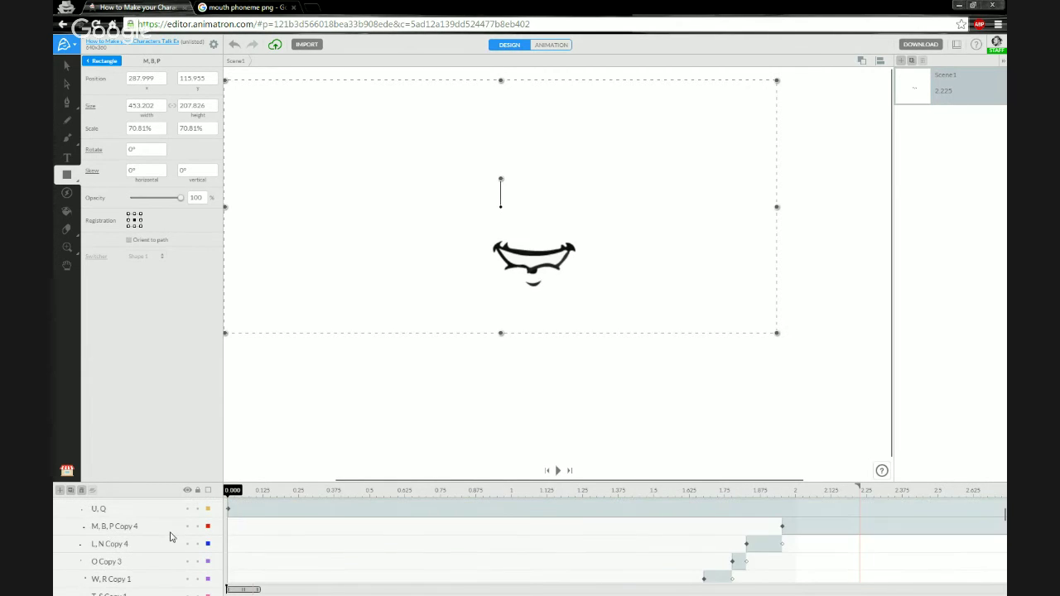
{"action": "scroll", "coordinate": [174, 538], "scroll_direction": "up", "scroll_amount": 4}
{"action": "left_click", "coordinate": [187, 547]}
{"action": "scroll", "coordinate": [165, 545], "scroll_direction": "down", "scroll_amount": 5}
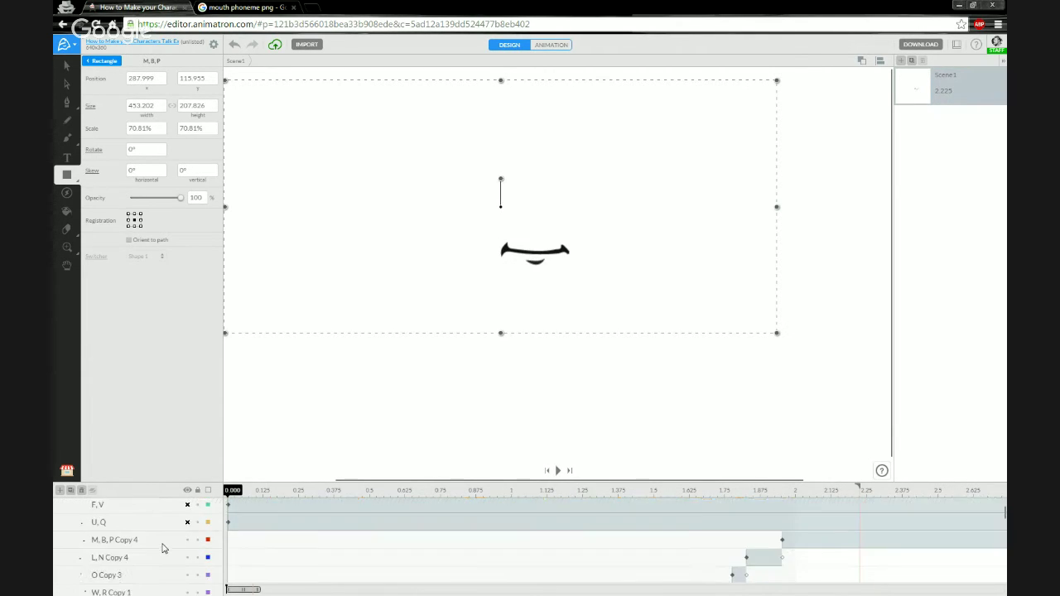
- Scrub from the resting mouth through the E, L, N and O layers on the timeline, and return to 0 seconds
{"action": "scroll", "coordinate": [163, 547], "scroll_direction": "down", "scroll_amount": 10}
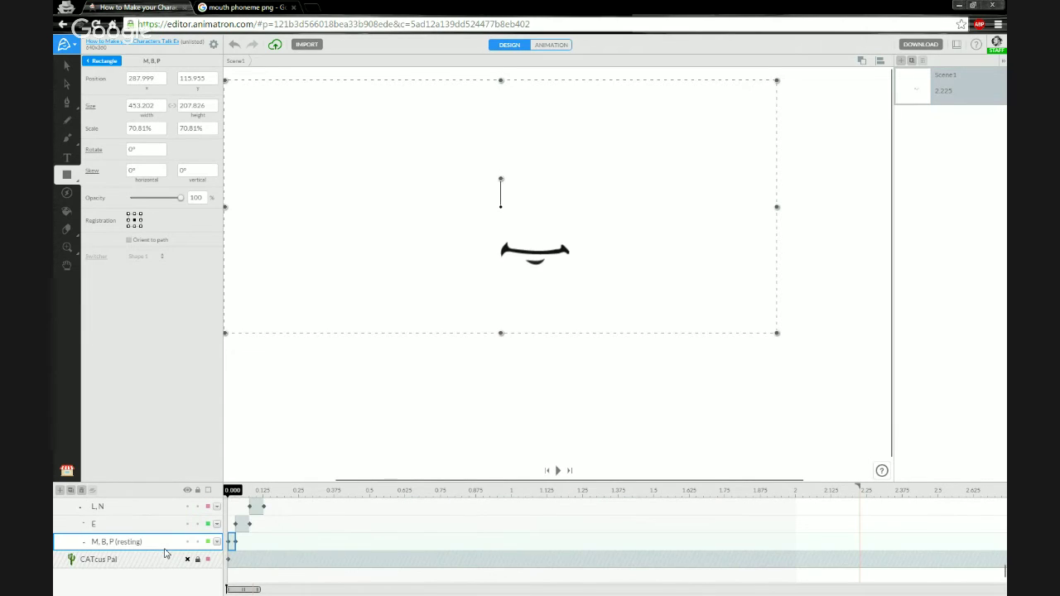
{"action": "scroll", "coordinate": [124, 530], "scroll_direction": "down", "scroll_amount": 1}
{"action": "mouse_move", "coordinate": [259, 589]}
{"action": "left_mouse_down"}
{"action": "mouse_move", "coordinate": [244, 589]}
{"action": "mouse_move", "coordinate": [254, 589]}
{"action": "left_mouse_up"}
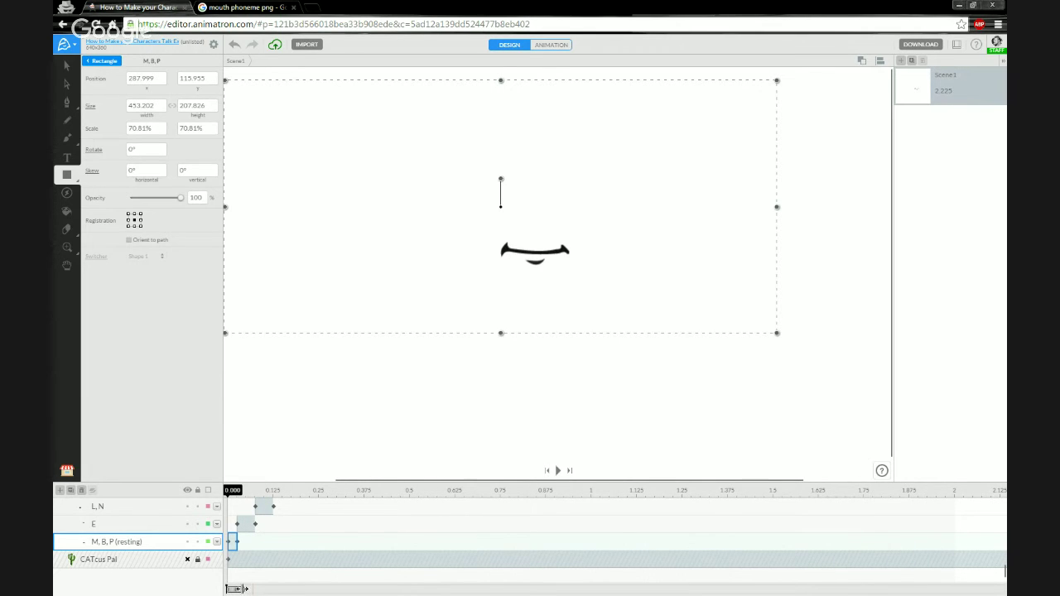
{"action": "left_click_drag", "start_coordinate": [231, 494], "coordinate": [236, 498]}
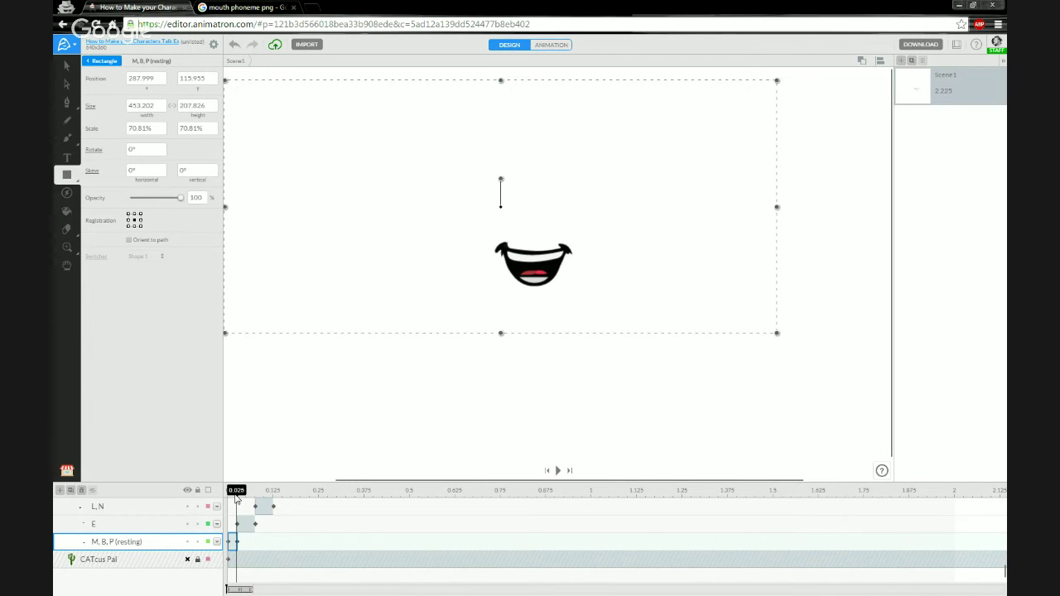
{"action": "left_click_drag", "start_coordinate": [236, 492], "coordinate": [246, 496]}
{"action": "left_click", "coordinate": [114, 527]}
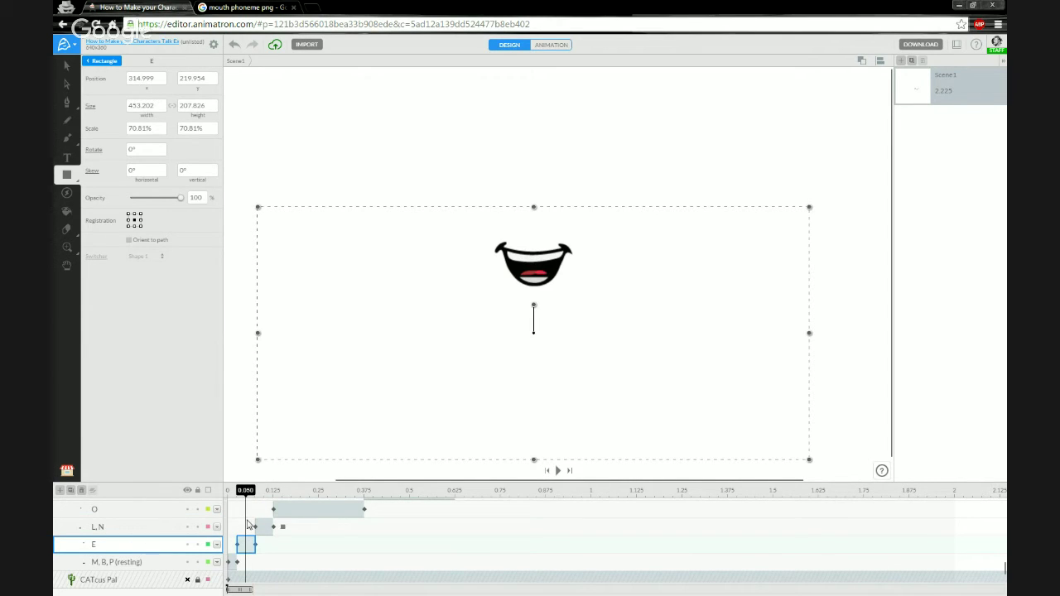
{"action": "left_click_drag", "start_coordinate": [247, 492], "coordinate": [262, 493]}
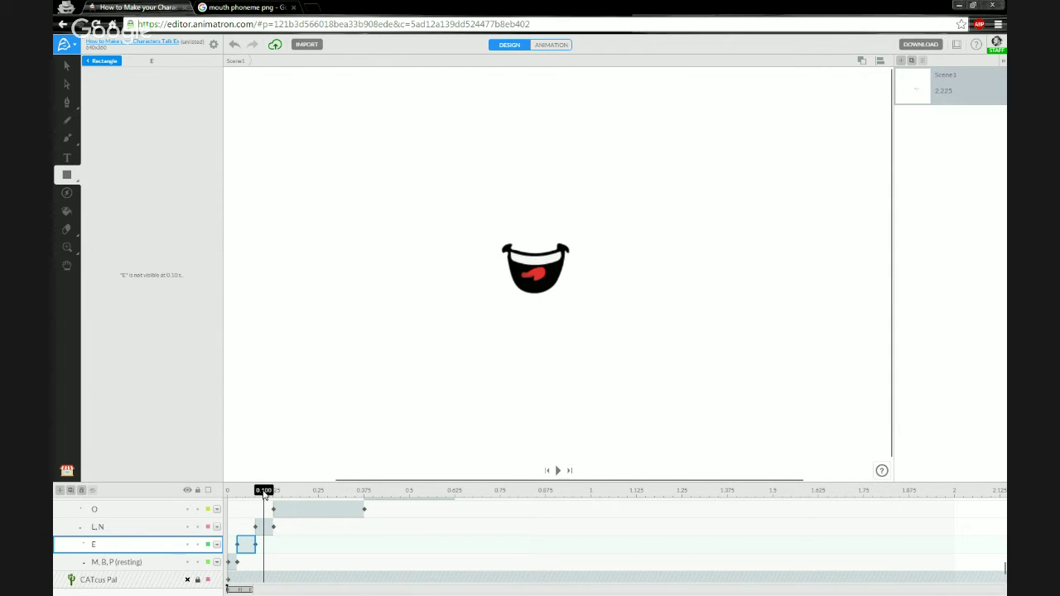
{"action": "mouse_move", "coordinate": [263, 495]}
{"action": "left_mouse_down"}
{"action": "mouse_move", "coordinate": [327, 494]}
{"action": "mouse_move", "coordinate": [242, 495]}
{"action": "mouse_move", "coordinate": [267, 503]}
{"action": "mouse_move", "coordinate": [248, 507]}
{"action": "mouse_move", "coordinate": [280, 505]}
{"action": "left_mouse_up"}
{"action": "left_click_drag", "start_coordinate": [275, 493], "coordinate": [222, 501]}
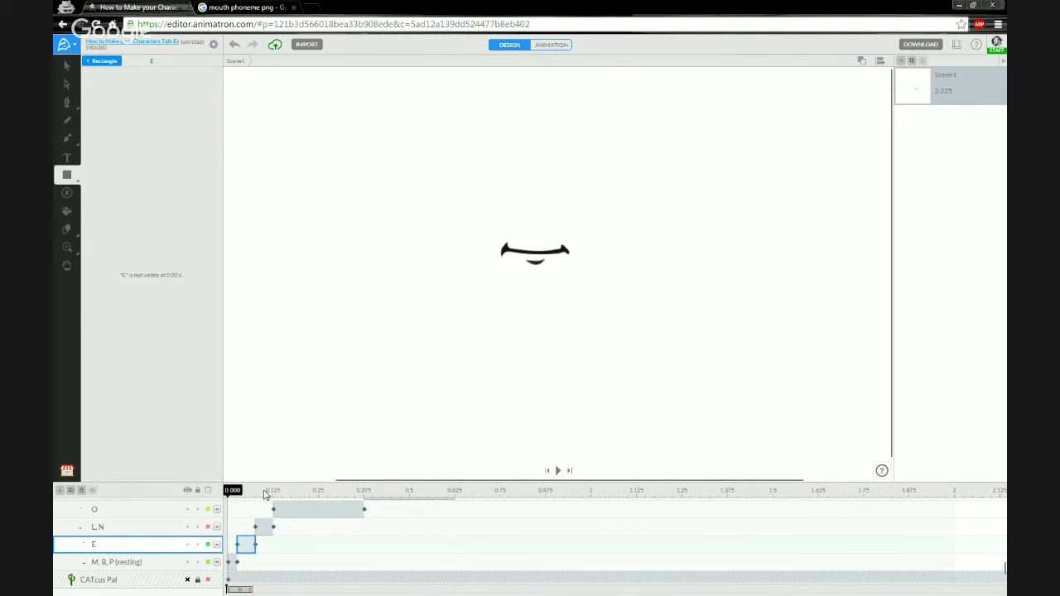
- Step the playhead through the opening mouth shapes once more, up to 0.150 seconds, and return it to the start
{"action": "left_click", "coordinate": [238, 492]}
{"action": "left_click", "coordinate": [246, 492]}
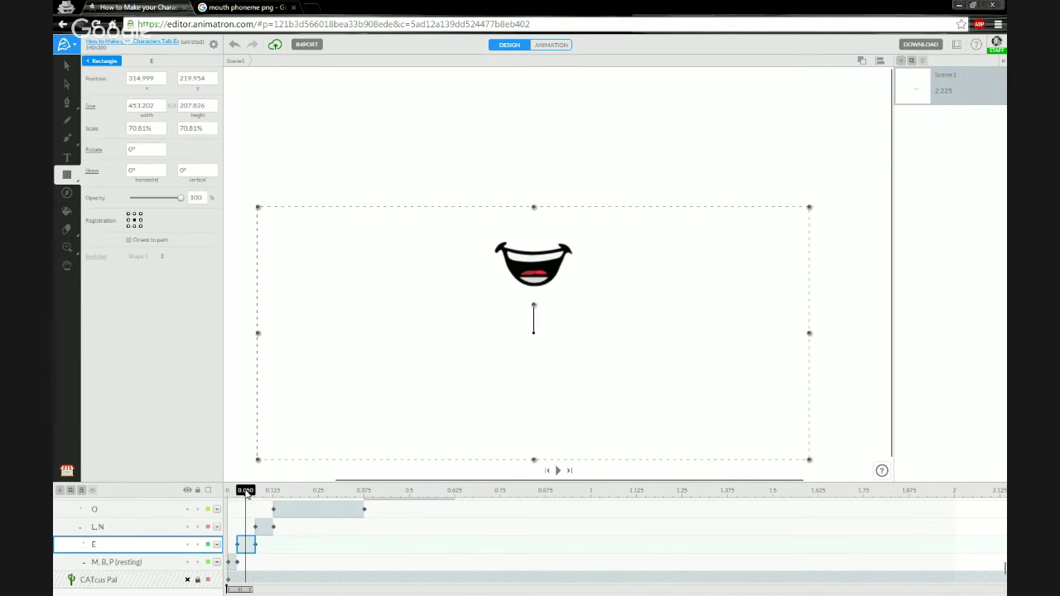
{"action": "left_click", "coordinate": [256, 492]}
{"action": "left_click", "coordinate": [264, 492]}
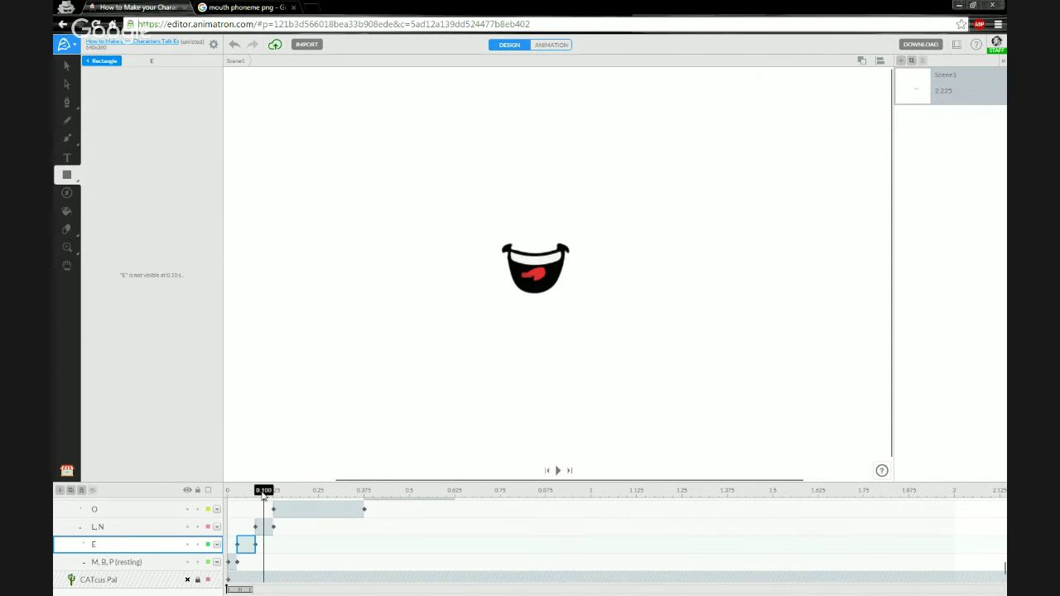
{"action": "left_click", "coordinate": [282, 492]}
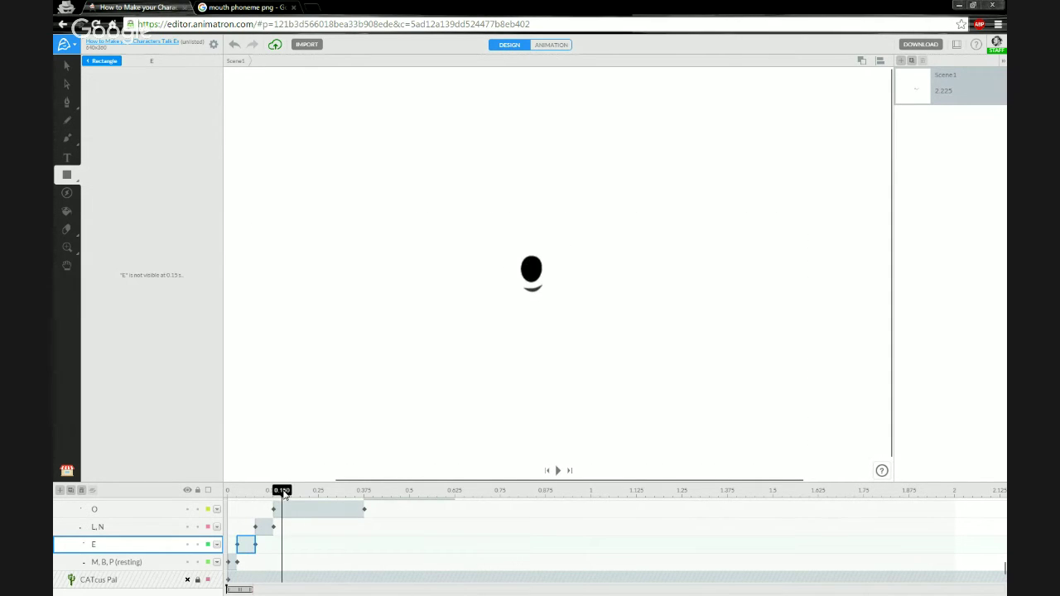
{"action": "left_click_drag", "start_coordinate": [283, 492], "coordinate": [229, 492]}
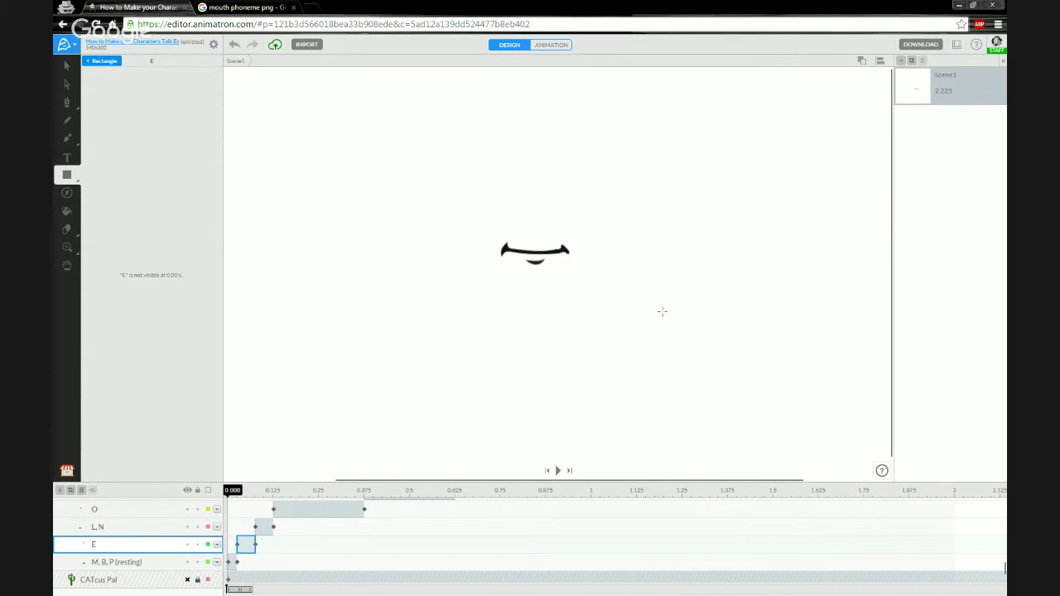
- Shorten the scene to 0.375 seconds, where the O layer ends, and play it from the start
{"action": "left_click_drag", "start_coordinate": [253, 589], "coordinate": [279, 589]}
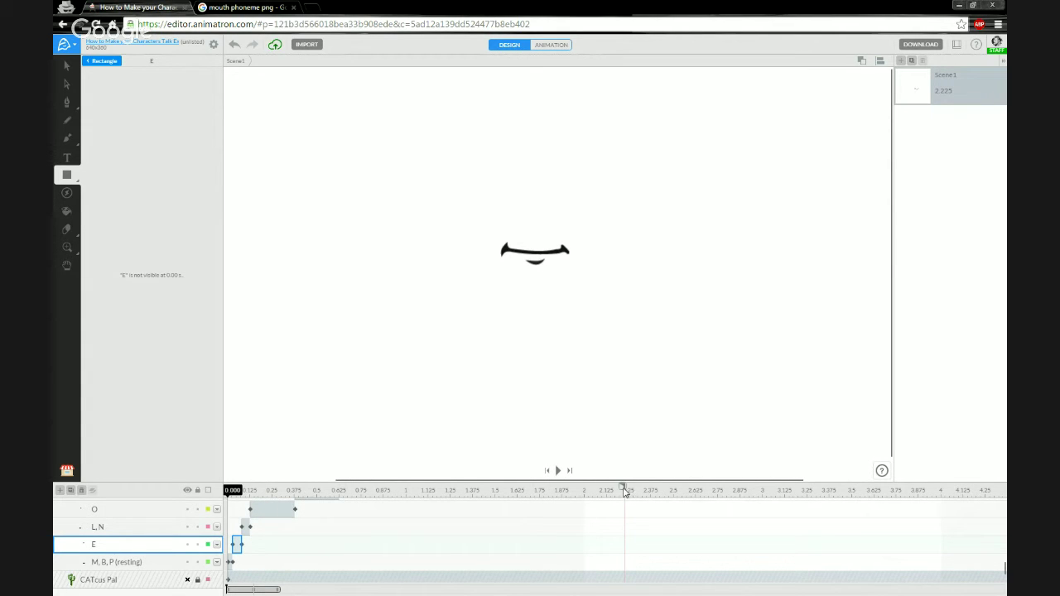
{"action": "left_click", "coordinate": [249, 490]}
{"action": "left_click_drag", "start_coordinate": [280, 591], "coordinate": [253, 589]}
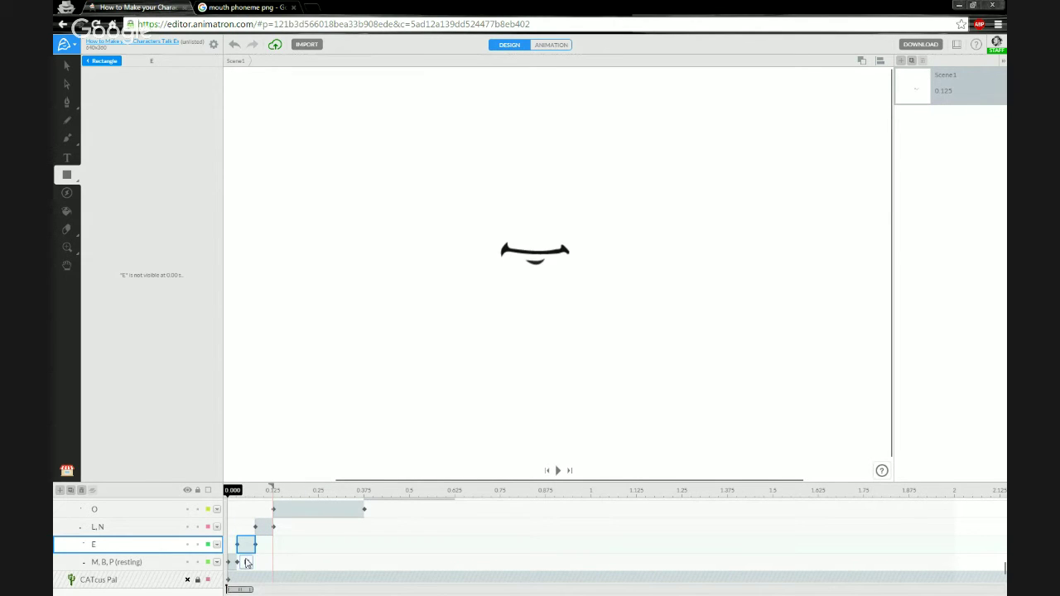
{"action": "left_click_drag", "start_coordinate": [273, 490], "coordinate": [362, 489]}
{"action": "mouse_move", "coordinate": [232, 490]}
{"action": "left_mouse_down"}
{"action": "mouse_move", "coordinate": [261, 490]}
{"action": "mouse_move", "coordinate": [230, 495]}
{"action": "left_mouse_up"}
{"action": "key", "text": "space"}
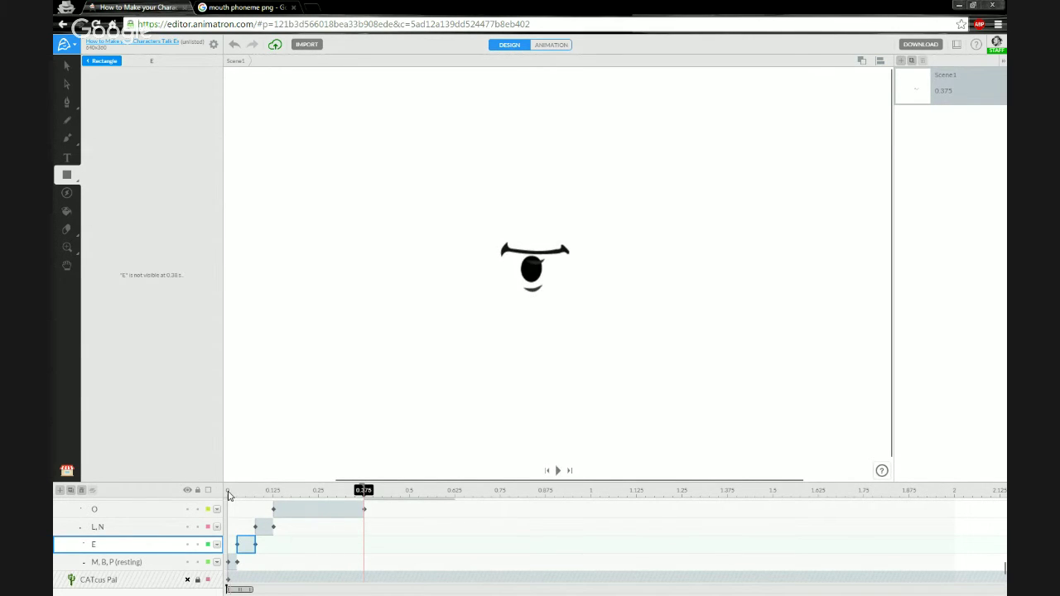
- Look through the Mouth Shapes layers and replay the first 0.375 seconds of the mouth animation from the start
{"action": "scroll", "coordinate": [188, 539], "scroll_direction": "up", "scroll_amount": 10}
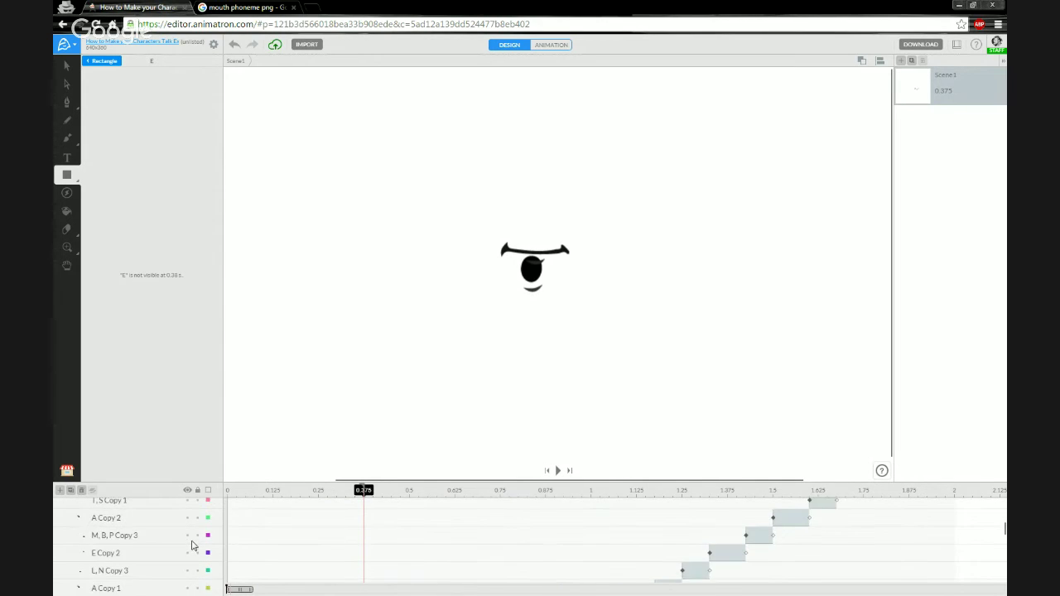
{"action": "scroll", "coordinate": [191, 542], "scroll_direction": "up", "scroll_amount": 10}
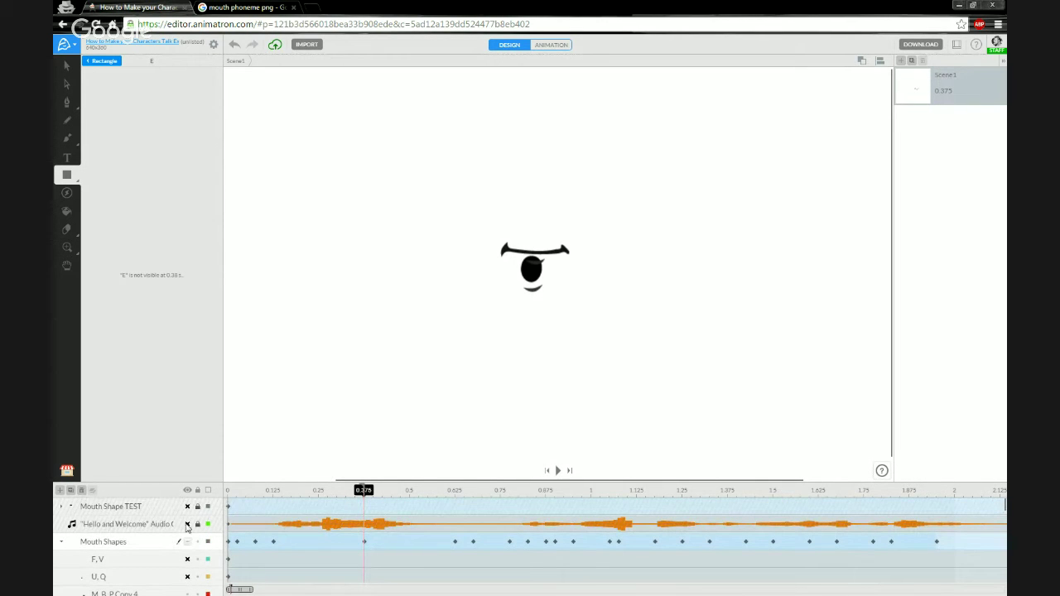
{"action": "scroll", "coordinate": [189, 530], "scroll_direction": "down", "scroll_amount": 10}
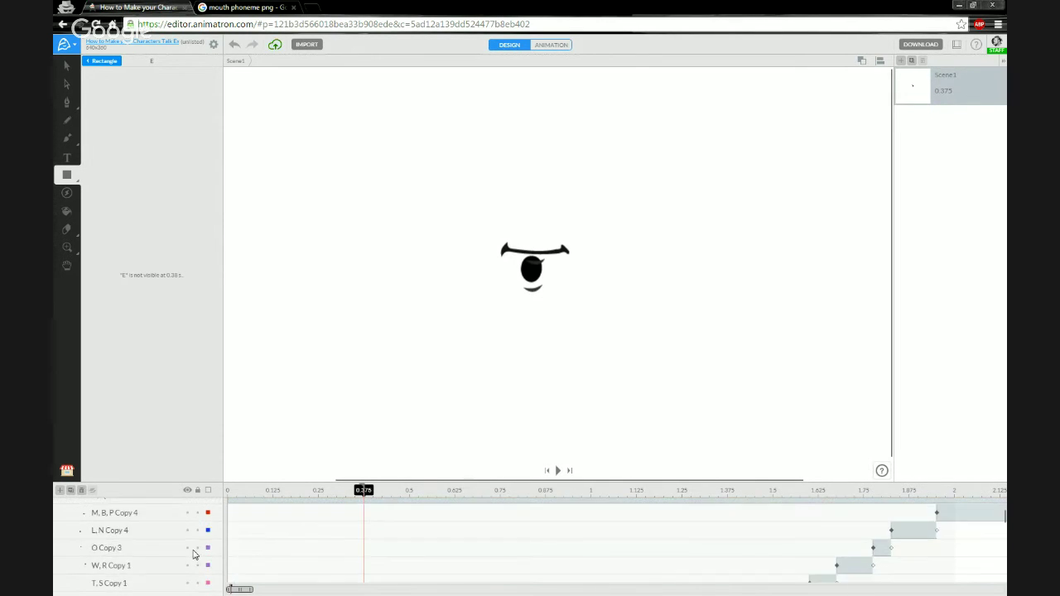
{"action": "scroll", "coordinate": [194, 554], "scroll_direction": "up", "scroll_amount": 5}
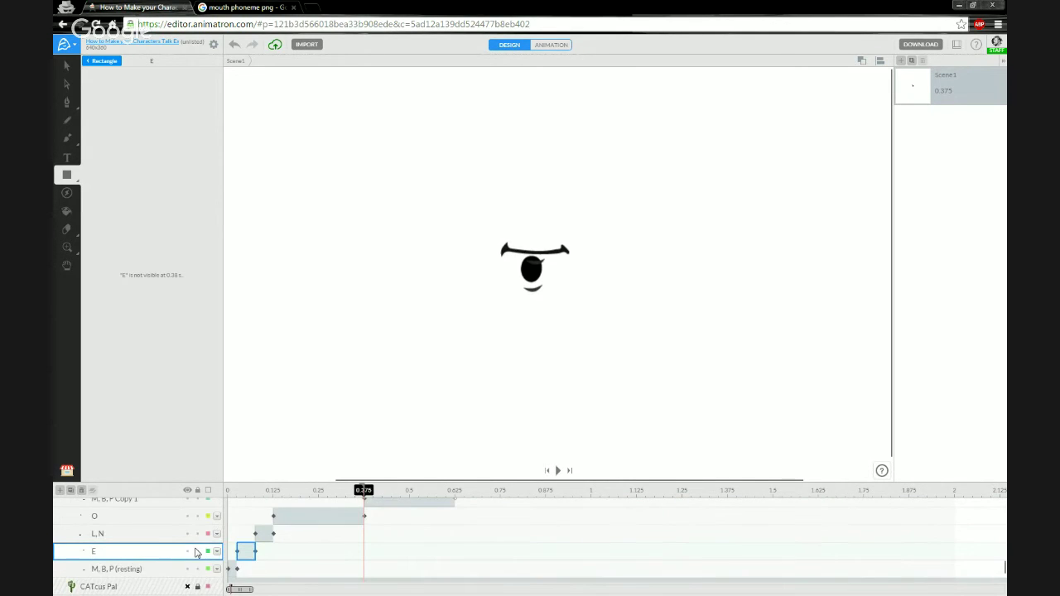
{"action": "scroll", "coordinate": [199, 550], "scroll_direction": "down", "scroll_amount": 1}
{"action": "left_click", "coordinate": [233, 491]}
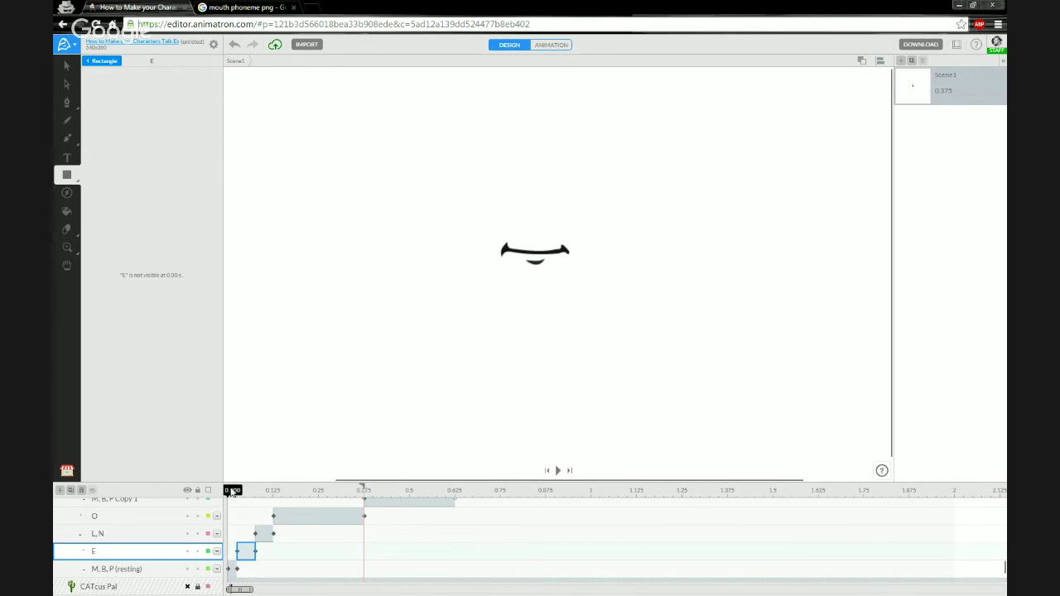
{"action": "key", "text": "space"}
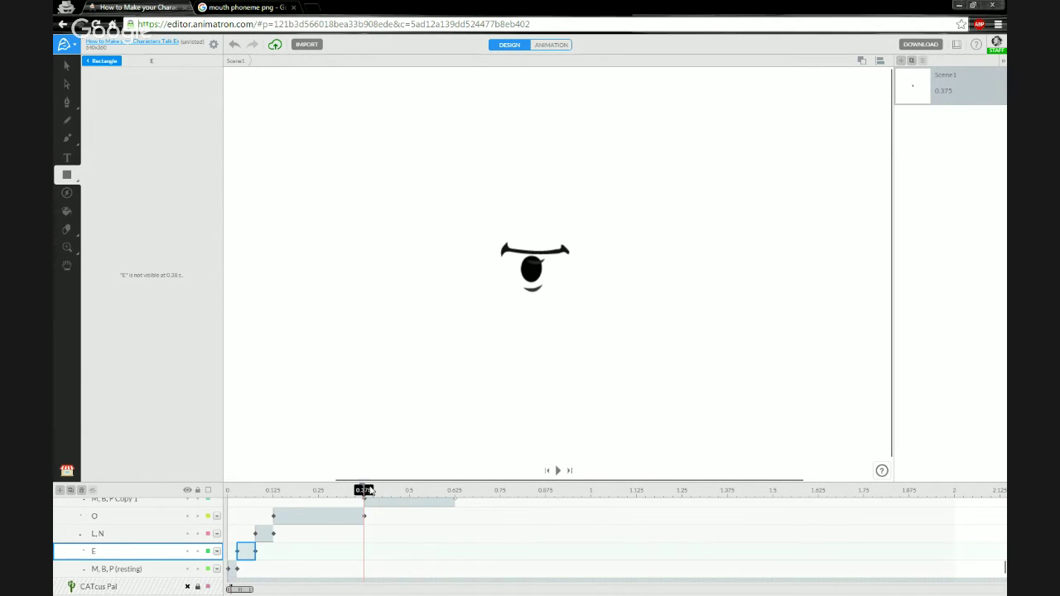
- Extend the scene to 0.625 seconds and rename the M, B, P Copy 1 layer as M, B, P (resting) Copy 1
{"action": "left_click_drag", "start_coordinate": [453, 488], "coordinate": [455, 488]}
{"action": "scroll", "coordinate": [287, 525], "scroll_direction": "up", "scroll_amount": 1}
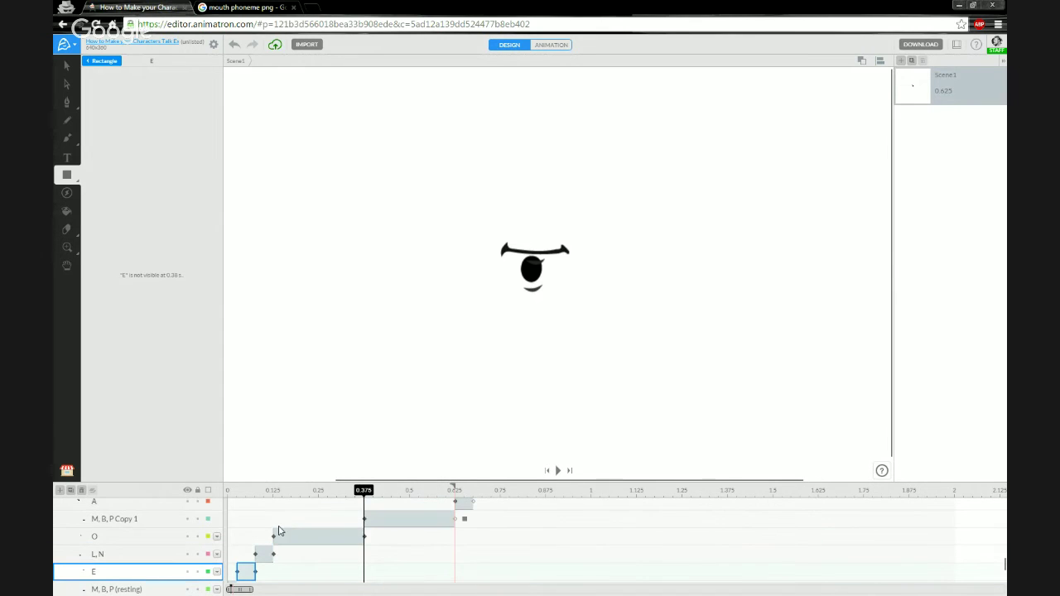
{"action": "double_click", "coordinate": [127, 519]}
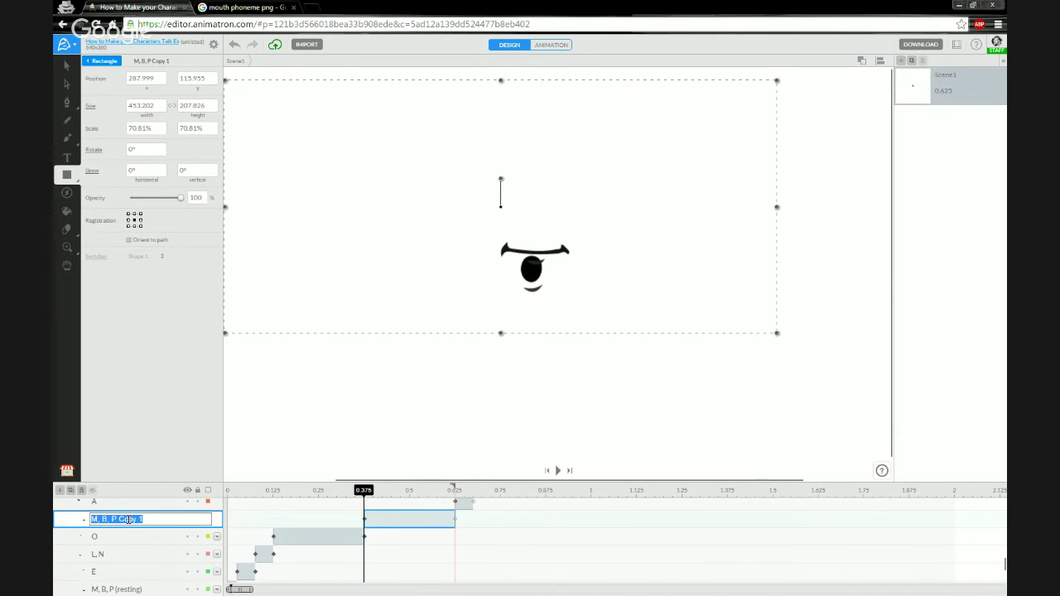
{"action": "left_click", "coordinate": [156, 516]}
{"action": "key", "text": "Return"}
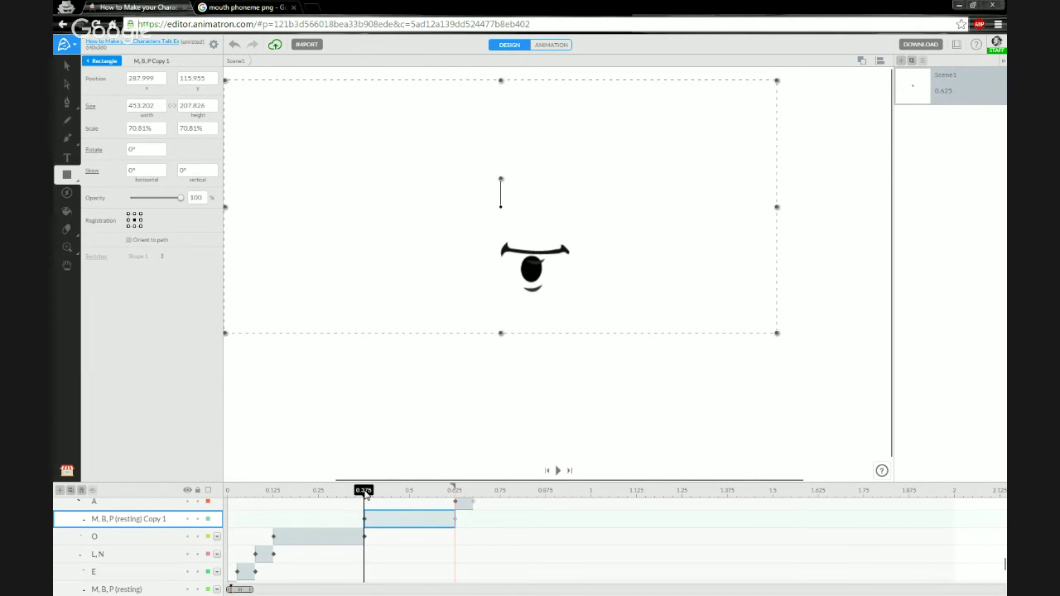
- Preview the 0.625-second mouth animation from the start, with the A layer hidden for the replay
{"action": "left_click_drag", "start_coordinate": [365, 494], "coordinate": [212, 491]}
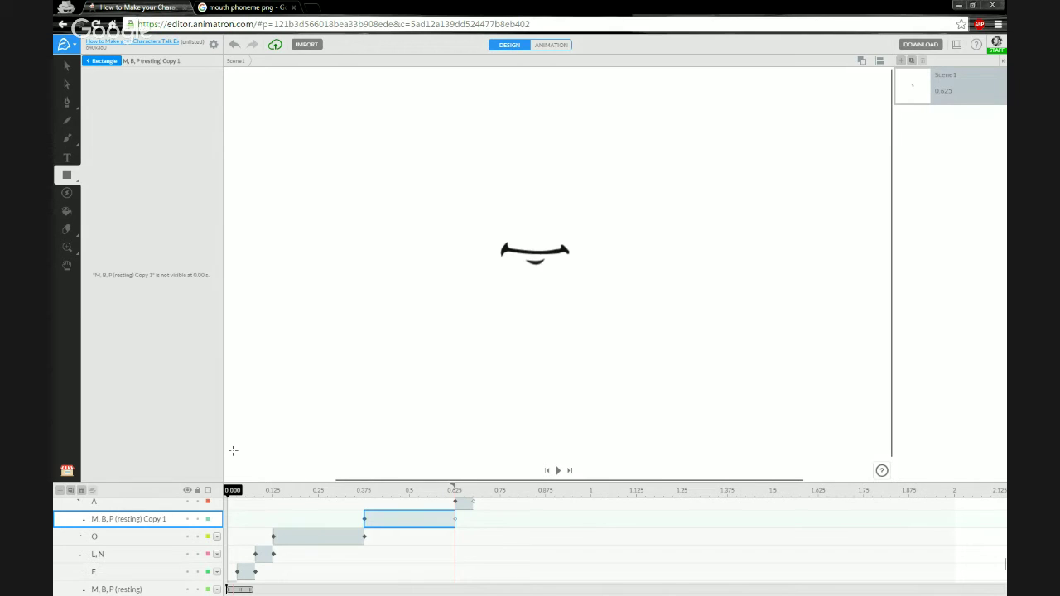
{"action": "key", "text": "space"}
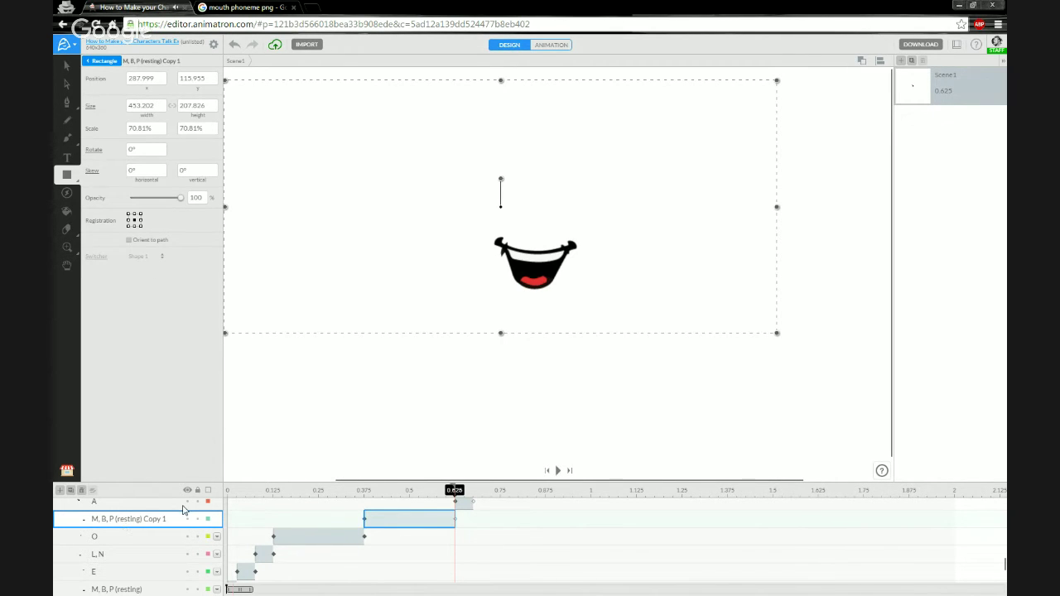
{"action": "left_click", "coordinate": [187, 502]}
{"action": "key", "text": "space"}
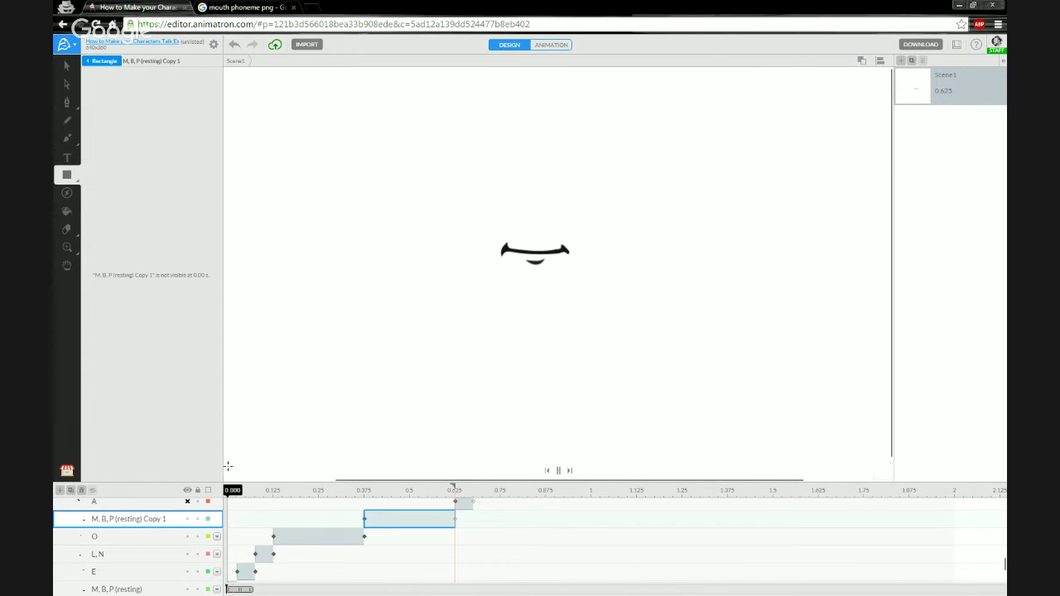
{"action": "key", "text": "space"}
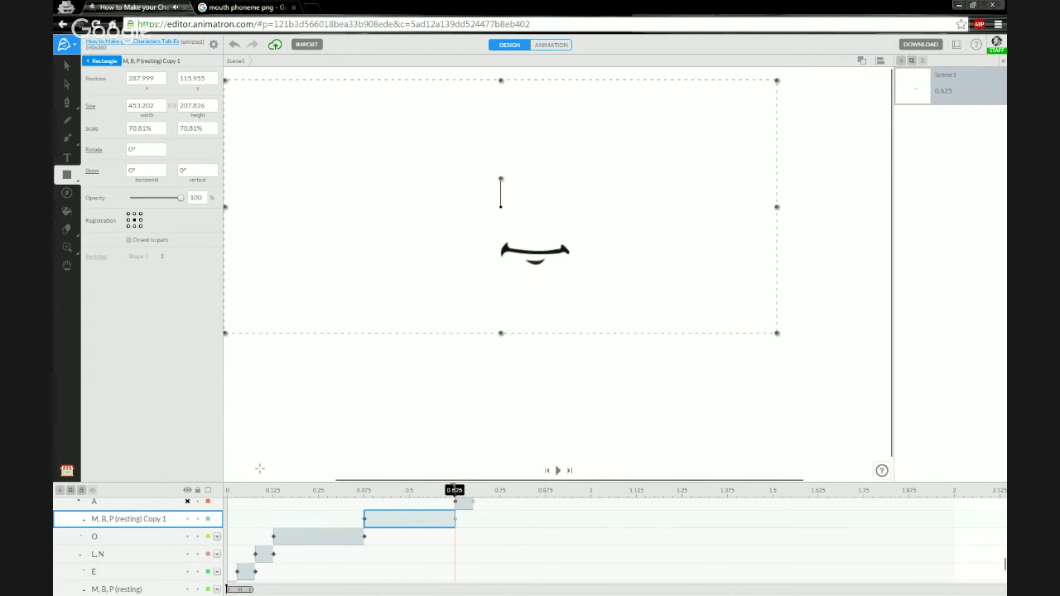
- Check the start of the O mouth shape by stepping the playhead to 0.175 and 0.150 seconds
{"action": "left_click", "coordinate": [263, 553]}
{"action": "left_click", "coordinate": [276, 535]}
{"action": "left_click", "coordinate": [270, 528]}
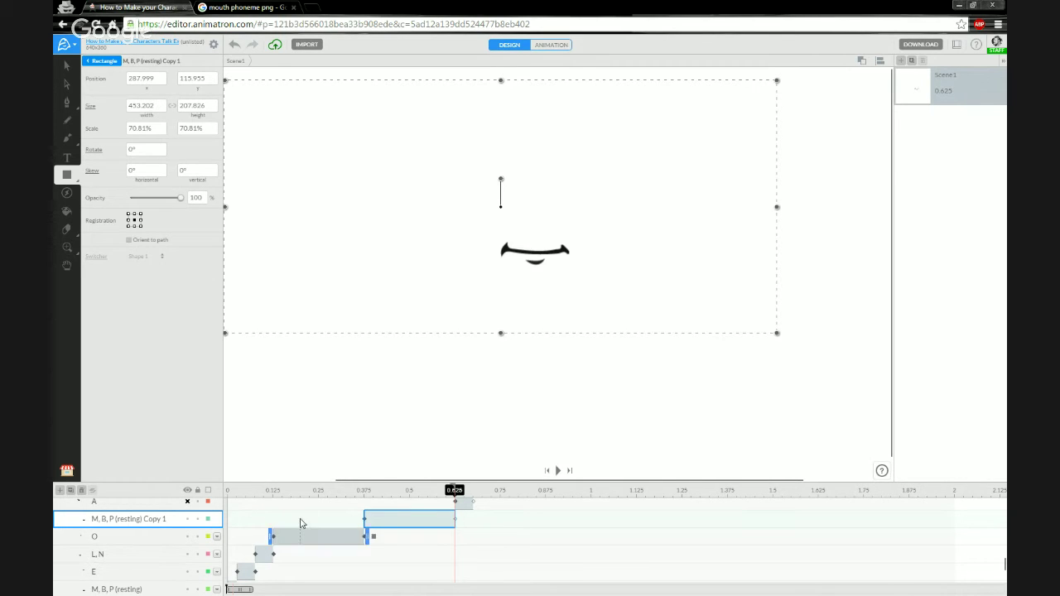
{"action": "left_click", "coordinate": [291, 494]}
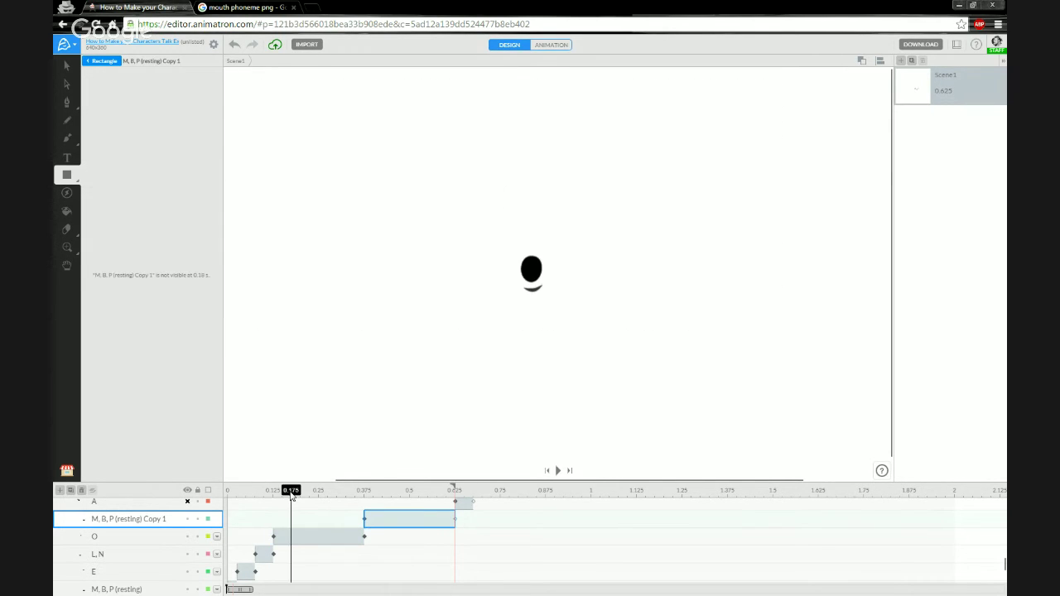
{"action": "mouse_move", "coordinate": [291, 494]}
{"action": "left_mouse_down"}
{"action": "mouse_move", "coordinate": [320, 494]}
{"action": "mouse_move", "coordinate": [282, 494]}
{"action": "left_mouse_up"}
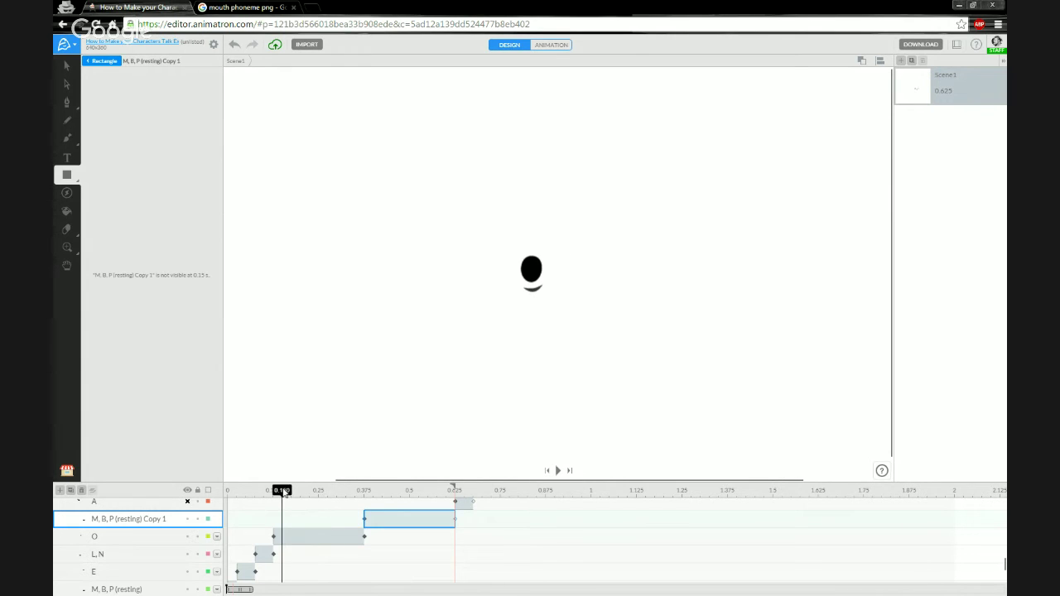
- Stretch the O layer's bar to about 0.475 seconds and trim it back so it ends at 0.375 seconds
{"action": "left_click", "coordinate": [354, 542]}
{"action": "left_click_drag", "start_coordinate": [367, 537], "coordinate": [405, 536]}
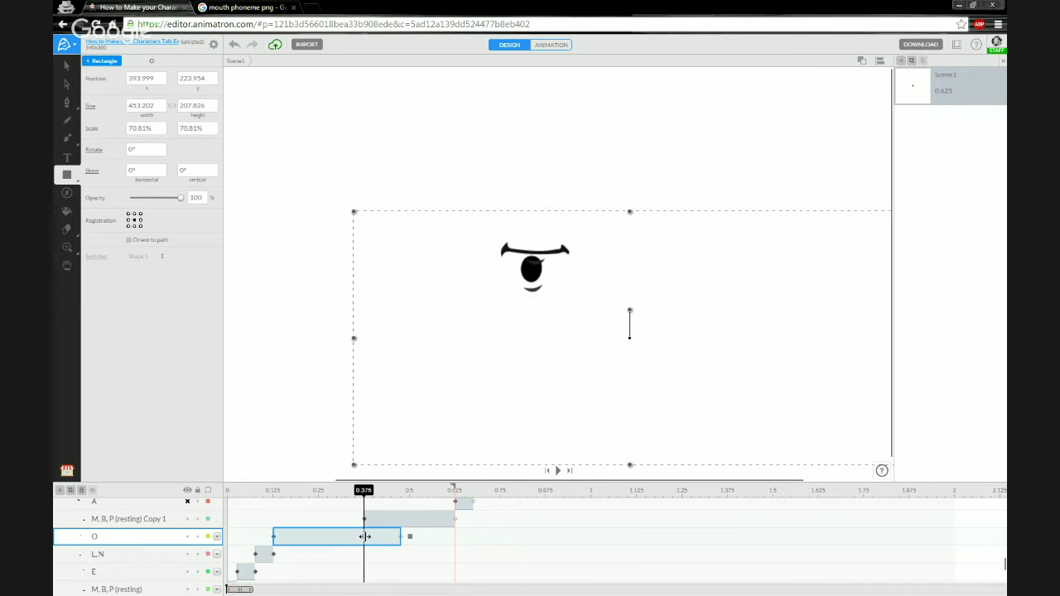
{"action": "right_click", "coordinate": [366, 537]}
{"action": "left_click", "coordinate": [407, 437]}
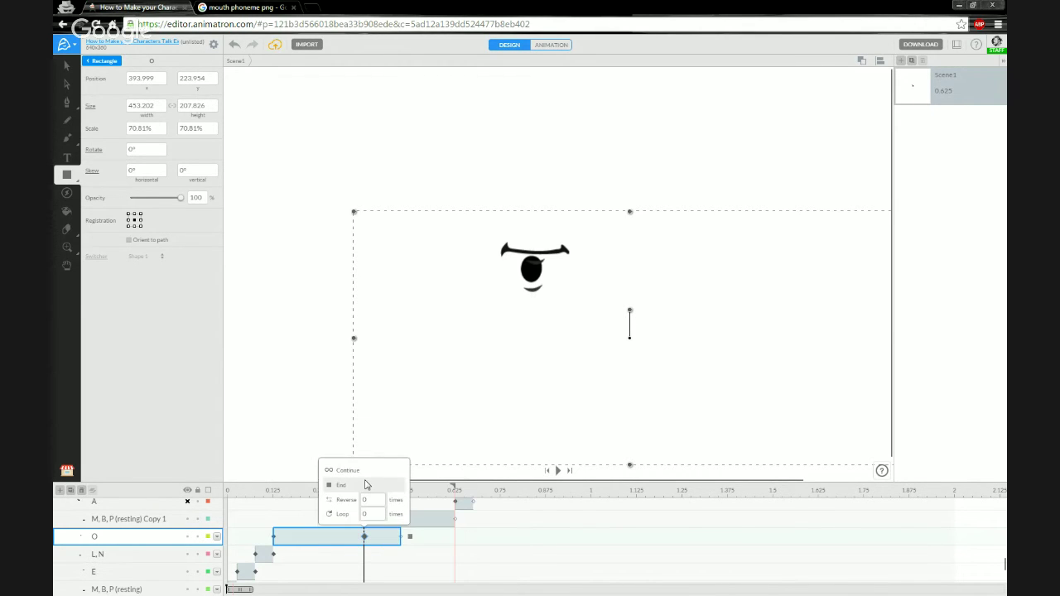
{"action": "left_click", "coordinate": [347, 497]}
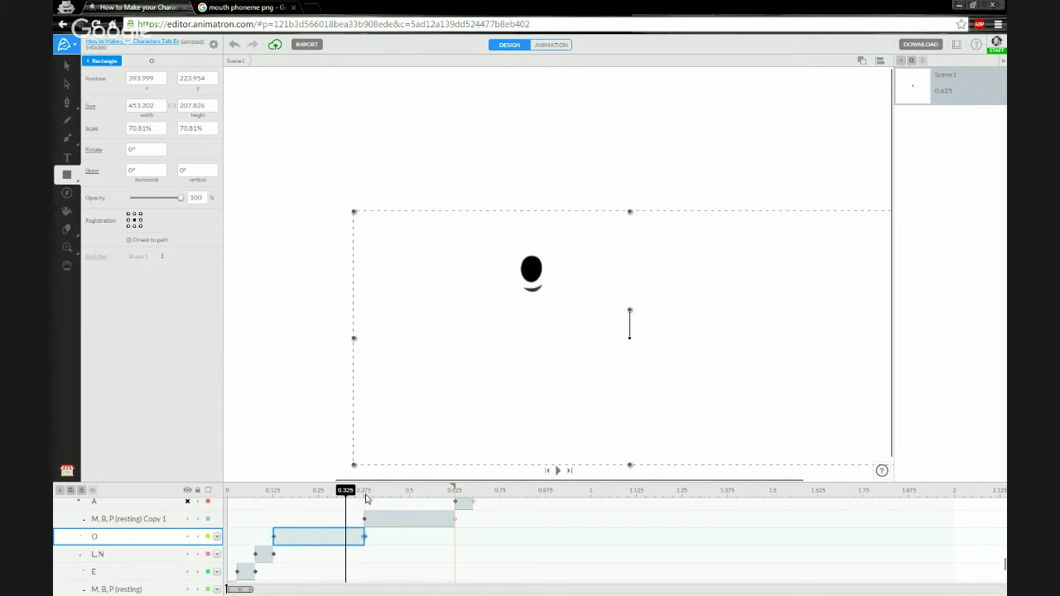
- Scrub back and forth over the O layer's span between 0.125 and 0.375 seconds
{"action": "left_click_drag", "start_coordinate": [367, 494], "coordinate": [274, 496]}
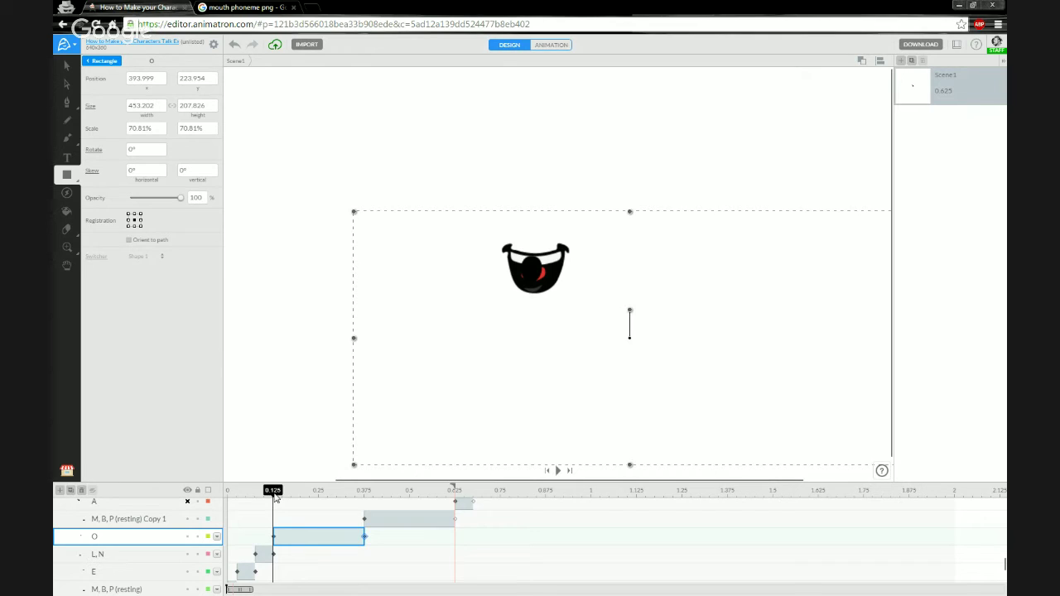
{"action": "left_click_drag", "start_coordinate": [275, 495], "coordinate": [369, 496]}
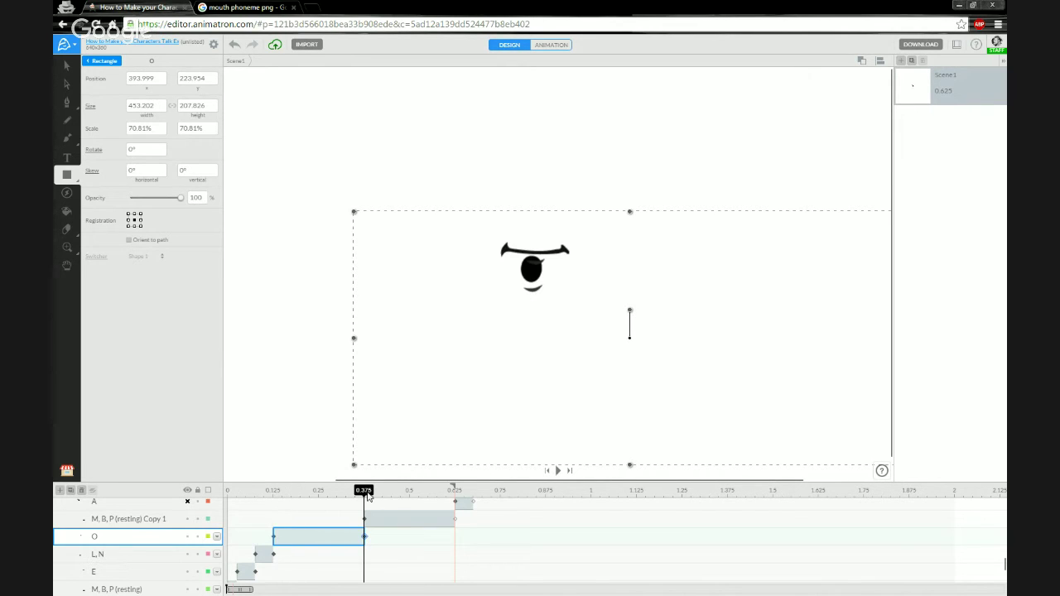
{"action": "left_click", "coordinate": [274, 494]}
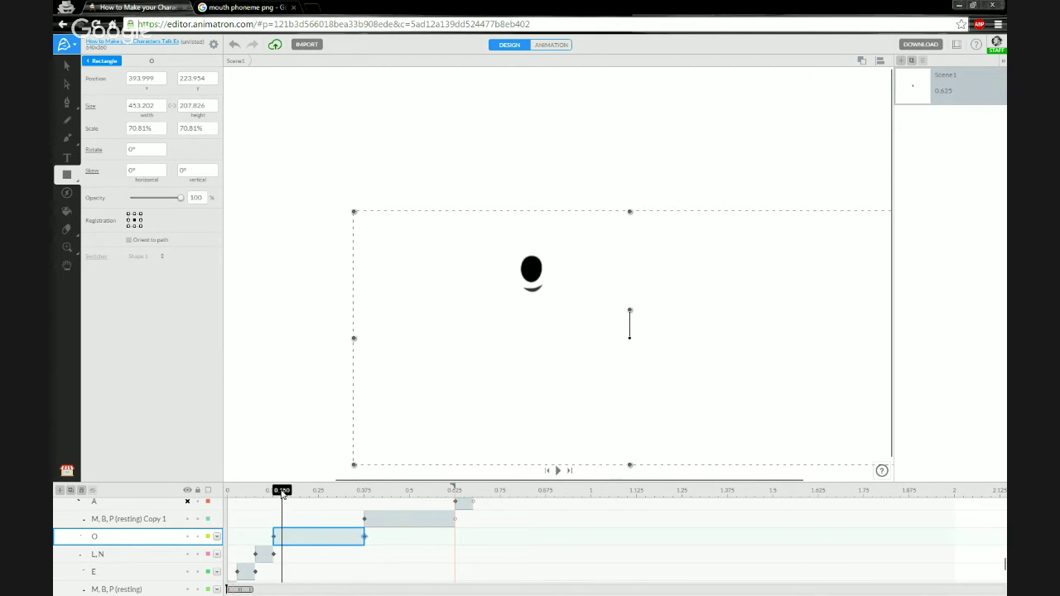
- Extend the scene to 0.9 seconds and make the hidden A layer visible again
{"action": "left_click_drag", "start_coordinate": [276, 493], "coordinate": [554, 492]}
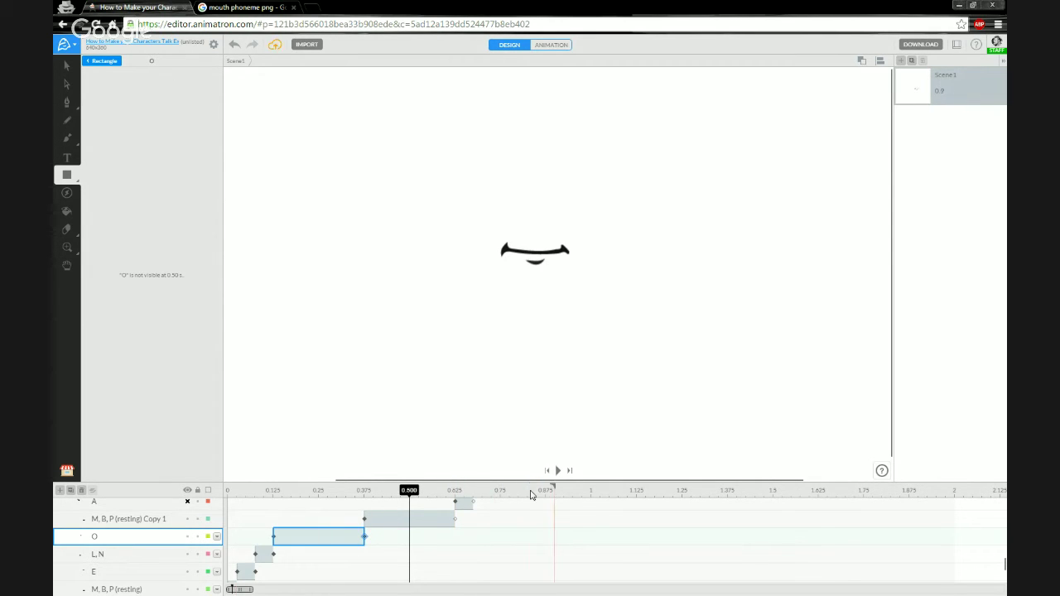
{"action": "key", "text": "ctrl+v"}
{"action": "scroll", "coordinate": [345, 553], "scroll_direction": "up", "scroll_amount": 2}
{"action": "scroll", "coordinate": [345, 556], "scroll_direction": "down", "scroll_amount": 1}
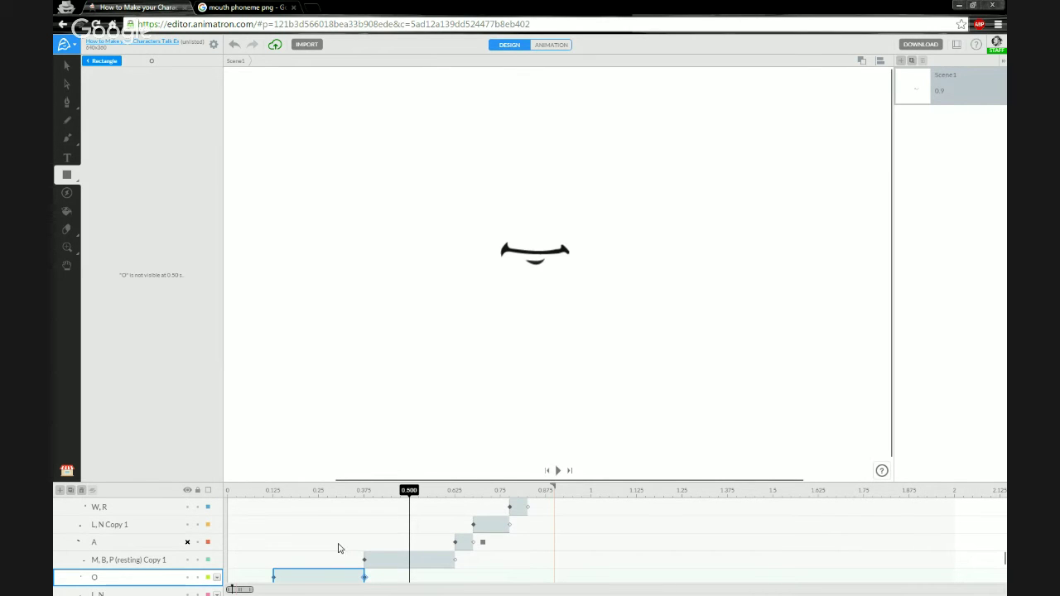
{"action": "scroll", "coordinate": [339, 548], "scroll_direction": "up", "scroll_amount": 1}
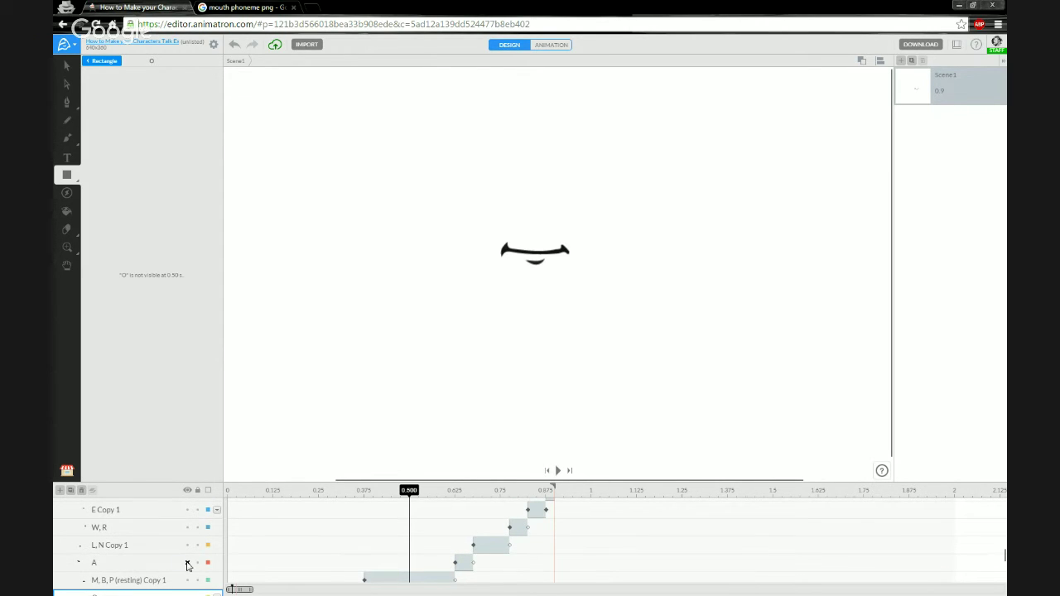
{"action": "left_click", "coordinate": [116, 568]}
- Step the playhead through the A and L, N Copy 1 mouth shapes from 0.625 to 0.750 seconds
{"action": "left_click", "coordinate": [455, 492]}
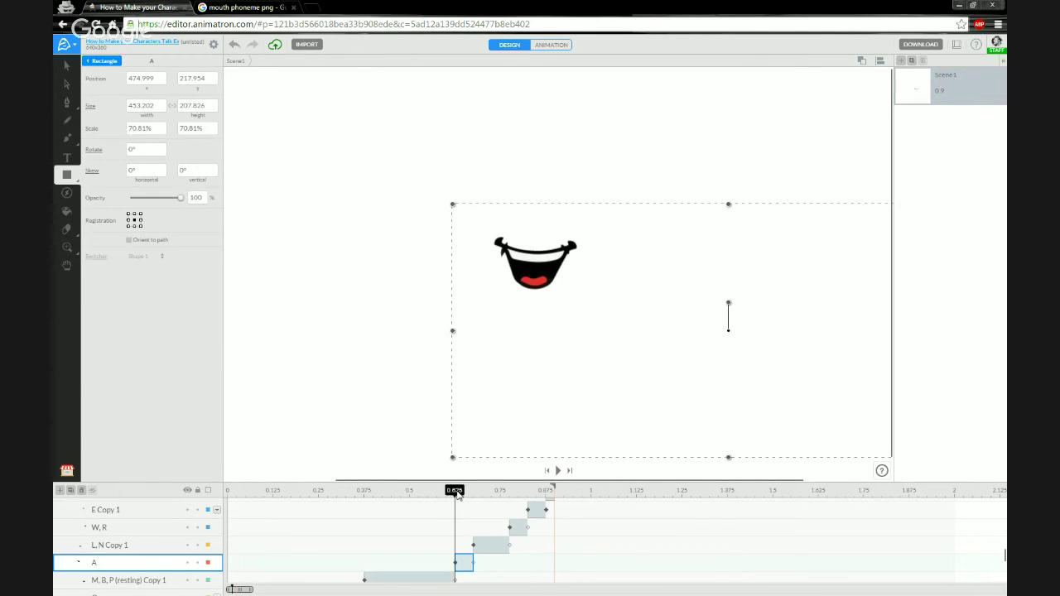
{"action": "left_click_drag", "start_coordinate": [460, 494], "coordinate": [467, 495]}
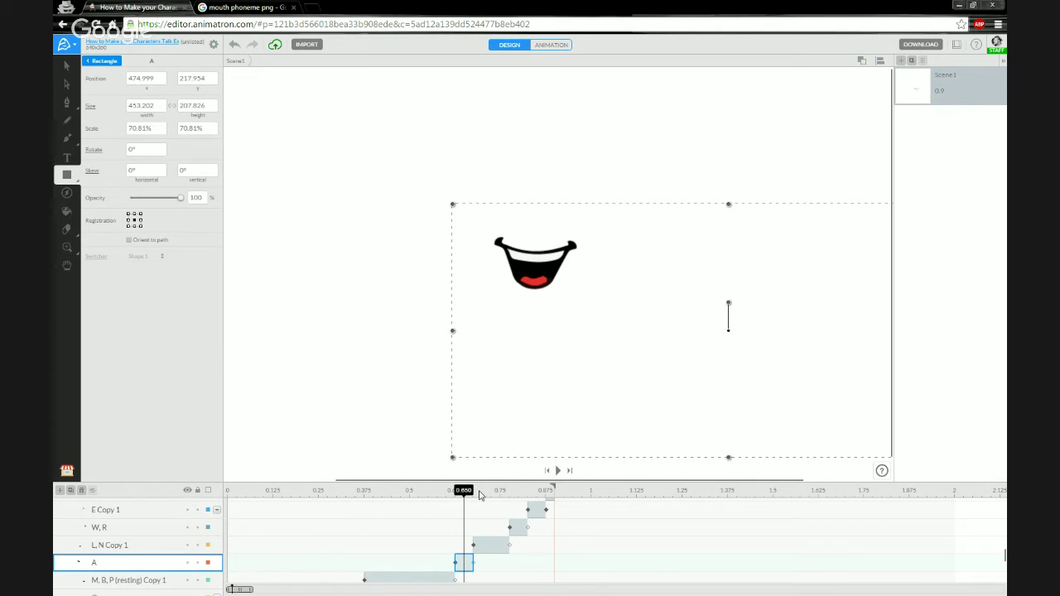
{"action": "left_click", "coordinate": [479, 495]}
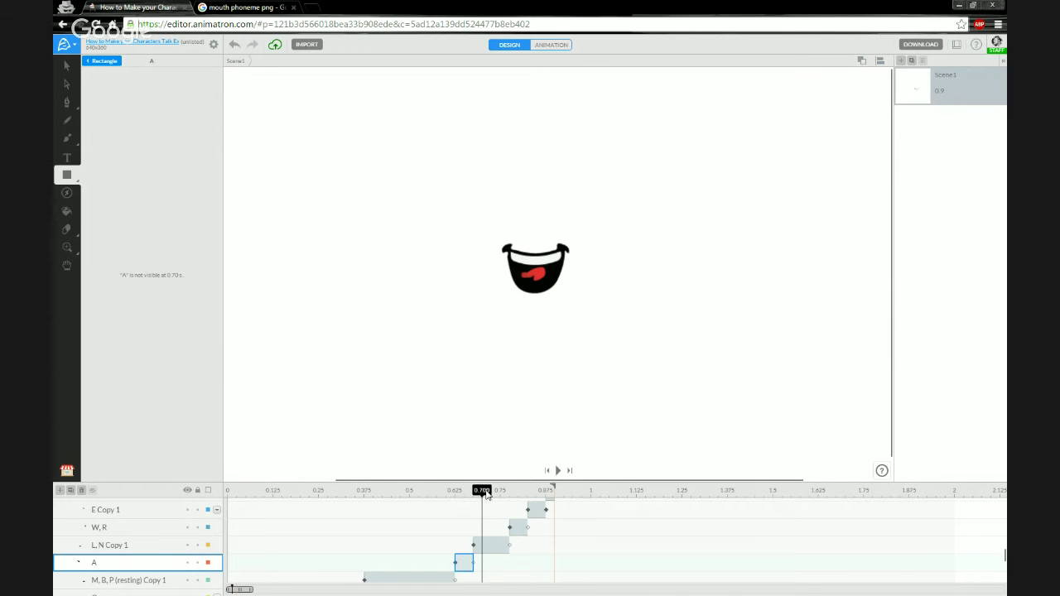
{"action": "left_click_drag", "start_coordinate": [482, 494], "coordinate": [491, 494]}
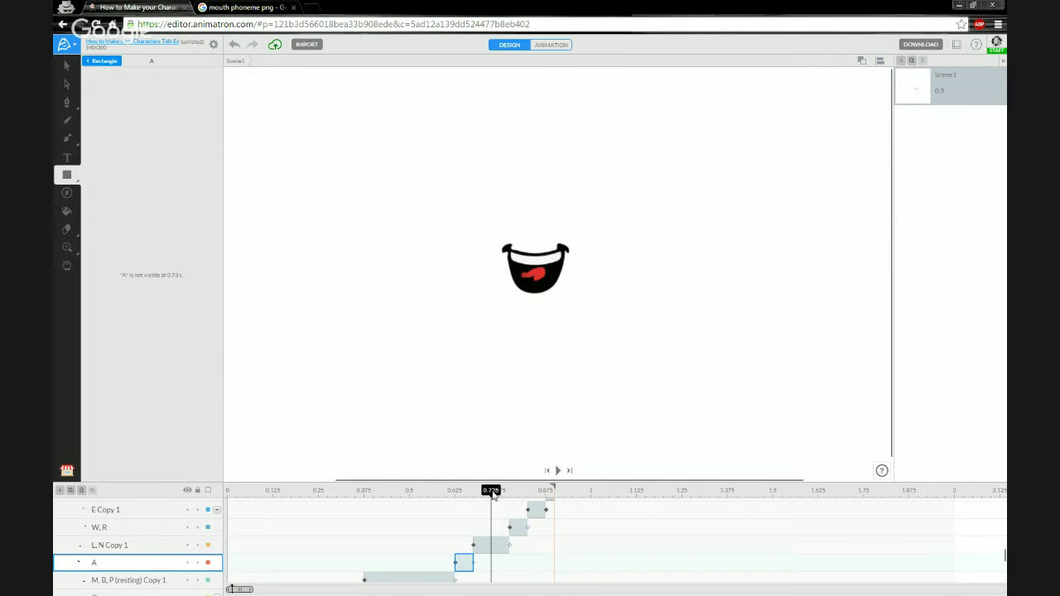
{"action": "left_click_drag", "start_coordinate": [493, 495], "coordinate": [499, 495]}
- Go through the order of the L, N Copy 1, W, R, E Copy 1, L, N Copy 2 and O Copy 1 layers by selecting each
{"action": "left_click", "coordinate": [113, 547]}
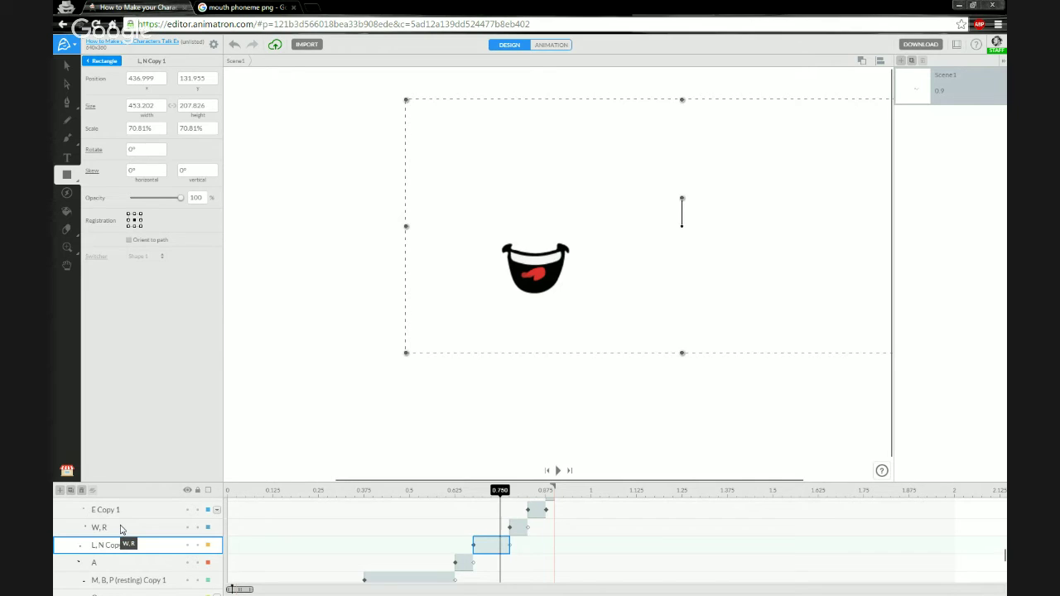
{"action": "left_click", "coordinate": [121, 529]}
{"action": "left_click", "coordinate": [121, 510]}
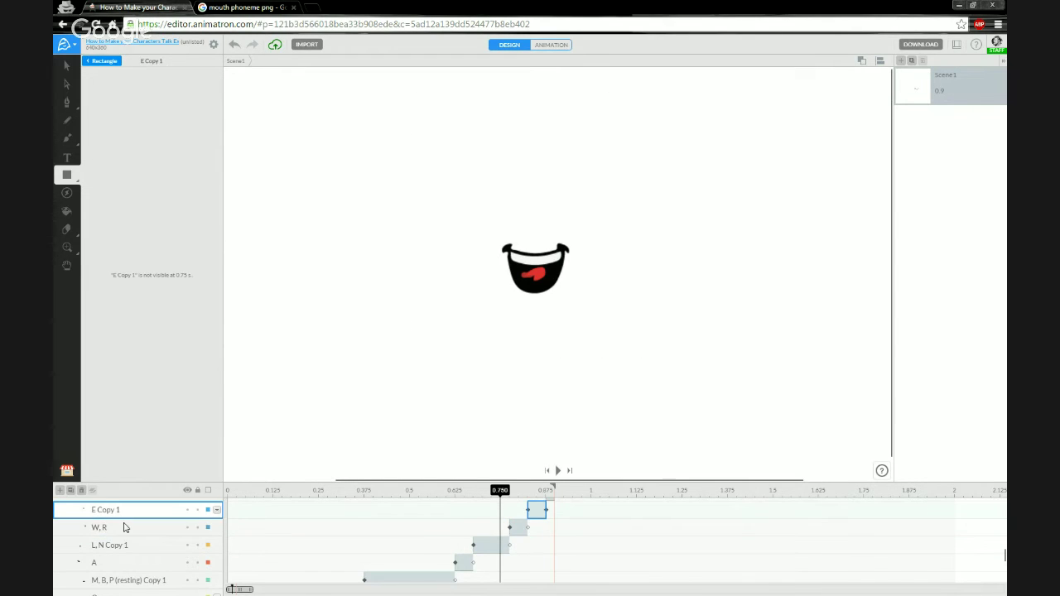
{"action": "scroll", "coordinate": [124, 527], "scroll_direction": "up", "scroll_amount": 2}
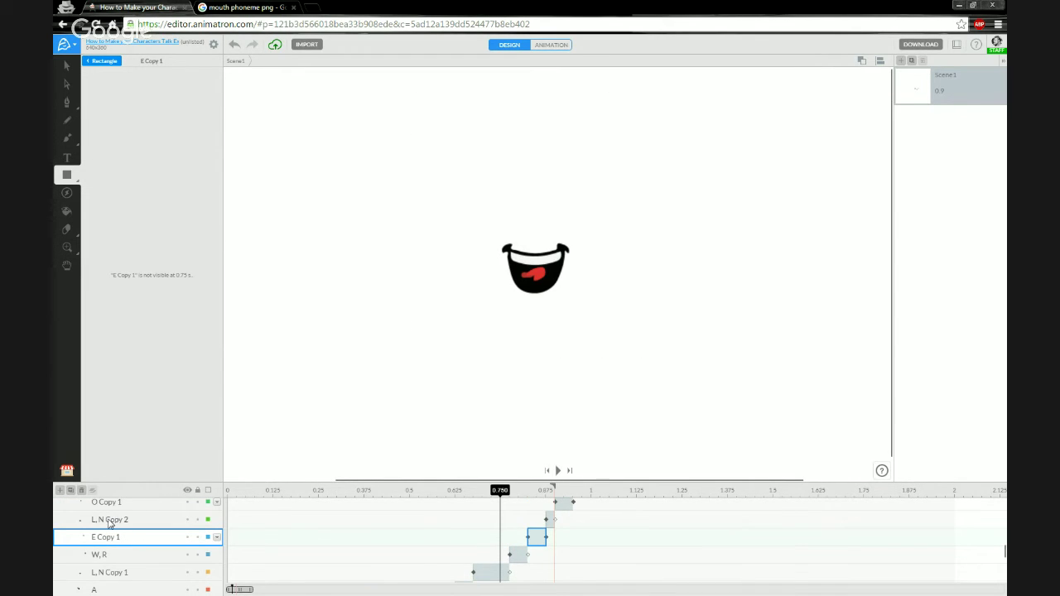
{"action": "scroll", "coordinate": [135, 524], "scroll_direction": "up", "scroll_amount": 1}
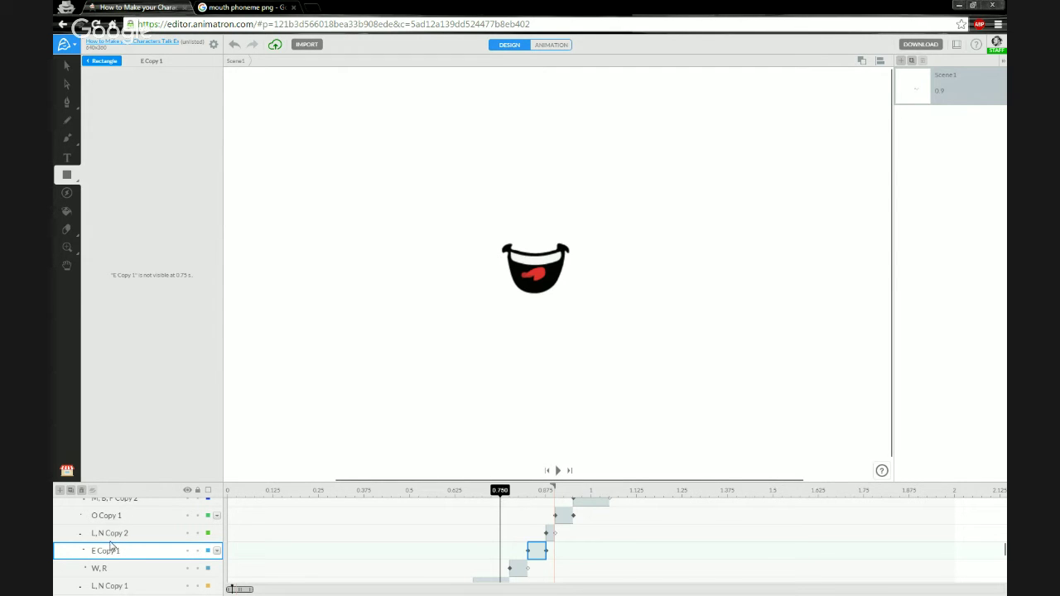
{"action": "left_click", "coordinate": [110, 572]}
{"action": "left_click", "coordinate": [114, 553]}
{"action": "left_click", "coordinate": [119, 534]}
{"action": "left_click", "coordinate": [116, 517]}
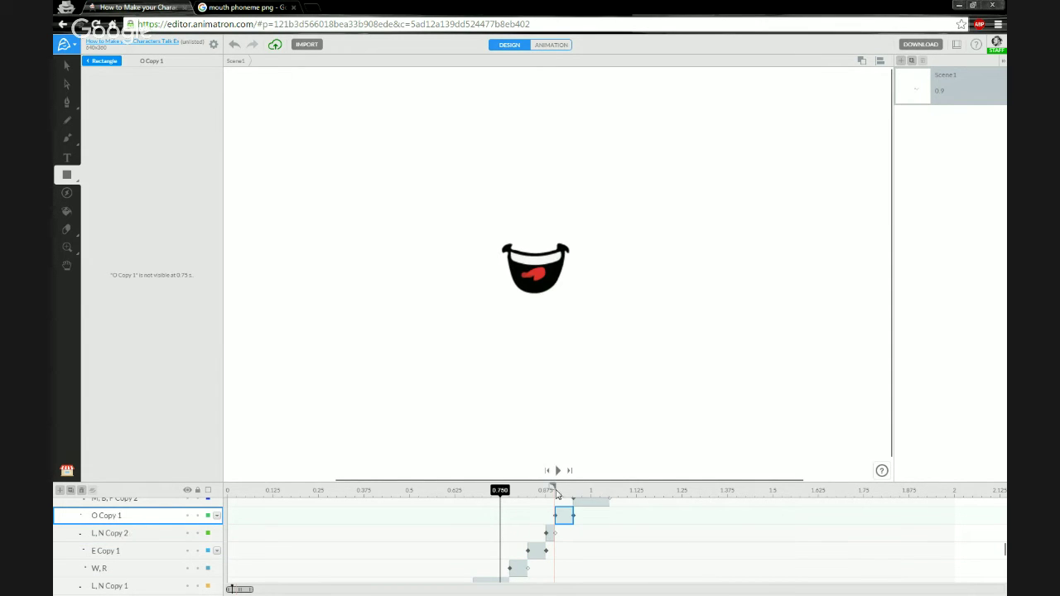
- Extend the scene to 1.05 seconds and hide the T, S layer, with the playhead returned to 0 seconds
{"action": "left_click_drag", "start_coordinate": [557, 493], "coordinate": [609, 491]}
{"action": "scroll", "coordinate": [150, 534], "scroll_direction": "up", "scroll_amount": 3}
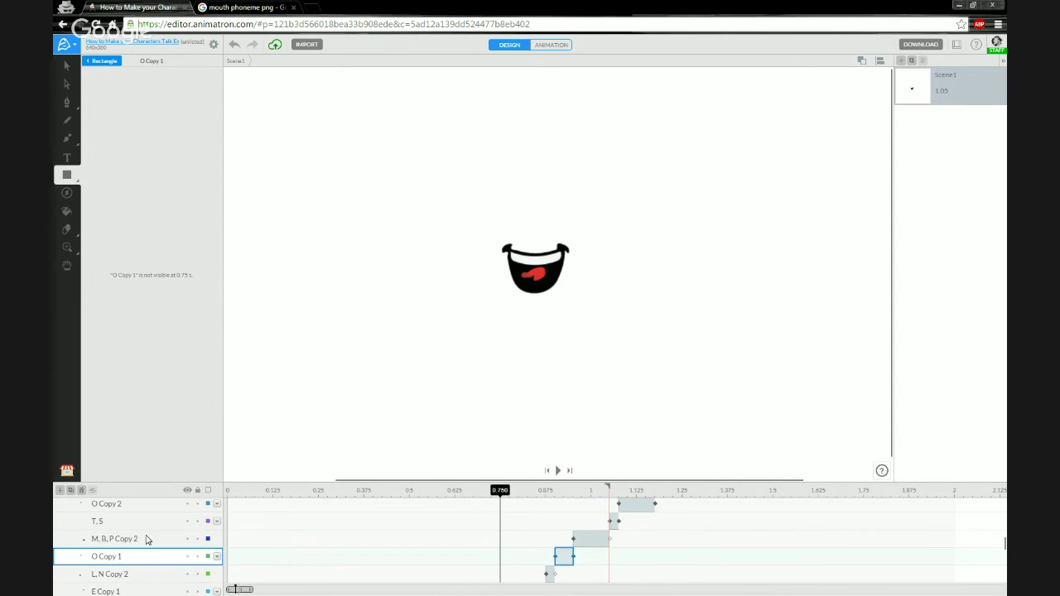
{"action": "scroll", "coordinate": [116, 543], "scroll_direction": "down", "scroll_amount": 1}
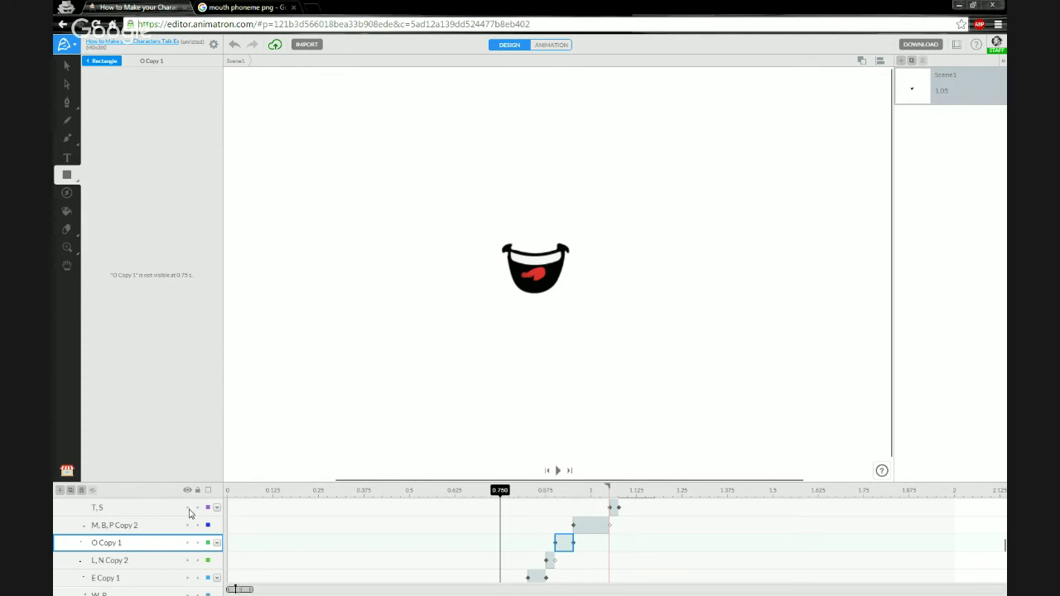
{"action": "left_click", "coordinate": [231, 494]}
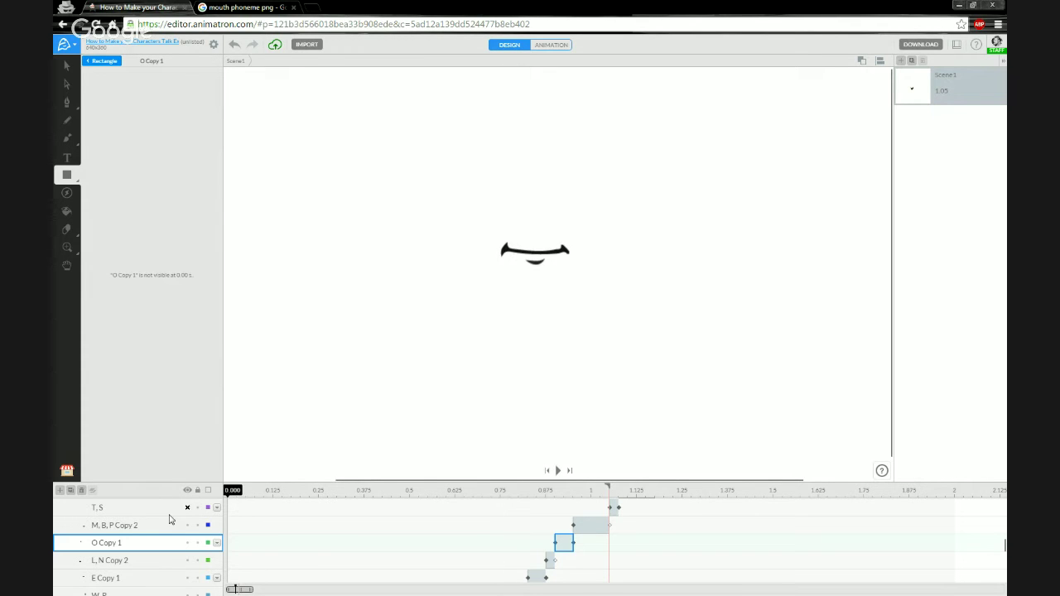
- Enlarge the timeline to show the mouth layers from M, B, P (resting) up to T, S, and reframe the mouth on the canvas
{"action": "left_click_drag", "start_coordinate": [210, 482], "coordinate": [223, 333]}
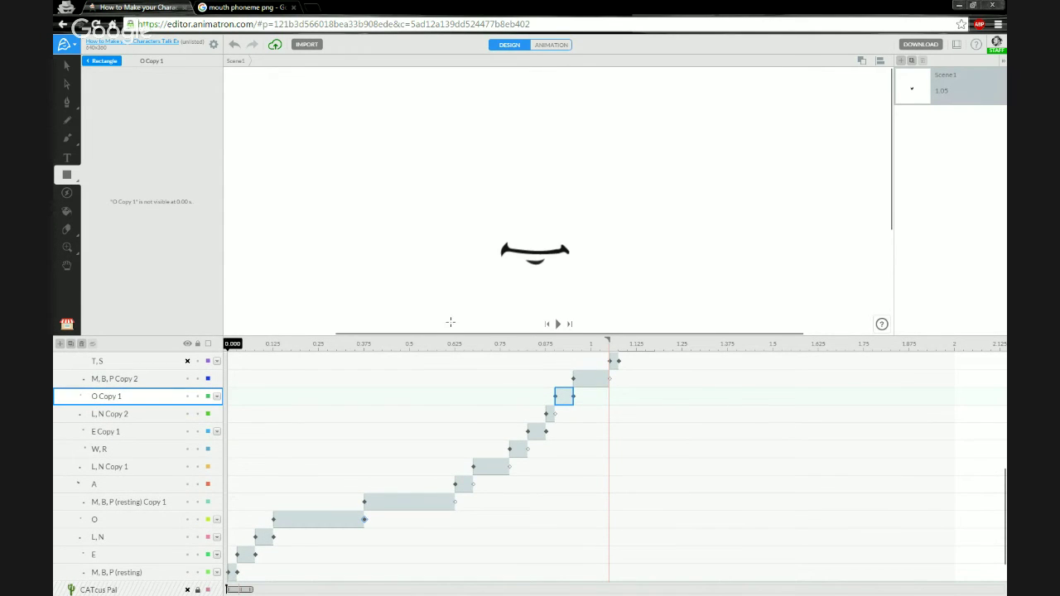
{"action": "scroll", "coordinate": [461, 277], "scroll_direction": "down", "scroll_amount": 2}
{"action": "scroll", "coordinate": [471, 276], "scroll_direction": "down", "scroll_amount": 3}
{"action": "scroll", "coordinate": [509, 235], "scroll_direction": "up", "scroll_amount": 1}
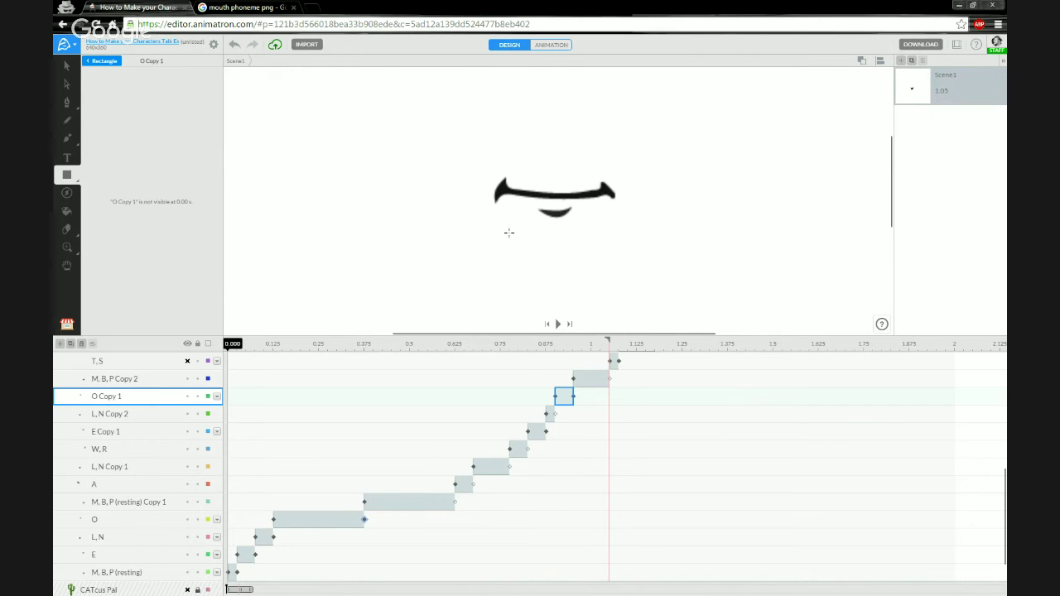
{"action": "scroll", "coordinate": [488, 157], "scroll_direction": "down", "scroll_amount": 1}
{"action": "scroll", "coordinate": [483, 77], "scroll_direction": "up", "scroll_amount": 1}
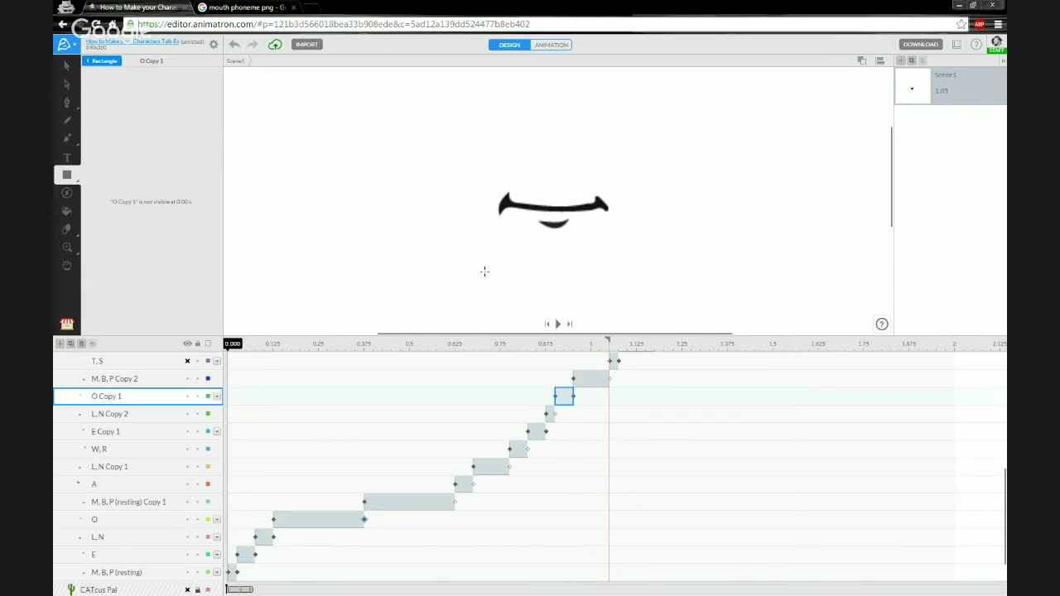
{"action": "scroll", "coordinate": [795, 203], "scroll_direction": "down", "scroll_amount": 1}
{"action": "scroll", "coordinate": [371, 203], "scroll_direction": "down", "scroll_amount": 1}
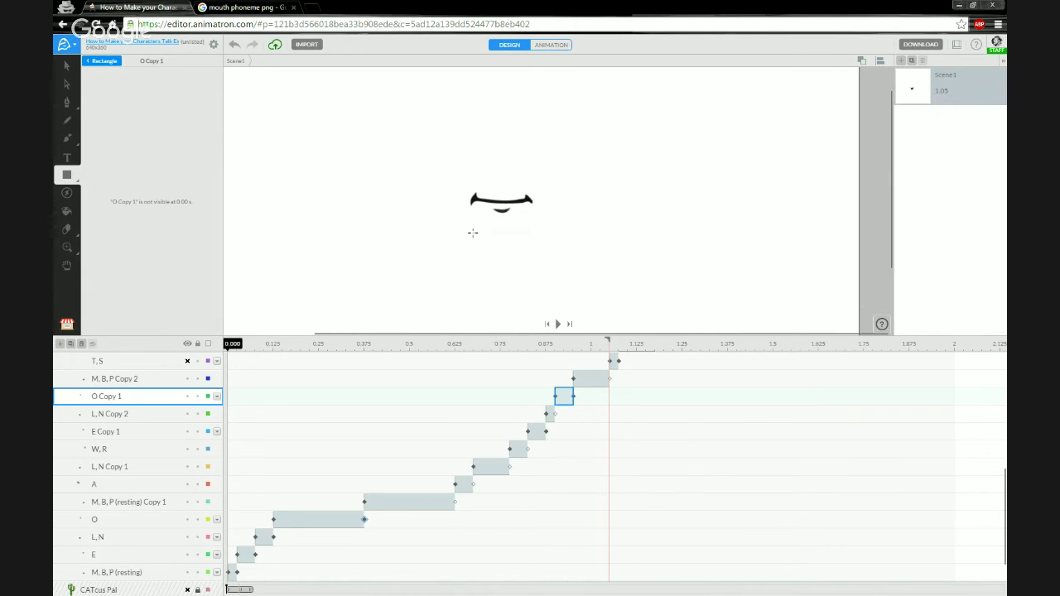
- Zoom in on the mouth and go through the M, B, P (resting), E, L, N, O, M, B, P (resting) Copy 1 and A layers by selecting each
{"action": "scroll", "coordinate": [539, 165], "scroll_direction": "up", "scroll_amount": 1}
{"action": "scroll", "coordinate": [585, 188], "scroll_direction": "up", "scroll_amount": 2}
{"action": "scroll", "coordinate": [429, 161], "scroll_direction": "up", "scroll_amount": 1}
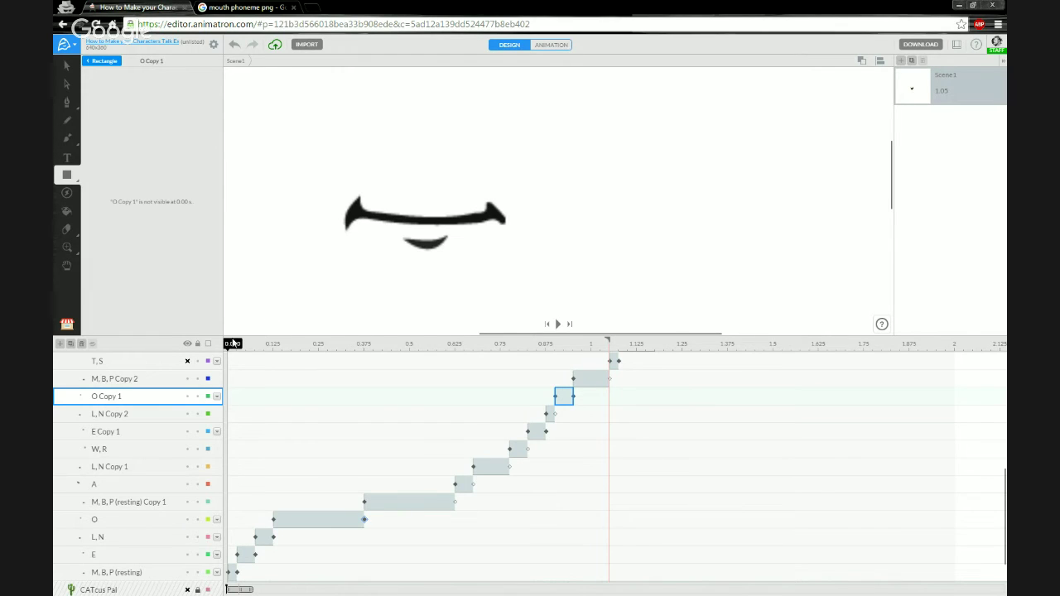
{"action": "left_click", "coordinate": [129, 577]}
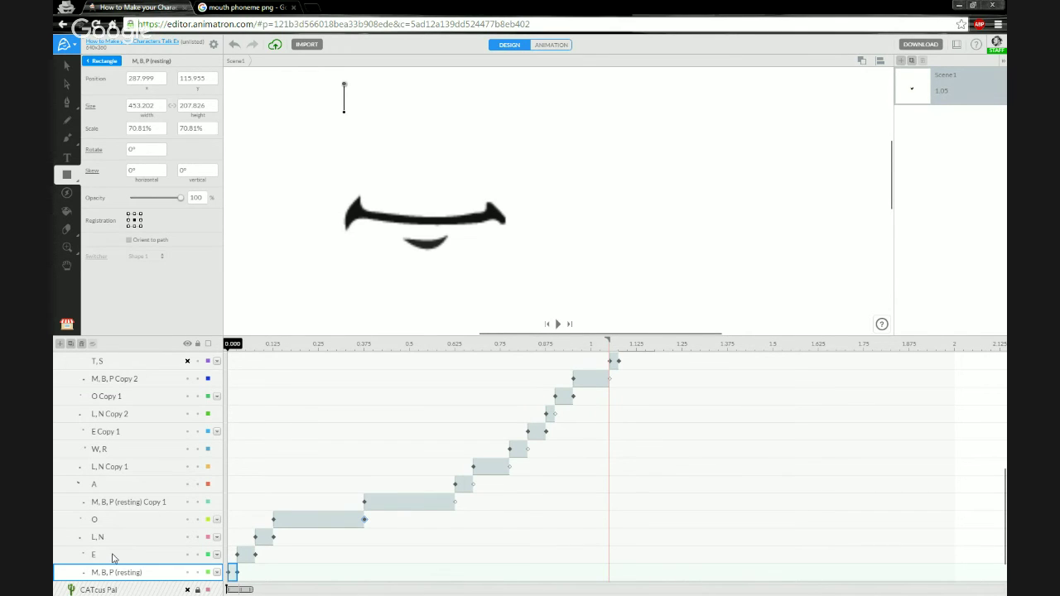
{"action": "left_click", "coordinate": [117, 556]}
{"action": "left_click", "coordinate": [116, 540]}
{"action": "left_click", "coordinate": [118, 522]}
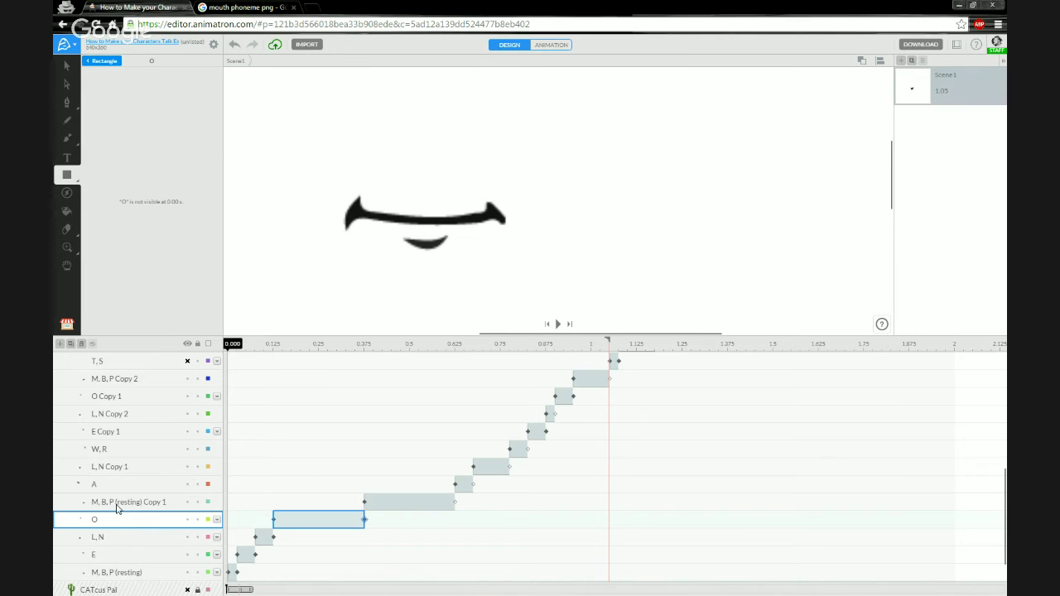
{"action": "left_click", "coordinate": [116, 504]}
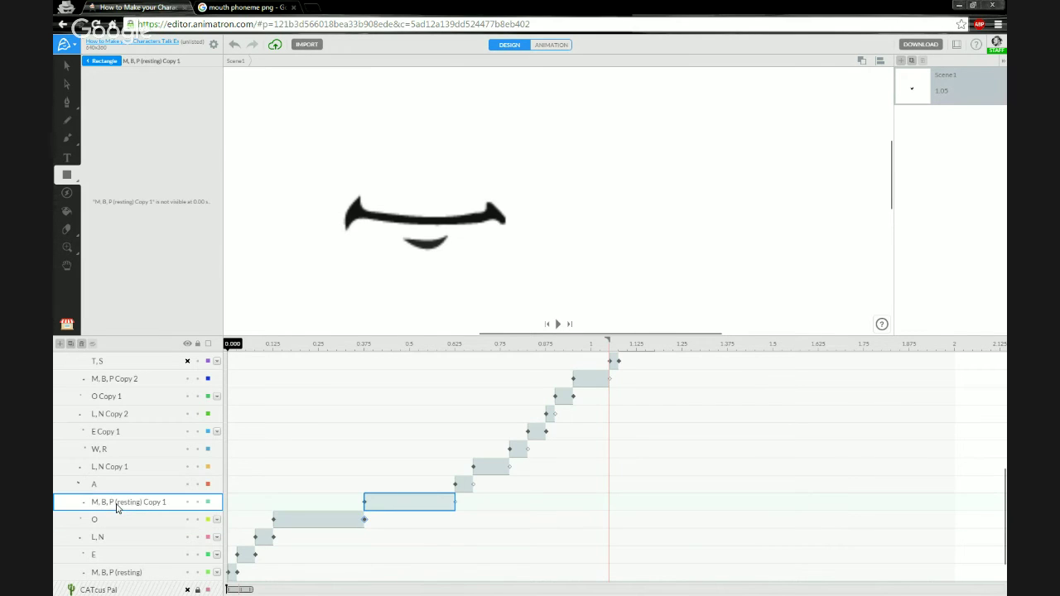
{"action": "left_click", "coordinate": [116, 486]}
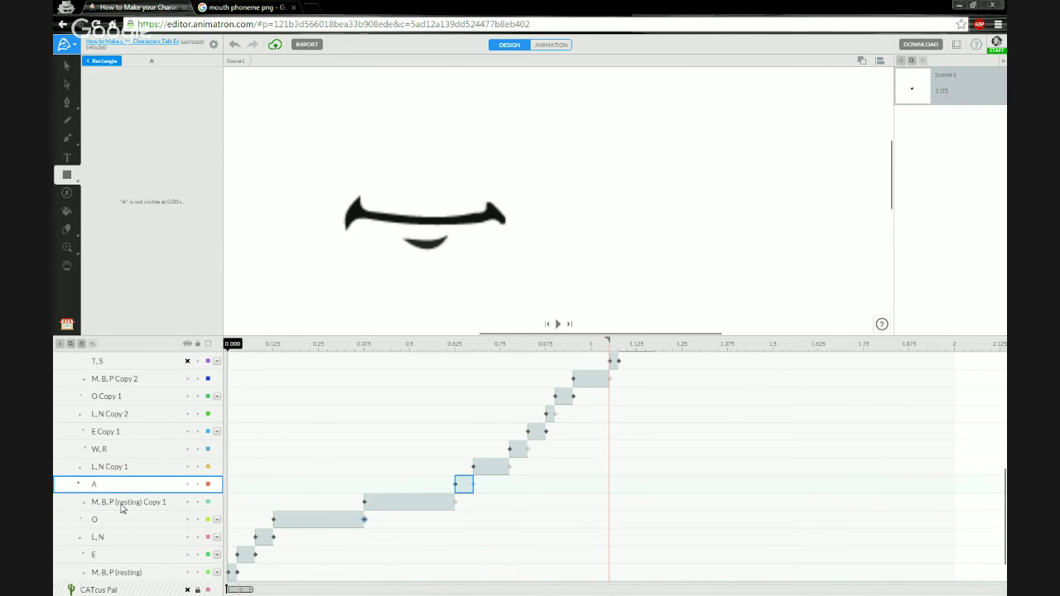
- Go through the mouth layers M, B, P (resting) Copy 1, L, N Copy 1, W, R, E Copy 1 and L, N Copy 2 by selecting each
{"action": "left_click", "coordinate": [121, 508]}
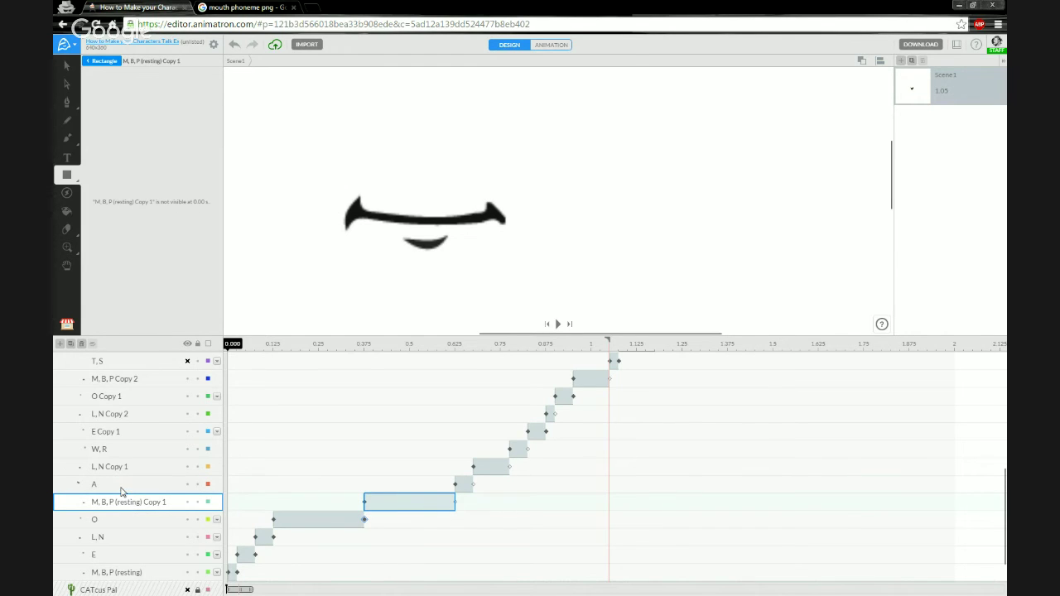
{"action": "left_click", "coordinate": [121, 469]}
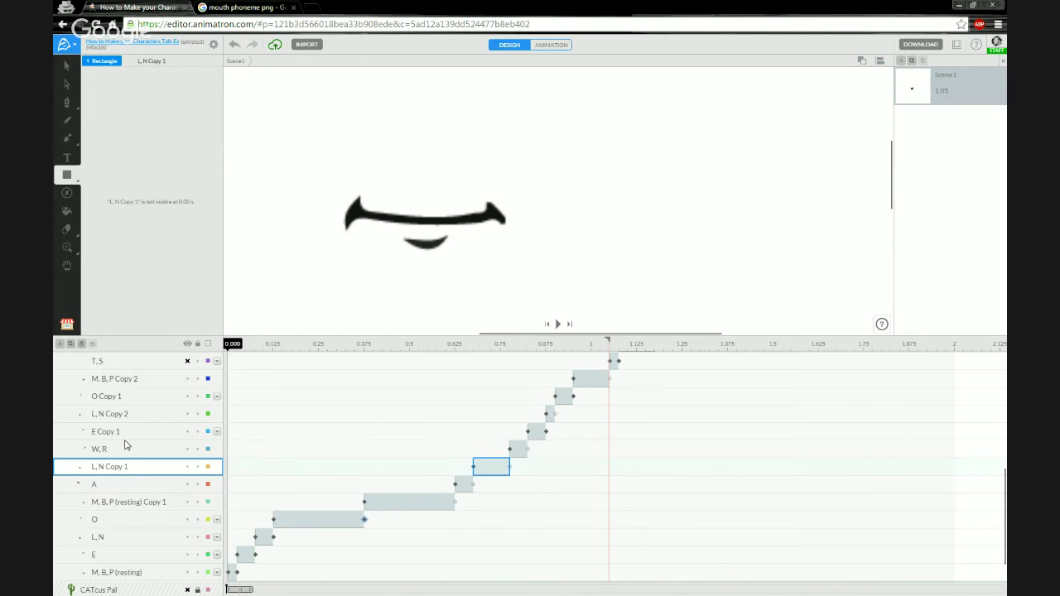
{"action": "left_click", "coordinate": [123, 449]}
{"action": "left_click", "coordinate": [124, 434]}
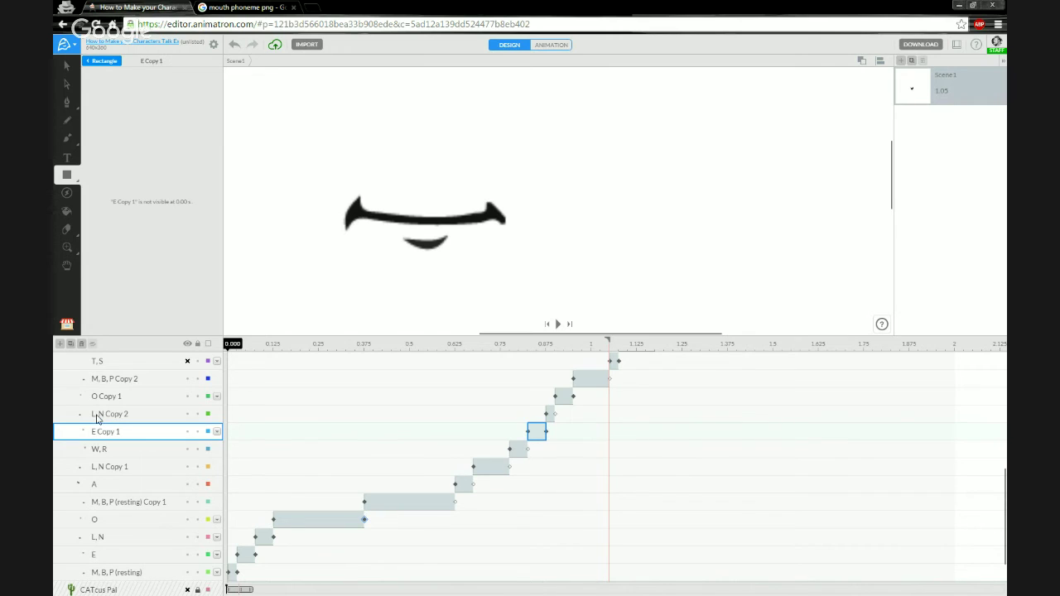
{"action": "left_click", "coordinate": [100, 416]}
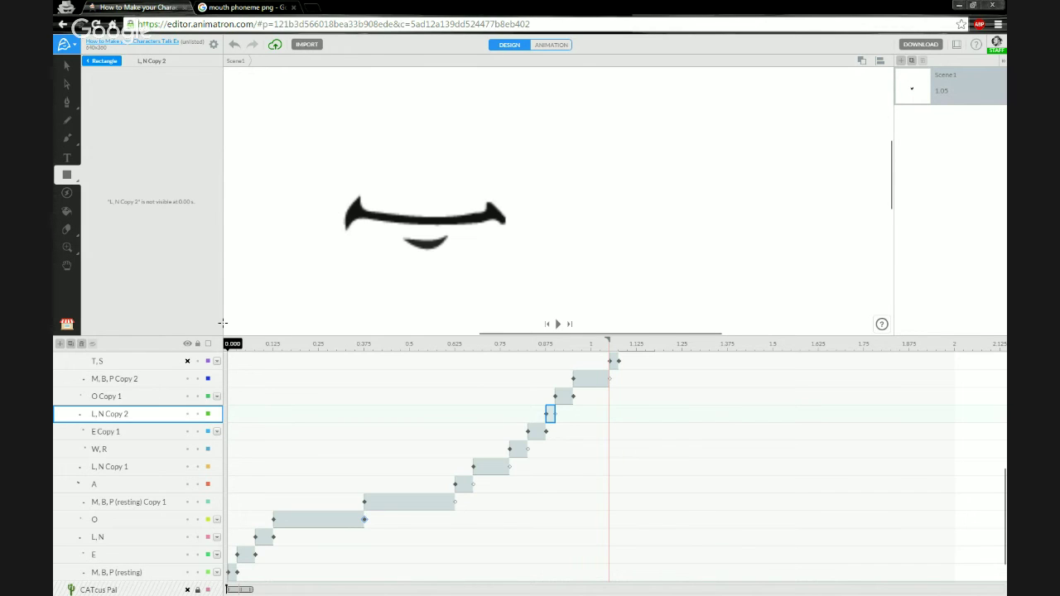
- Preview the mouth animation up to 1.05 seconds, and show the T, S layer with the scene extended to 1.175 seconds
{"action": "key", "text": "space"}
{"action": "key", "text": "space"}
{"action": "scroll", "coordinate": [561, 374], "scroll_direction": "up", "scroll_amount": 2}
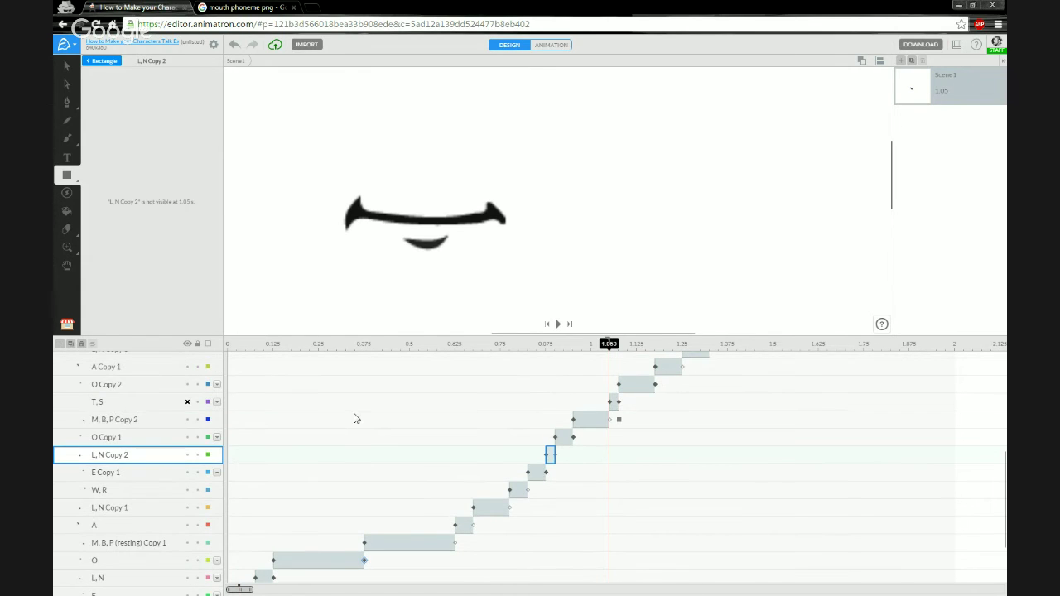
{"action": "left_click", "coordinate": [187, 403]}
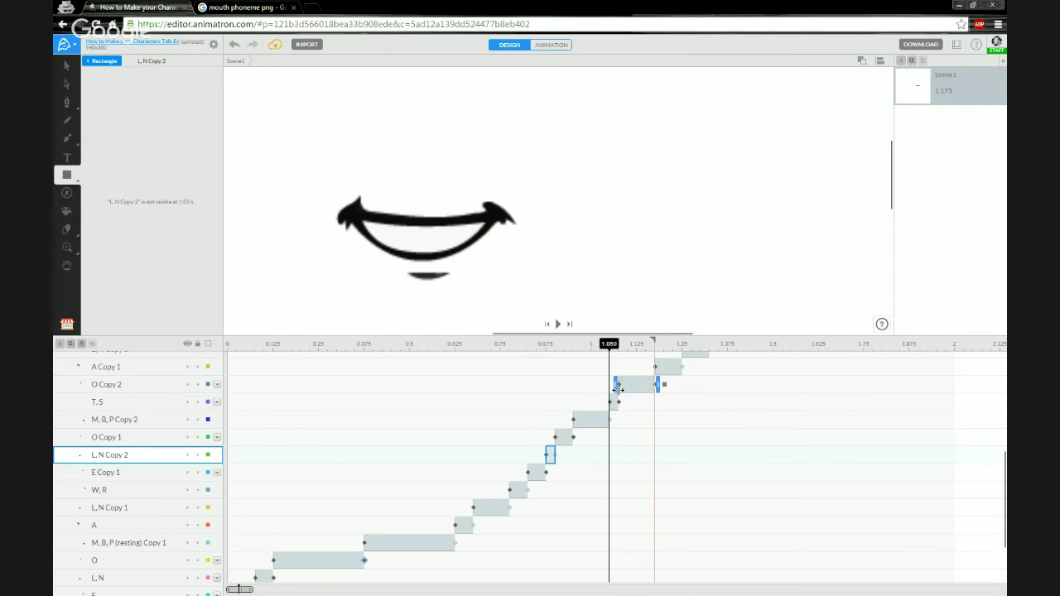
- Examine the T, S and O Copy 2 mouth shapes by moving the playhead from 1.05 to 1.1 seconds
{"action": "left_click", "coordinate": [137, 405]}
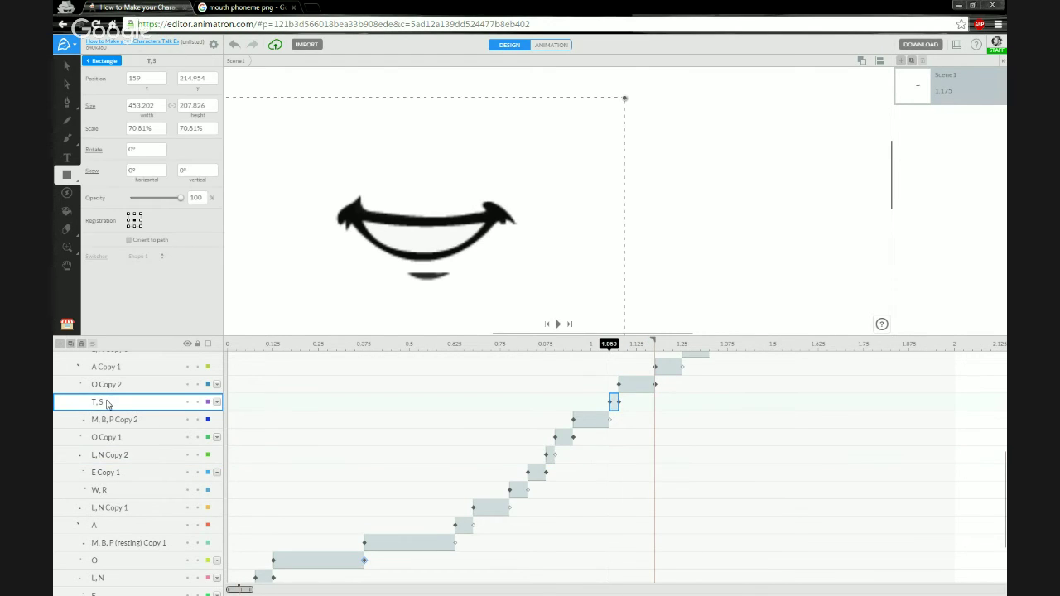
{"action": "left_click_drag", "start_coordinate": [612, 346], "coordinate": [622, 346]}
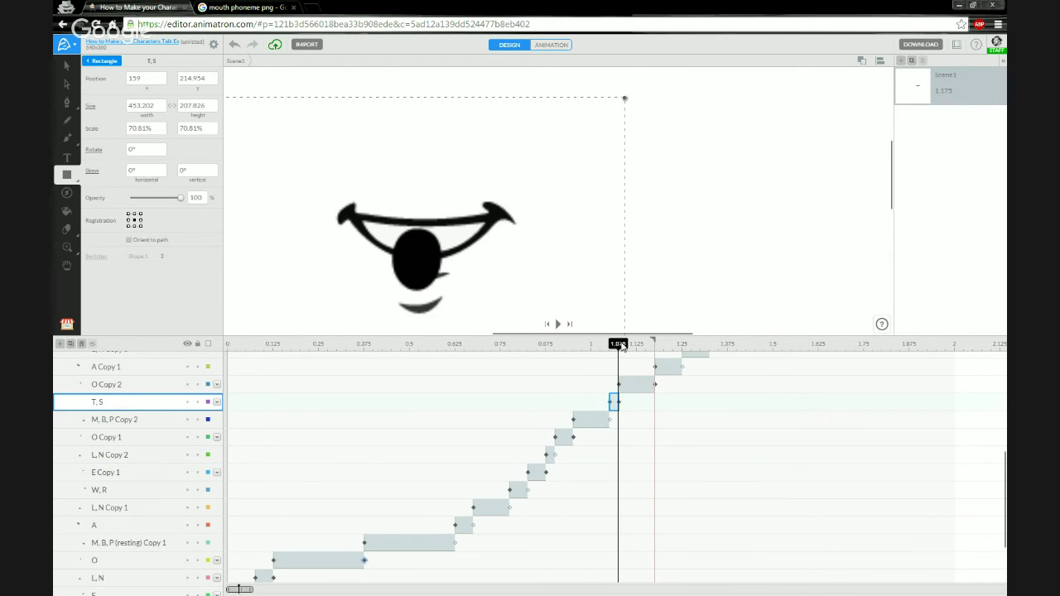
{"action": "left_click", "coordinate": [154, 387]}
{"action": "mouse_move", "coordinate": [620, 347]}
{"action": "left_mouse_down"}
{"action": "mouse_move", "coordinate": [634, 346]}
{"action": "mouse_move", "coordinate": [611, 349]}
{"action": "mouse_move", "coordinate": [629, 354]}
{"action": "left_mouse_up"}
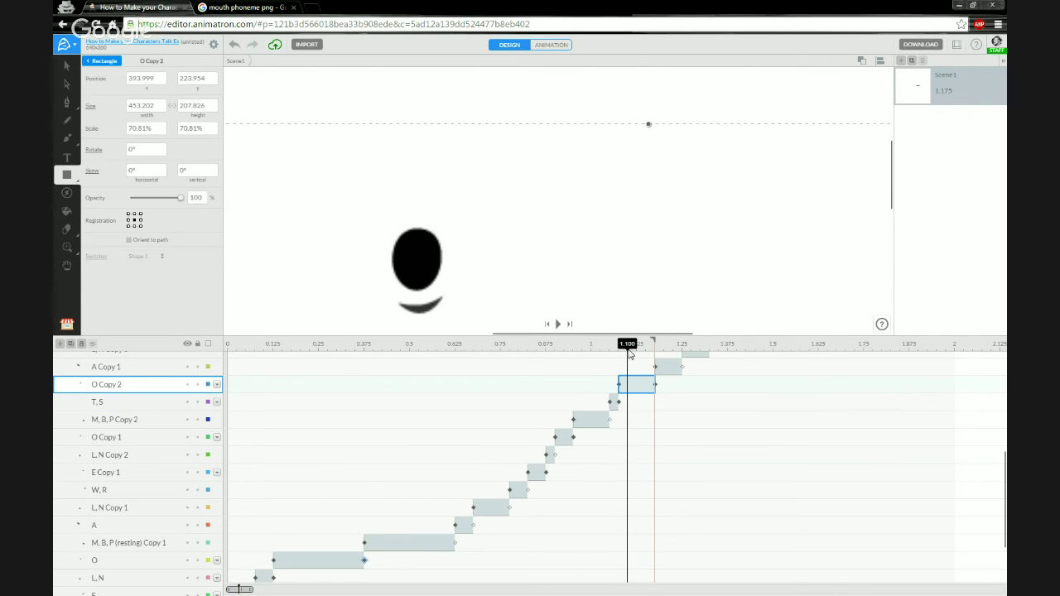
- Hide the A Copy 1 layer and play the scene from 0 seconds
{"action": "left_click", "coordinate": [188, 368]}
{"action": "left_click", "coordinate": [230, 345]}
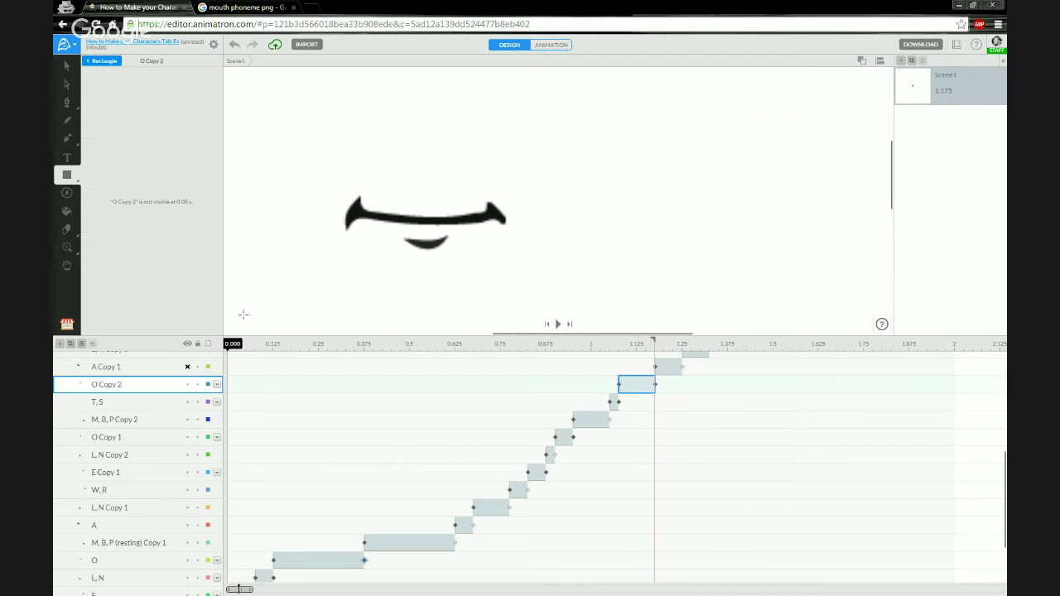
{"action": "key", "text": "space"}
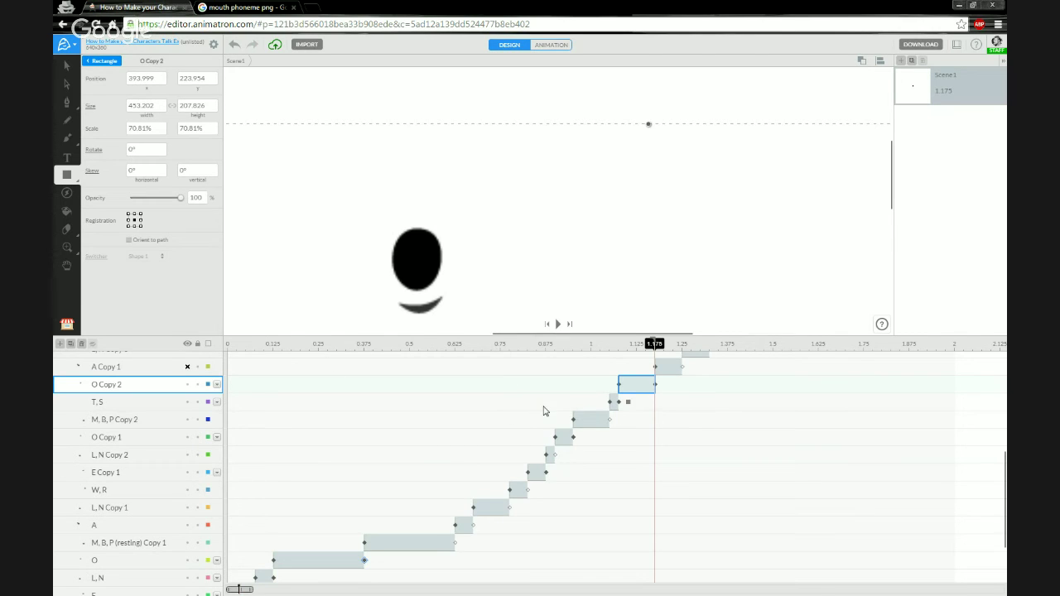
- Extend the scene to 1.325 seconds, and scrub and play the T, S and O Copy 2 section from 1.025 seconds
{"action": "scroll", "coordinate": [527, 423], "scroll_direction": "up", "scroll_amount": 2}
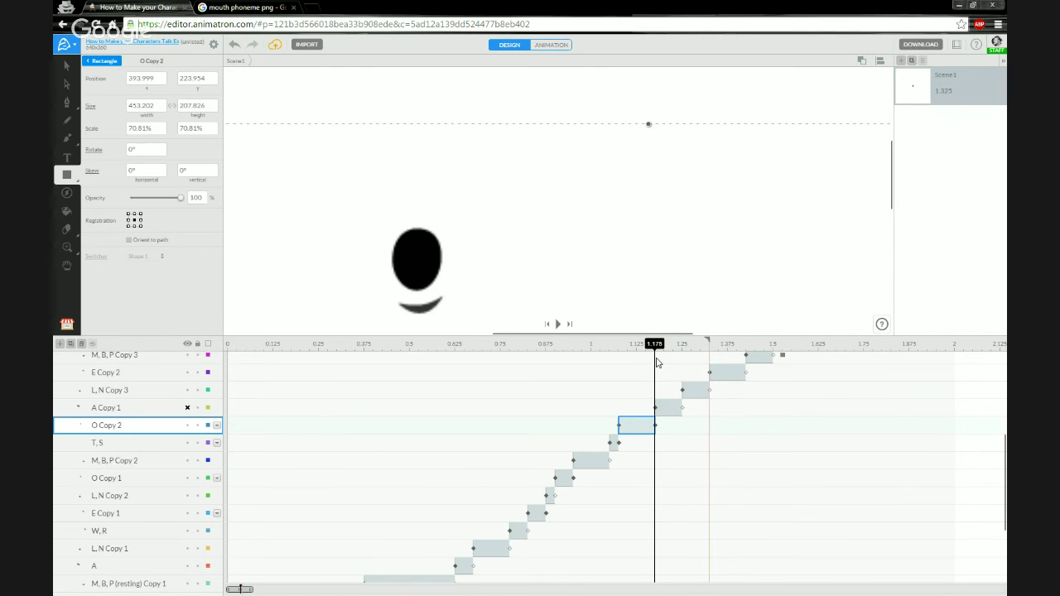
{"action": "left_click", "coordinate": [582, 346]}
{"action": "left_click_drag", "start_coordinate": [582, 346], "coordinate": [636, 346]}
{"action": "left_click", "coordinate": [613, 443]}
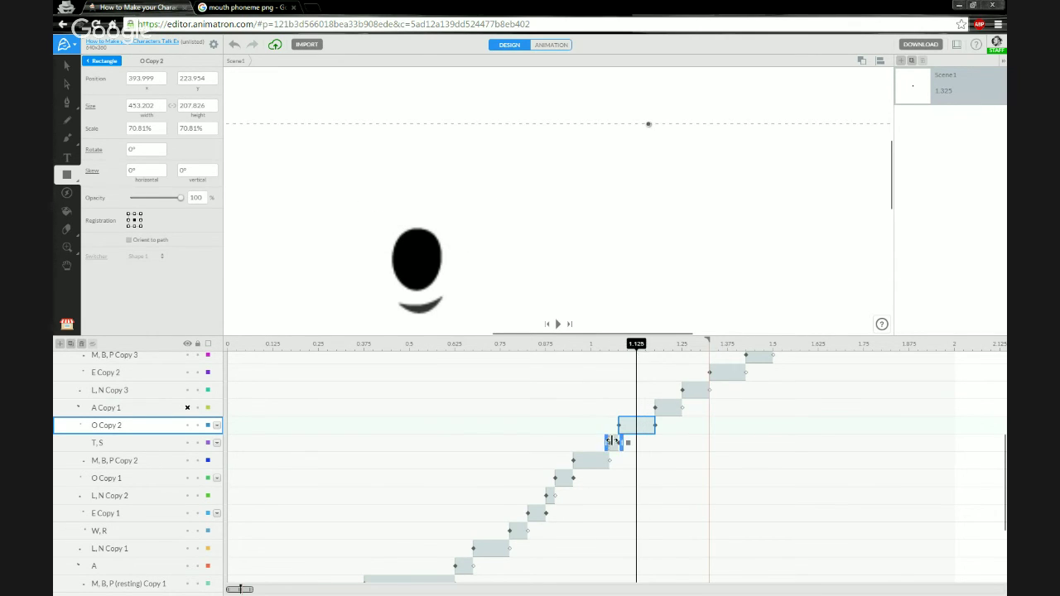
{"action": "left_click", "coordinate": [598, 347]}
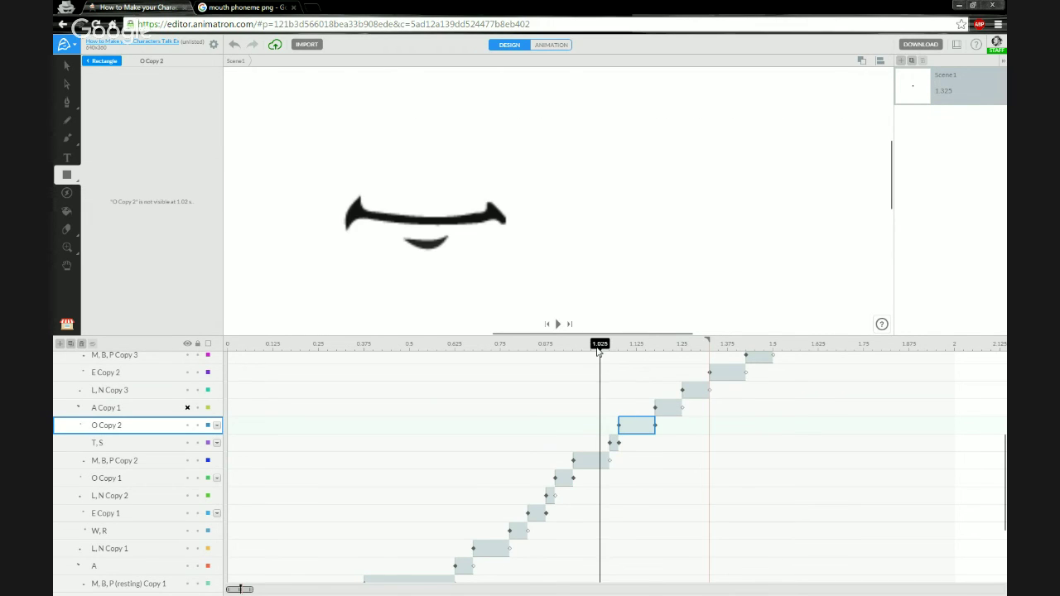
{"action": "key", "text": "space"}
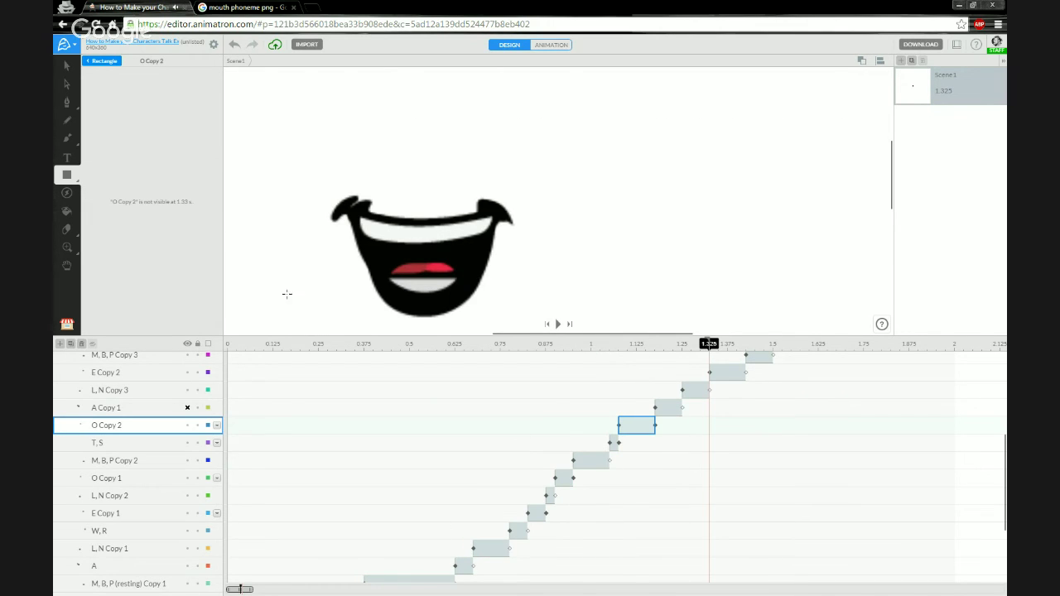
- Shift the A Copy 1, L, N Copy 3 and E Copy 2 bars to start at 1.325, 1.4 and 1.475 seconds
{"action": "left_click", "coordinate": [230, 346]}
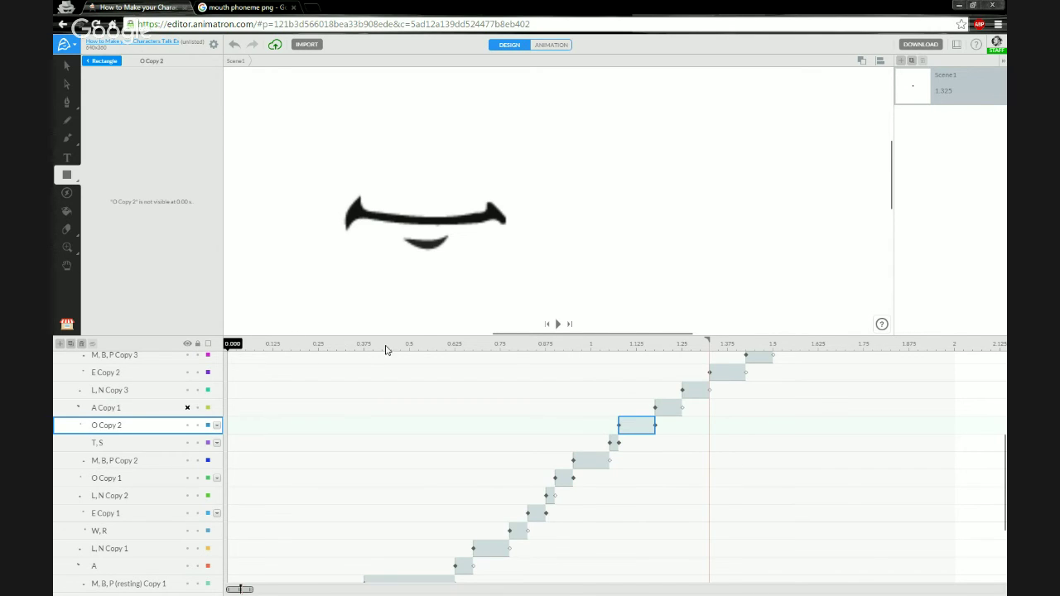
{"action": "left_click_drag", "start_coordinate": [708, 348], "coordinate": [709, 345]}
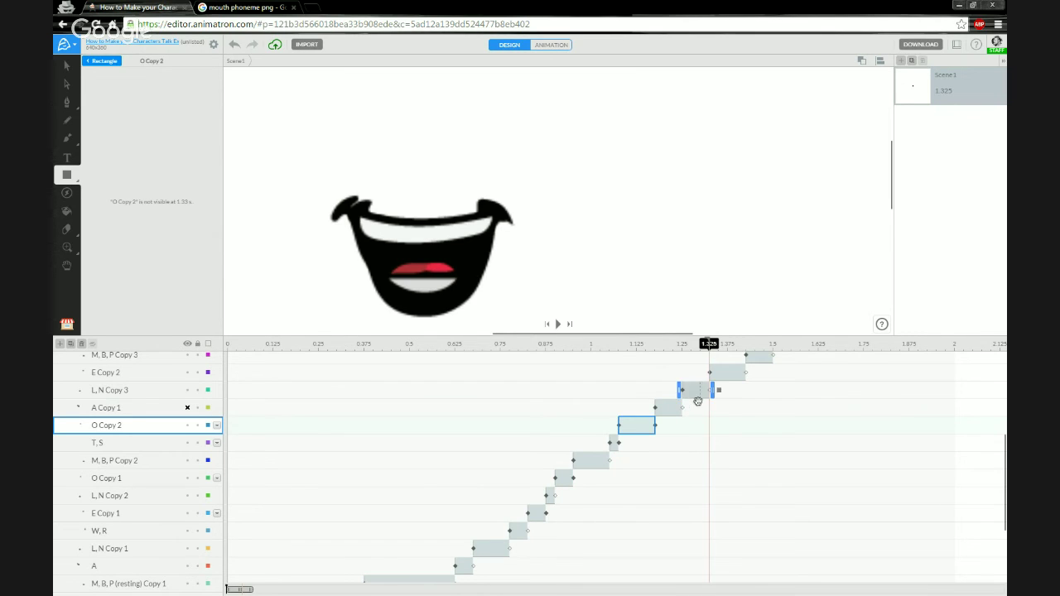
{"action": "left_click_drag", "start_coordinate": [668, 409], "coordinate": [787, 373]}
{"action": "left_click", "coordinate": [727, 376]}
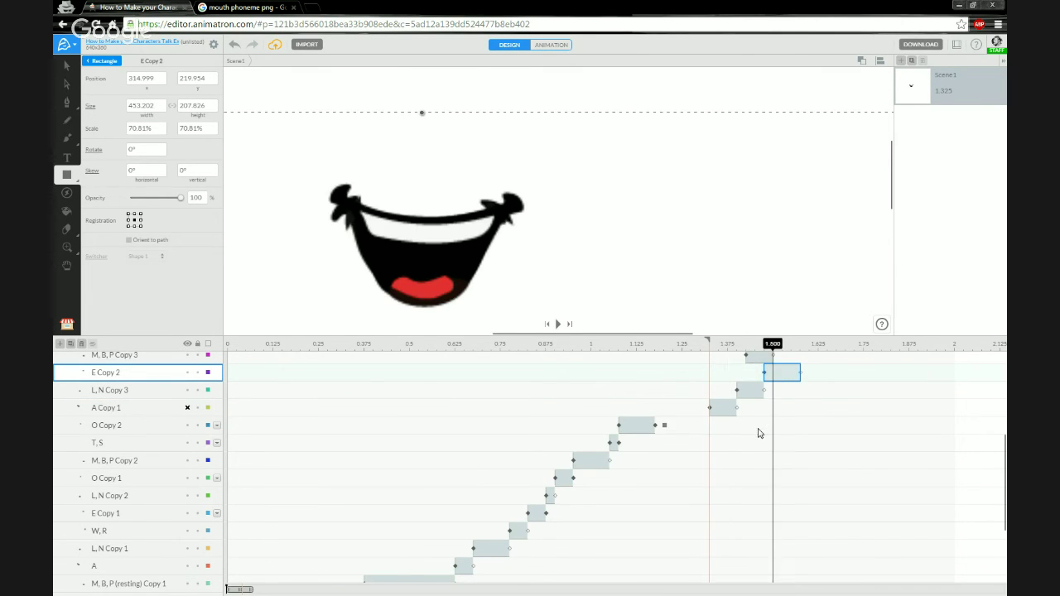
- Shorten E Copy 2 to end at 1.55 seconds, and move M, B, P Copy 3 to 1.55 and A Copy 2 to 1.625 seconds
{"action": "scroll", "coordinate": [758, 434], "scroll_direction": "up", "scroll_amount": 2}
{"action": "left_click", "coordinate": [761, 398]}
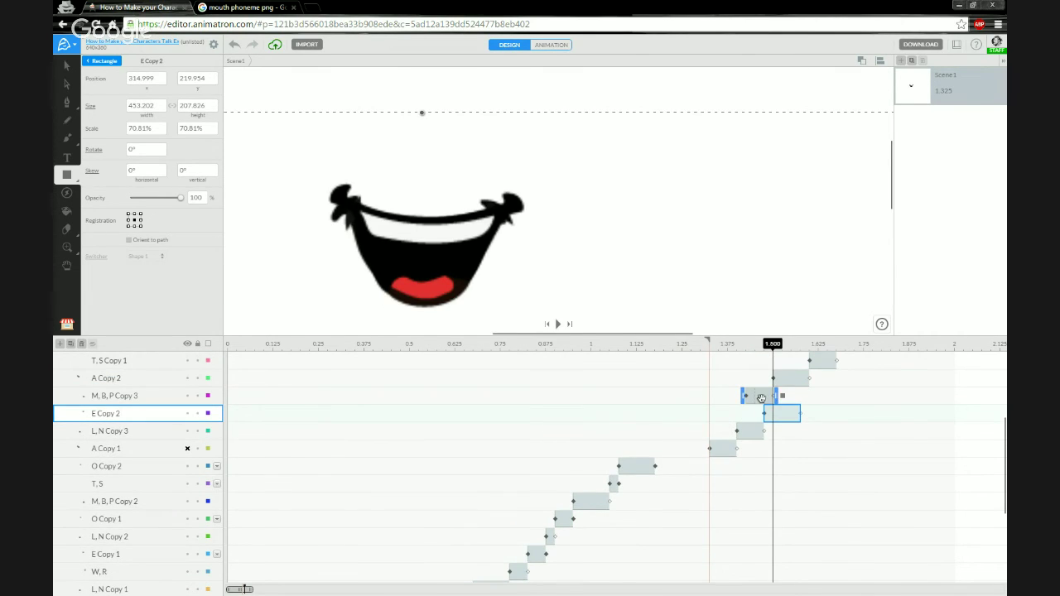
{"action": "left_click_drag", "start_coordinate": [761, 399], "coordinate": [837, 378]}
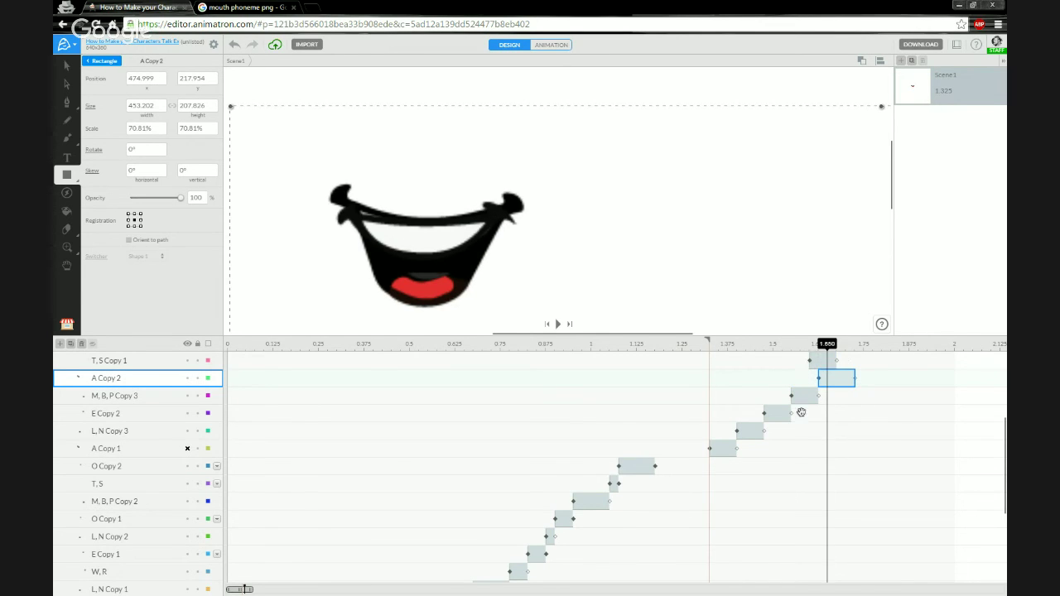
- Trim A Copy 2 to 1.7 seconds and shift the layers from T, S Copy 1 to M, B, P Copy 4 end to end, finishing at 2.05 seconds
{"action": "scroll", "coordinate": [801, 416], "scroll_direction": "up", "scroll_amount": 2}
{"action": "scroll", "coordinate": [801, 417], "scroll_direction": "up", "scroll_amount": 1}
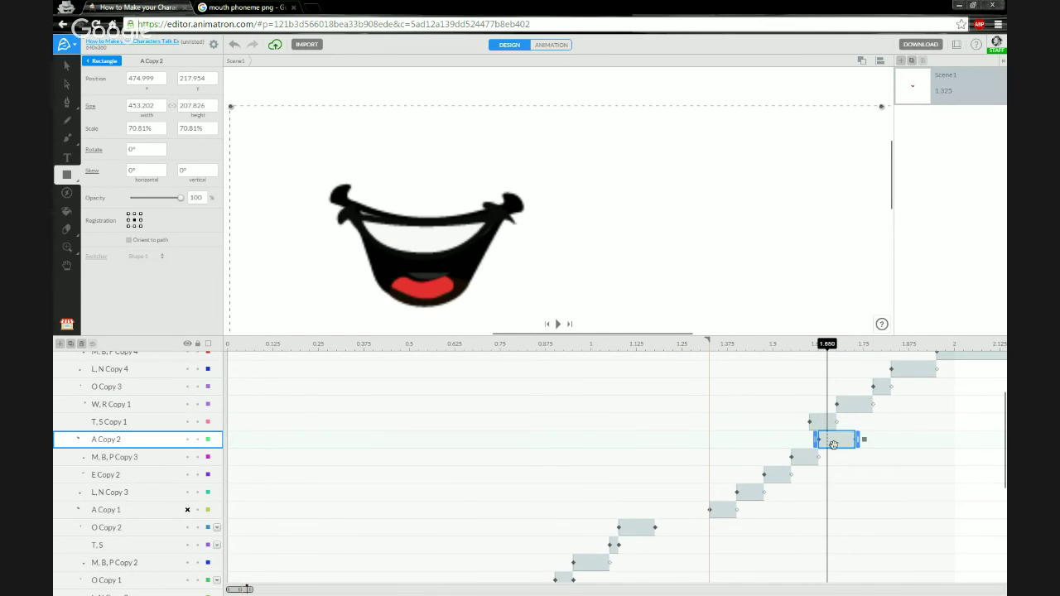
{"action": "left_click_drag", "start_coordinate": [866, 441], "coordinate": [974, 365]}
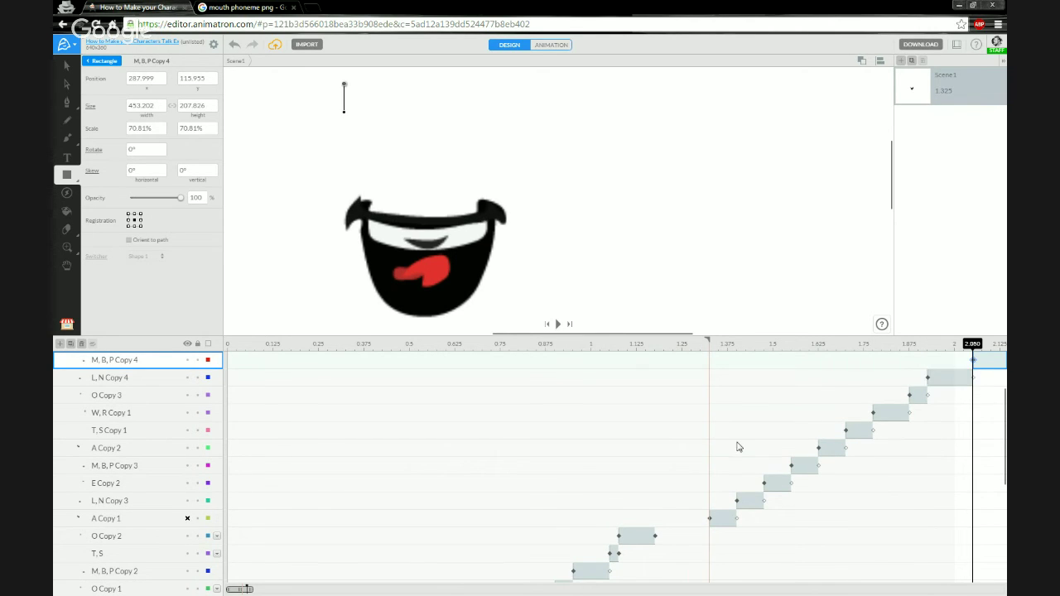
- Adjust the O Copy 2 bar to run from 1.125 to 1.325 seconds
{"action": "scroll", "coordinate": [736, 442], "scroll_direction": "down", "scroll_amount": 1}
{"action": "left_click", "coordinate": [632, 497]}
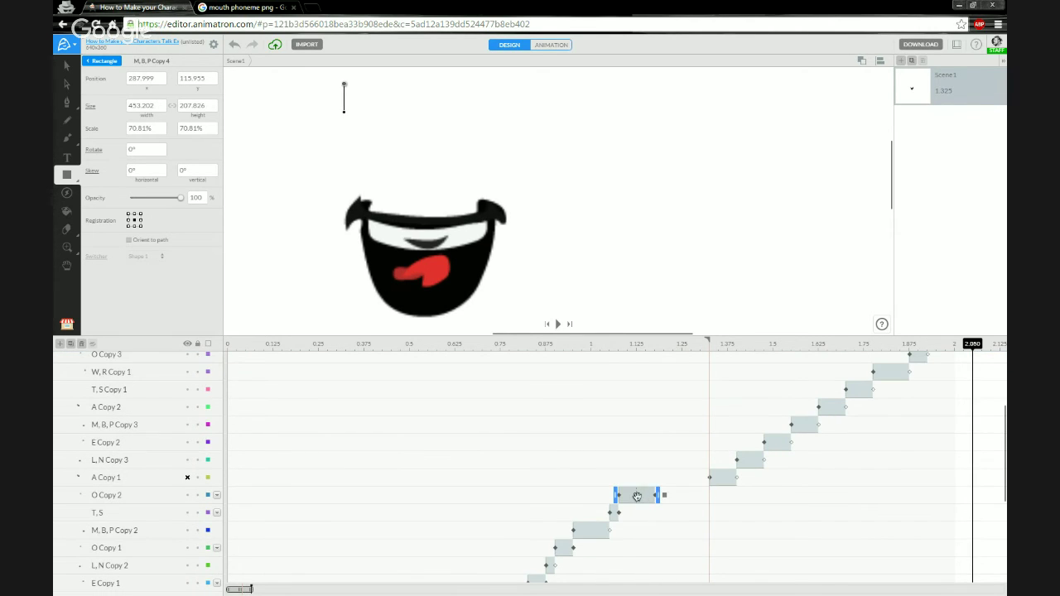
{"action": "left_click", "coordinate": [644, 497]}
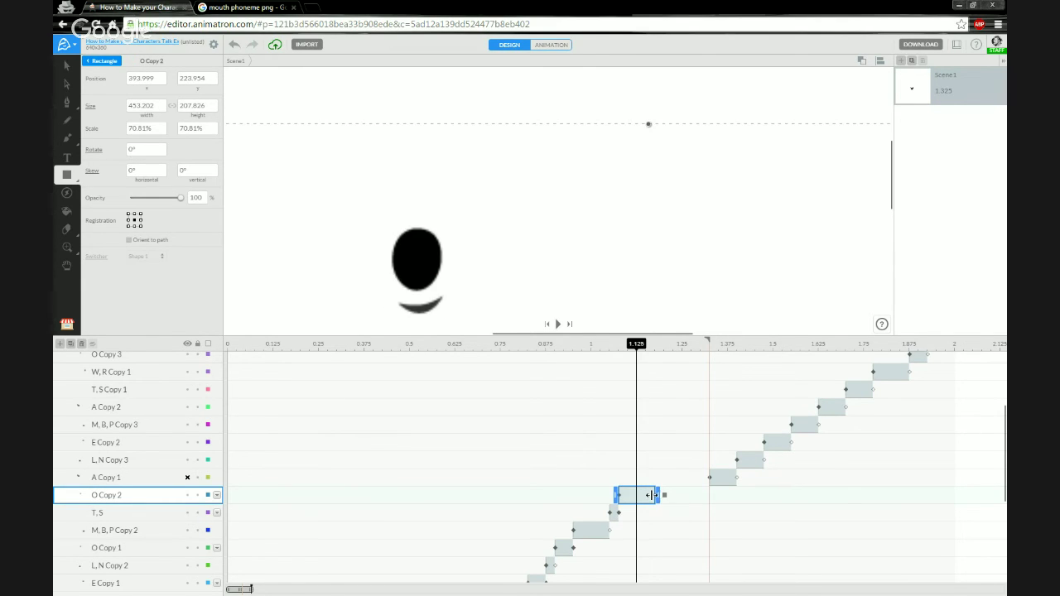
{"action": "left_click_drag", "start_coordinate": [658, 495], "coordinate": [712, 496]}
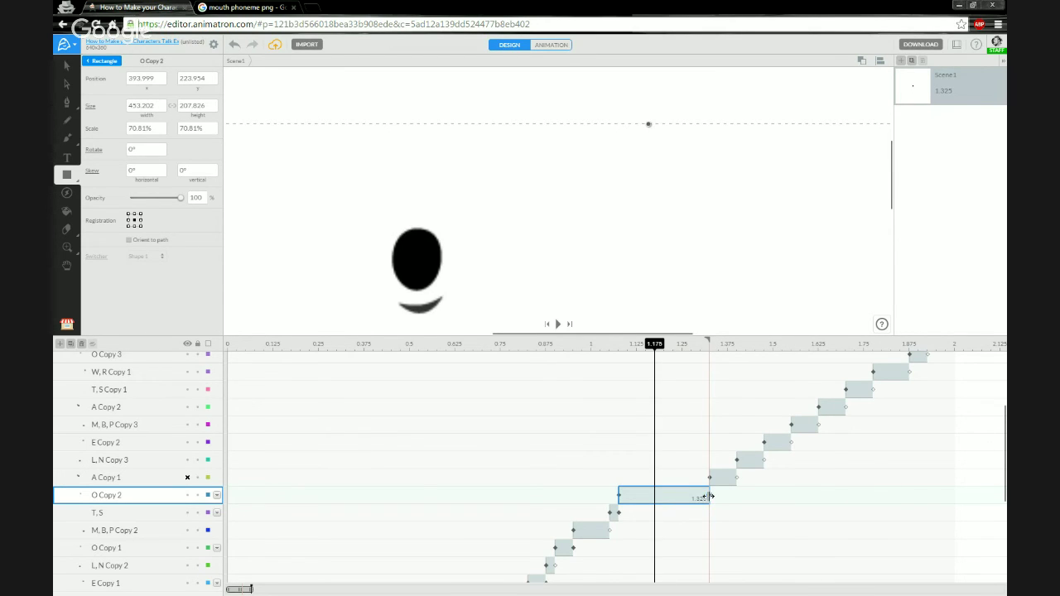
{"action": "left_click", "coordinate": [710, 496]}
{"action": "left_click_drag", "start_coordinate": [617, 494], "coordinate": [637, 495]}
- Scrub through the retimed O Copy 2 section and extend the T, S bar to end at 1.125 seconds
{"action": "scroll", "coordinate": [607, 425], "scroll_direction": "down", "scroll_amount": 2}
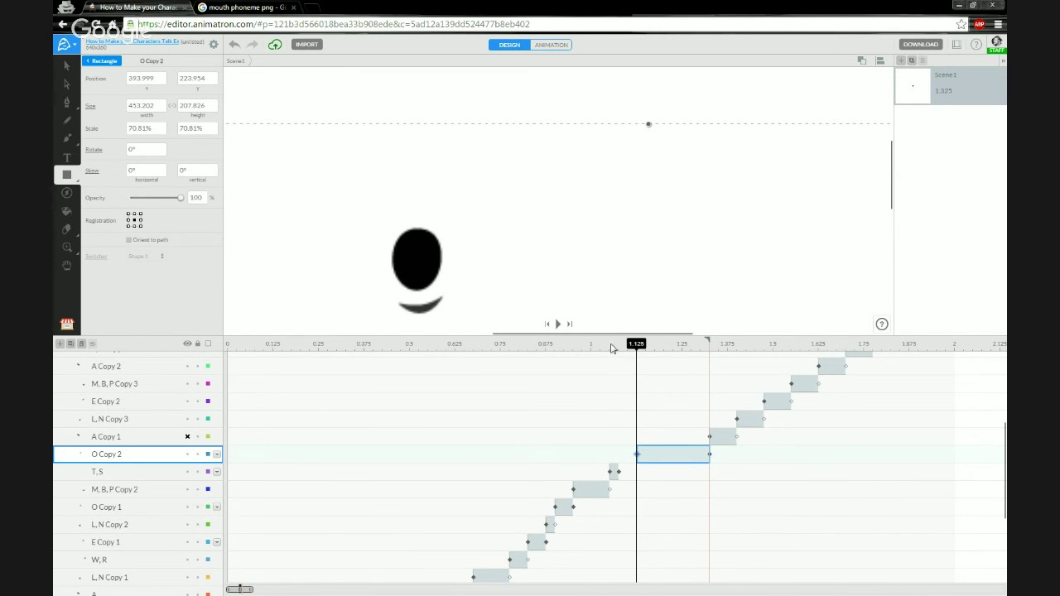
{"action": "left_click_drag", "start_coordinate": [612, 348], "coordinate": [720, 350]}
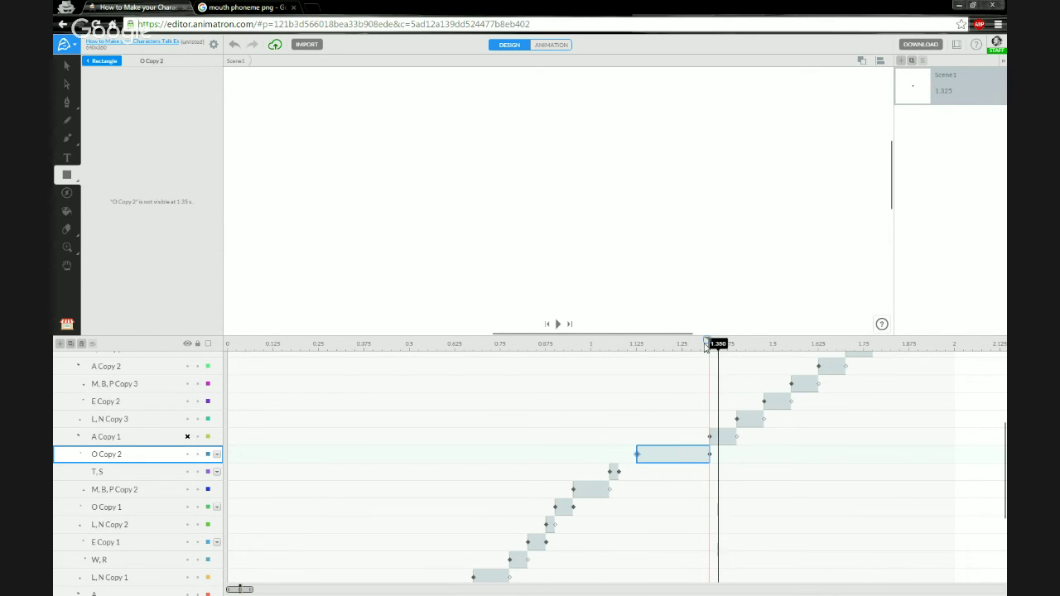
{"action": "left_click", "coordinate": [584, 348]}
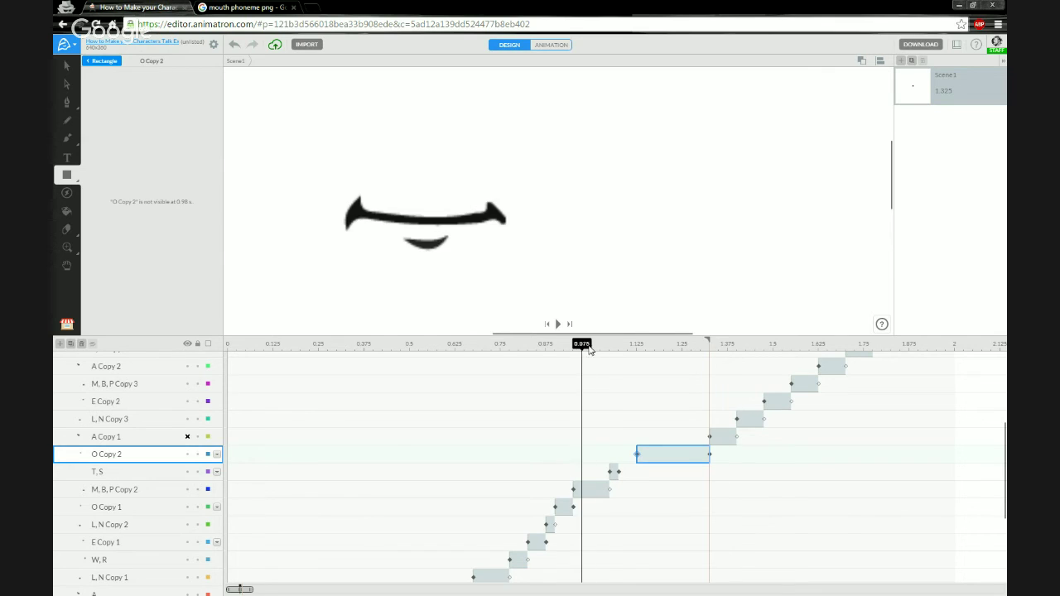
{"action": "left_click_drag", "start_coordinate": [589, 349], "coordinate": [672, 349]}
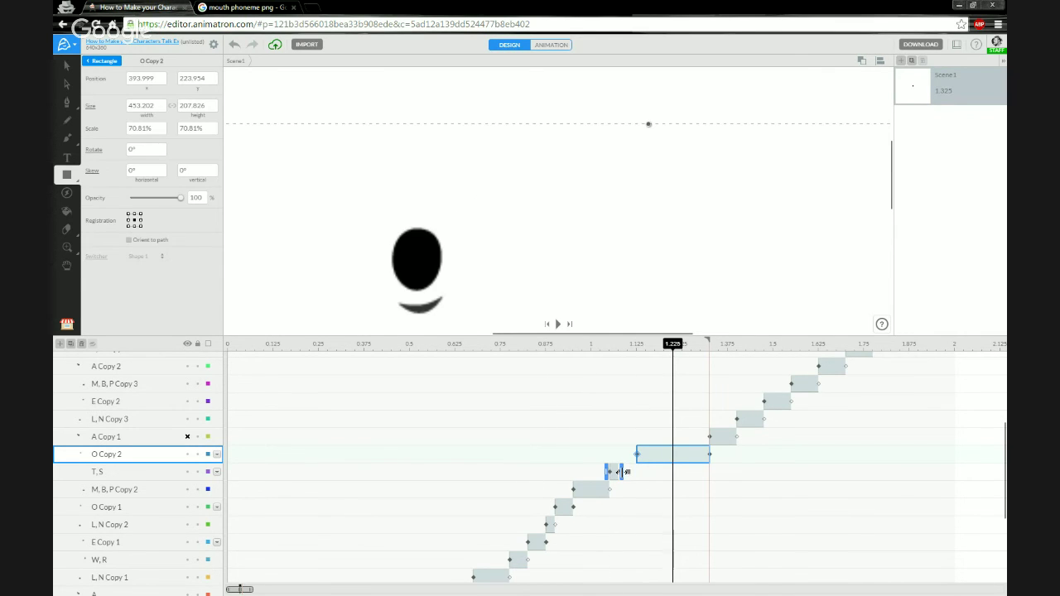
{"action": "left_click_drag", "start_coordinate": [627, 472], "coordinate": [636, 472]}
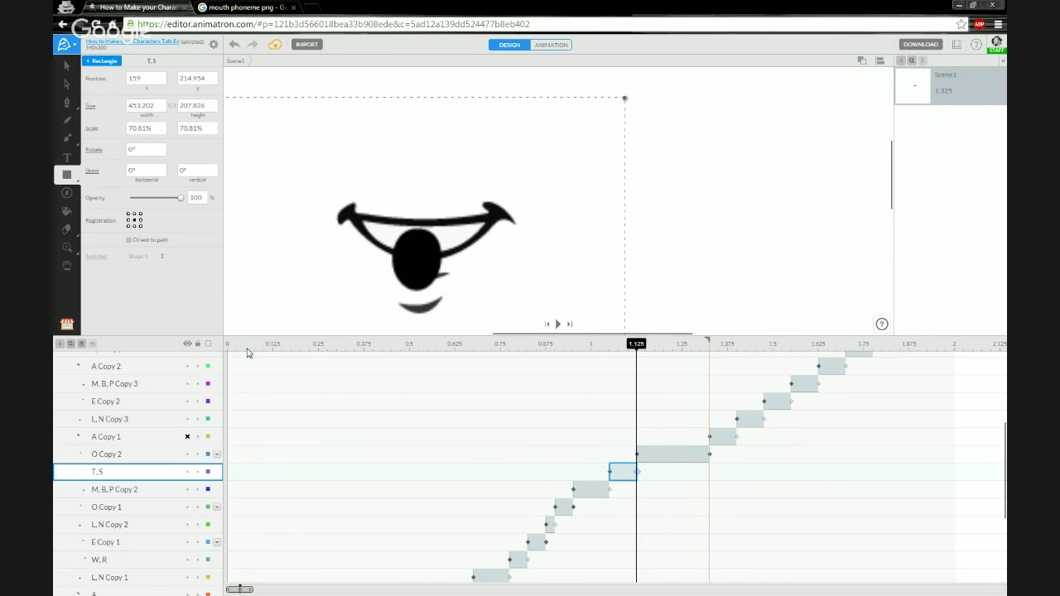
- Preview the opening section and move the boundary between T, S and O Copy 2 to 1.1 seconds
{"action": "left_click", "coordinate": [232, 345]}
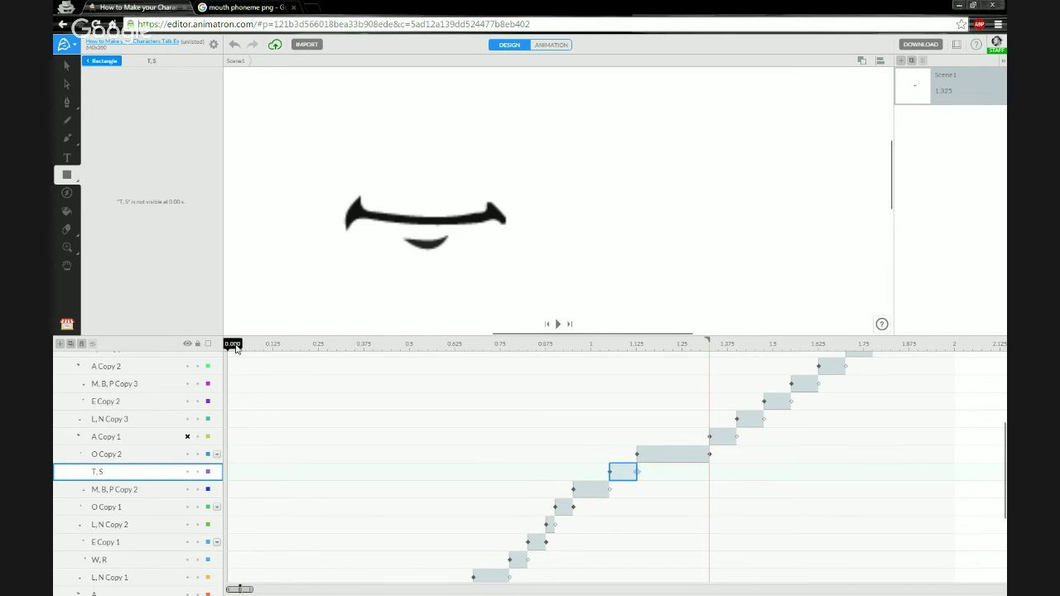
{"action": "left_click_drag", "start_coordinate": [235, 347], "coordinate": [325, 364]}
{"action": "left_click_drag", "start_coordinate": [256, 365], "coordinate": [222, 368]}
{"action": "key", "text": "space"}
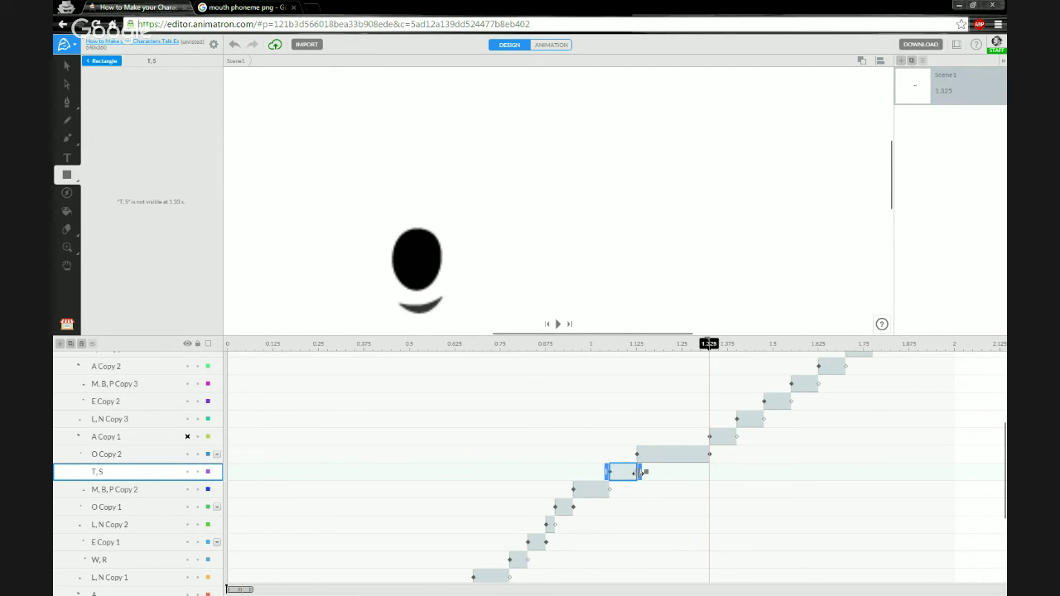
{"action": "left_click_drag", "start_coordinate": [639, 472], "coordinate": [628, 454]}
{"action": "left_click", "coordinate": [418, 343]}
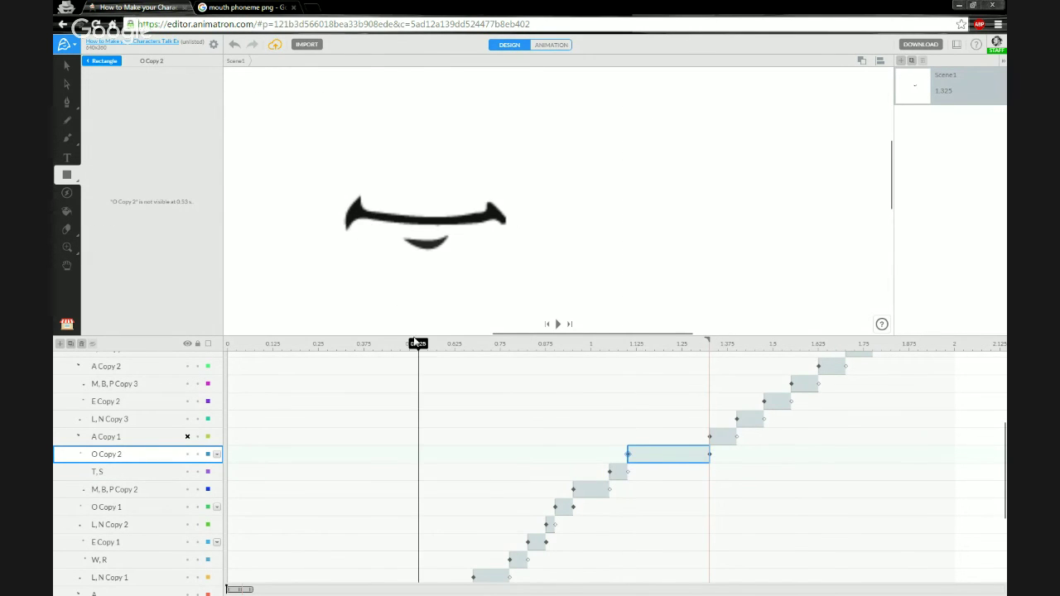
{"action": "key", "text": "space"}
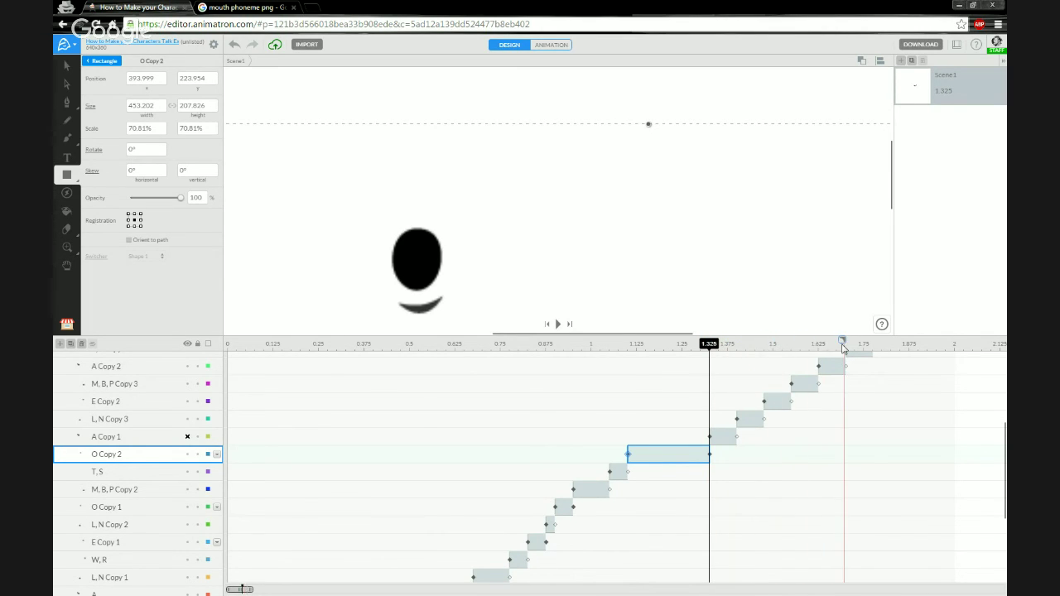
- Extend the scene's end to 2.1 seconds and play the lengthened part
{"action": "scroll", "coordinate": [789, 386], "scroll_direction": "up", "scroll_amount": 5}
{"action": "scroll", "coordinate": [788, 389], "scroll_direction": "down", "scroll_amount": 2}
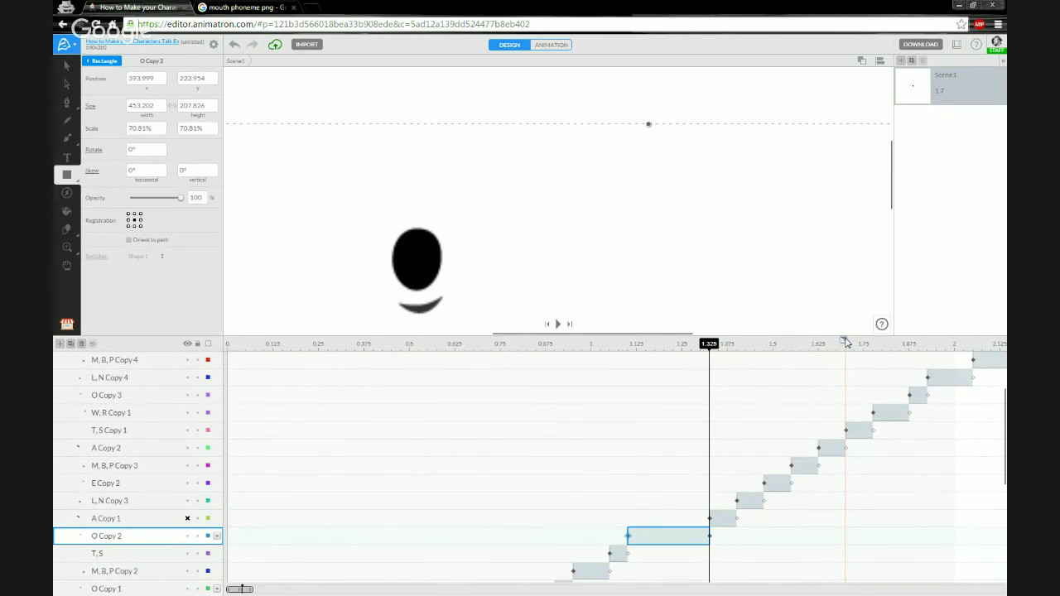
{"action": "left_click_drag", "start_coordinate": [847, 342], "coordinate": [991, 342]}
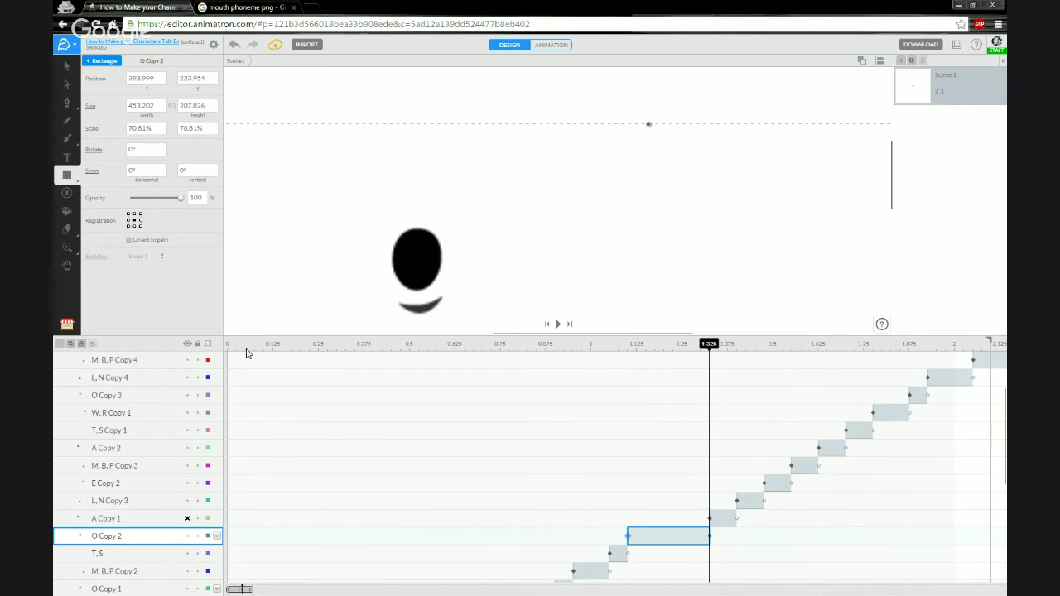
{"action": "left_click", "coordinate": [519, 344]}
{"action": "key", "text": "space"}
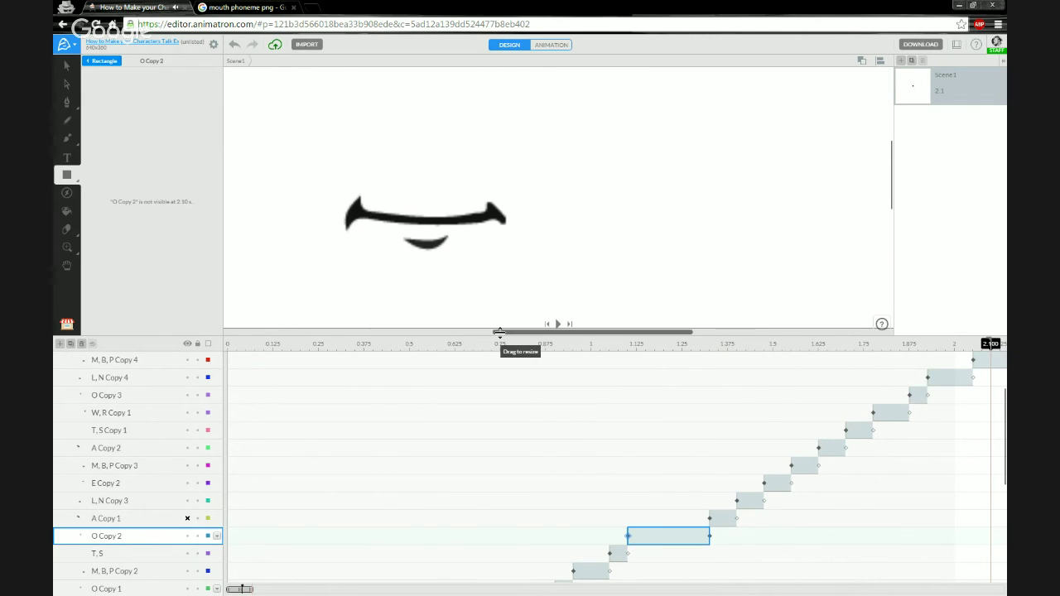
- Scrub across the O Copy 2 section and replay the 2.1-second scene from the start to check the mouth timing
{"action": "left_click", "coordinate": [679, 345]}
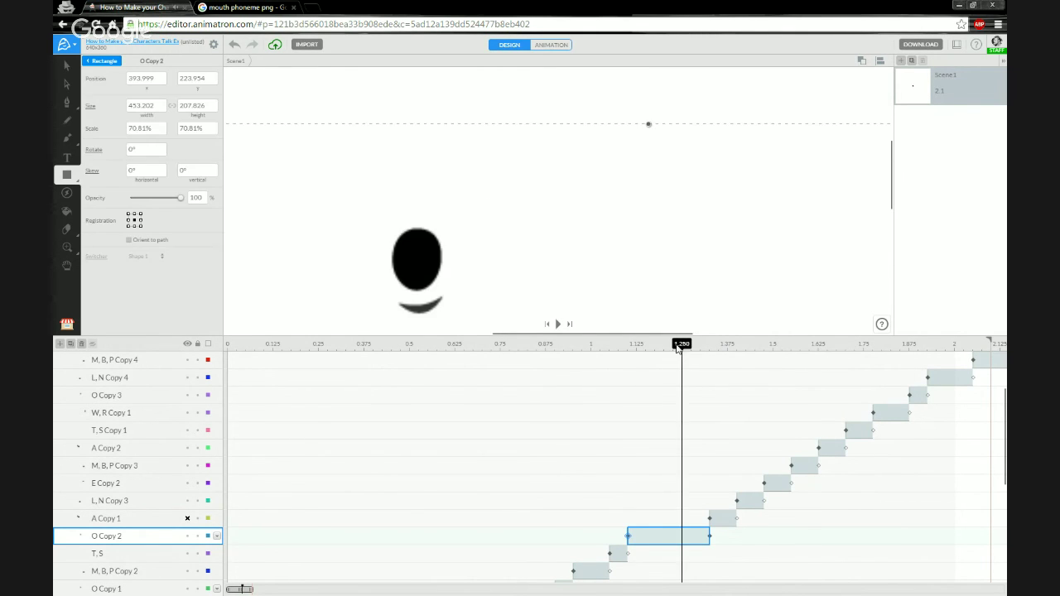
{"action": "left_click_drag", "start_coordinate": [679, 344], "coordinate": [726, 345]}
{"action": "left_click", "coordinate": [227, 345]}
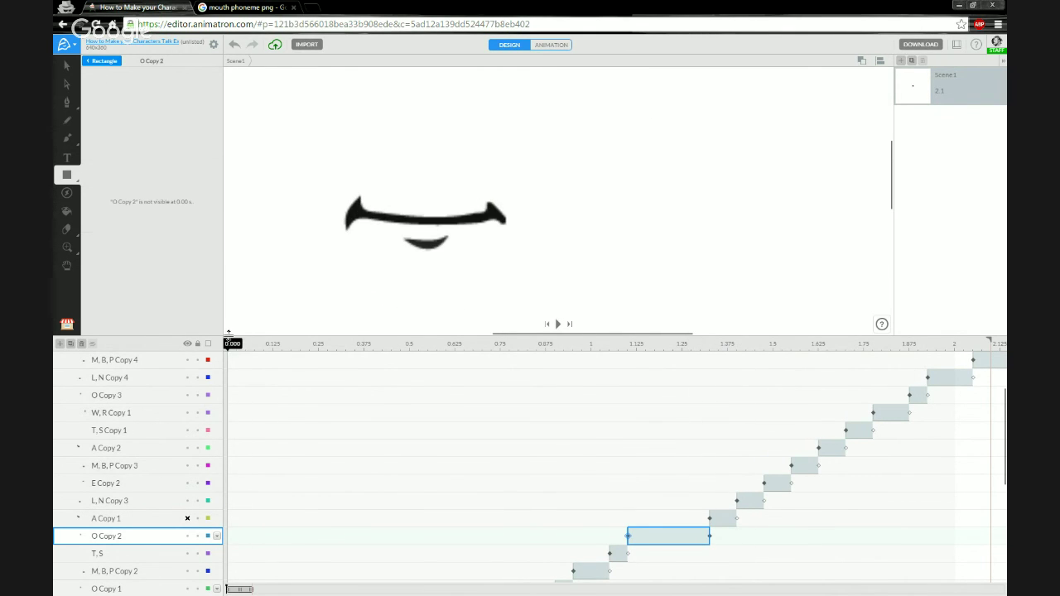
{"action": "key", "text": "space"}
{"action": "left_click", "coordinate": [232, 345]}
{"action": "key", "text": "space"}
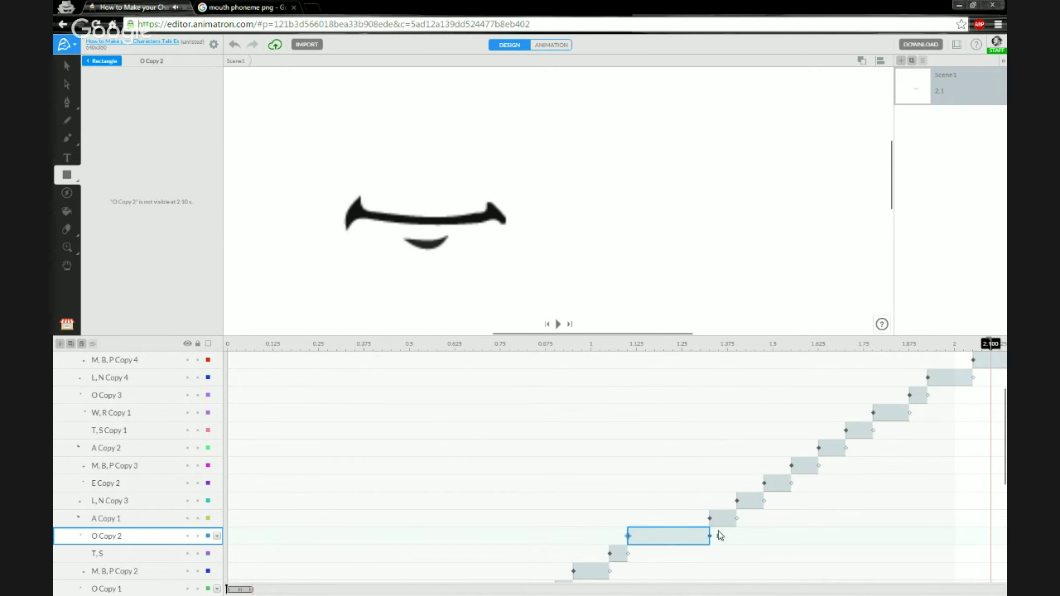
- End O Copy 2 at 1.25 seconds, place A Copy 1, L, N Copy 3 and E Copy 2 end to end up to 1.525, and replay
{"action": "left_click", "coordinate": [655, 348]}
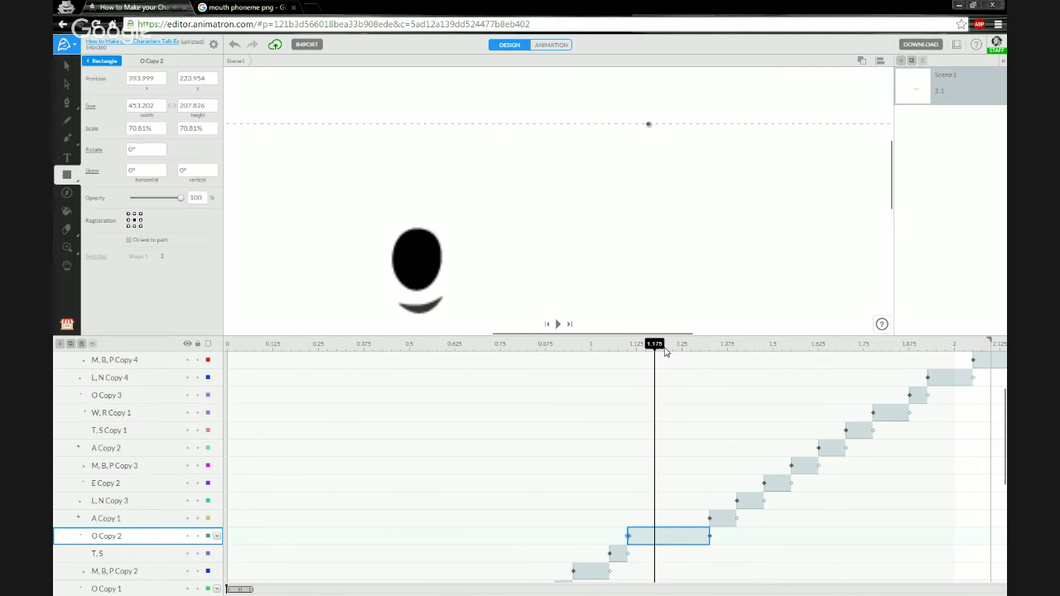
{"action": "left_click", "coordinate": [673, 348]}
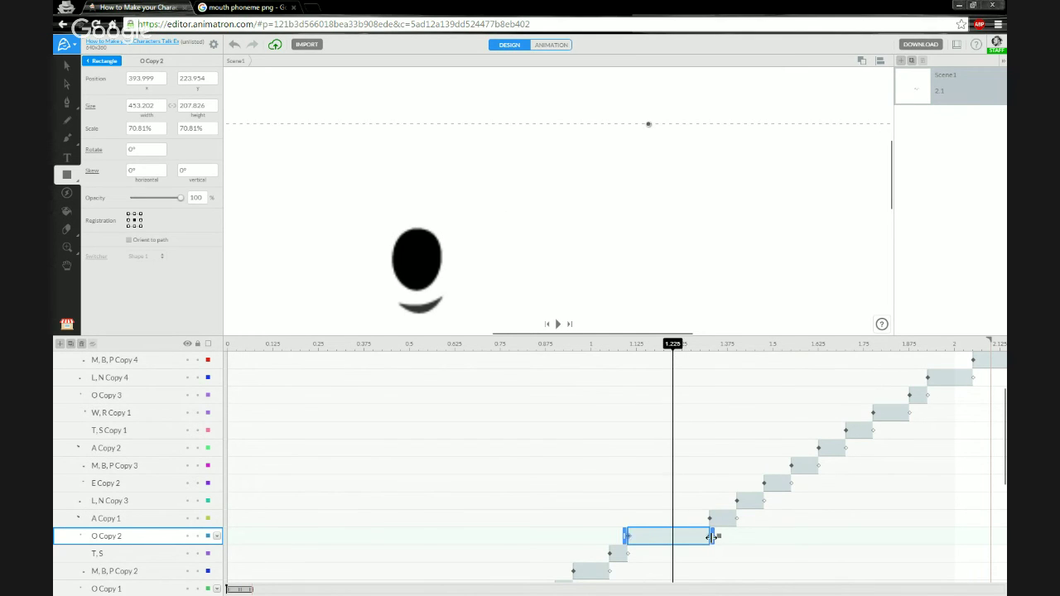
{"action": "left_click_drag", "start_coordinate": [710, 536], "coordinate": [682, 537]}
{"action": "scroll", "coordinate": [460, 552], "scroll_direction": "down", "scroll_amount": 1}
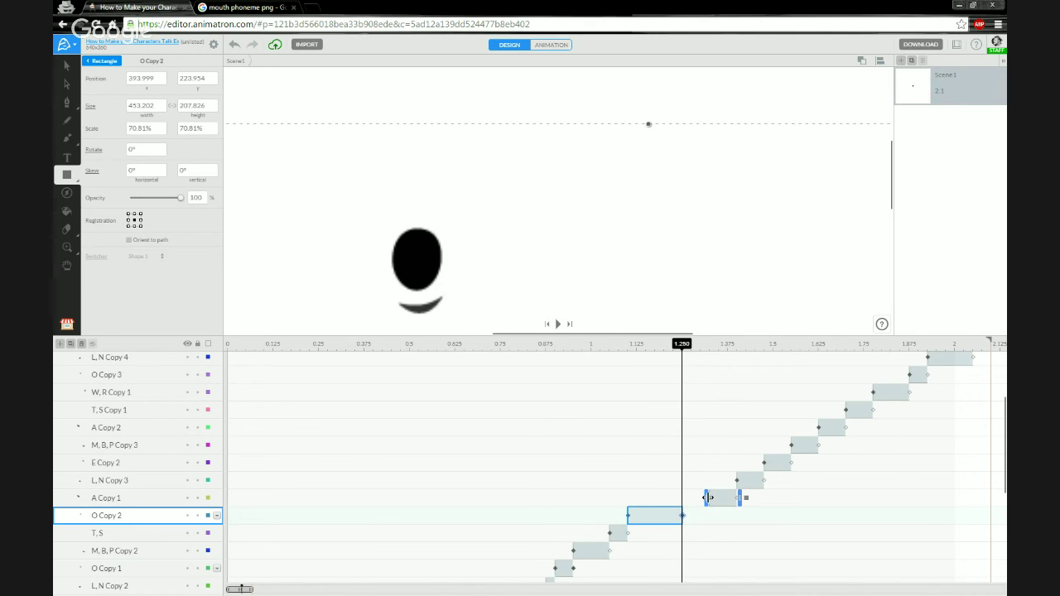
{"action": "left_click_drag", "start_coordinate": [709, 498], "coordinate": [780, 445]}
{"action": "left_click", "coordinate": [764, 462]}
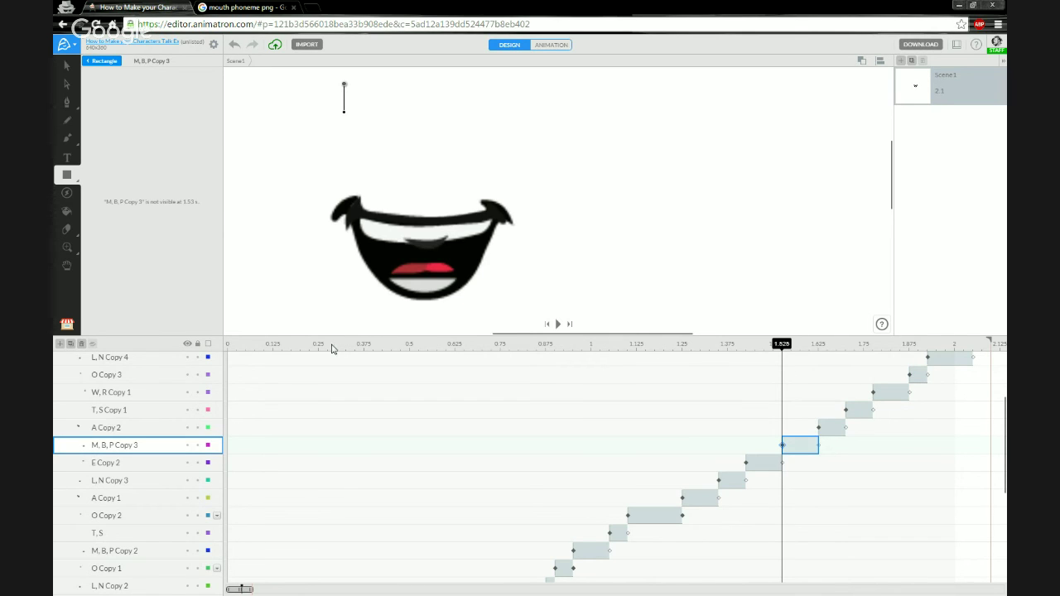
{"action": "left_click", "coordinate": [229, 348]}
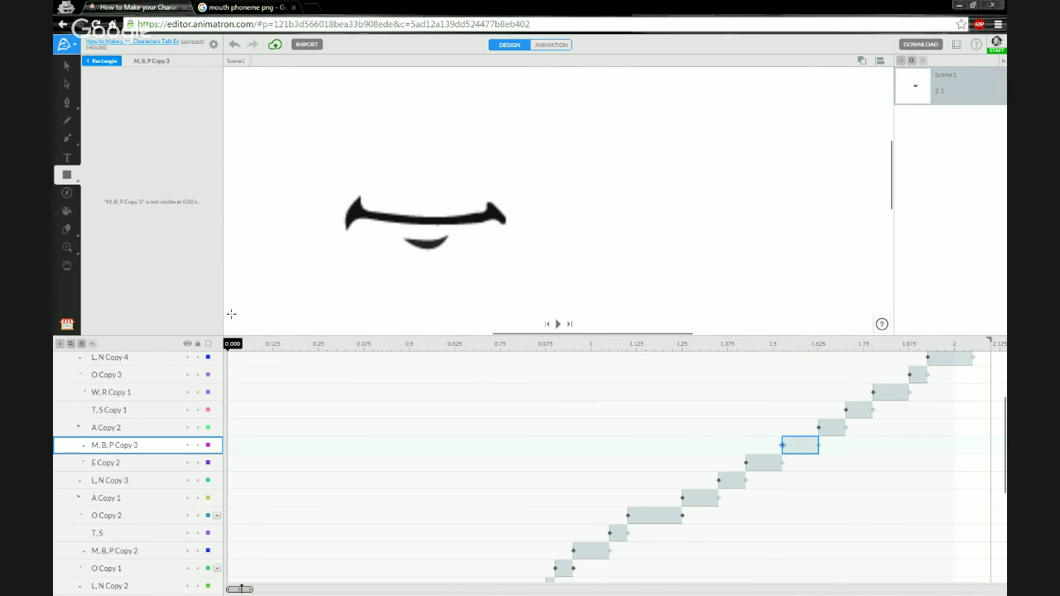
{"action": "key", "text": "space"}
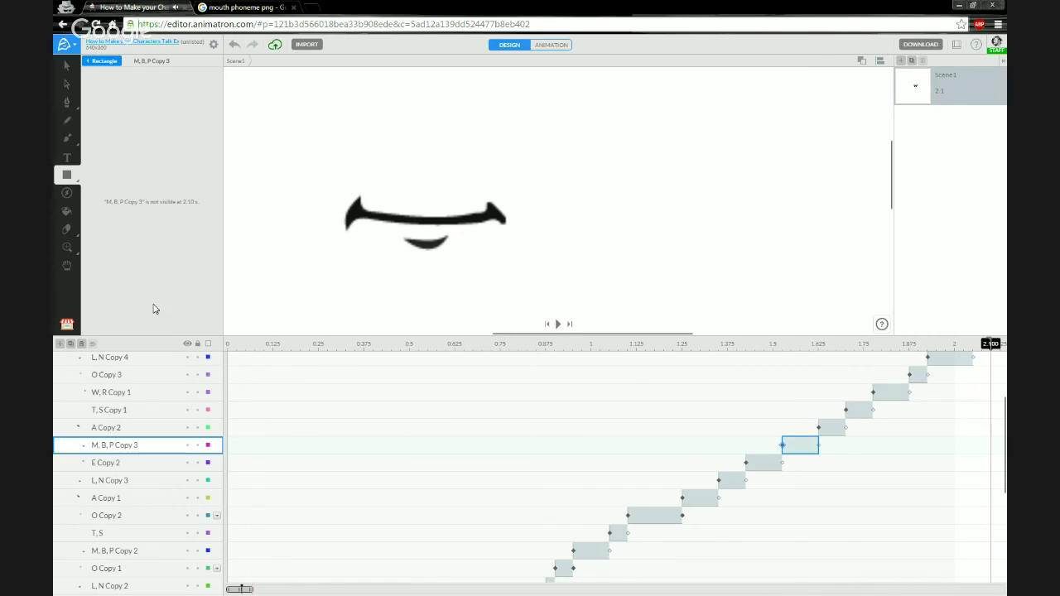
- End M, B, P Copy 3 at 1.6 seconds, run A Copy 2 to 1.65, and T, S Copy 1 from 1.65 to 1.725
{"action": "left_click", "coordinate": [822, 429]}
{"action": "left_click_drag", "start_coordinate": [833, 431], "coordinate": [830, 429]}
{"action": "left_click", "coordinate": [830, 429]}
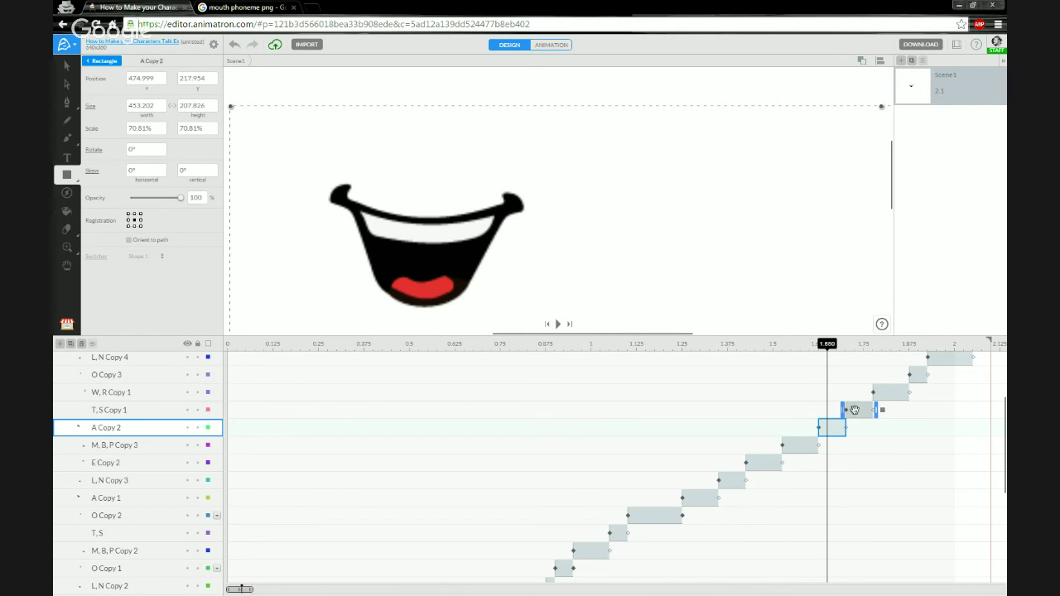
{"action": "left_click", "coordinate": [862, 411]}
{"action": "left_click_drag", "start_coordinate": [863, 412], "coordinate": [809, 445]}
{"action": "left_click", "coordinate": [833, 430]}
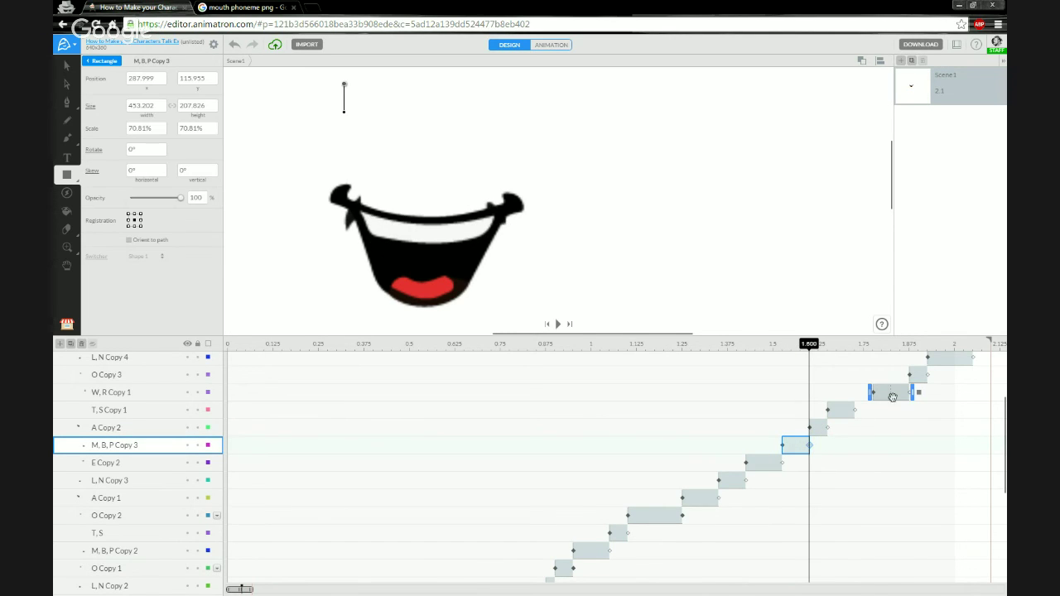
- Run W, R Copy 1 from 1.725 to 1.8 seconds and O Copy 3 to 1.875, starting L, N Copy 4 there
{"action": "left_click", "coordinate": [887, 394]}
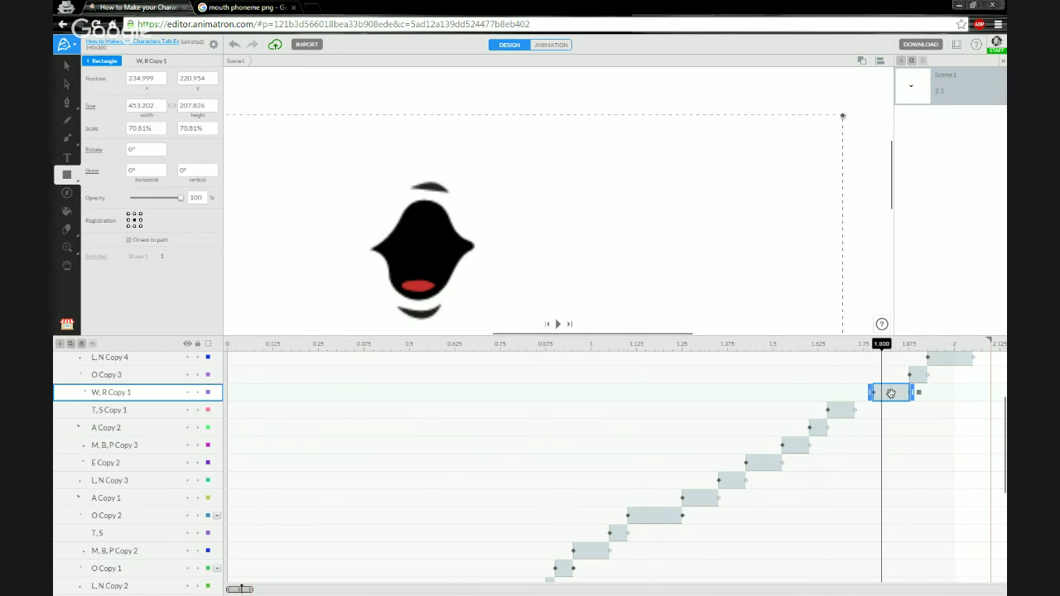
{"action": "left_click_drag", "start_coordinate": [891, 392], "coordinate": [910, 359]}
{"action": "left_click", "coordinate": [926, 360]}
{"action": "scroll", "coordinate": [897, 390], "scroll_direction": "up", "scroll_amount": 1}
{"action": "scroll", "coordinate": [899, 393], "scroll_direction": "down", "scroll_amount": 1}
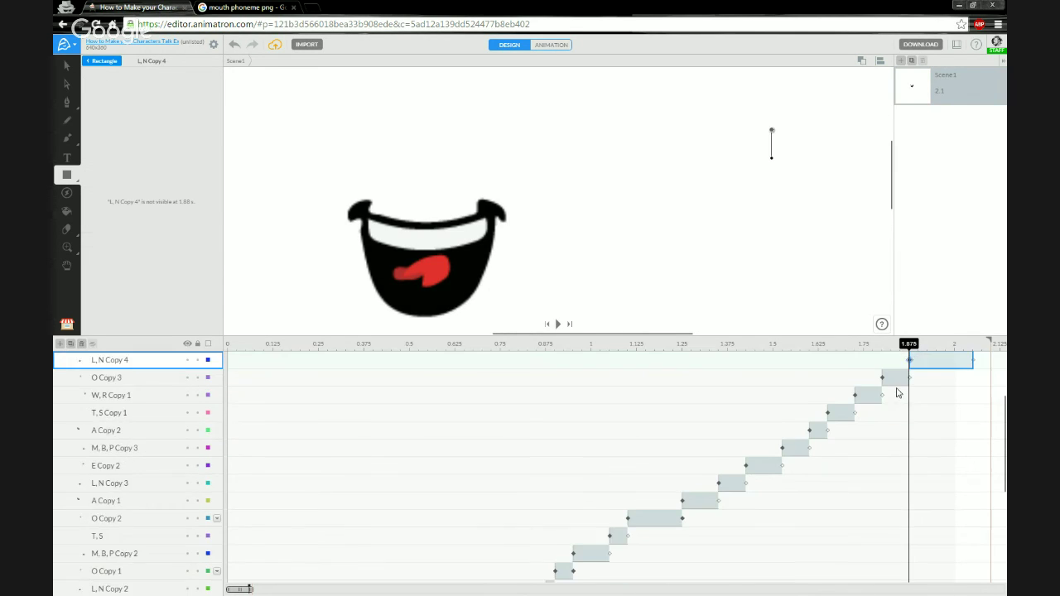
- Play the whole scene and scrub from the E Copy 2 section to W, R Copy 1 to check their timing
{"action": "scroll", "coordinate": [898, 393], "scroll_direction": "down", "scroll_amount": 1}
{"action": "left_click", "coordinate": [234, 345]}
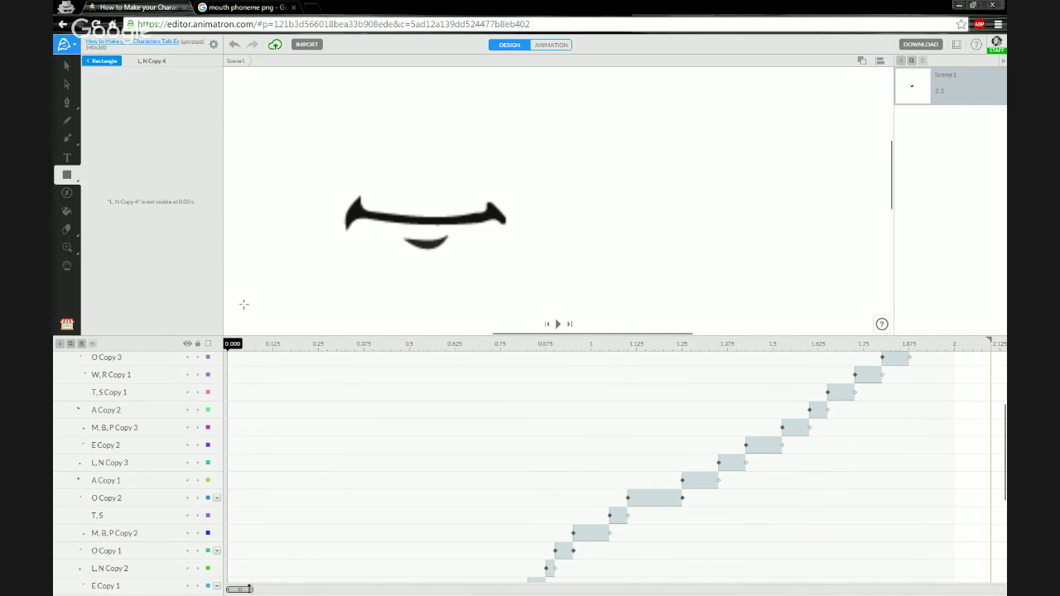
{"action": "key", "text": "space"}
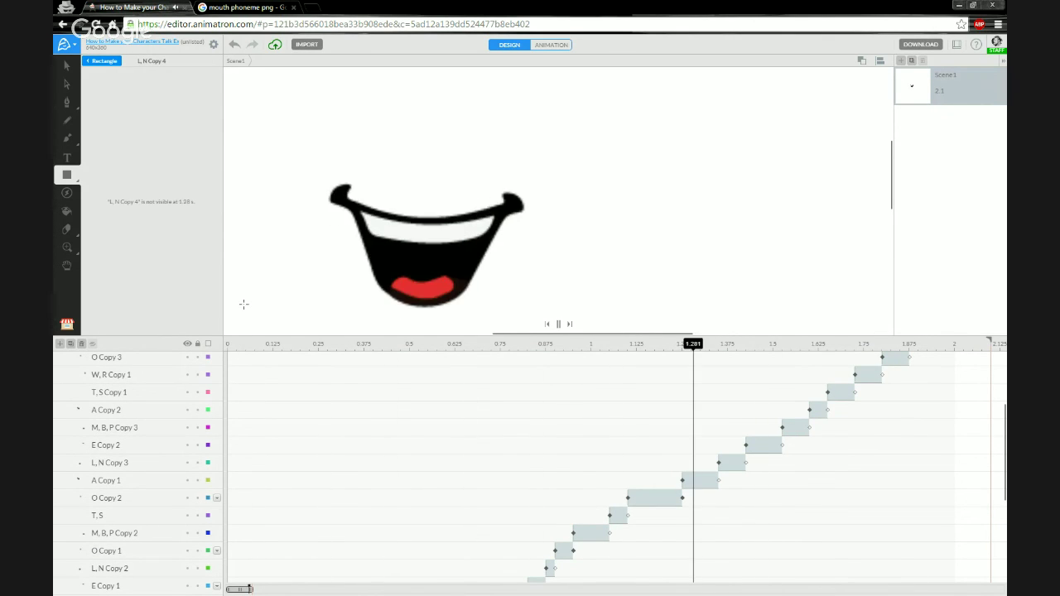
{"action": "key", "text": "space"}
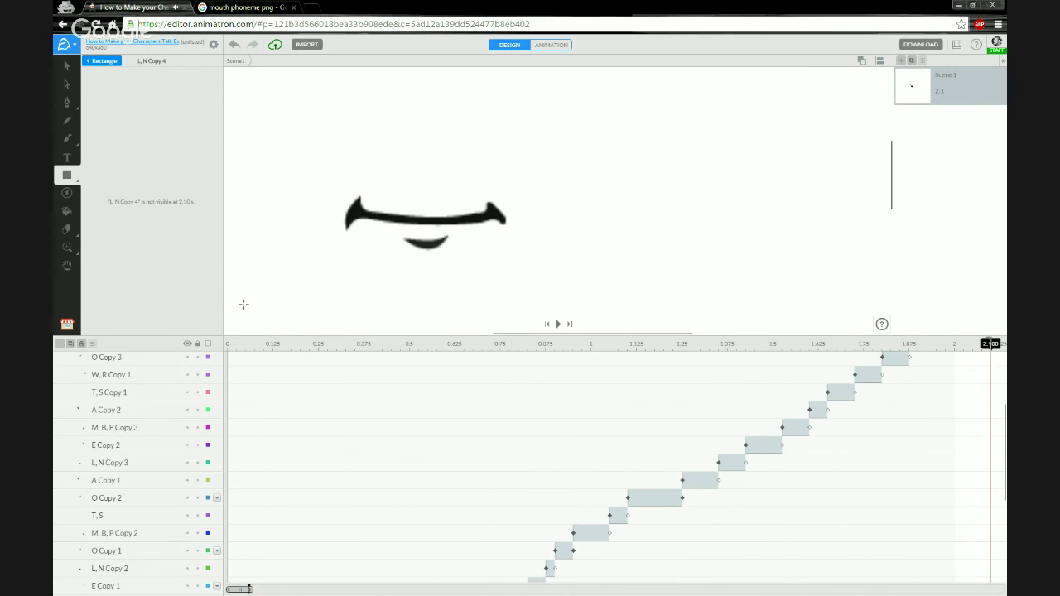
{"action": "key", "text": "space"}
{"action": "left_click", "coordinate": [753, 346]}
{"action": "left_click_drag", "start_coordinate": [752, 346], "coordinate": [866, 343]}
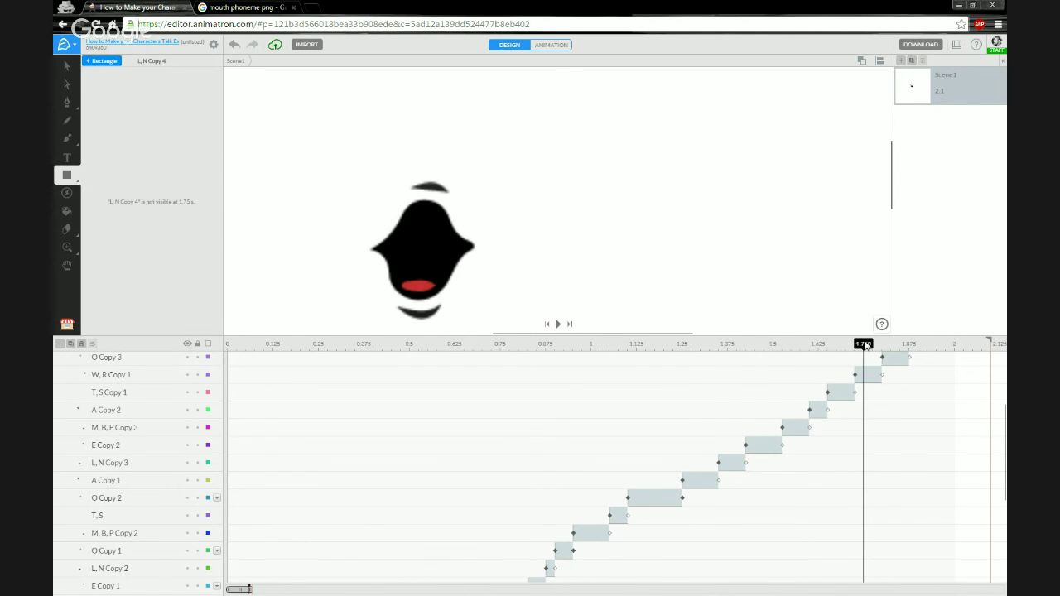
- Shorten W, R Copy 1 to end at 1.775 seconds and run O Copy 3 from there to L, N Copy 4 at 1.925
{"action": "scroll", "coordinate": [844, 391], "scroll_direction": "up", "scroll_amount": 2}
{"action": "left_click_drag", "start_coordinate": [906, 385], "coordinate": [879, 401]}
{"action": "left_click", "coordinate": [864, 415]}
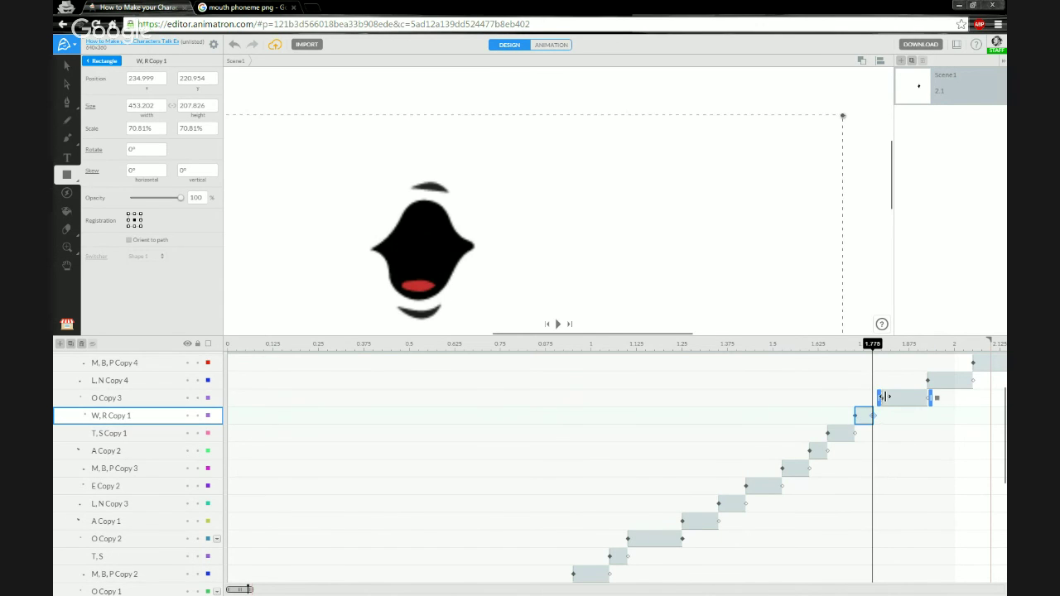
{"action": "left_click", "coordinate": [882, 398]}
{"action": "left_click_drag", "start_coordinate": [876, 400], "coordinate": [874, 401]}
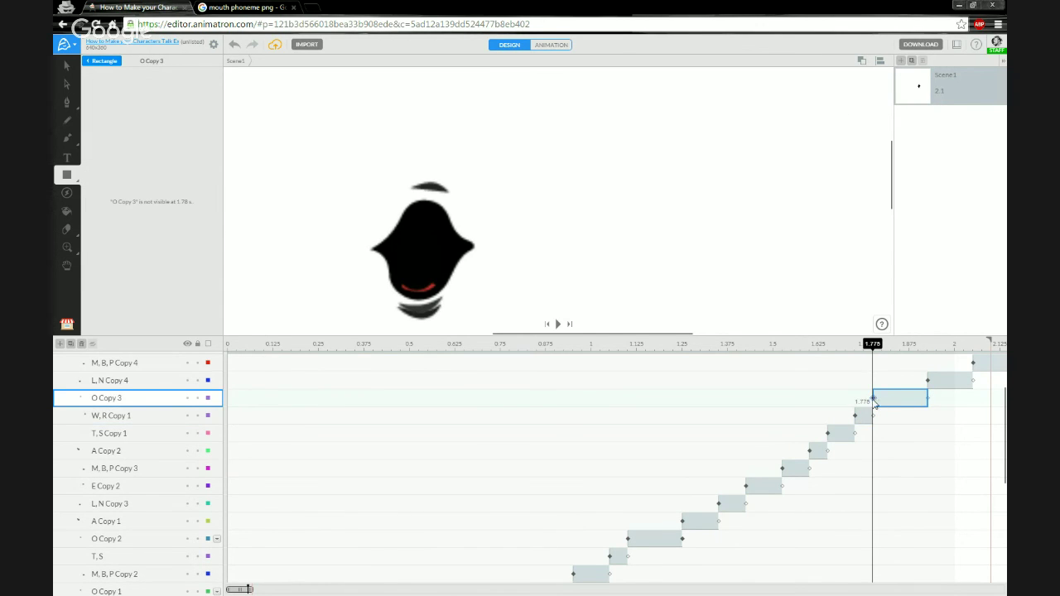
- Play from the O Copy 2 section, and replay from the start to check W, R Copy 1 and O Copy 3
{"action": "left_click", "coordinate": [647, 347]}
{"action": "key", "text": "space"}
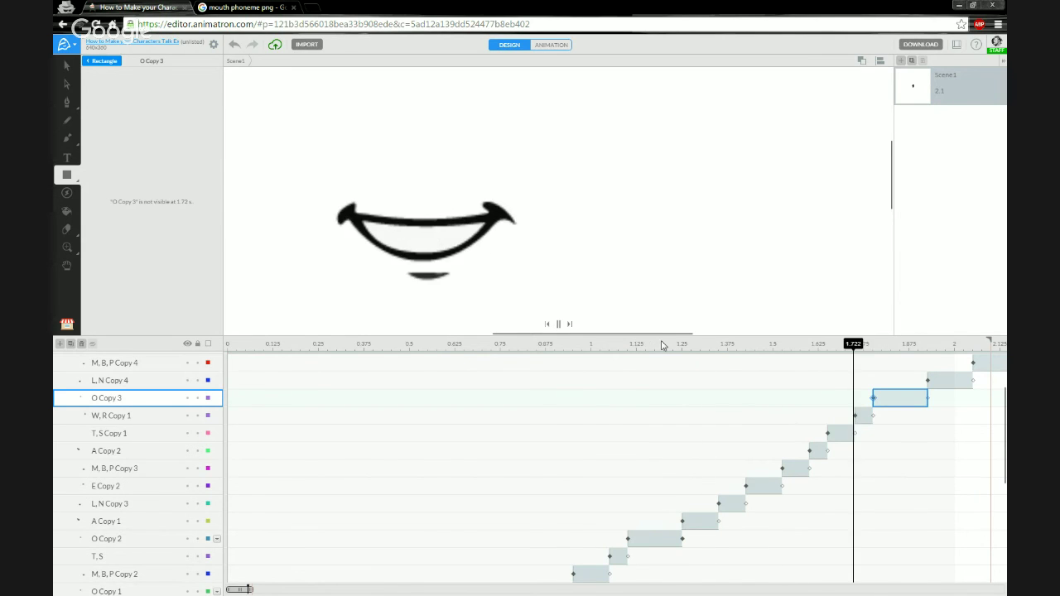
{"action": "key", "text": "space"}
{"action": "left_click", "coordinate": [231, 346]}
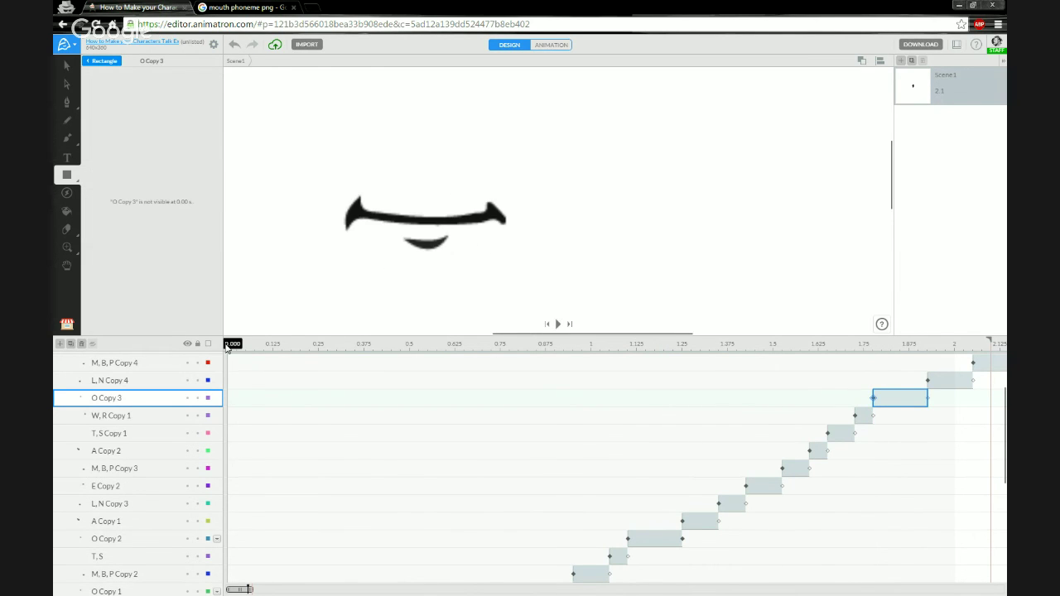
{"action": "key", "text": "space"}
- Start O Copy 3 at 1.875 seconds, W, R Copy 1 at 1.8 and T, S Copy 1 at 1.7, extending A Copy 2 to 1.7
{"action": "mouse_move", "coordinate": [875, 399]}
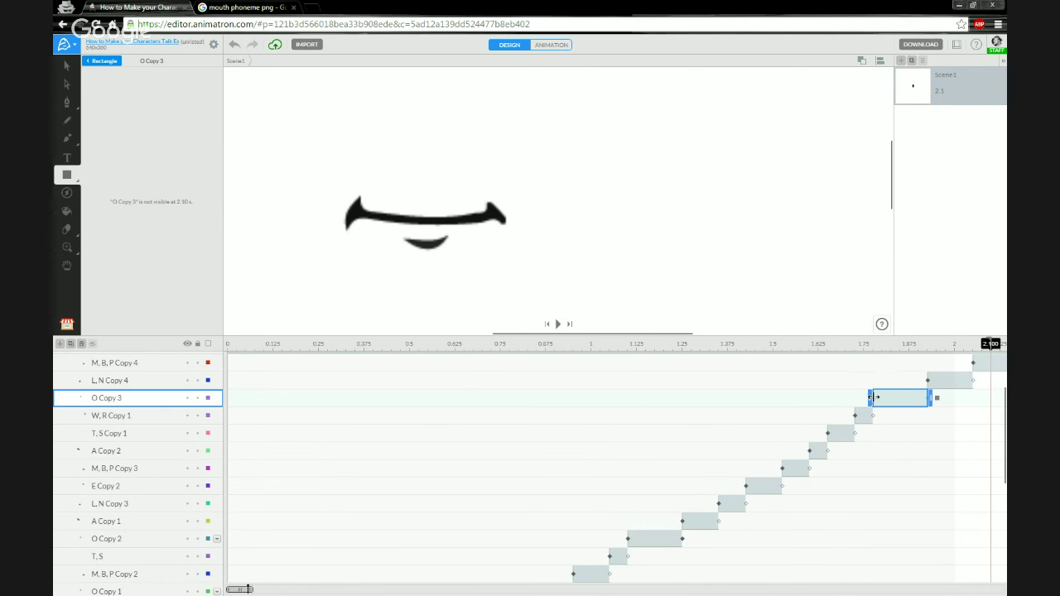
{"action": "left_click_drag", "start_coordinate": [874, 399], "coordinate": [901, 398]}
{"action": "left_click_drag", "start_coordinate": [868, 419], "coordinate": [842, 451]}
{"action": "left_click", "coordinate": [866, 417]}
{"action": "left_click", "coordinate": [841, 435]}
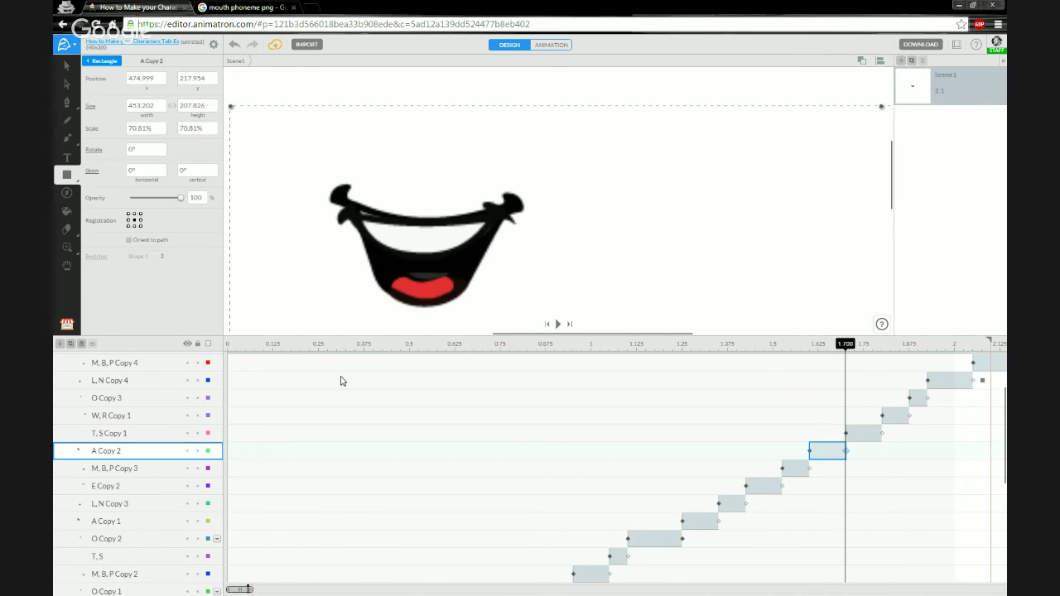
- Replay and scrub the scene to review the lengthened A Copy 2, and select T, S Copy 1
{"action": "left_click", "coordinate": [233, 346]}
{"action": "key", "text": "space"}
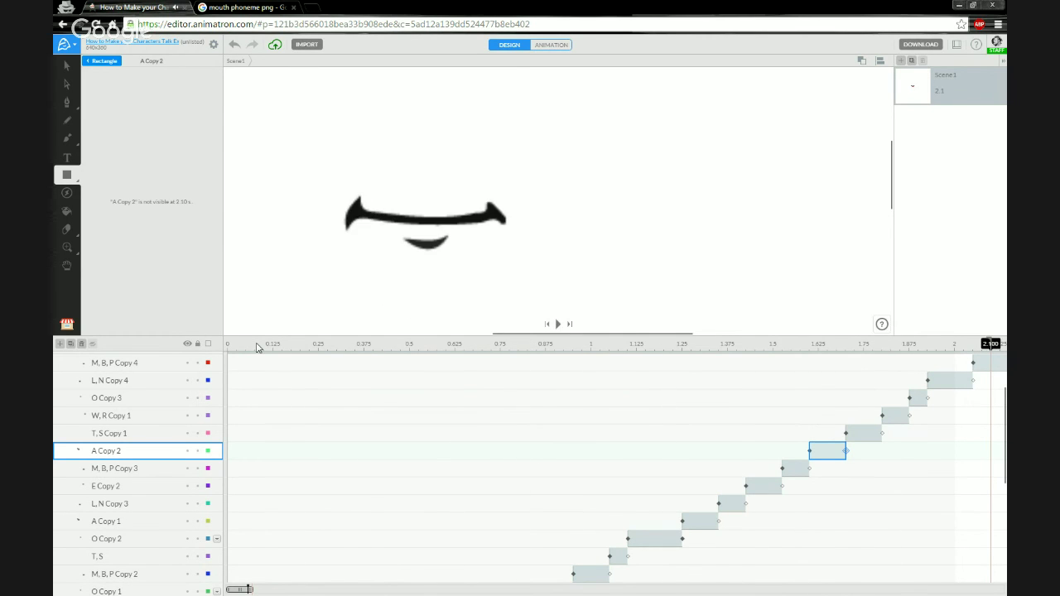
{"action": "left_click", "coordinate": [257, 346]}
{"action": "left_click_drag", "start_coordinate": [732, 346], "coordinate": [217, 336]}
{"action": "left_click", "coordinate": [141, 434]}
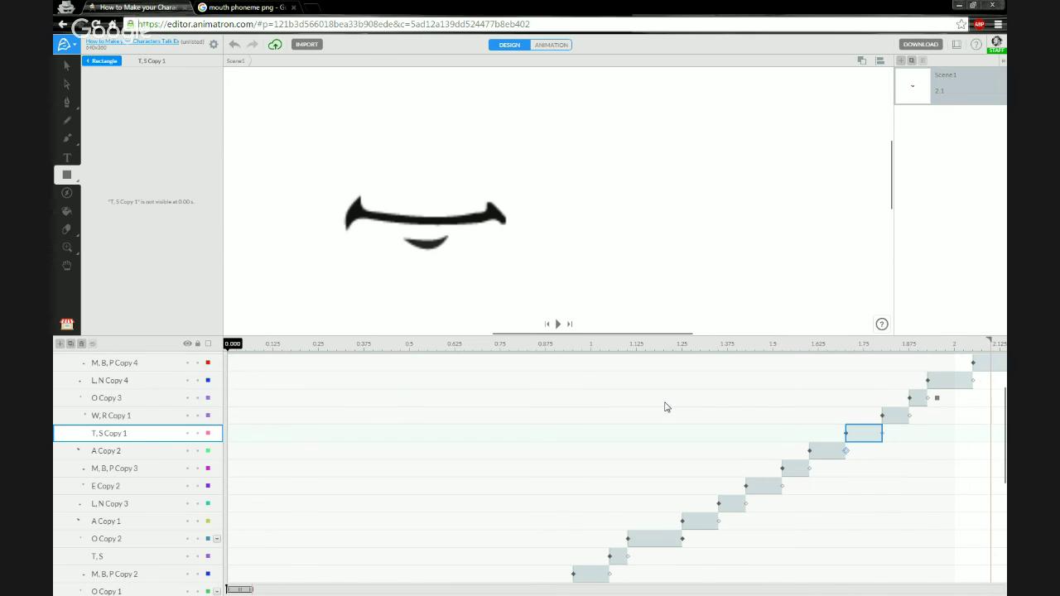
- Check the A Copy 2 section, start A Copy 2 at 1.65 seconds and extend M, B, P Copy 3 to meet it
{"action": "key", "text": "space"}
{"action": "left_click_drag", "start_coordinate": [729, 346], "coordinate": [837, 349]}
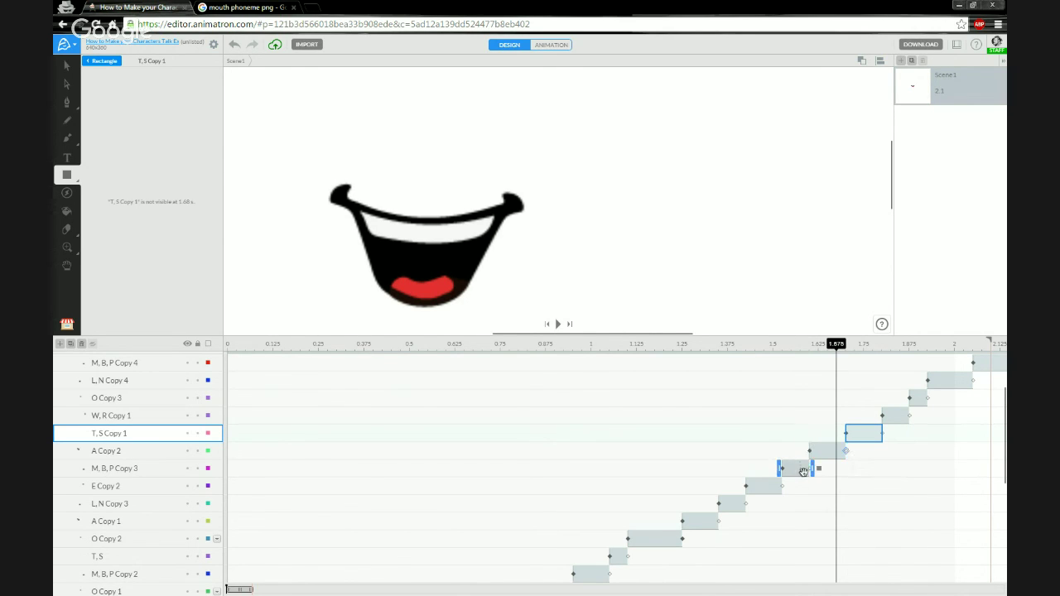
{"action": "left_click_drag", "start_coordinate": [809, 451], "coordinate": [828, 469]}
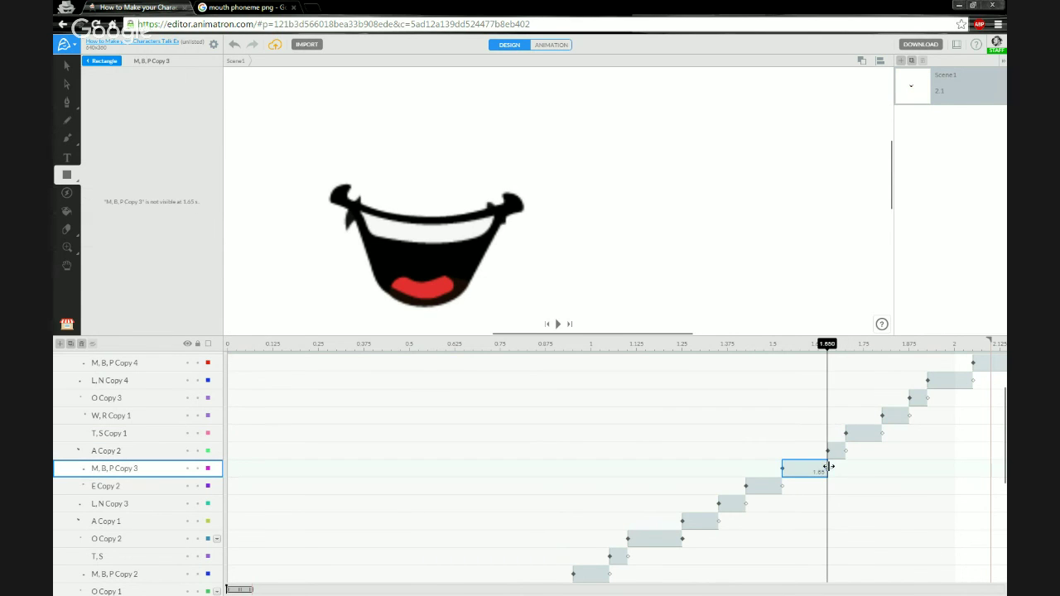
{"action": "left_click", "coordinate": [232, 343]}
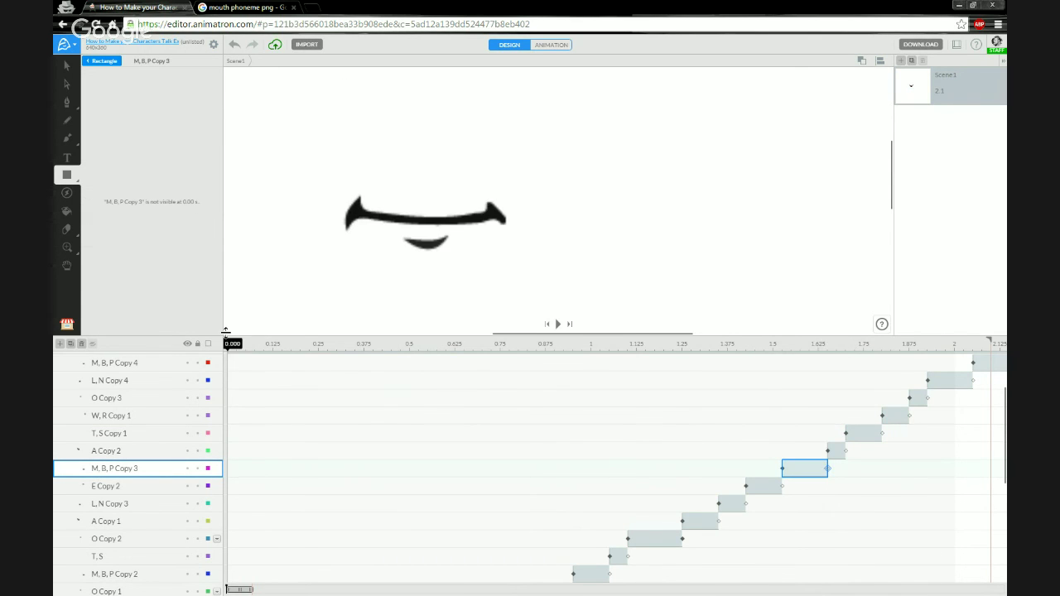
- Replay the scene, shorten M, B, P Copy 3 to end at 1.575 seconds and move A Copy 2 to start there
{"action": "key", "text": "space"}
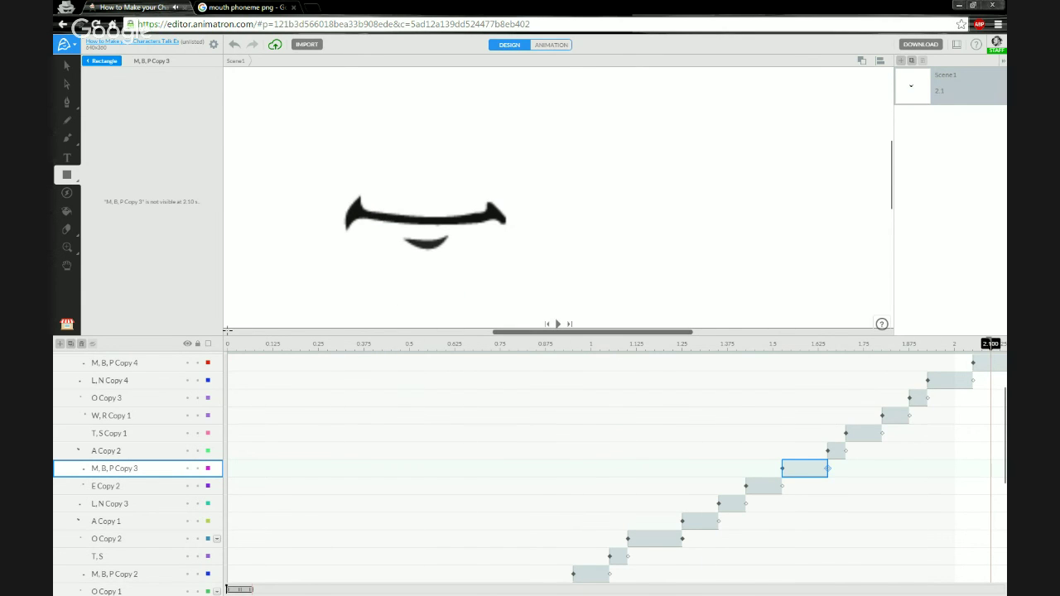
{"action": "left_click", "coordinate": [809, 468]}
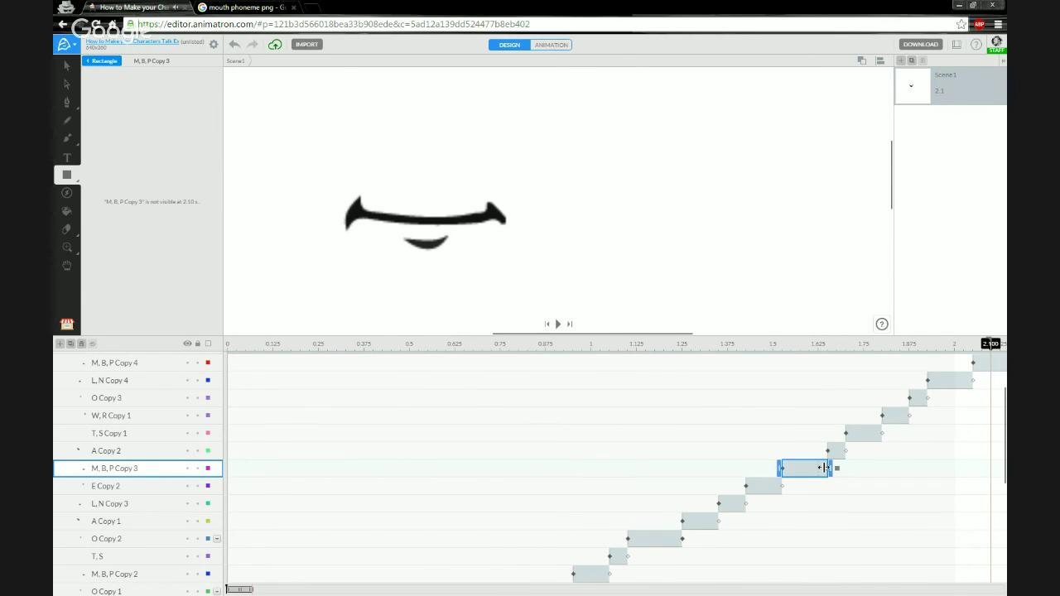
{"action": "left_click_drag", "start_coordinate": [826, 468], "coordinate": [808, 455]}
{"action": "left_click", "coordinate": [840, 455]}
{"action": "left_click", "coordinate": [837, 455]}
- Move T, S Copy 1 to start at 1.625 seconds and W, R Copy 1 to start at 1.725 seconds
{"action": "left_click", "coordinate": [866, 433]}
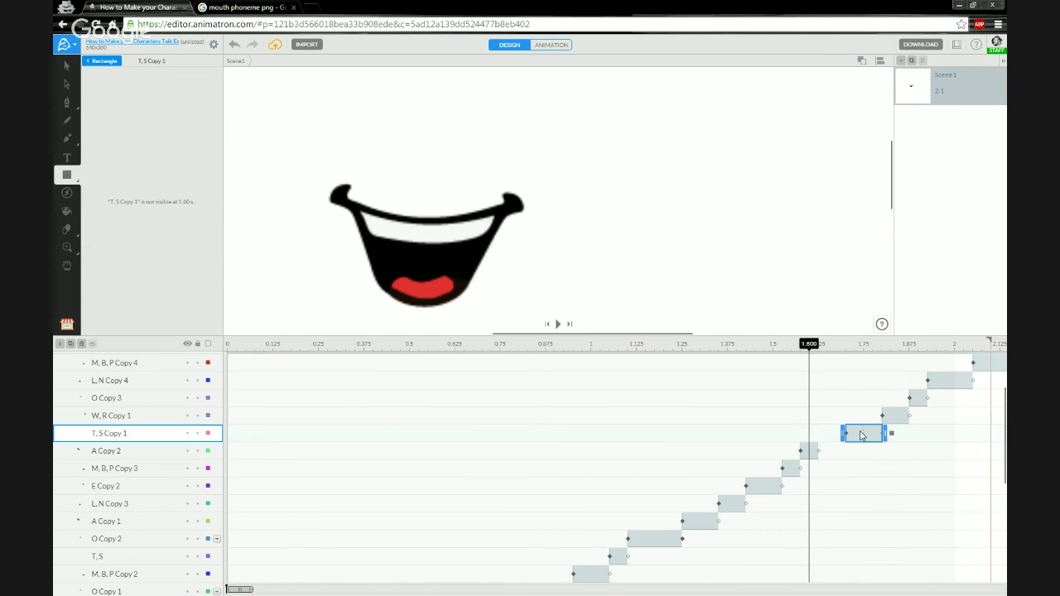
{"action": "left_click", "coordinate": [861, 438]}
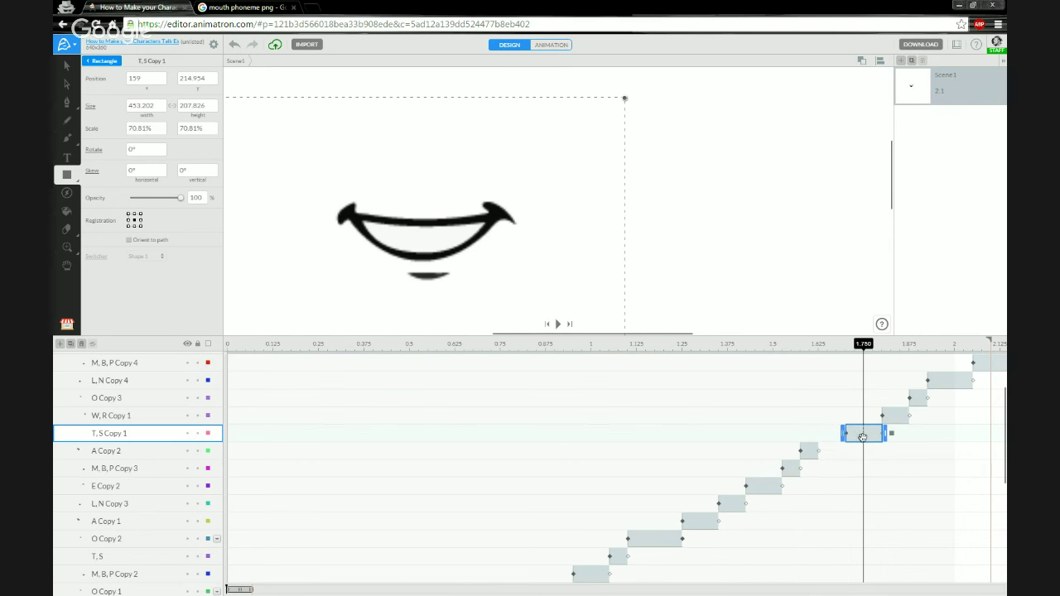
{"action": "mouse_move", "coordinate": [861, 436]}
{"action": "left_mouse_down"}
{"action": "mouse_move", "coordinate": [837, 440]}
{"action": "mouse_move", "coordinate": [854, 419]}
{"action": "left_mouse_up"}
{"action": "left_click", "coordinate": [885, 417]}
{"action": "left_click", "coordinate": [865, 418]}
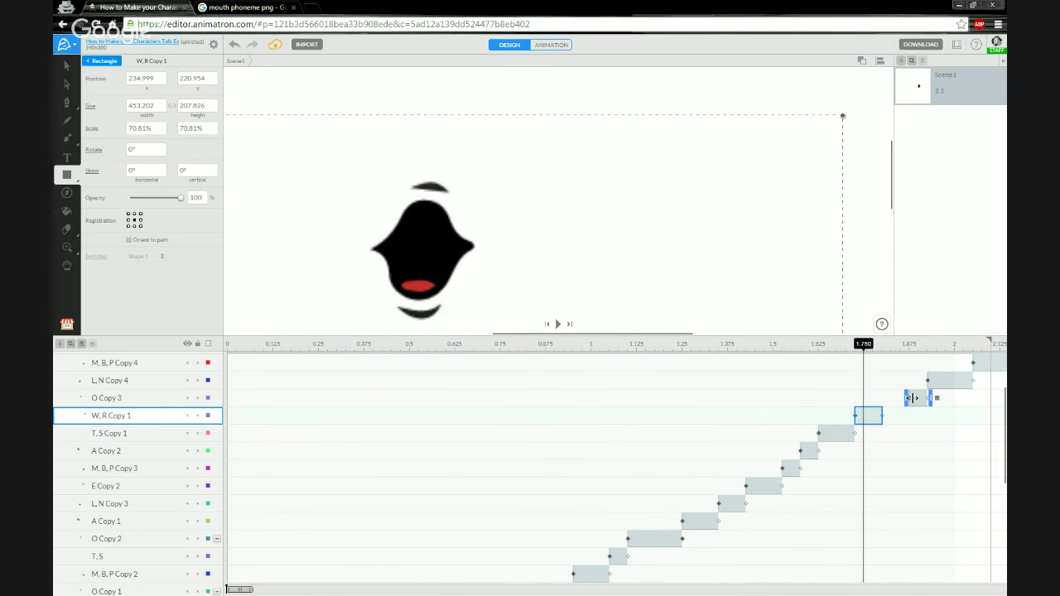
- Move O Copy 3 to start at 1.8 seconds and extend the beginning of L, N Copy 4 back to 1.875 seconds
{"action": "left_click", "coordinate": [924, 401]}
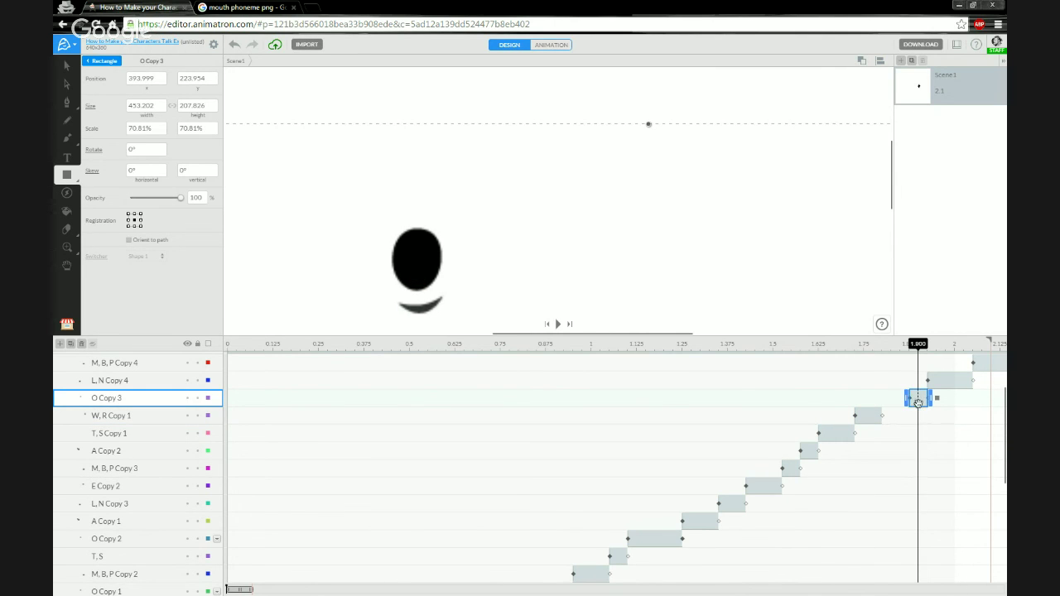
{"action": "left_click_drag", "start_coordinate": [923, 401], "coordinate": [909, 380]}
{"action": "left_click", "coordinate": [929, 381]}
- Replay the scene from the start to check the retimed mouths, and look over the hidden F, V and U, Q layers
{"action": "left_click", "coordinate": [228, 344]}
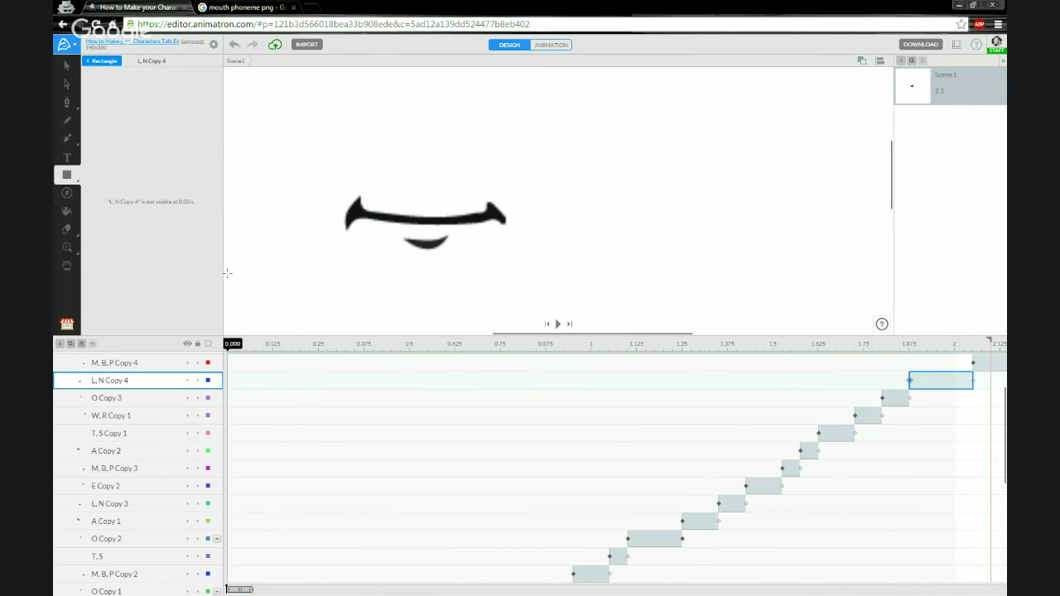
{"action": "key", "text": "space"}
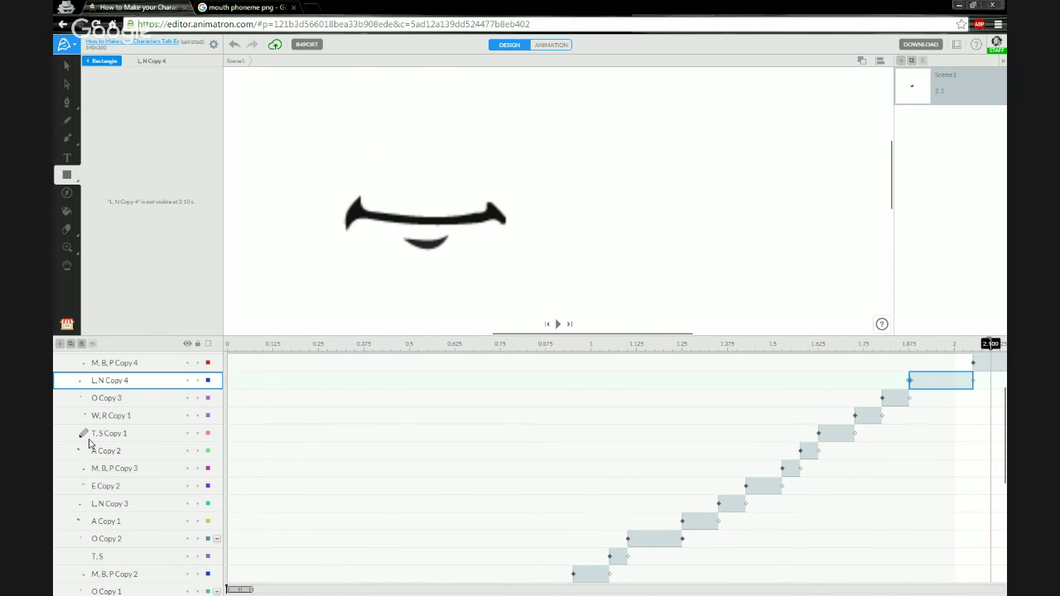
{"action": "scroll", "coordinate": [90, 444], "scroll_direction": "up", "scroll_amount": 3}
{"action": "scroll", "coordinate": [93, 439], "scroll_direction": "down", "scroll_amount": 1}
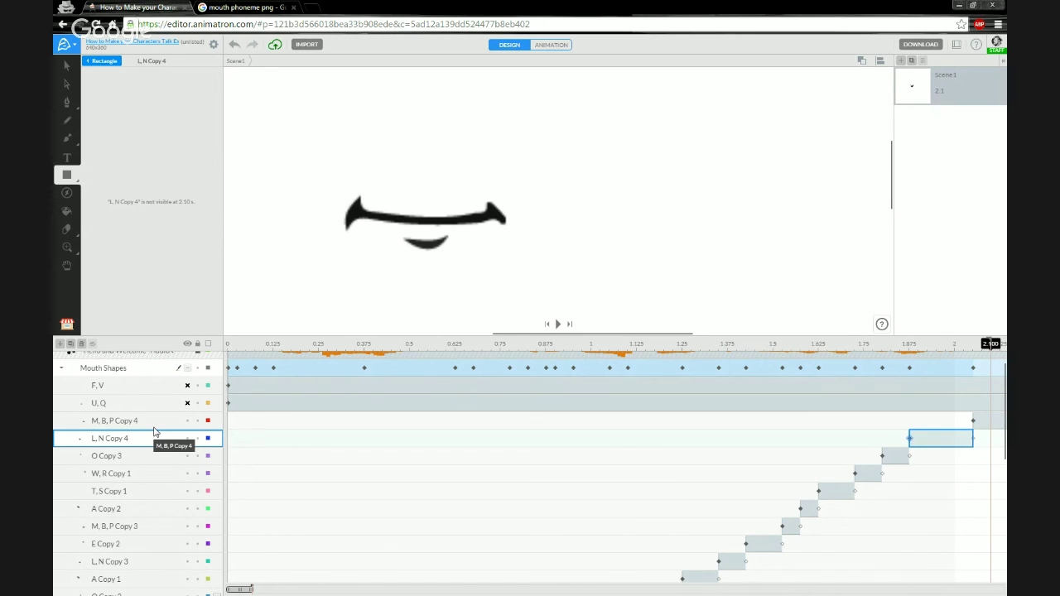
{"action": "left_click", "coordinate": [230, 344]}
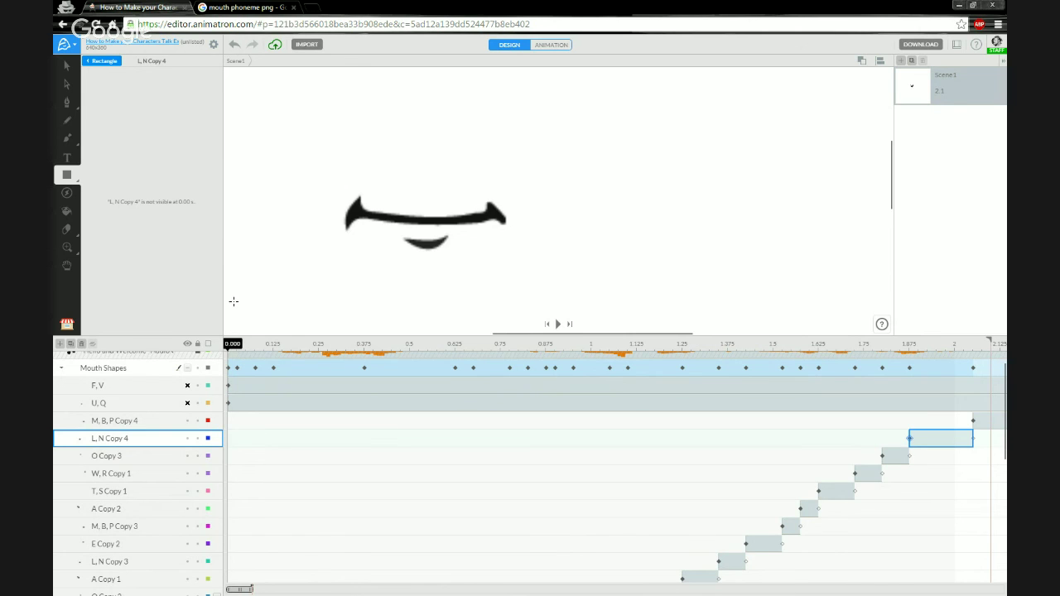
{"action": "key", "text": "space"}
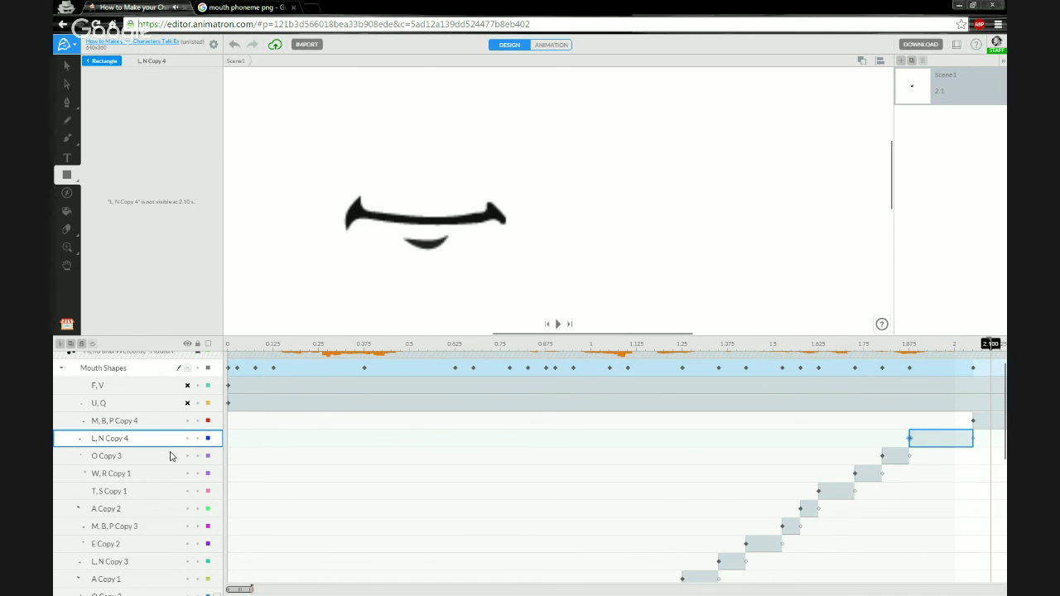
{"action": "scroll", "coordinate": [170, 455], "scroll_direction": "up", "scroll_amount": 1}
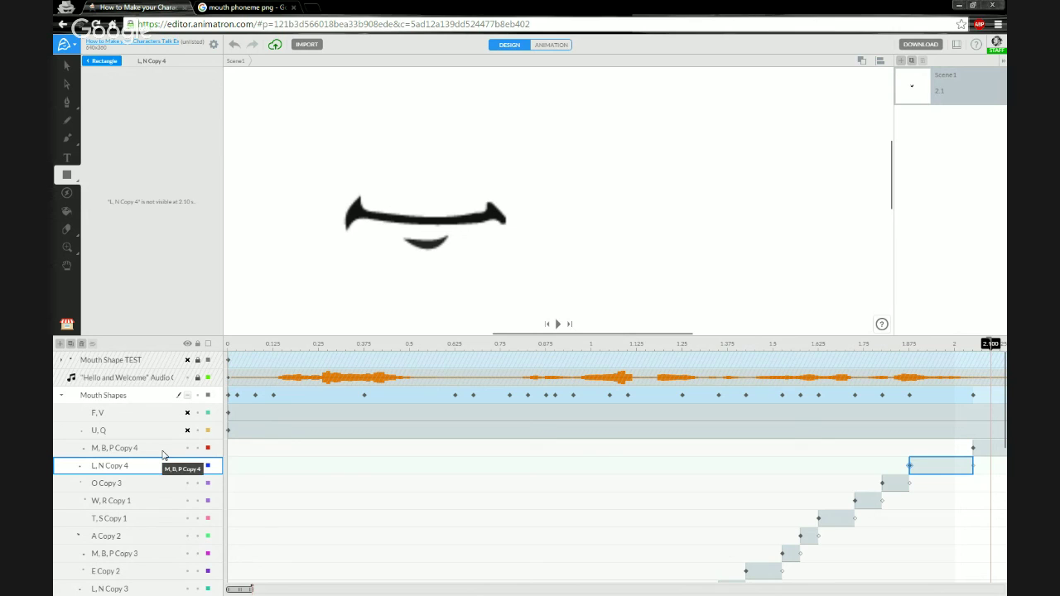
{"action": "left_click", "coordinate": [131, 417]}
{"action": "left_click", "coordinate": [128, 432]}
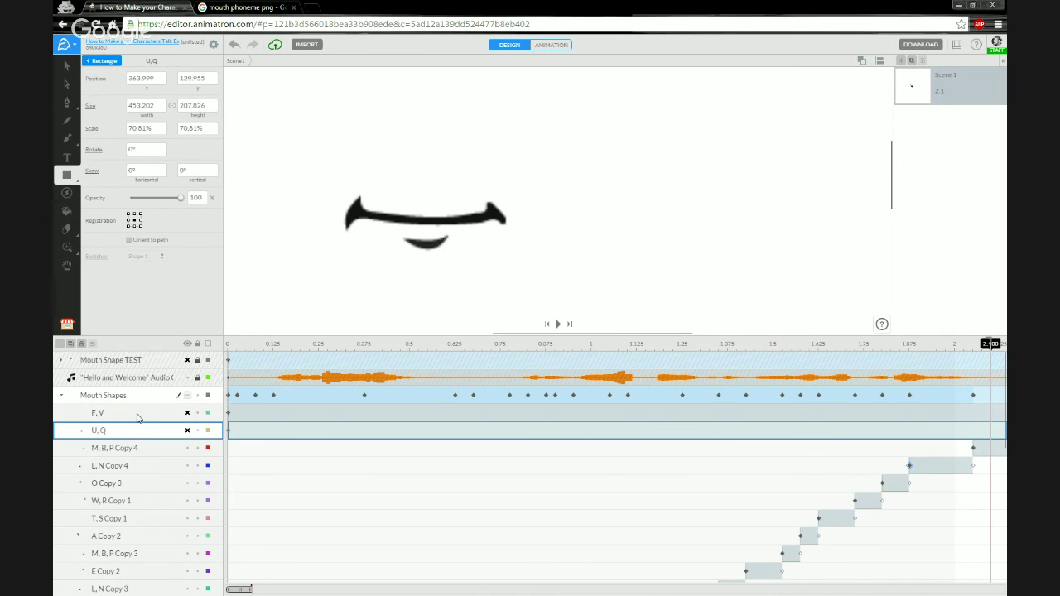
{"action": "left_click", "coordinate": [138, 417]}
{"action": "left_click", "coordinate": [135, 431]}
- Collapse the Mouth Shapes group and make the CATcus Pal layer visible
{"action": "left_click", "coordinate": [90, 398]}
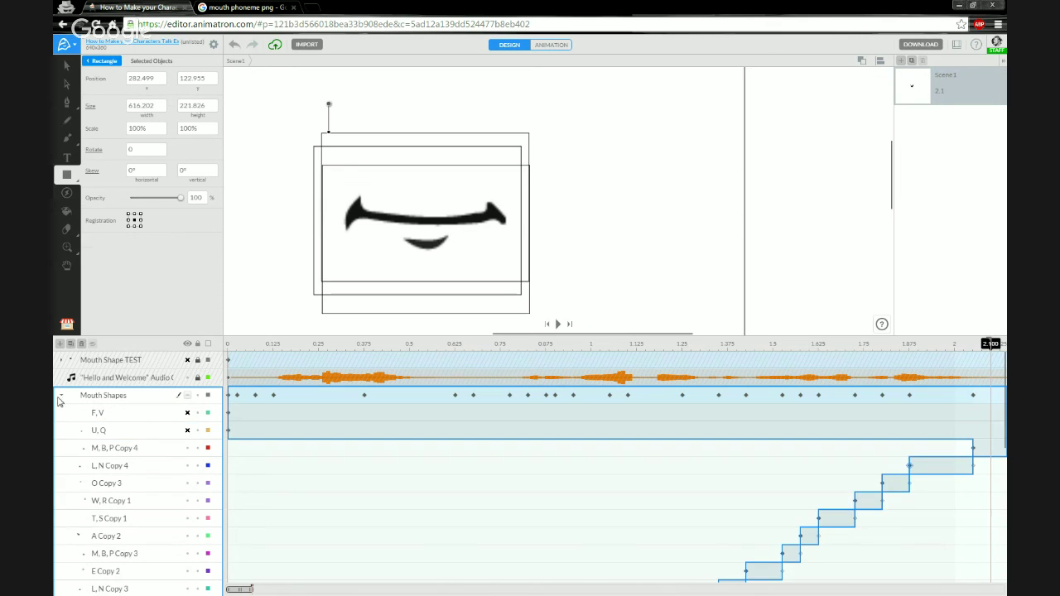
{"action": "left_click", "coordinate": [62, 396]}
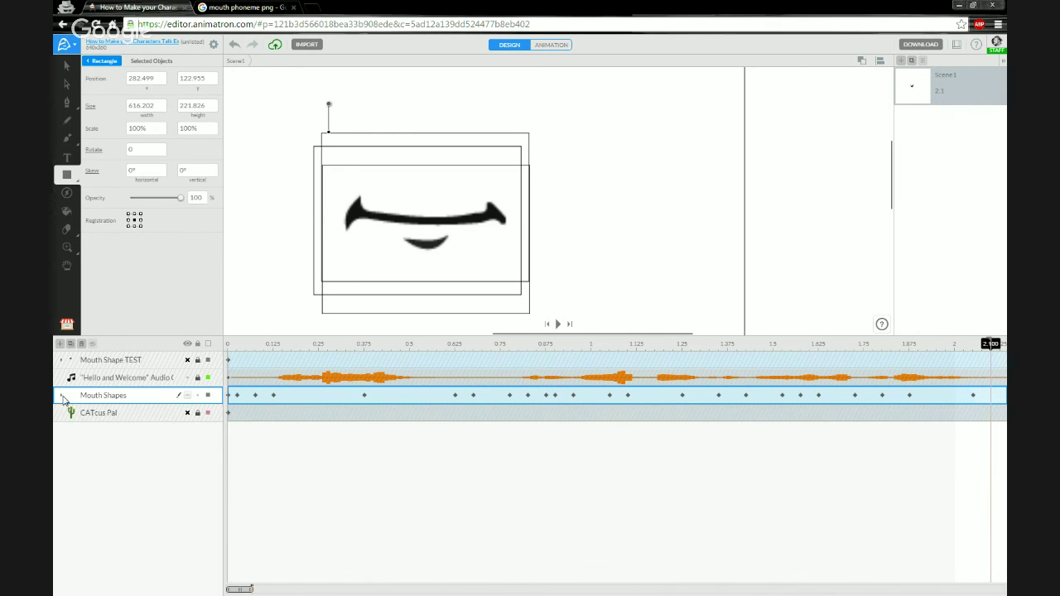
{"action": "left_click", "coordinate": [124, 414]}
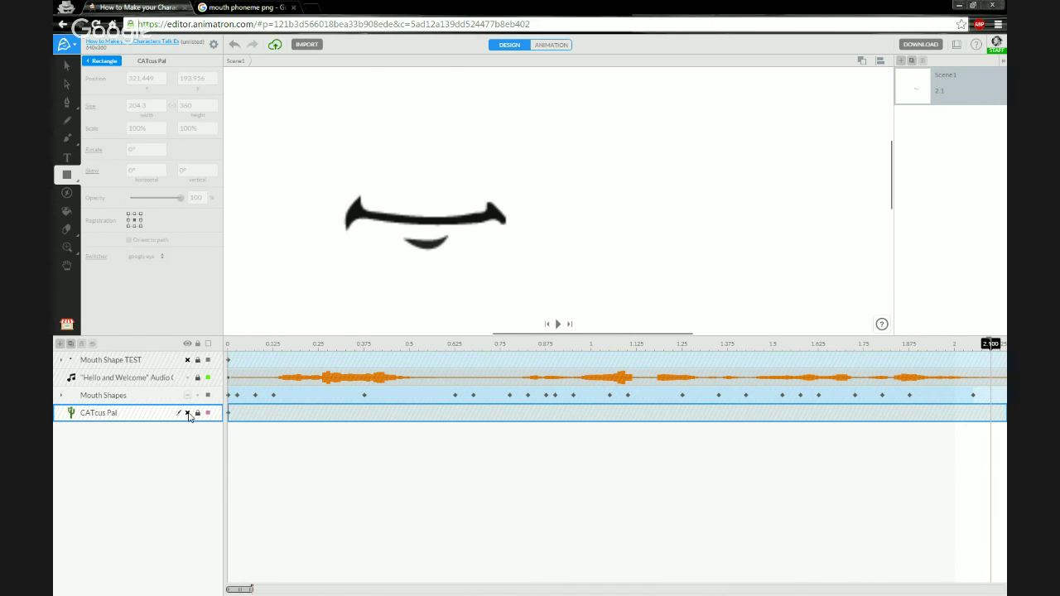
{"action": "left_click", "coordinate": [187, 412]}
- Shrink the timeline area so that the stage with the whole cactus fits in view
{"action": "scroll", "coordinate": [292, 290], "scroll_direction": "down", "scroll_amount": 3}
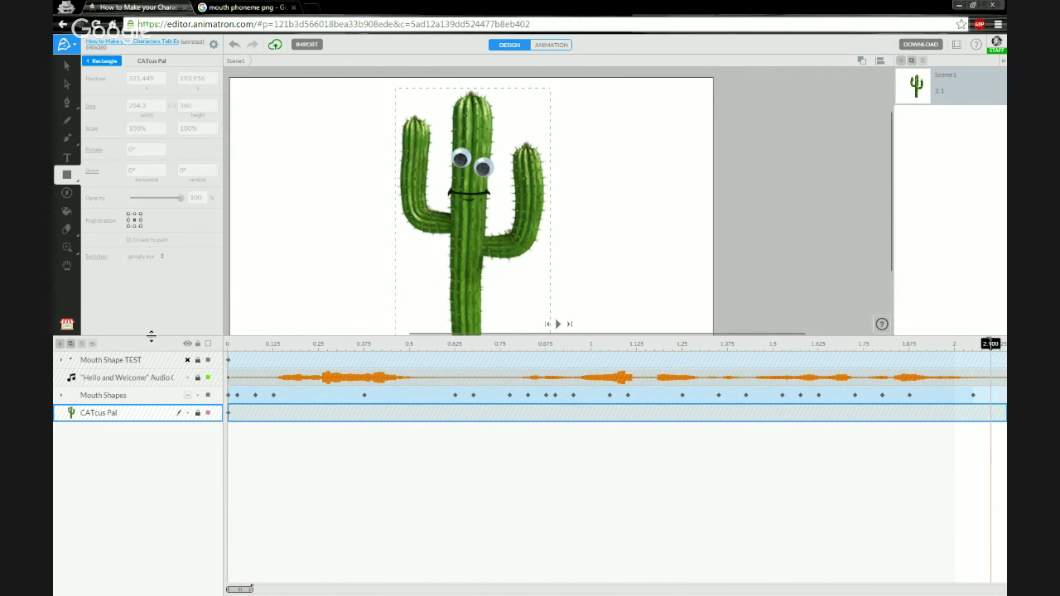
{"action": "left_click_drag", "start_coordinate": [151, 335], "coordinate": [152, 494]}
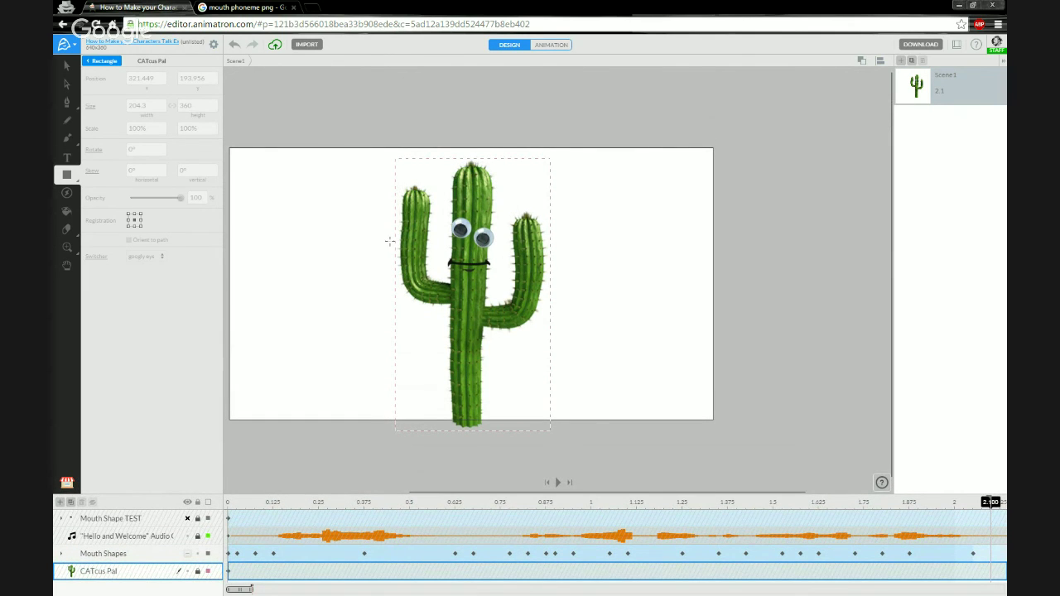
{"action": "scroll", "coordinate": [389, 241], "scroll_direction": "up", "scroll_amount": 3}
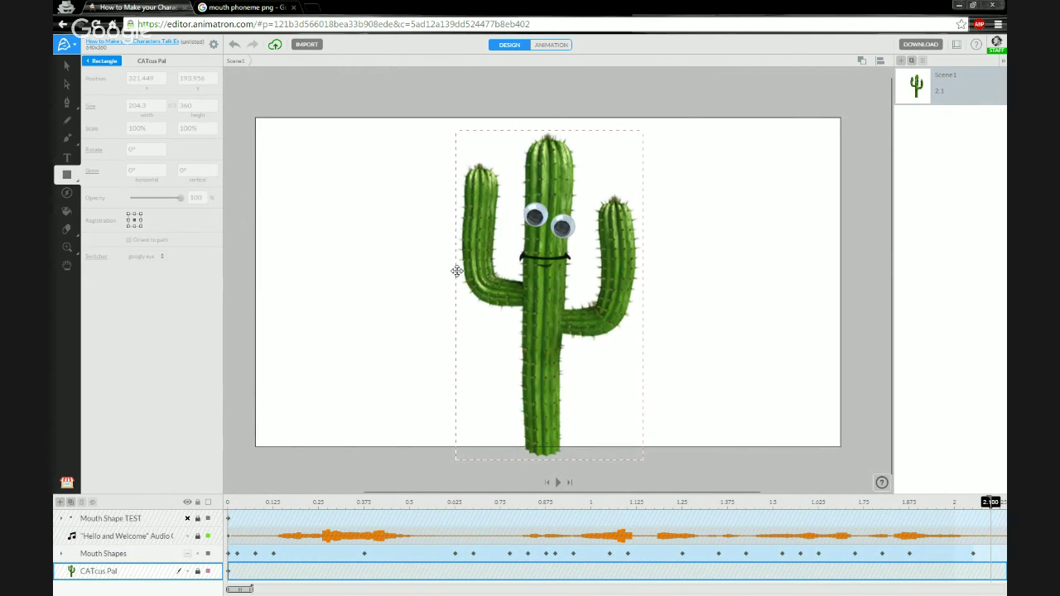
- Move the Mouth Shapes group slightly down on the cactus's face, to position 282, 126
{"action": "left_click", "coordinate": [137, 554]}
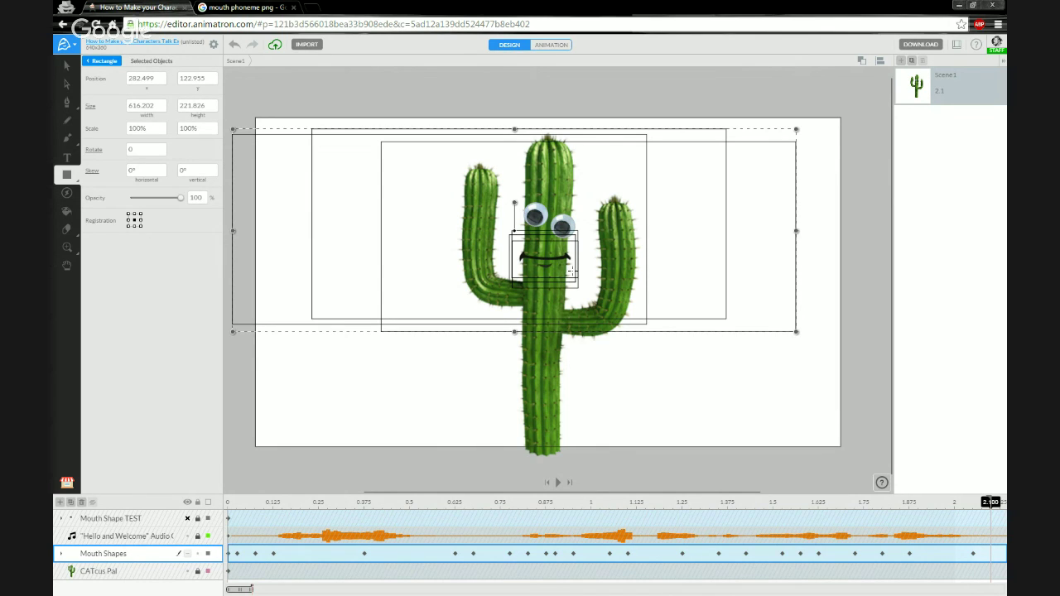
{"action": "left_click", "coordinate": [66, 69]}
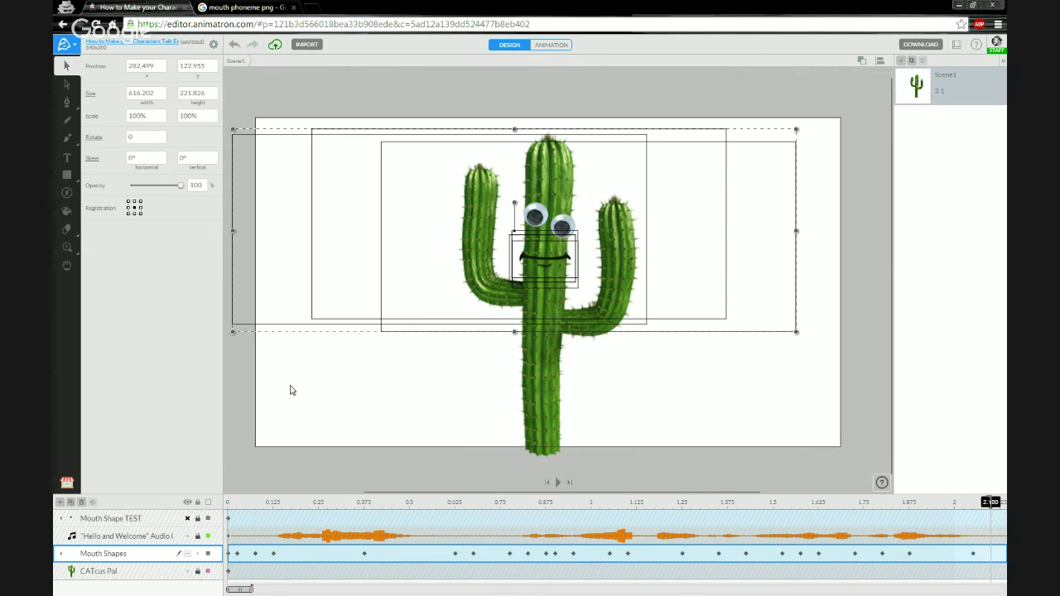
{"action": "left_click_drag", "start_coordinate": [532, 254], "coordinate": [551, 266]}
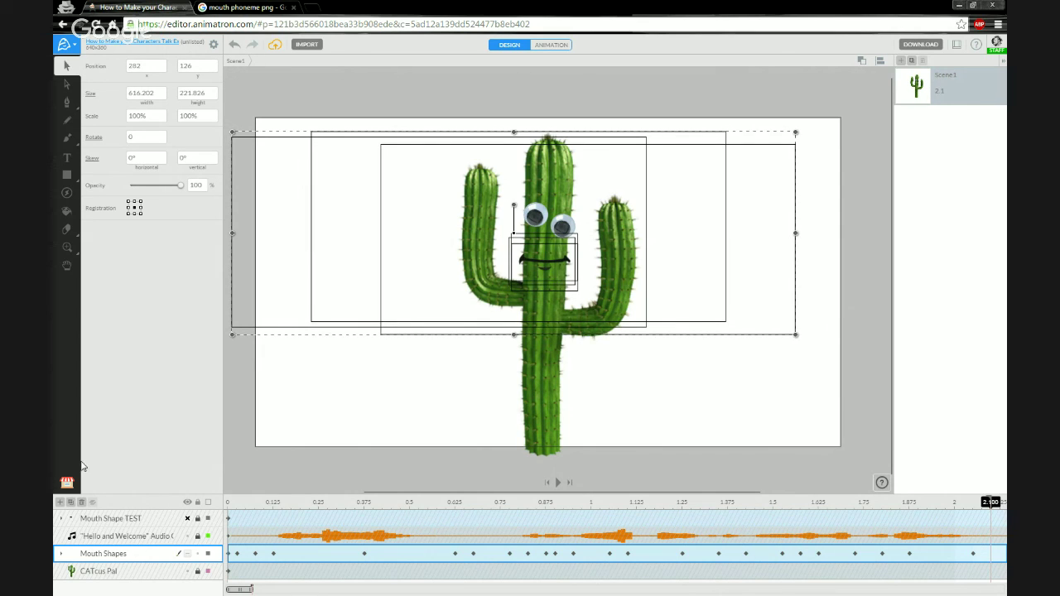
- Open the Project Library and add the selected Mouth Shapes group to it
{"action": "left_click", "coordinate": [67, 483]}
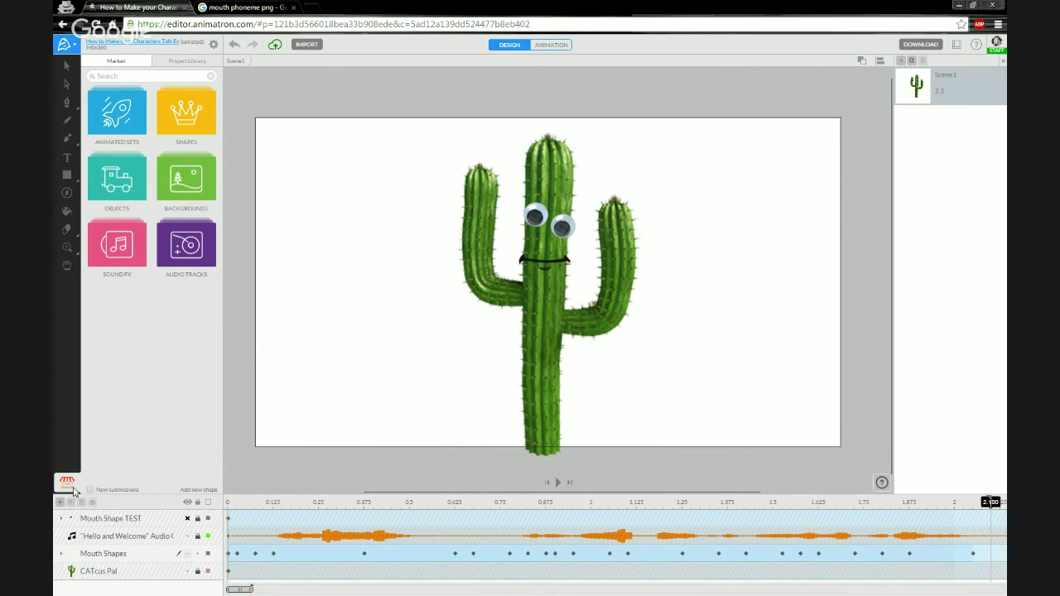
{"action": "left_click", "coordinate": [106, 554]}
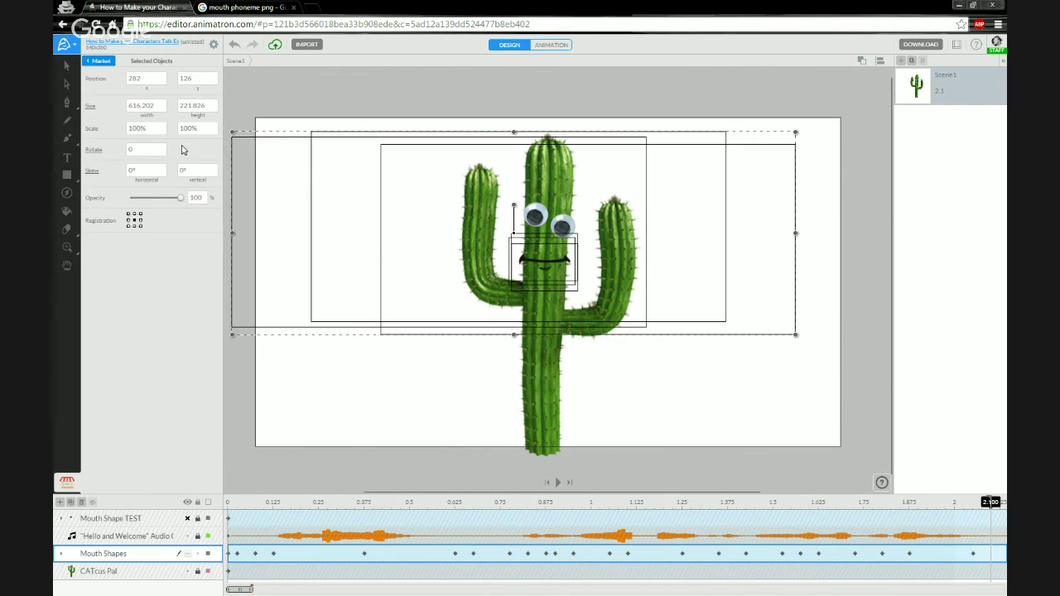
{"action": "left_click", "coordinate": [109, 61]}
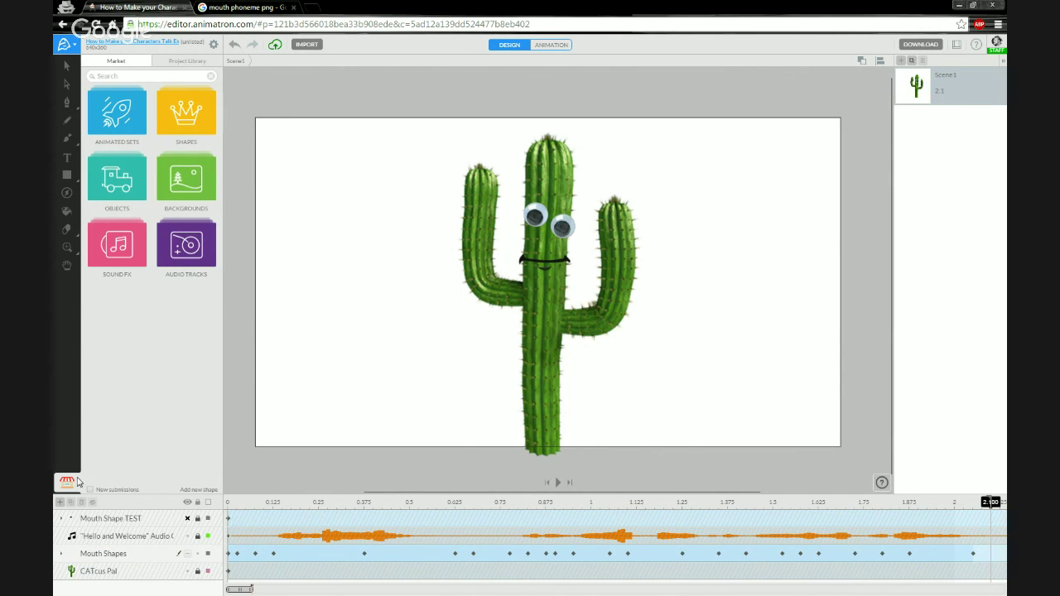
{"action": "left_click", "coordinate": [182, 61]}
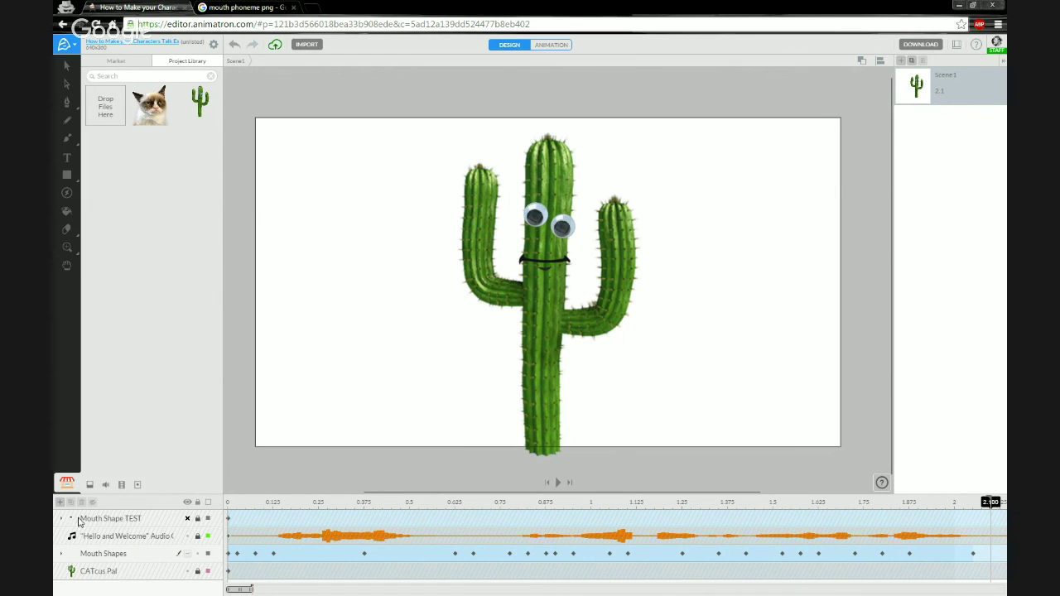
{"action": "left_click", "coordinate": [127, 561]}
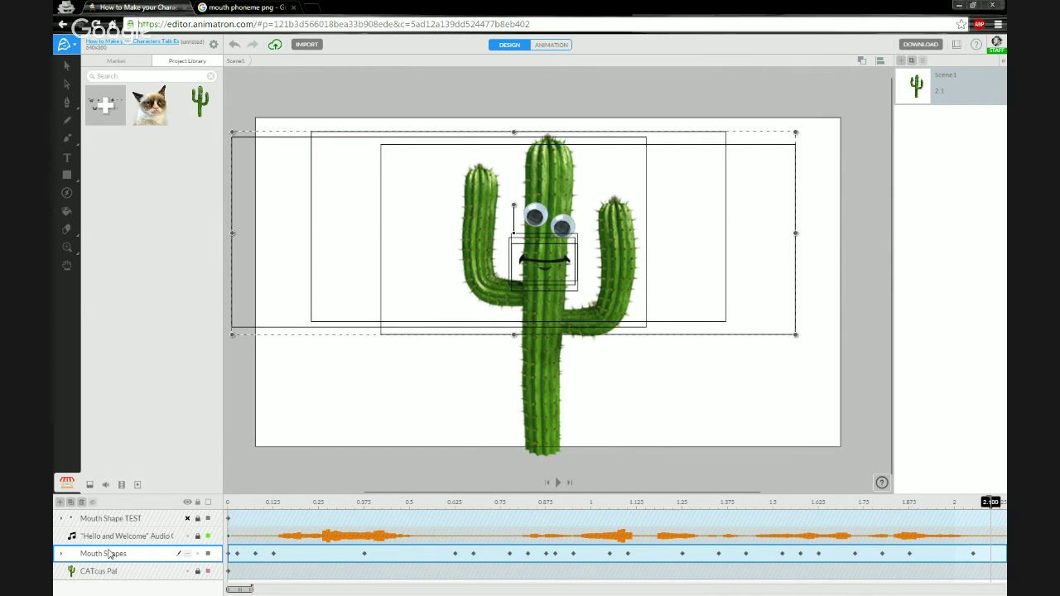
{"action": "left_click", "coordinate": [105, 105]}
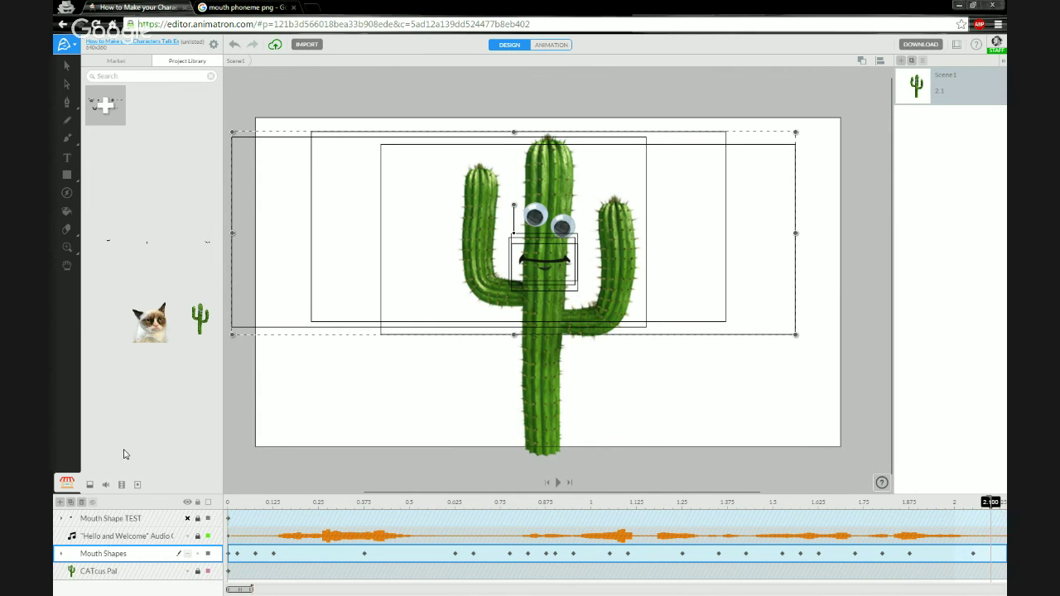
- Convert the Mouth Shapes group to a movie clip, scrub through its timeline inside the clip and return to Scene1
{"action": "right_click", "coordinate": [112, 559]}
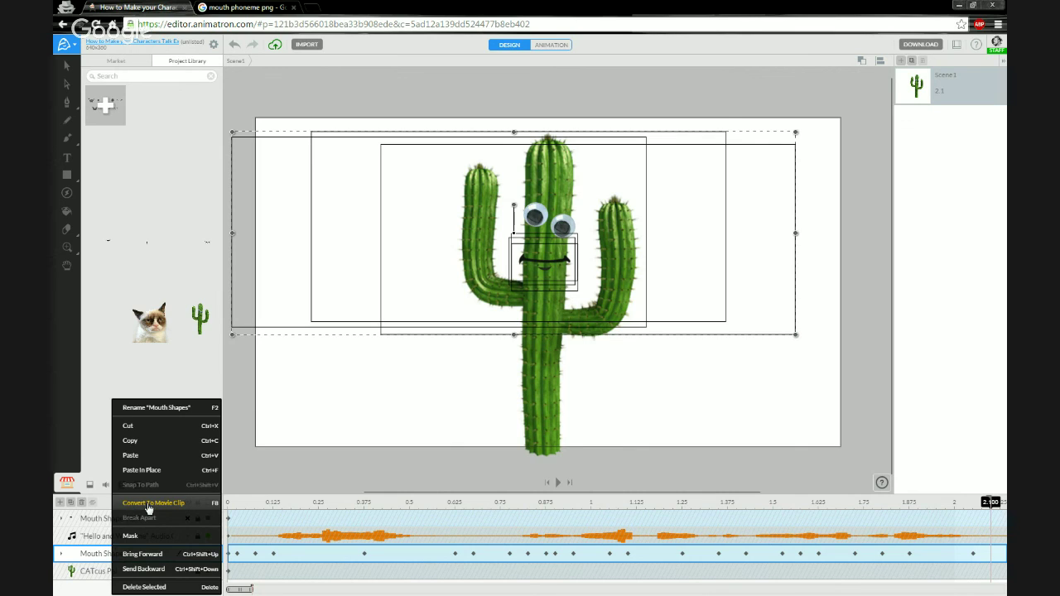
{"action": "left_click", "coordinate": [149, 504]}
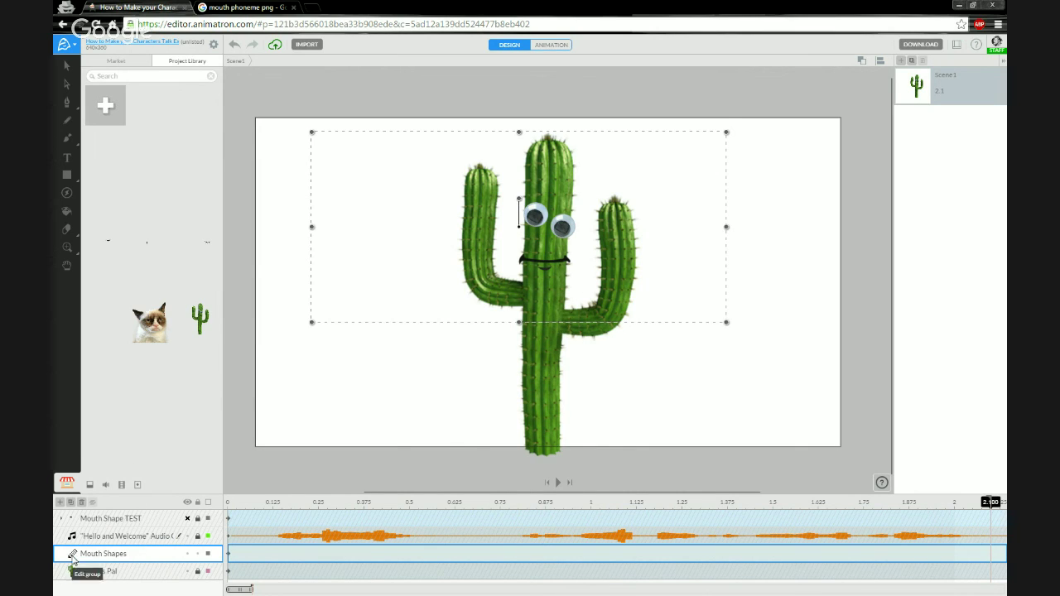
{"action": "left_click", "coordinate": [73, 560]}
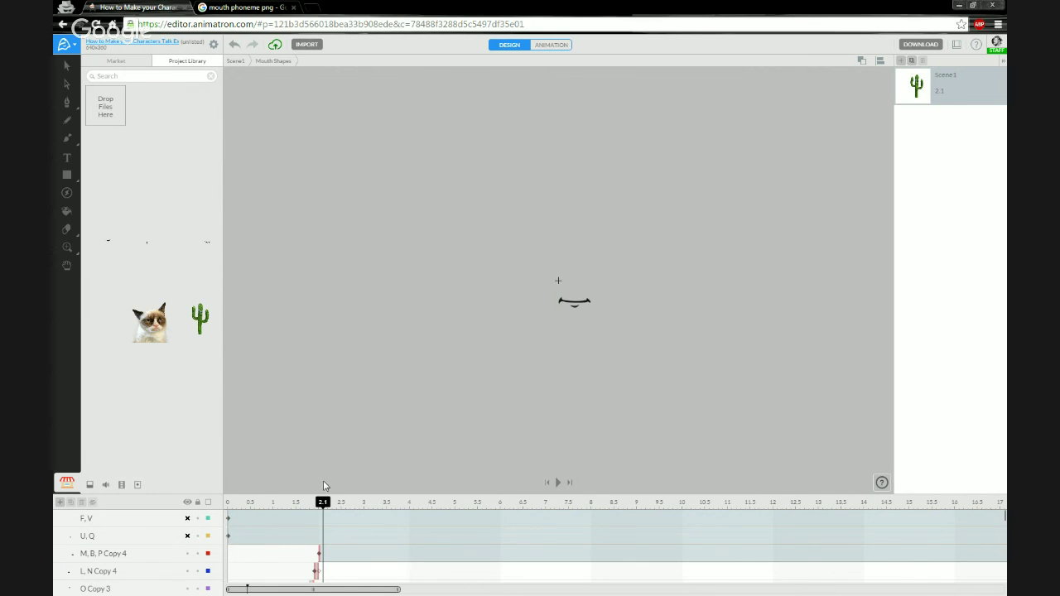
{"action": "left_click_drag", "start_coordinate": [322, 504], "coordinate": [206, 507]}
{"action": "left_click", "coordinate": [235, 61]}
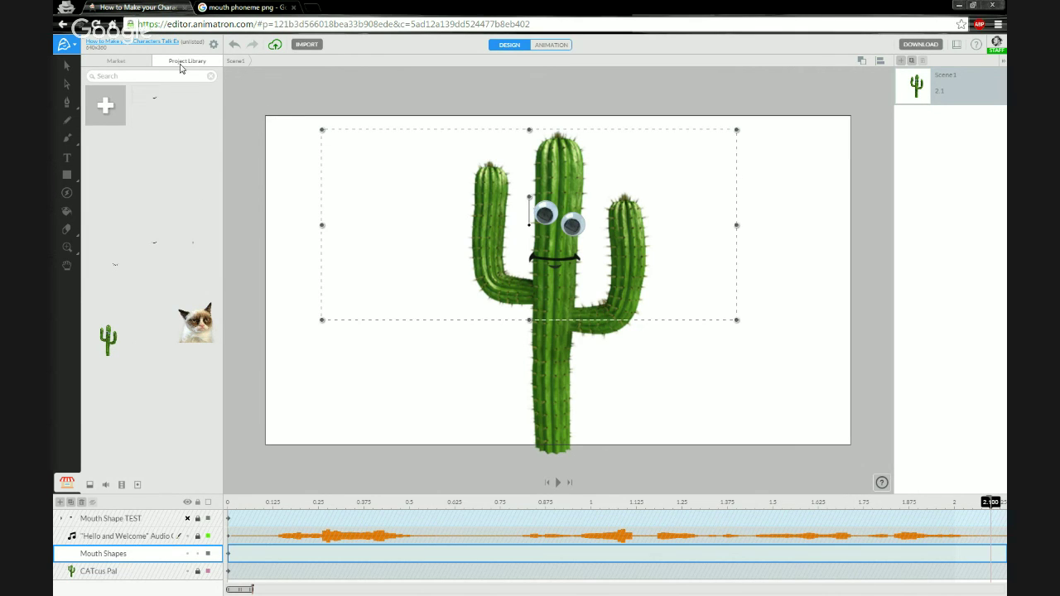
- Place another Mouth Shapes clip from the Project Library on the stage left of the cactus and preview the scene
{"action": "left_click", "coordinate": [346, 396]}
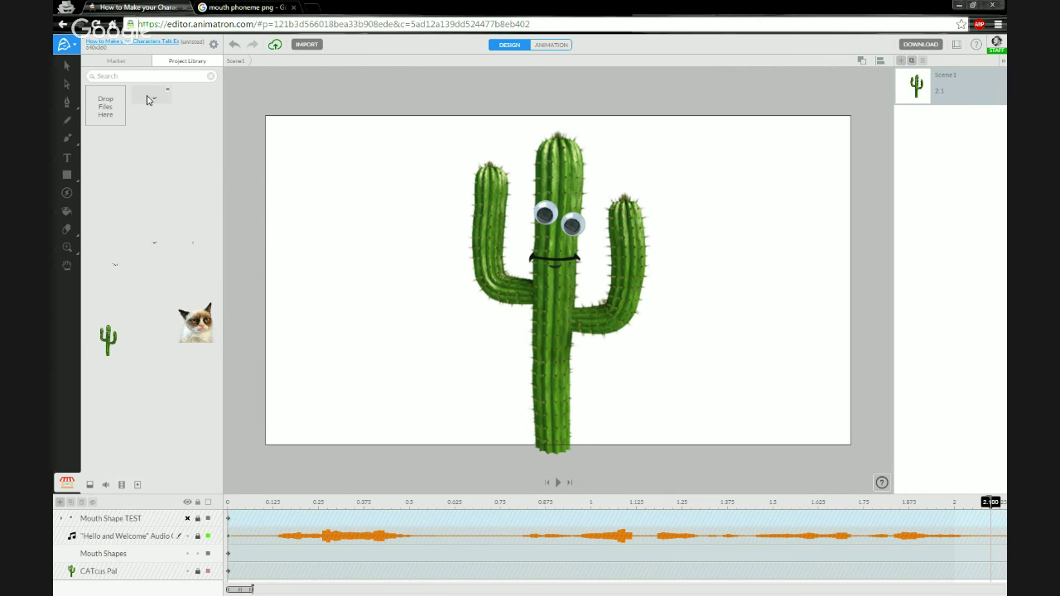
{"action": "left_click_drag", "start_coordinate": [147, 100], "coordinate": [317, 247]}
{"action": "key", "text": "space"}
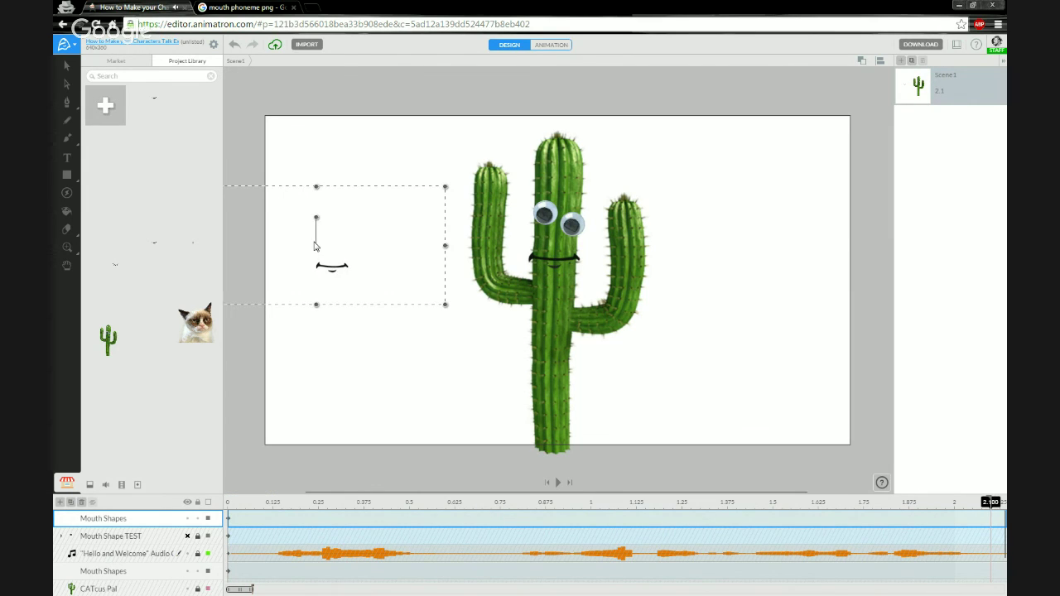
{"action": "left_click", "coordinate": [232, 504]}
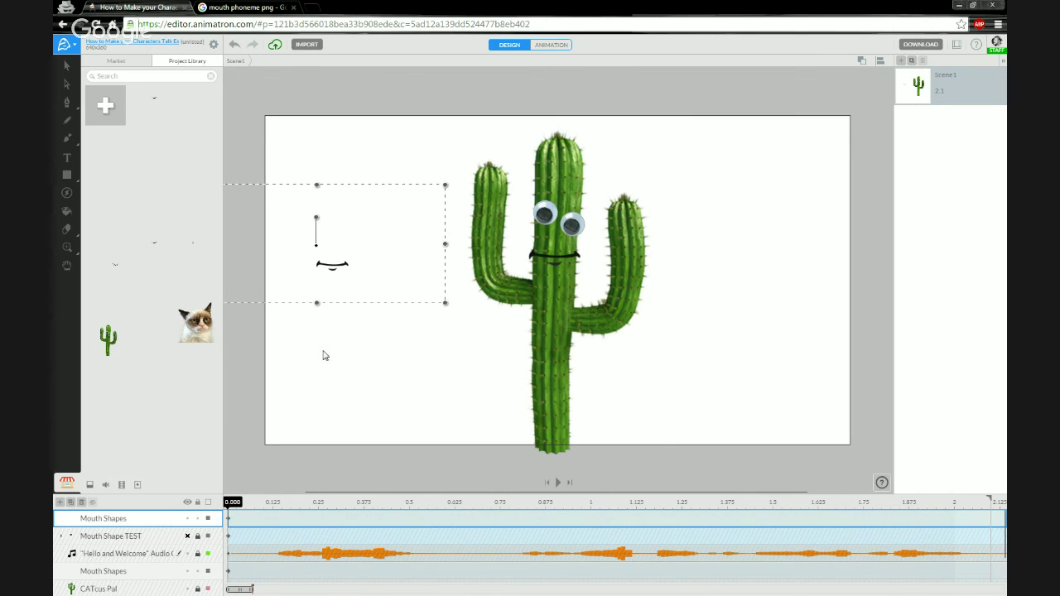
- Break apart the Mouth Shapes movie clip left of the cactus and group its released mouth layers into a single layer
{"action": "right_click", "coordinate": [109, 524]}
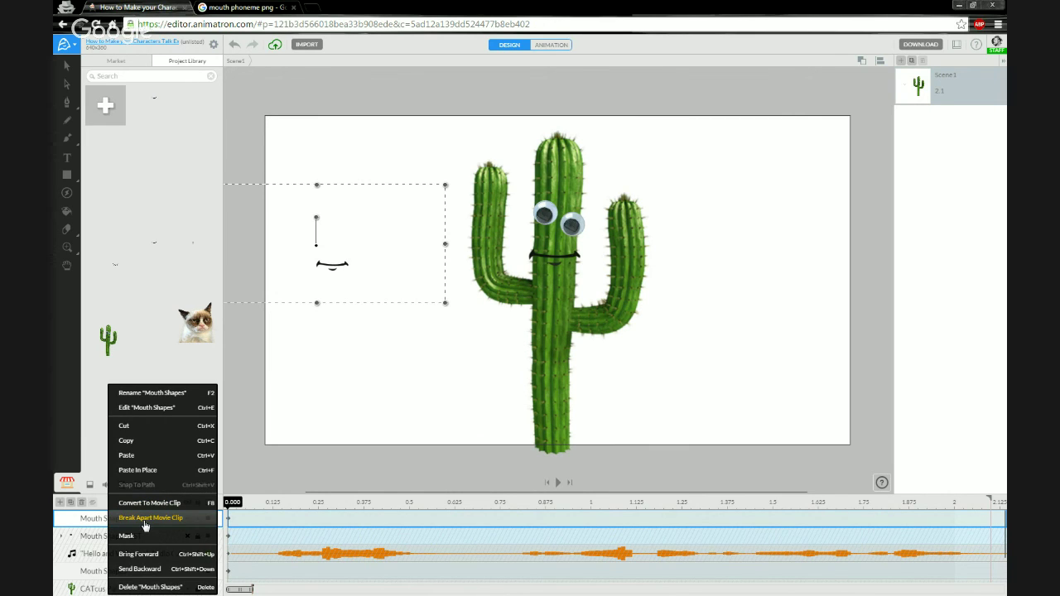
{"action": "left_click", "coordinate": [144, 520]}
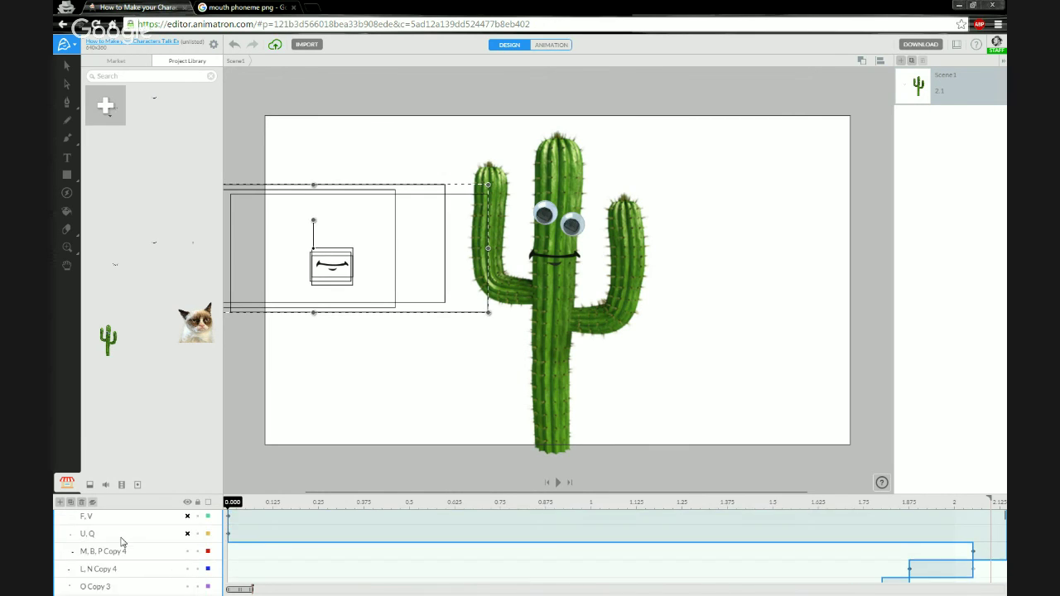
{"action": "scroll", "coordinate": [122, 541], "scroll_direction": "down", "scroll_amount": 6}
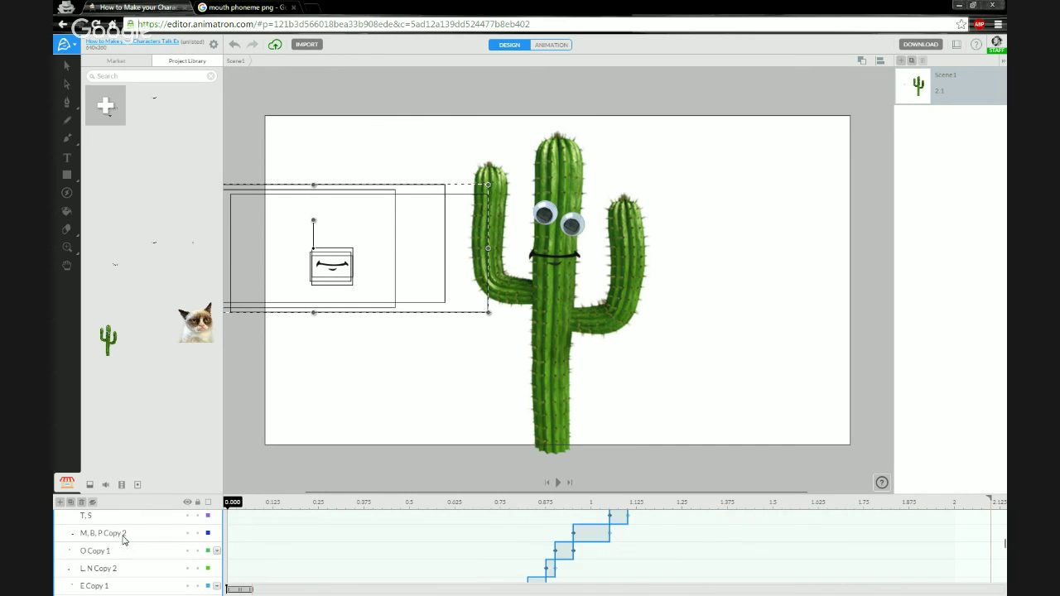
{"action": "scroll", "coordinate": [122, 541], "scroll_direction": "down", "scroll_amount": 5}
{"action": "scroll", "coordinate": [123, 540], "scroll_direction": "up", "scroll_amount": 4}
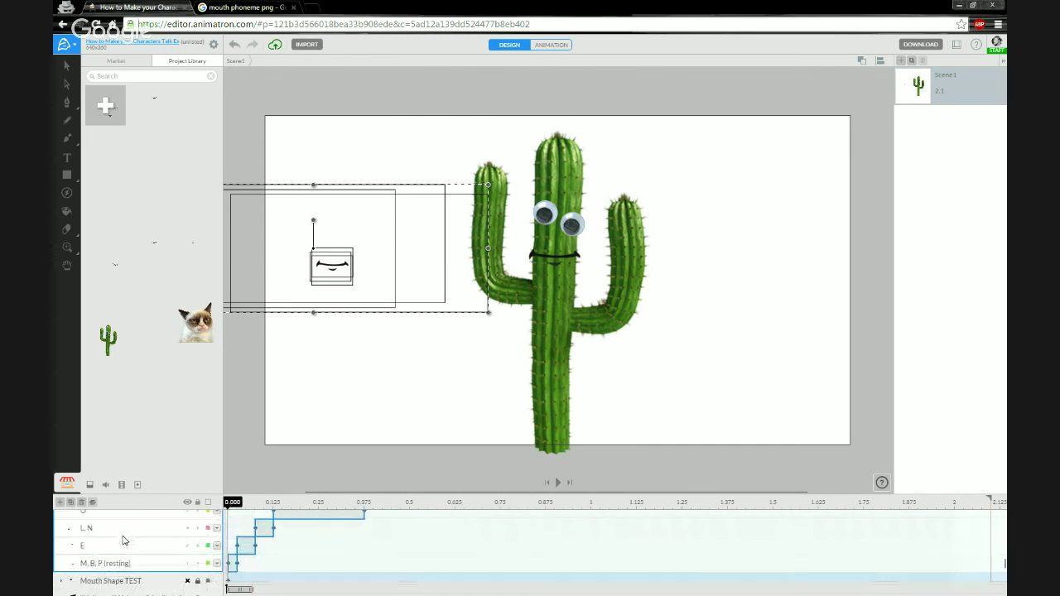
{"action": "scroll", "coordinate": [123, 540], "scroll_direction": "up", "scroll_amount": 6}
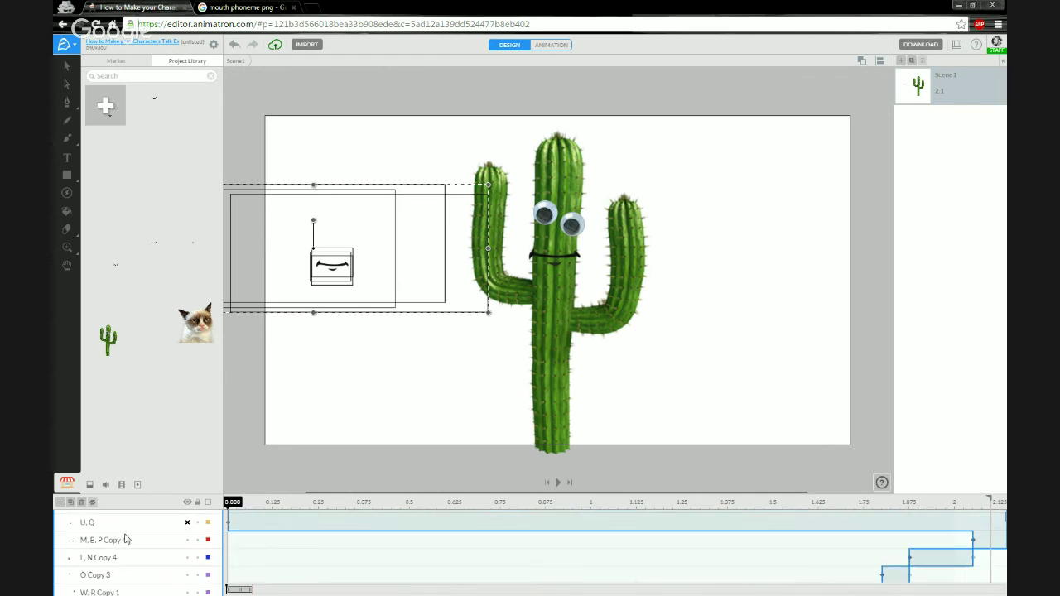
{"action": "left_click", "coordinate": [92, 503]}
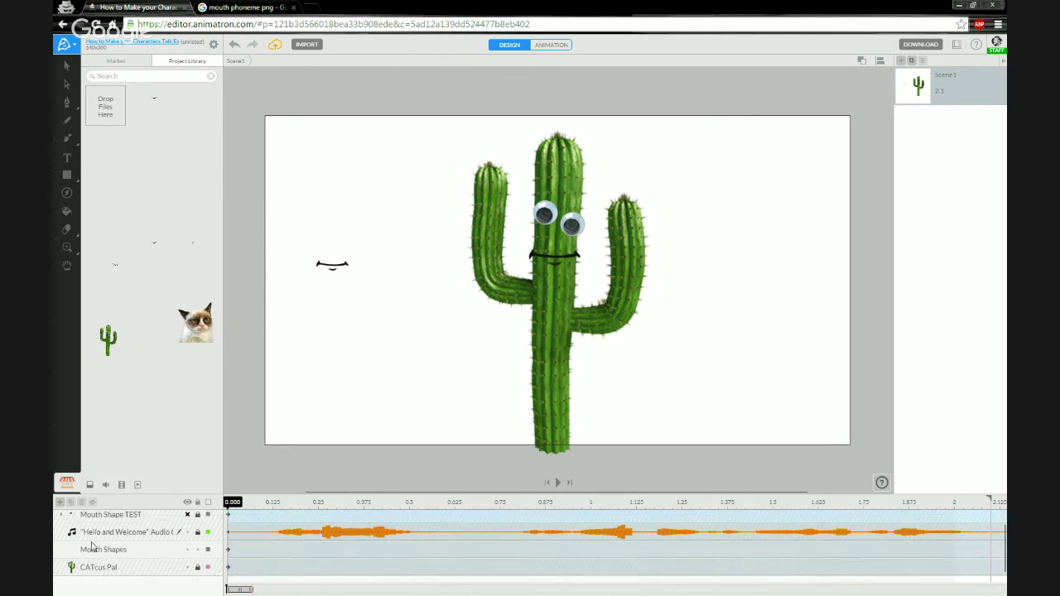
{"action": "left_click", "coordinate": [87, 520]}
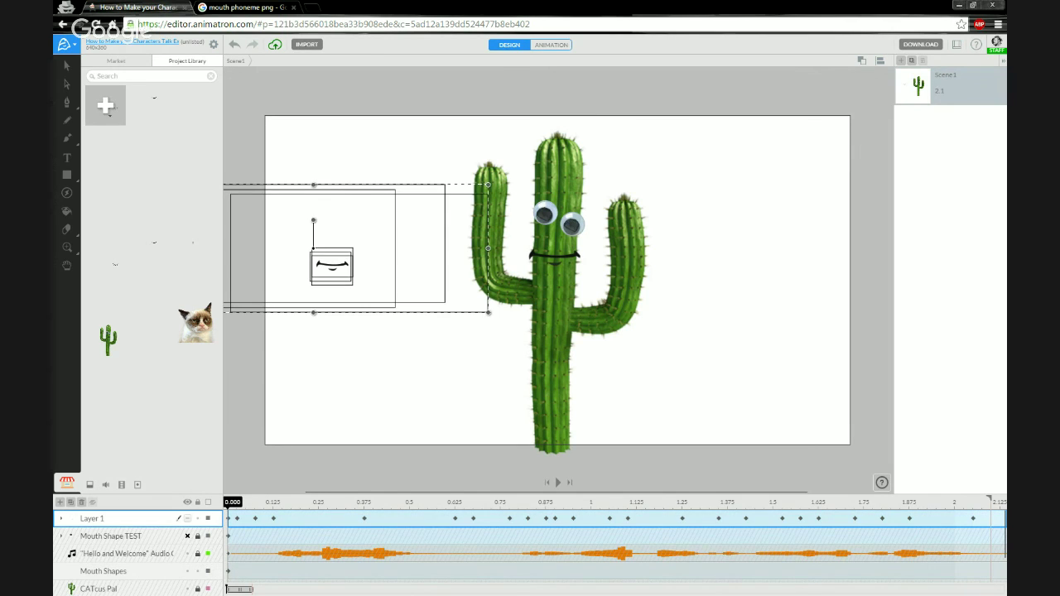
- Sketch a slanted orange smile with corner ticks and a short lower-lip line above the small mouth, using the Pencil tool
{"action": "left_click", "coordinate": [110, 538]}
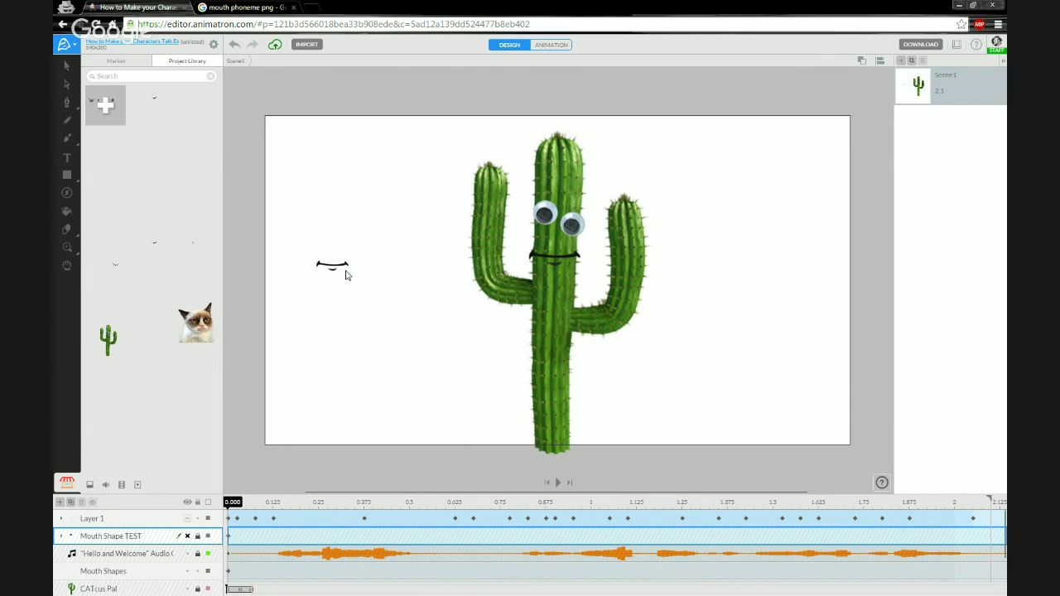
{"action": "left_click", "coordinate": [65, 121]}
{"action": "left_click_drag", "start_coordinate": [305, 191], "coordinate": [367, 207]}
{"action": "left_click_drag", "start_coordinate": [377, 212], "coordinate": [379, 213]}
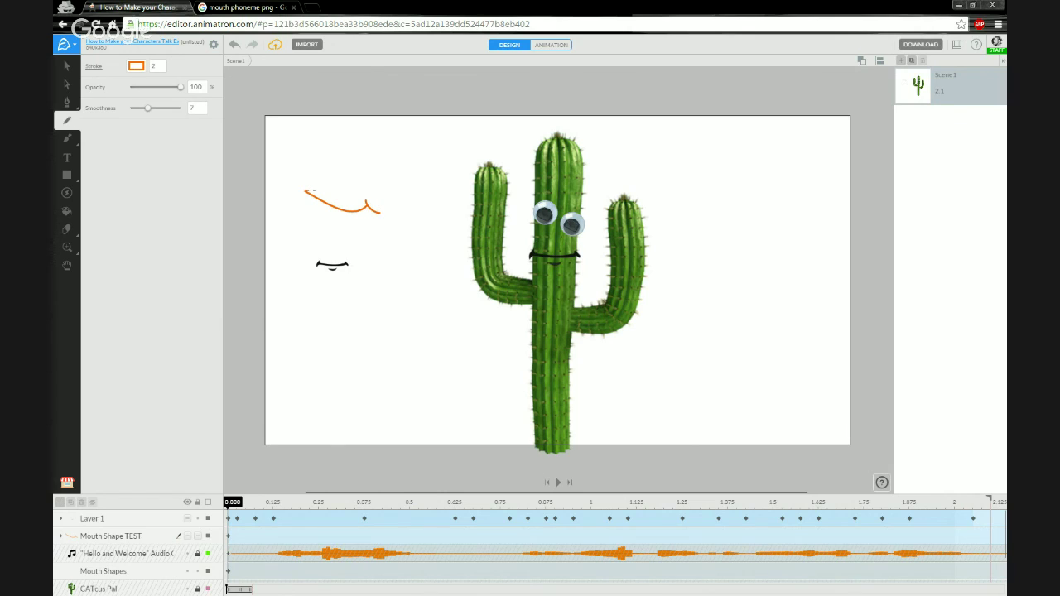
{"action": "mouse_move", "coordinate": [305, 191]}
{"action": "left_mouse_down"}
{"action": "mouse_move", "coordinate": [298, 194]}
{"action": "mouse_move", "coordinate": [350, 221]}
{"action": "left_mouse_up"}
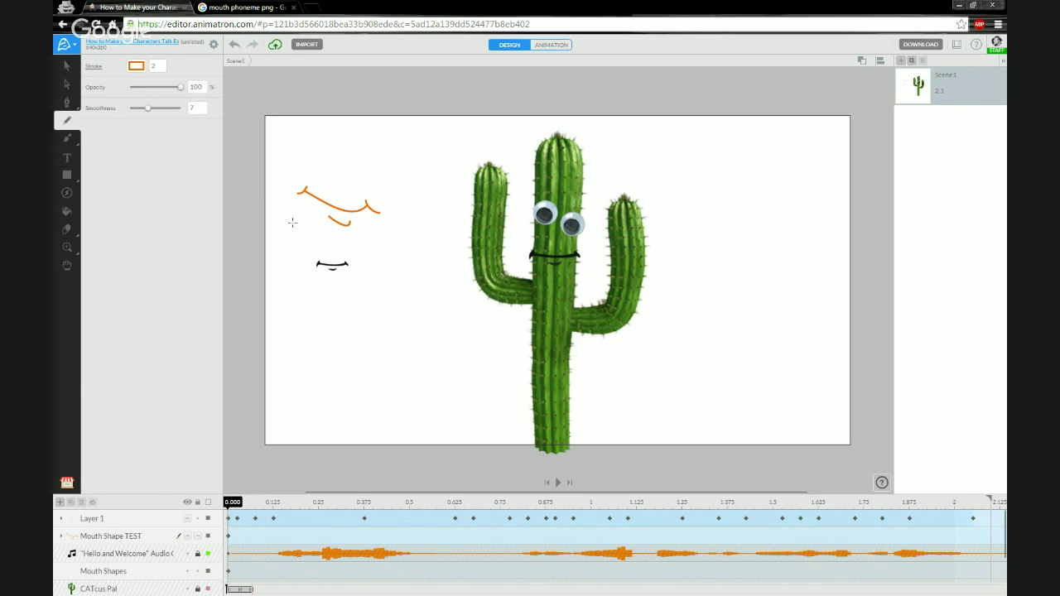